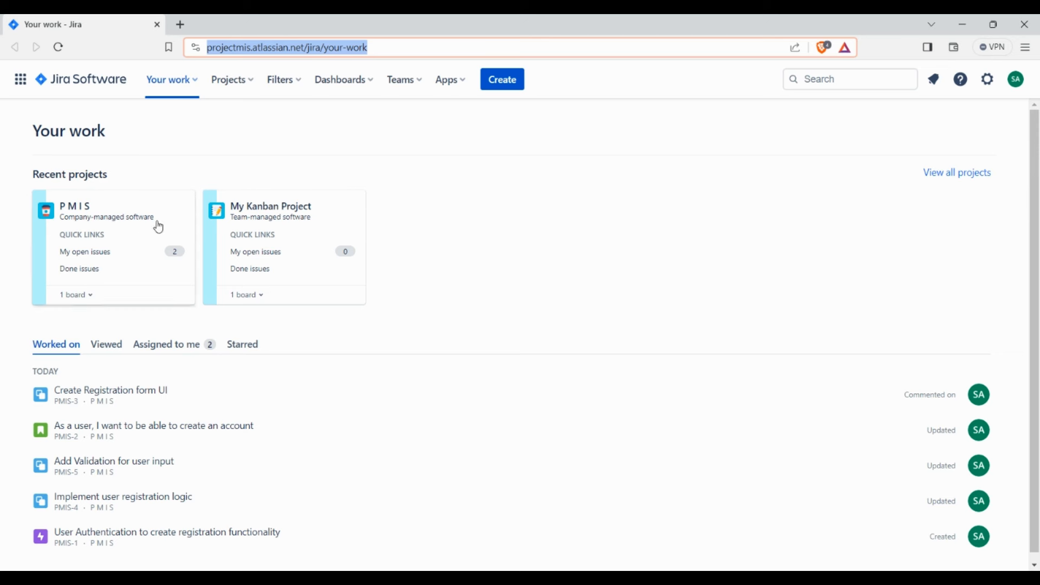
Start a new software project from the Scrum template as a company-managed project.
left_click(252, 90)
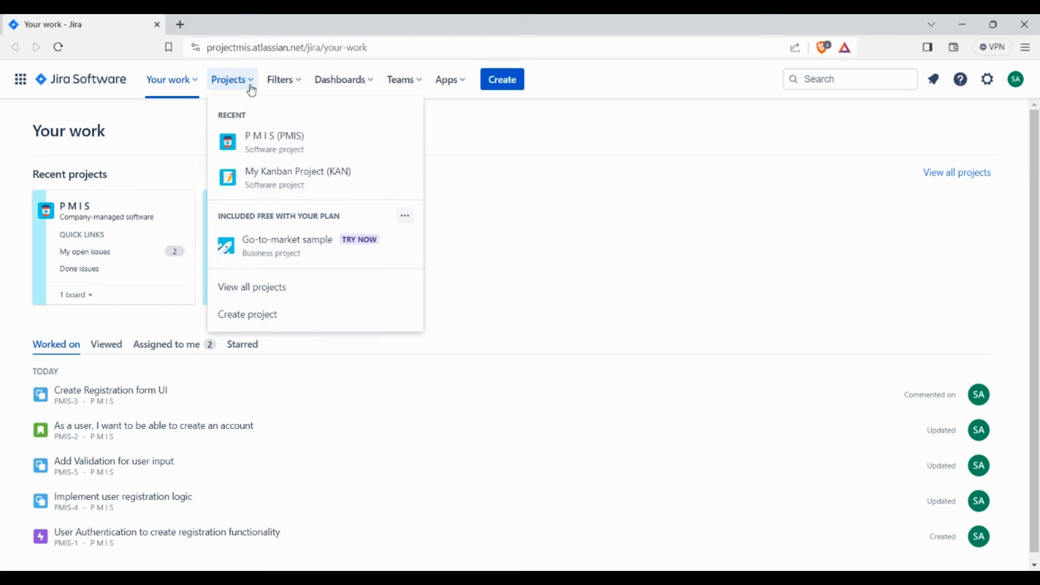
left_click(257, 316)
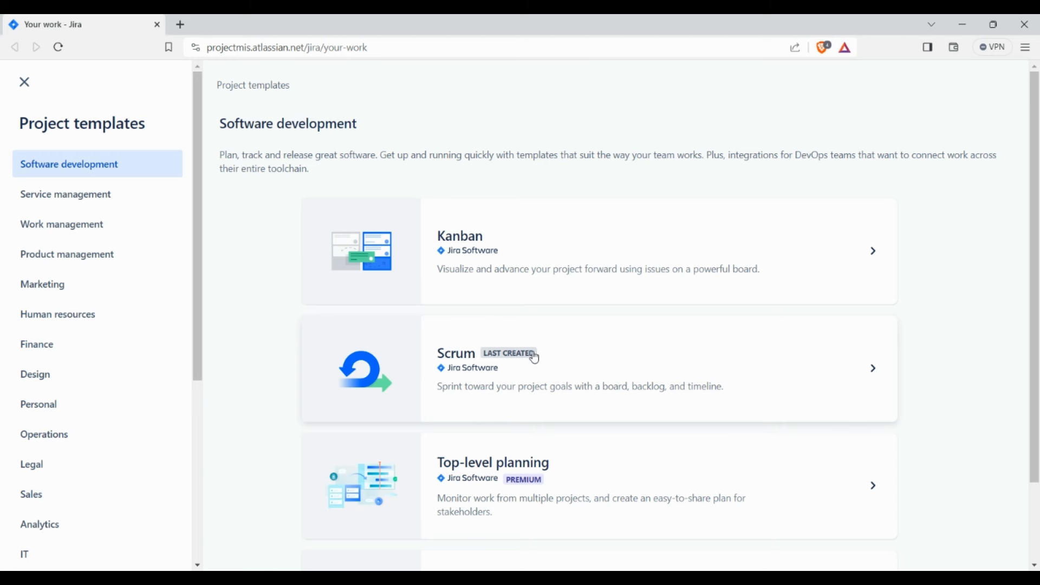
left_click(576, 367)
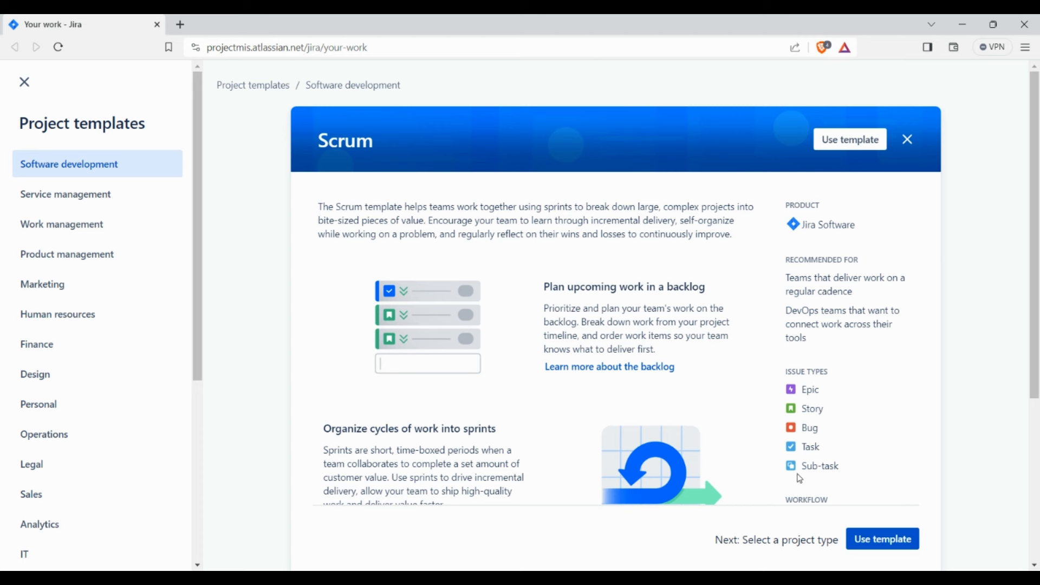
left_click(881, 541)
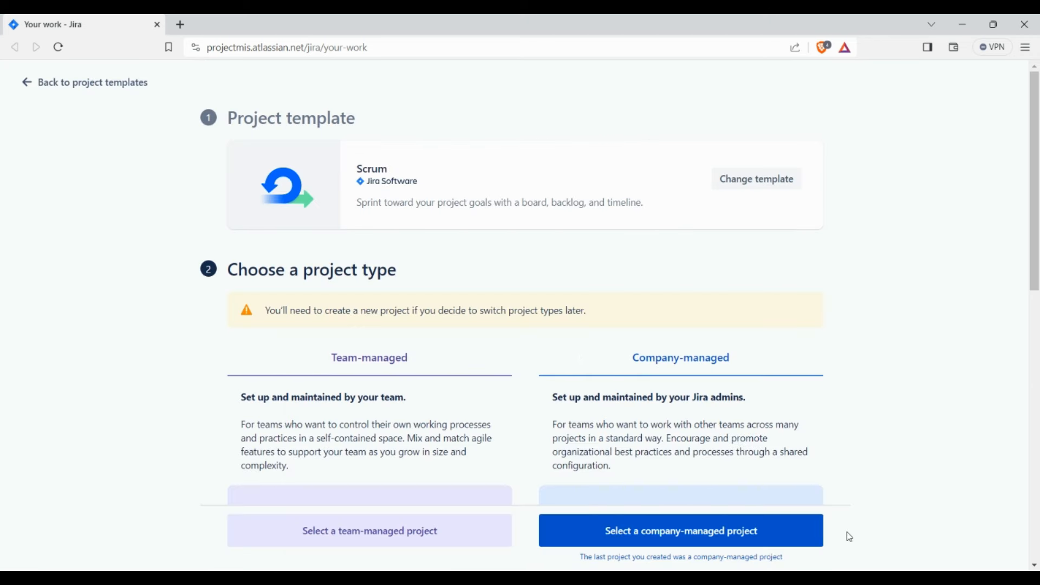
scroll(527, 258, "down", 1)
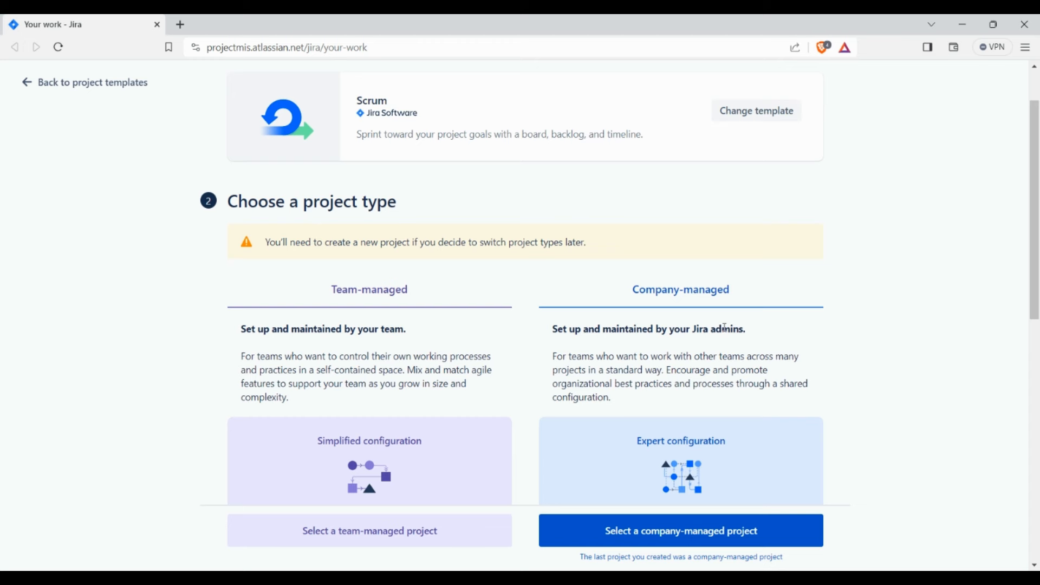
scroll(707, 433, "down", 1)
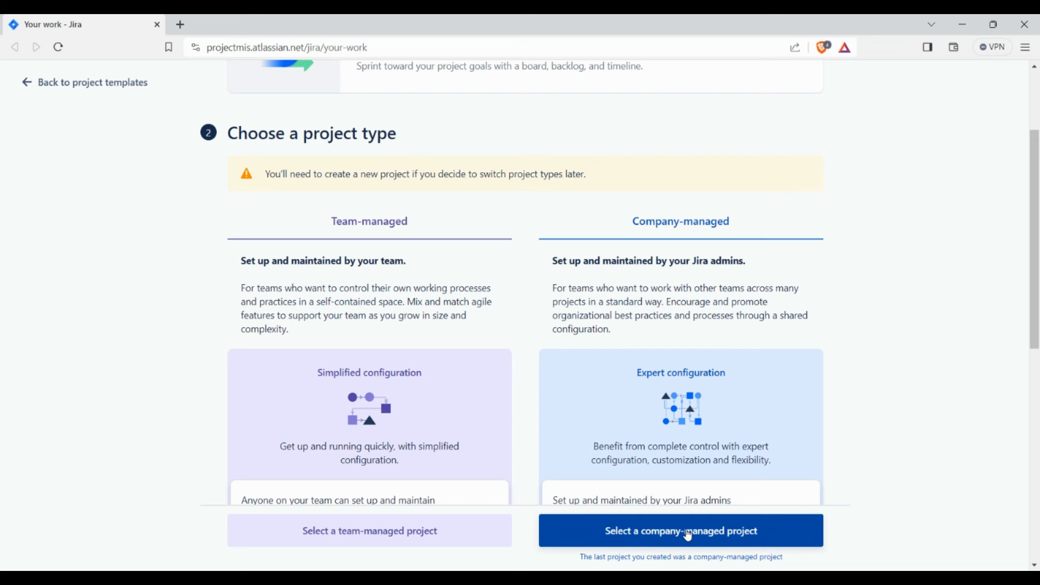
left_click(691, 536)
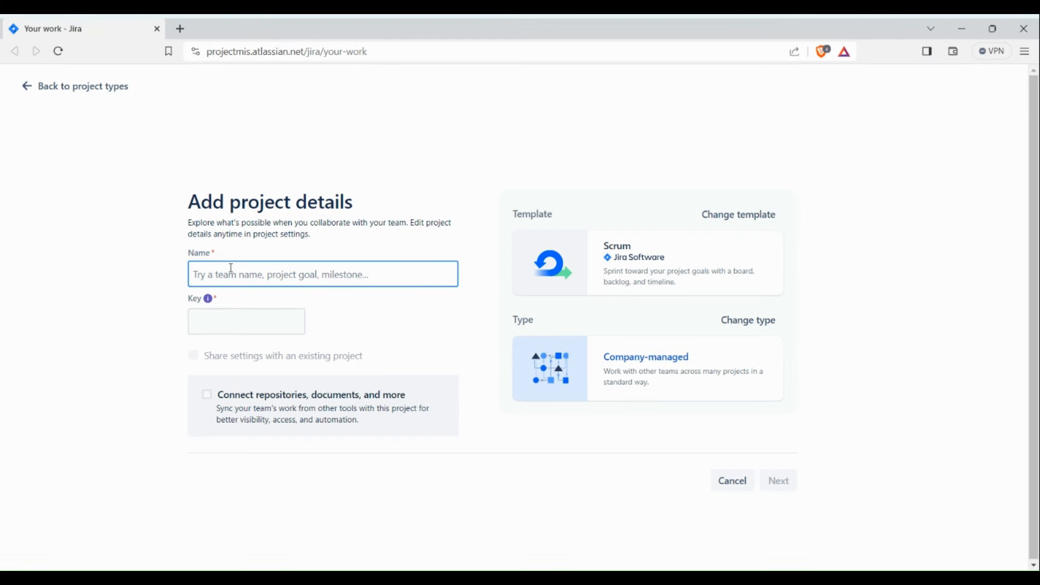
Name the project PMISDemo, create it without connecting any tools, and open it.
type("PMIS")
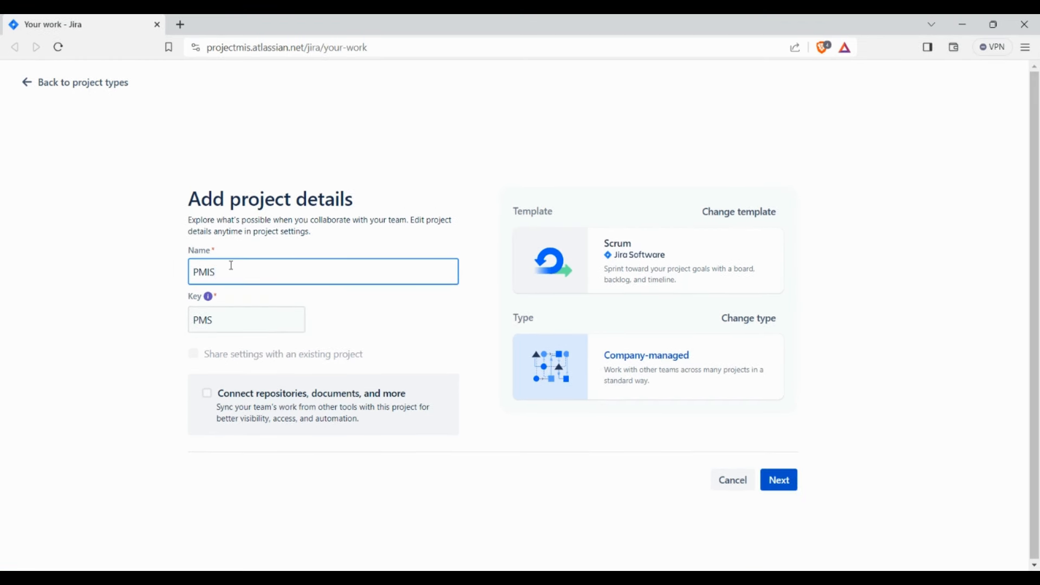
type("Demo")
left_click(788, 485)
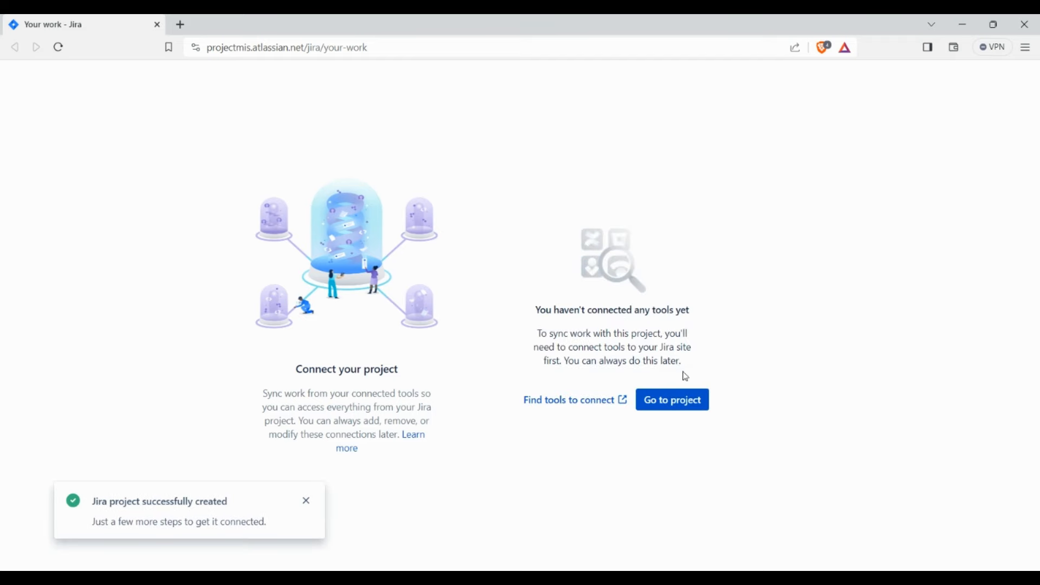
left_click(683, 405)
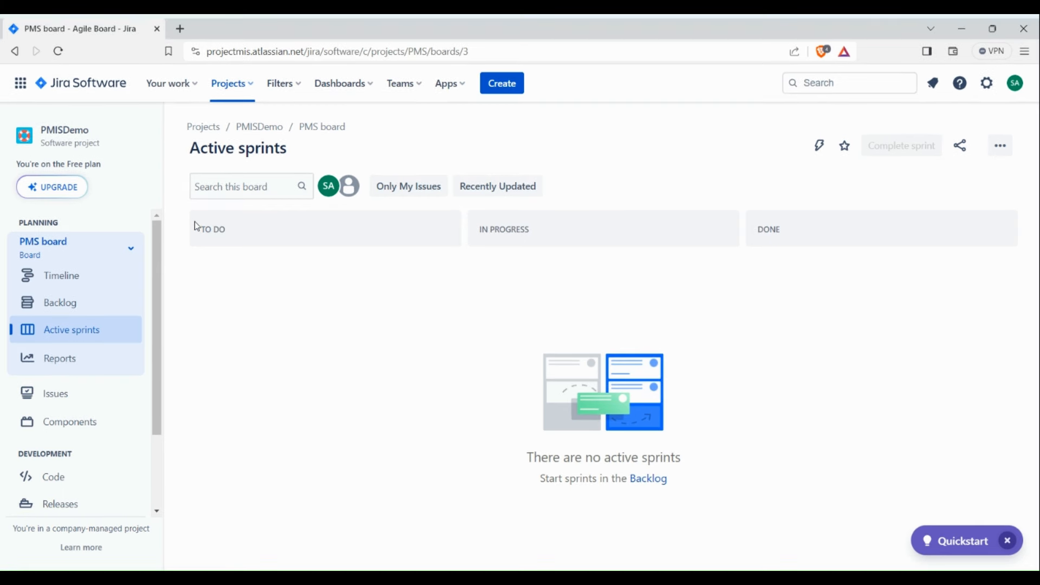
Check the recent projects list, and view the PMS board's timeline and backlog.
left_click(252, 85)
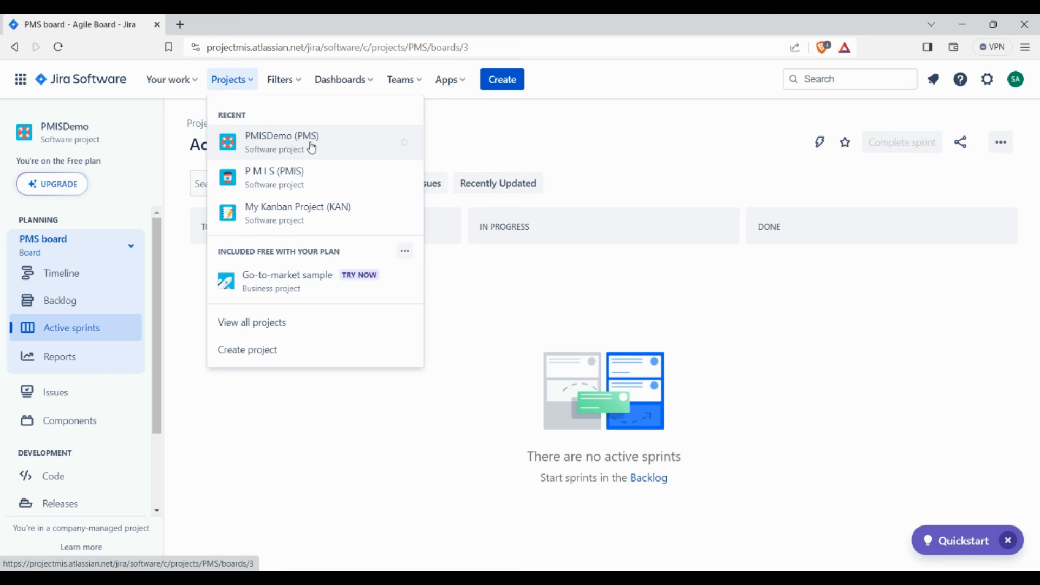
left_click(534, 130)
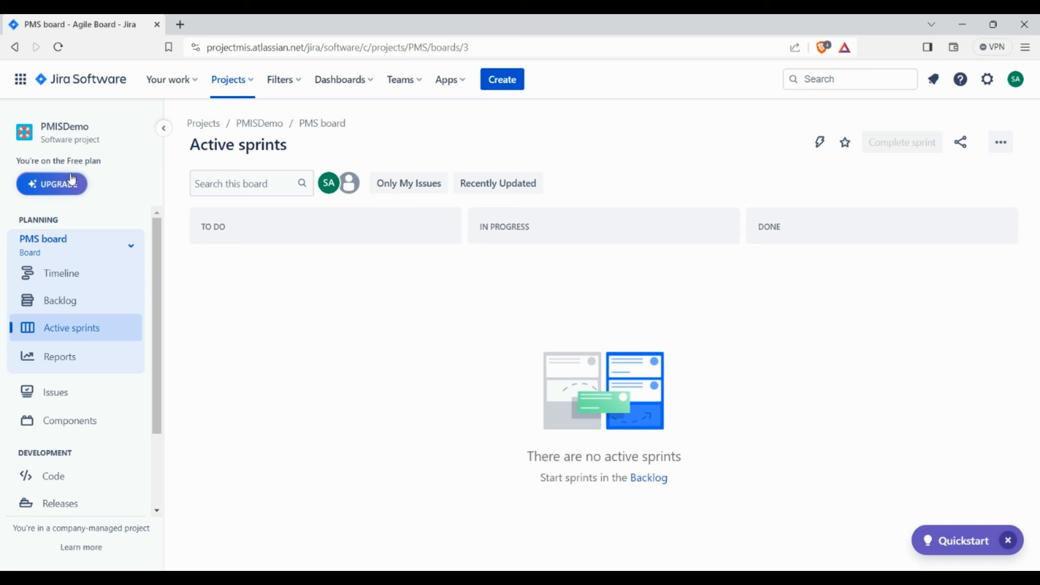
left_click(92, 274)
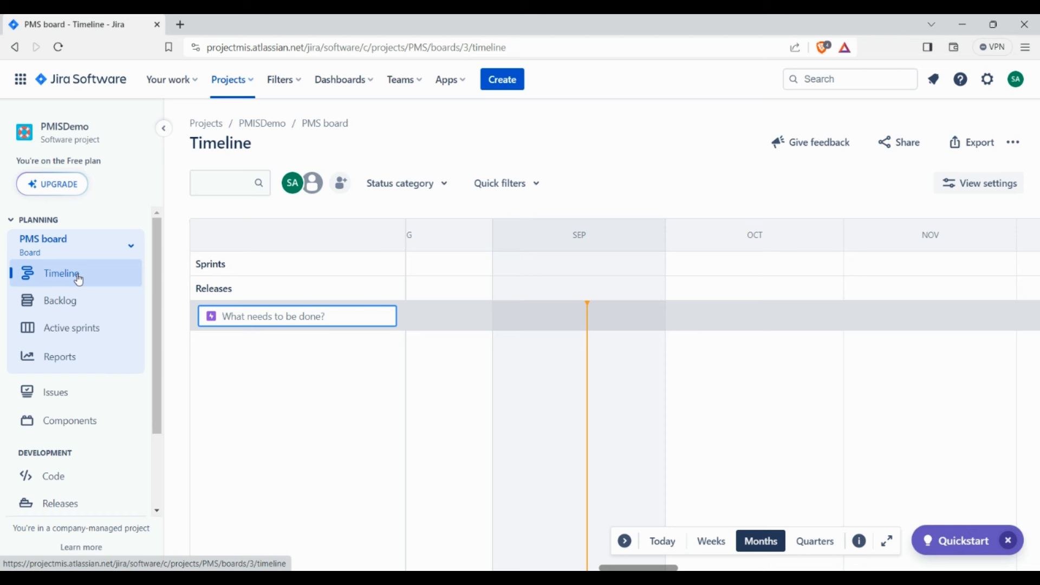
left_click(61, 310)
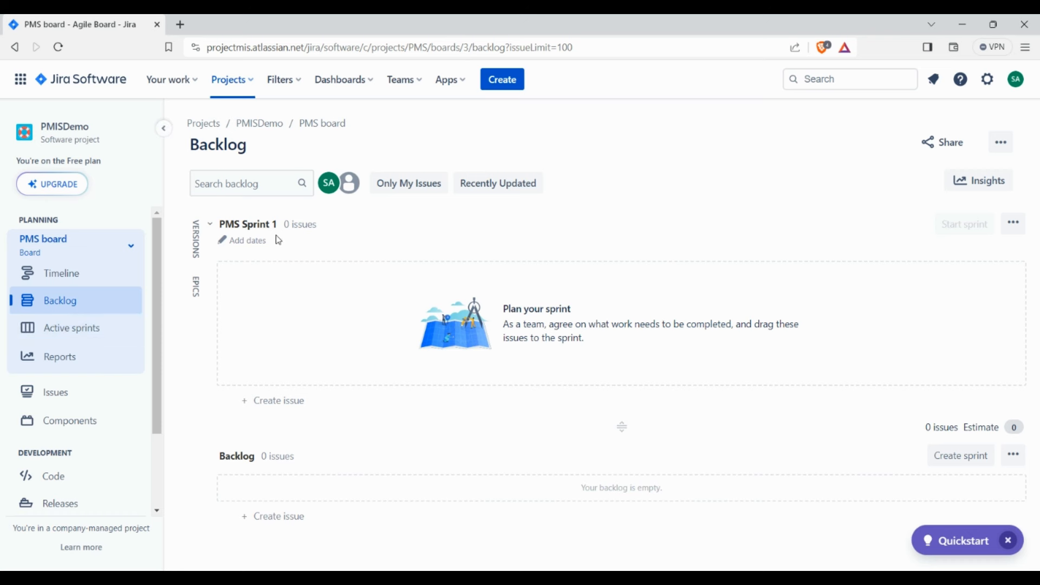
Start a new issue of type Epic in PMISDemo with the epic name "Implement User Authentication".
left_click(505, 81)
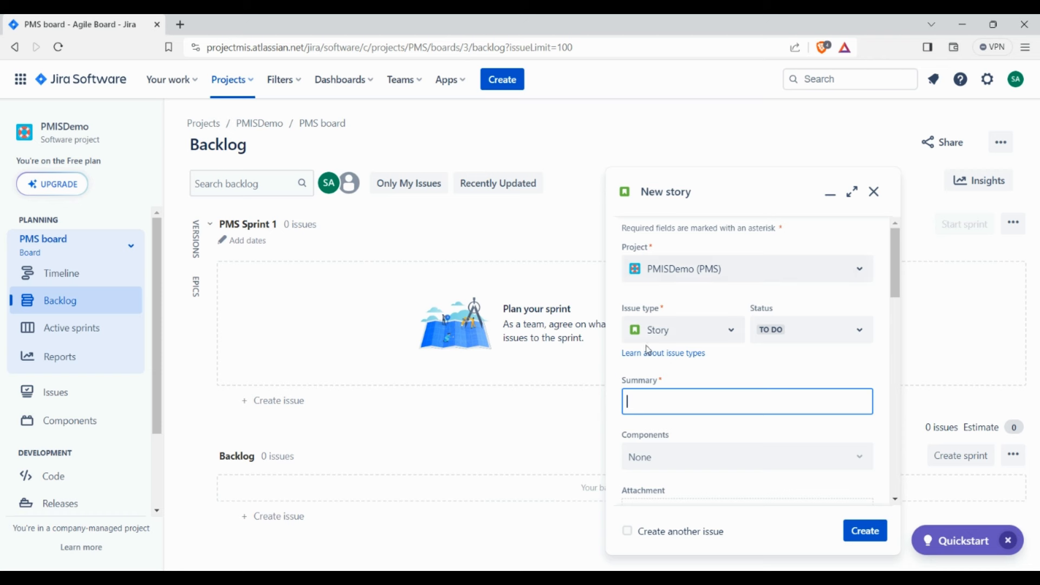
left_click(724, 336)
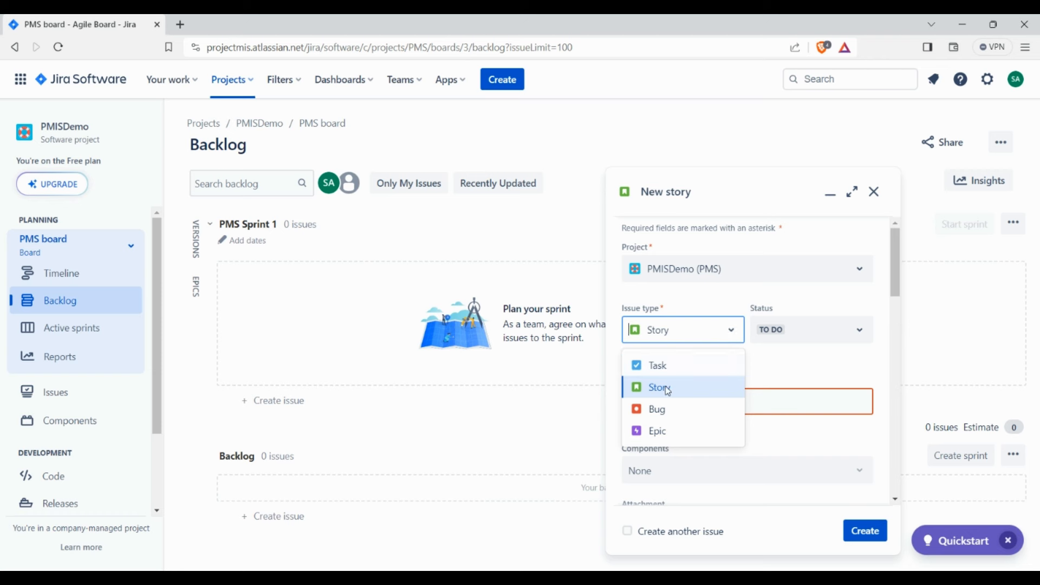
left_click(657, 430)
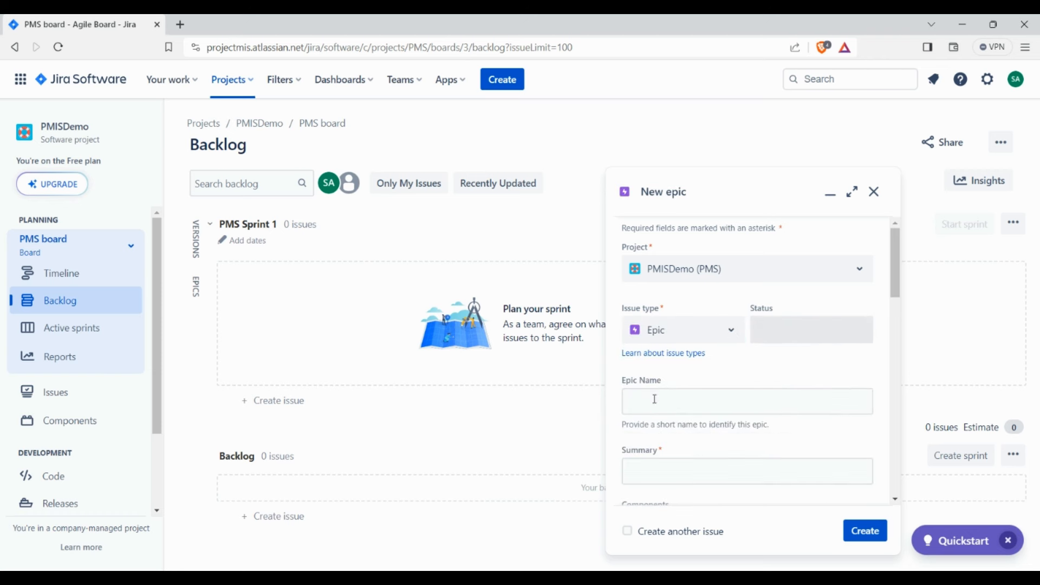
left_click(671, 401)
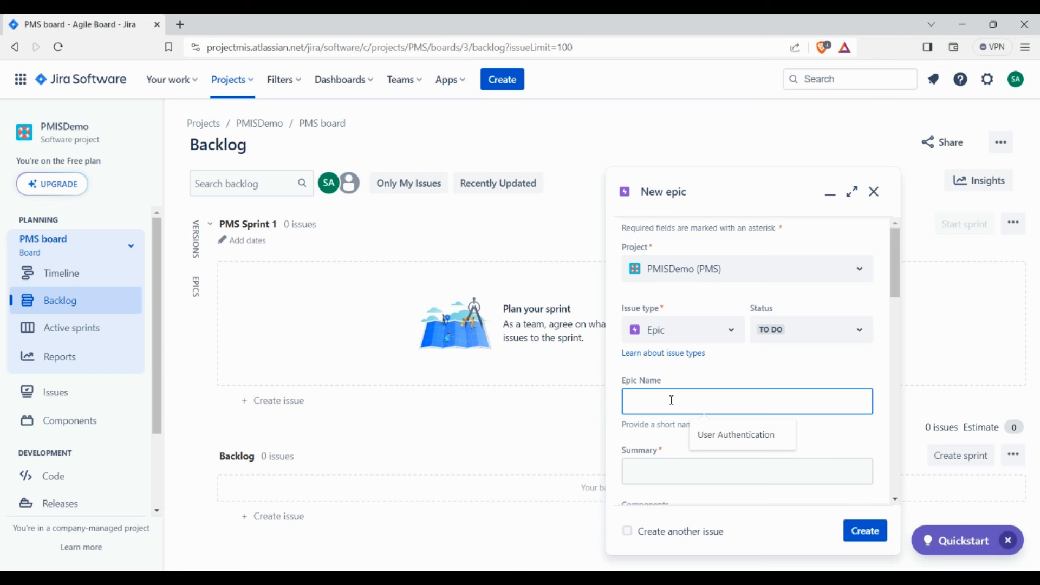
type("Implement")
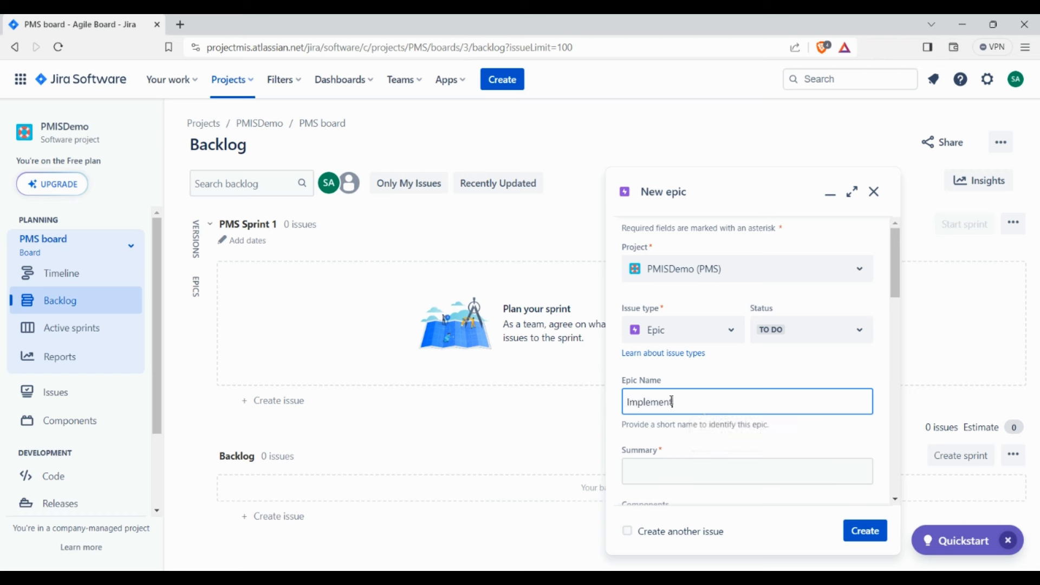
type(" User Authentication")
Copy the epic name "Implement User Authentication" into the epic's summary.
scroll(685, 391, "down", 1)
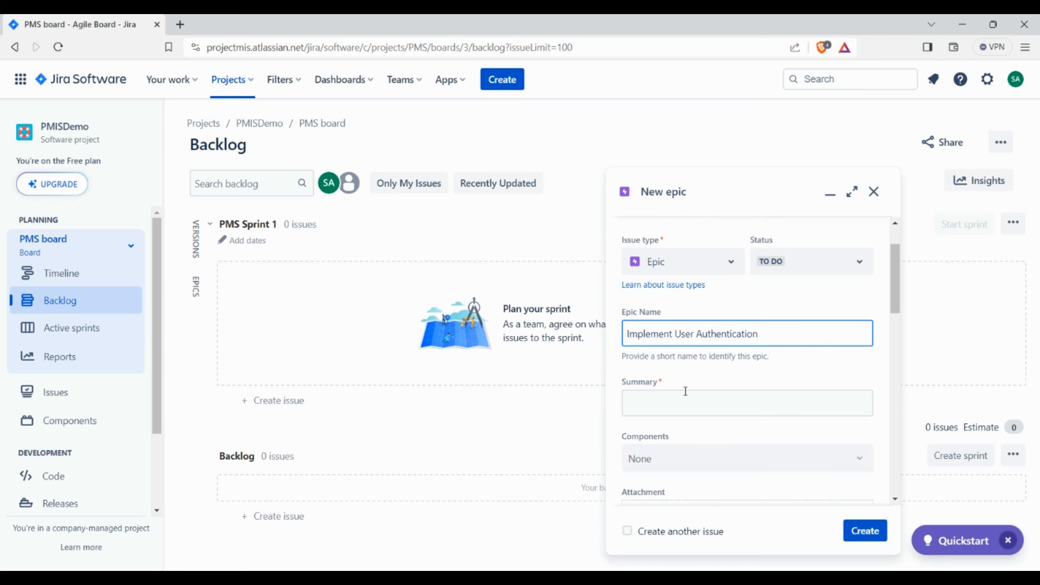
left_click(694, 399)
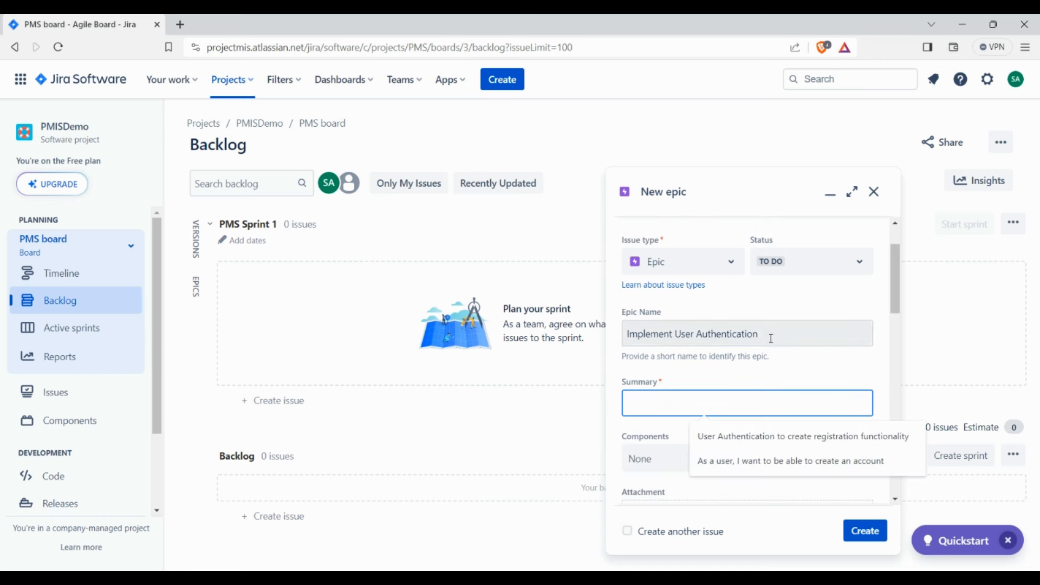
left_click_drag(768, 333, 591, 339)
key("ctrl+c")
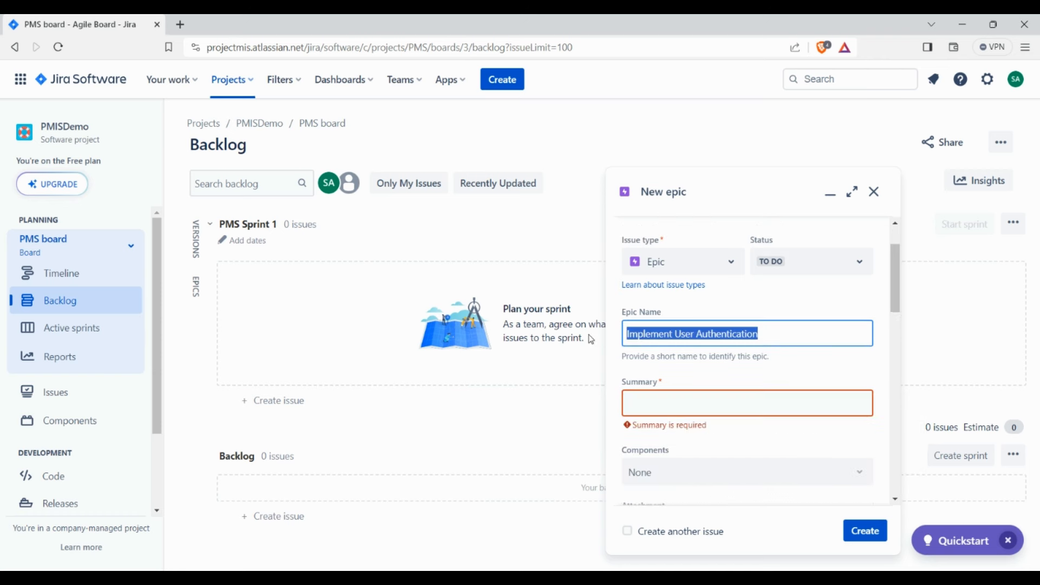
left_click(657, 410)
key("ctrl+v")
Examine the new epic's other fields, including attachment, description, reporter, linked issues and fix versions.
scroll(686, 368, "down", 1)
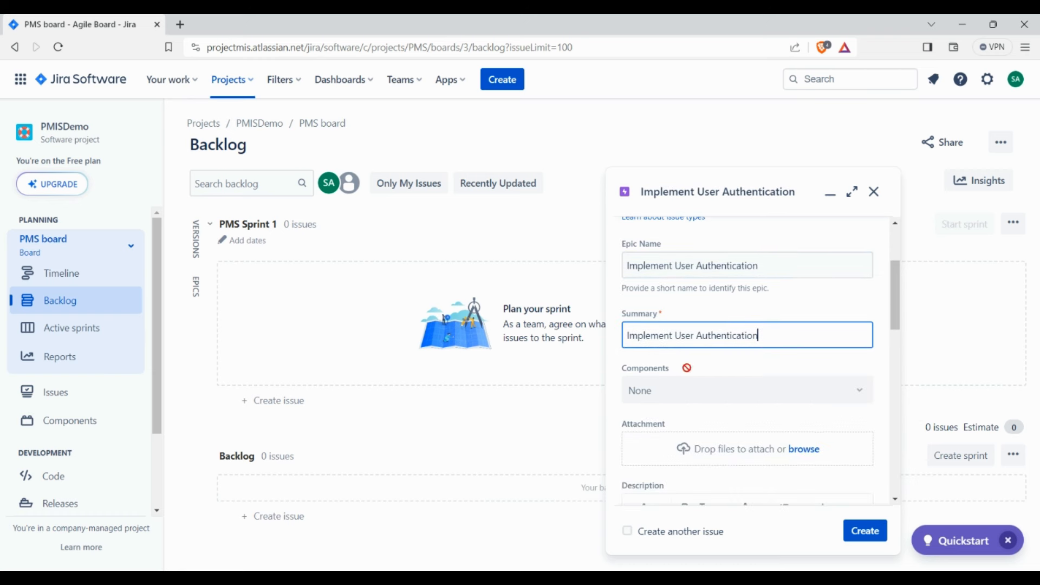
scroll(704, 359, "down", 1)
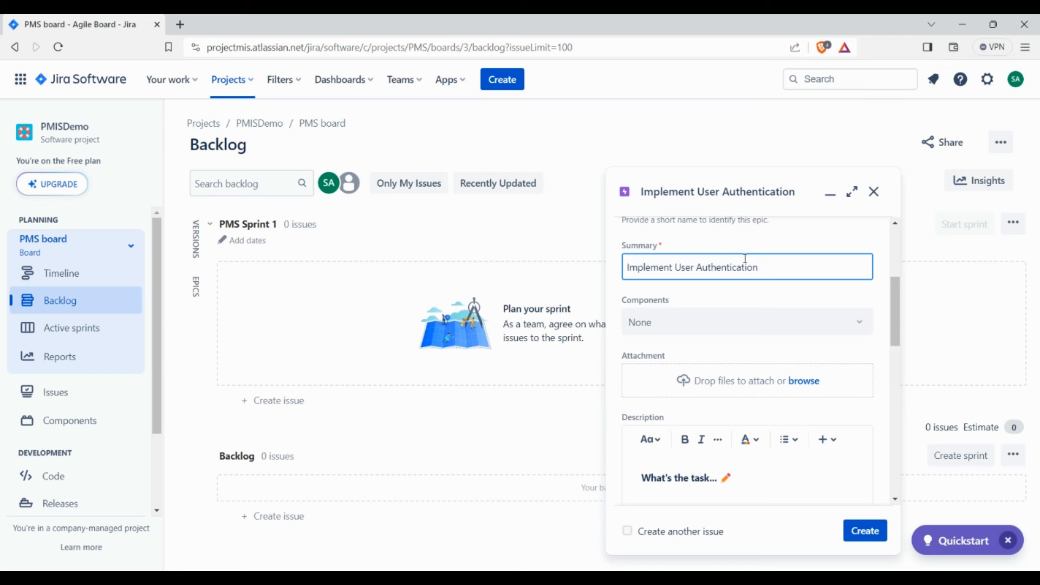
scroll(745, 259, "down", 3)
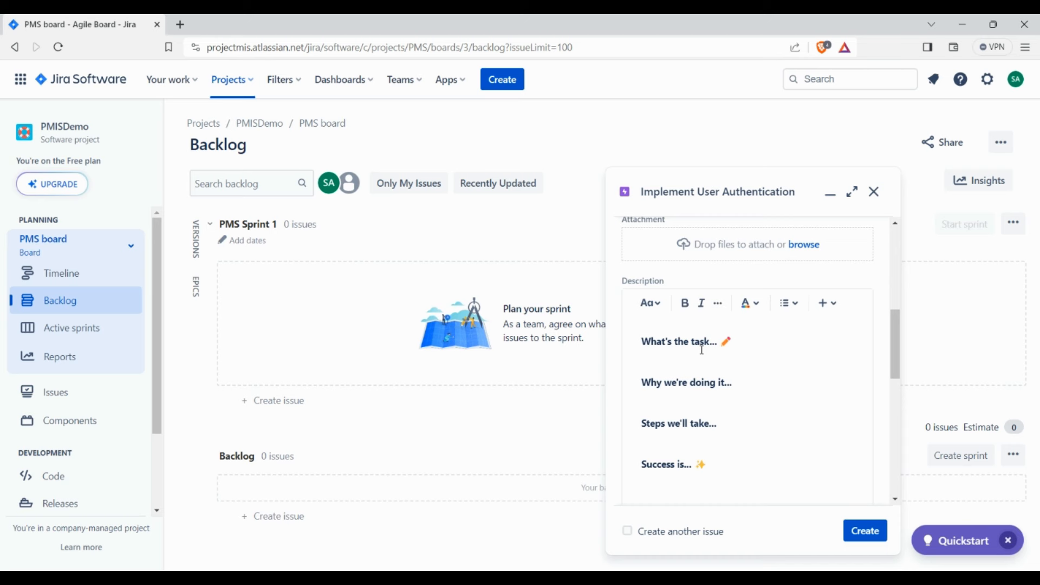
scroll(752, 405, "up", 5)
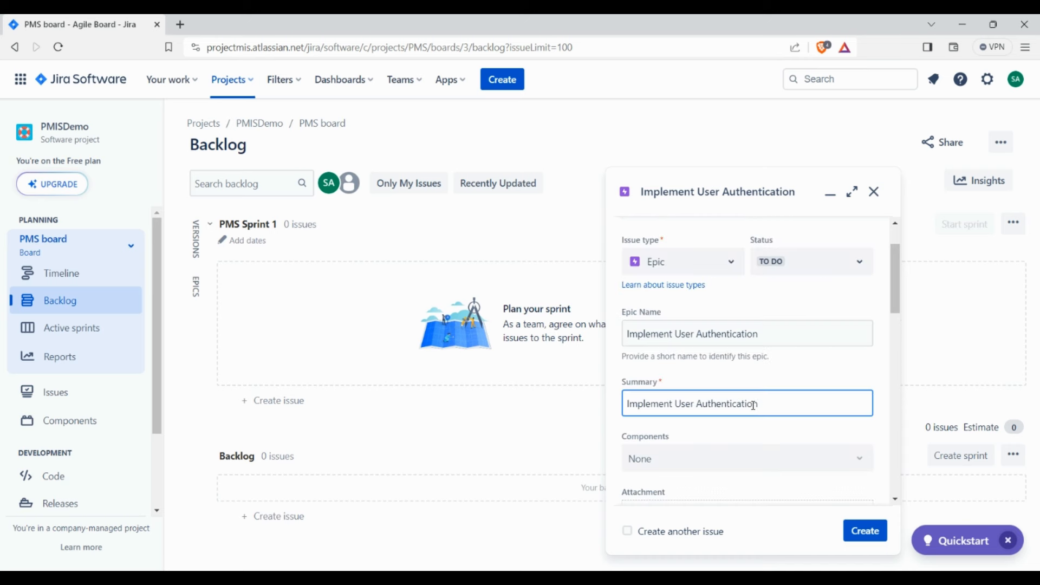
scroll(753, 405, "down", 10)
scroll(752, 408, "up", 4)
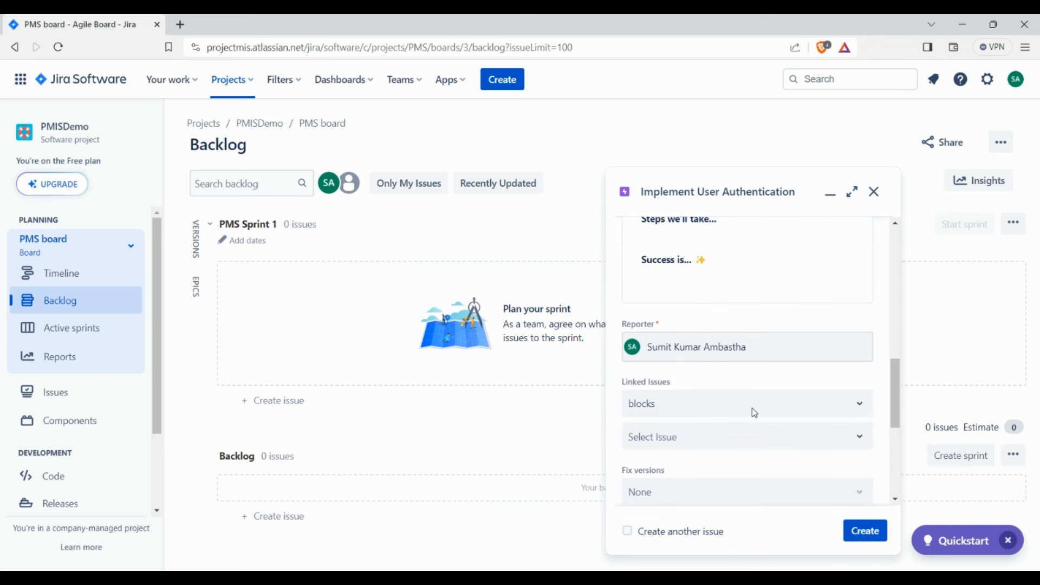
scroll(753, 412, "down", 2)
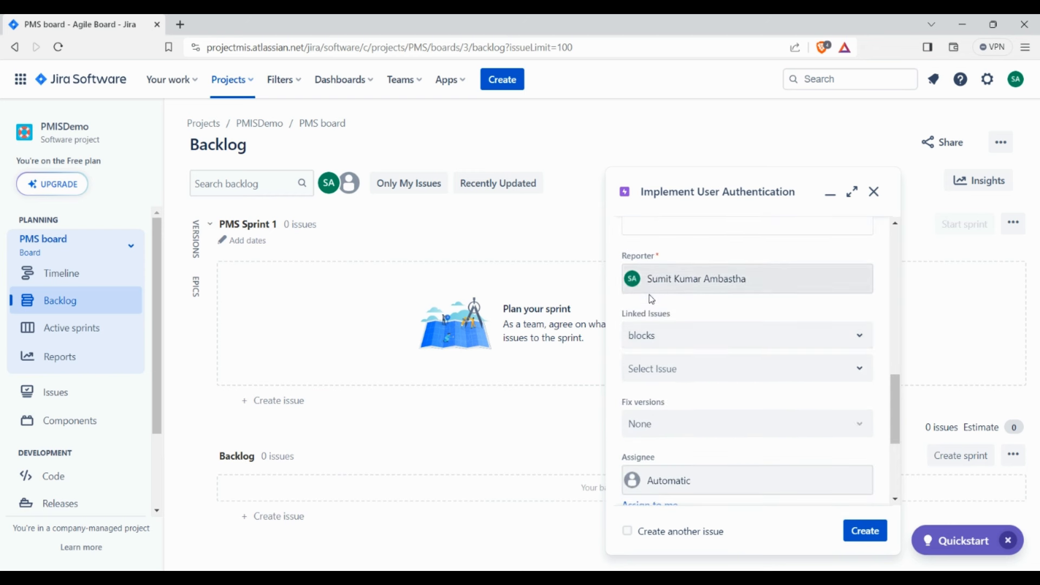
scroll(652, 298, "up", 2)
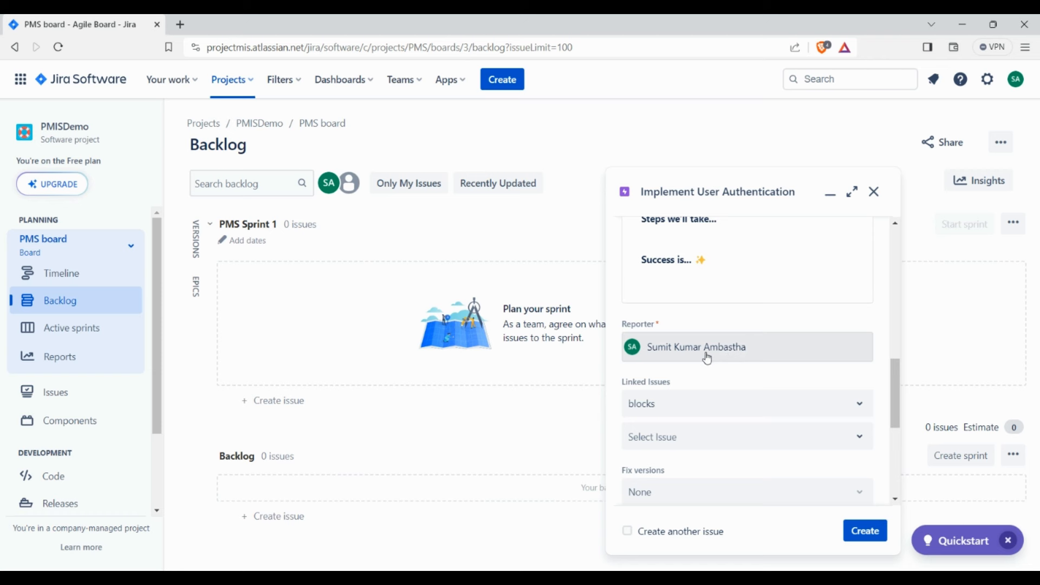
scroll(710, 362, "down", 2)
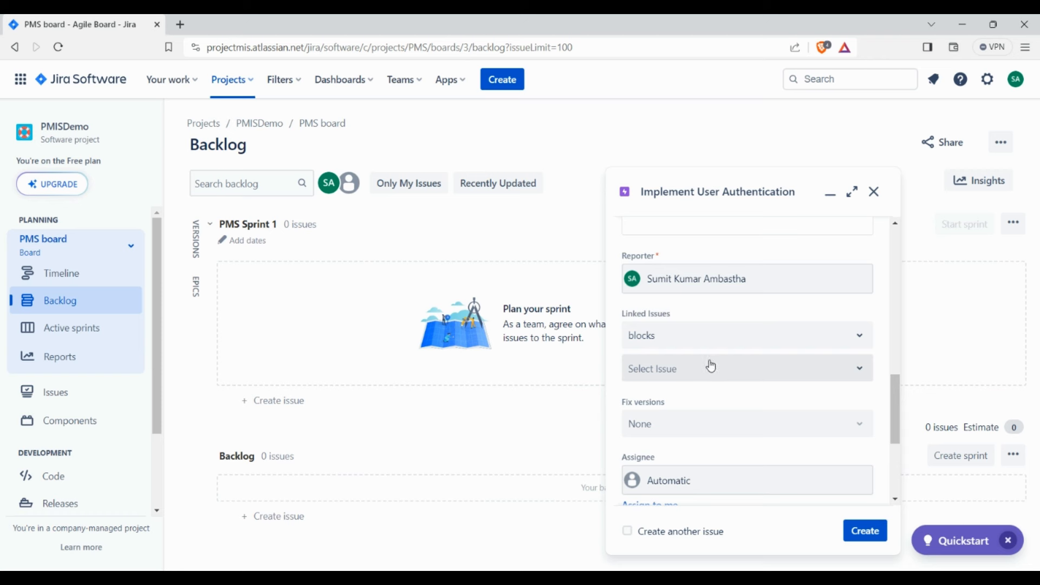
Assign the new epic to yourself and set its priority to Highest.
scroll(711, 366, "down", 3)
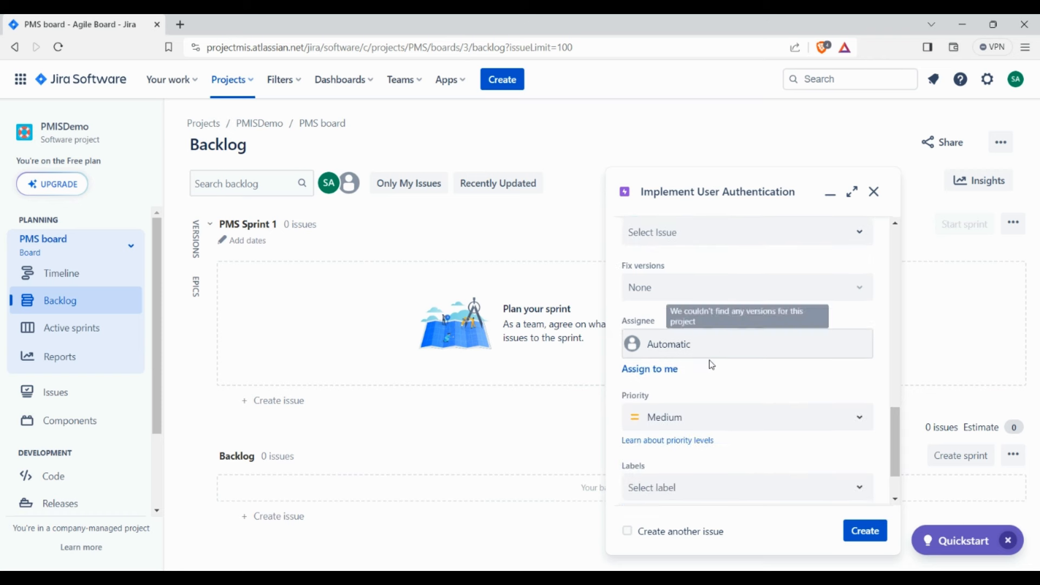
left_click(672, 347)
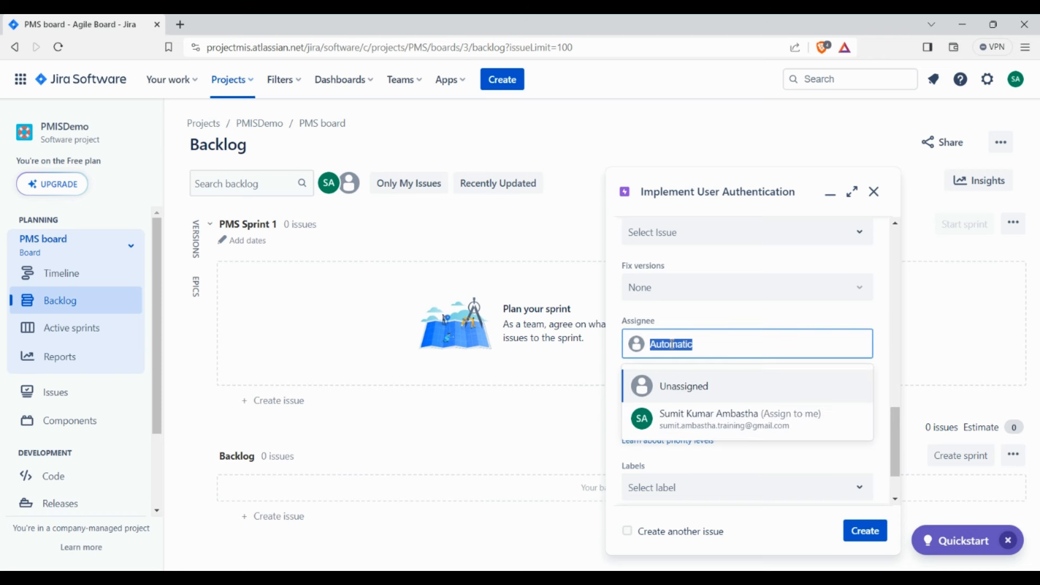
left_click(713, 422)
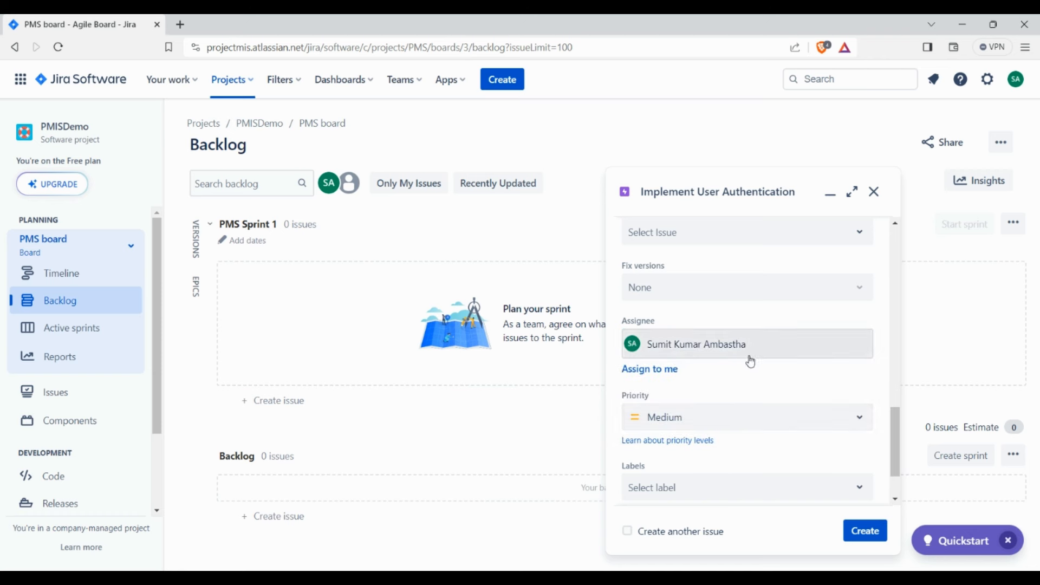
scroll(711, 372, "down", 2)
left_click(694, 356)
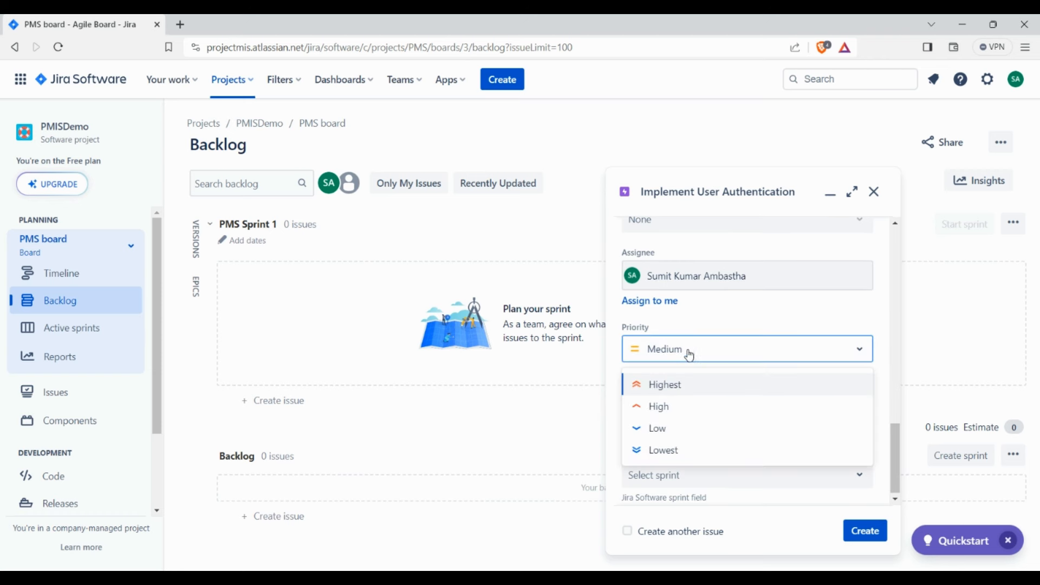
left_click(679, 385)
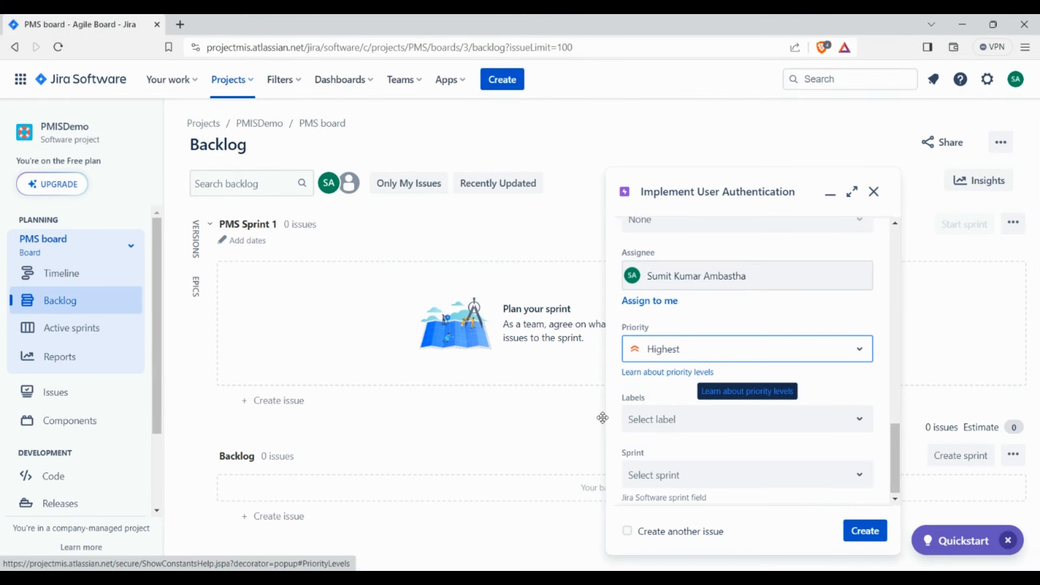
Create the "Implement User Authentication" epic and dismiss the creation notifications.
scroll(729, 397, "down", 1)
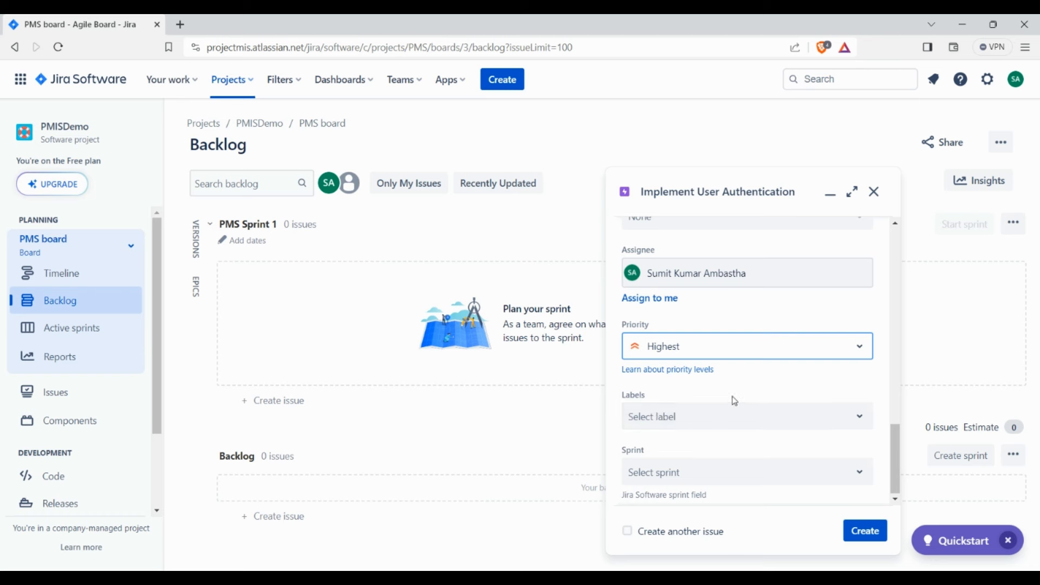
left_click(865, 531)
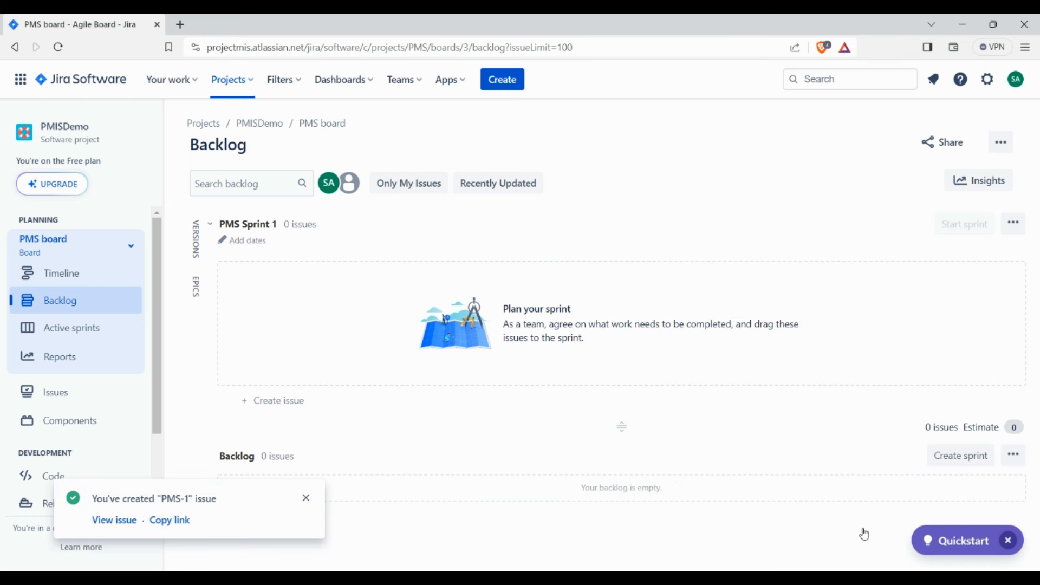
left_click(305, 501)
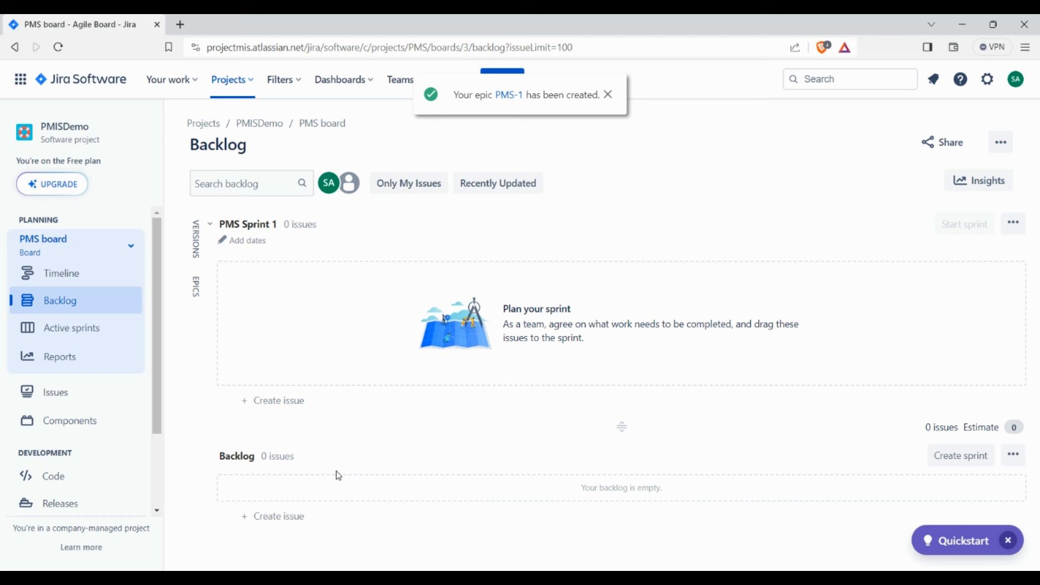
left_click(608, 95)
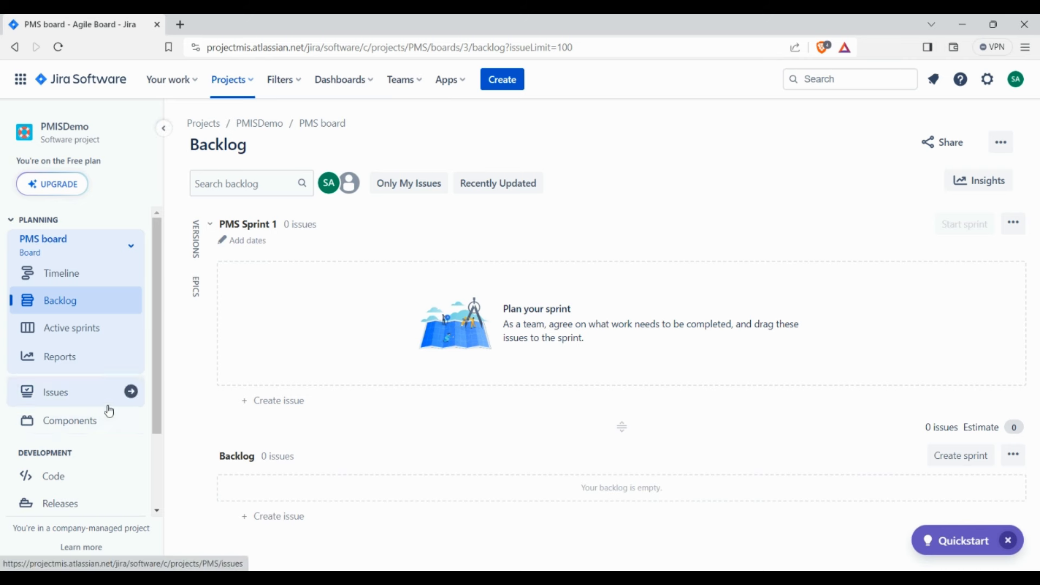
Open the project's issue list and check the new epic's assignee, priority and available status options.
left_click(56, 395)
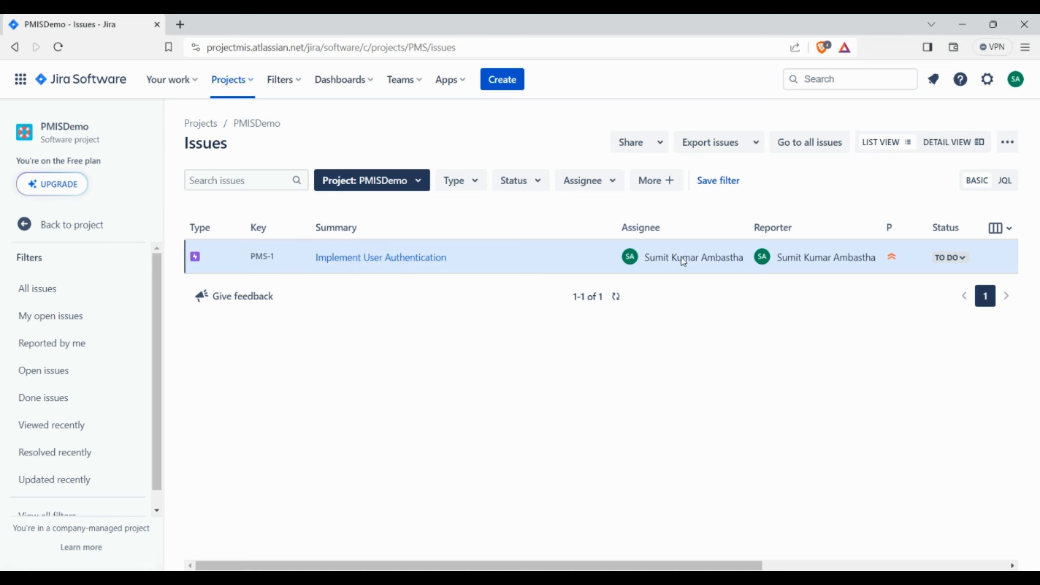
mouse_move(682, 260)
mouse_move(891, 261)
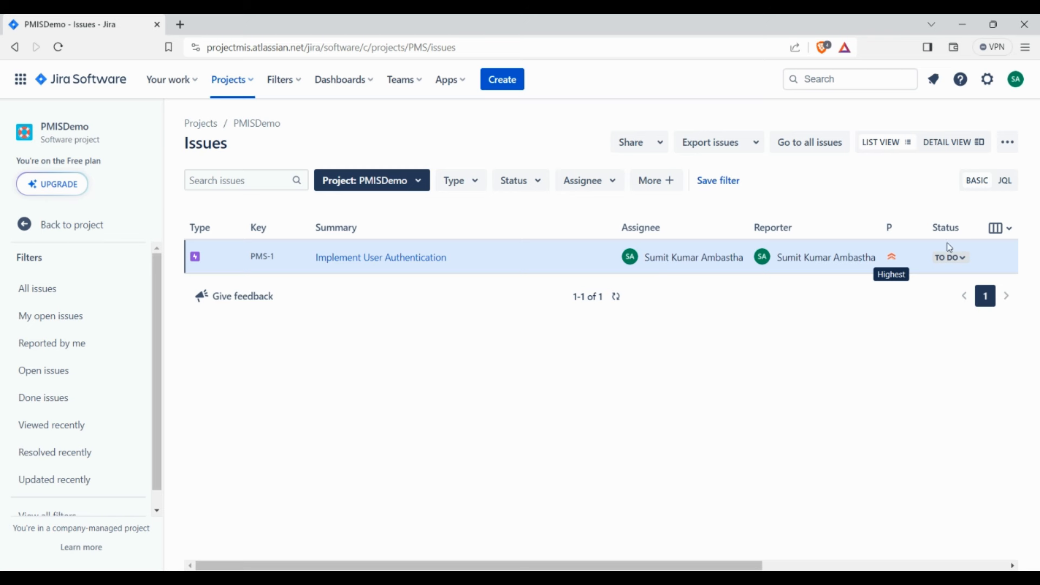
left_click(966, 264)
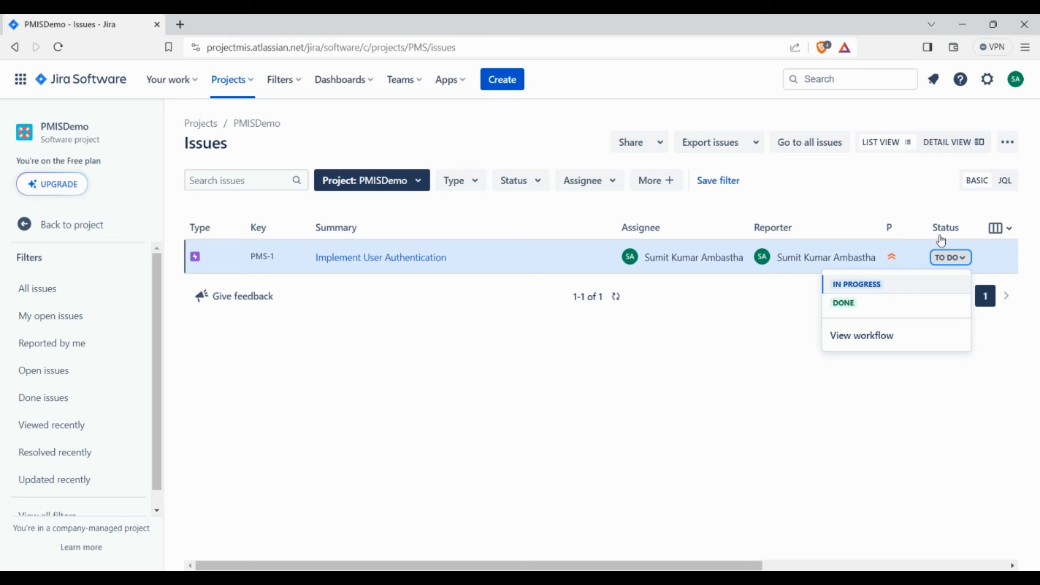
left_click(998, 356)
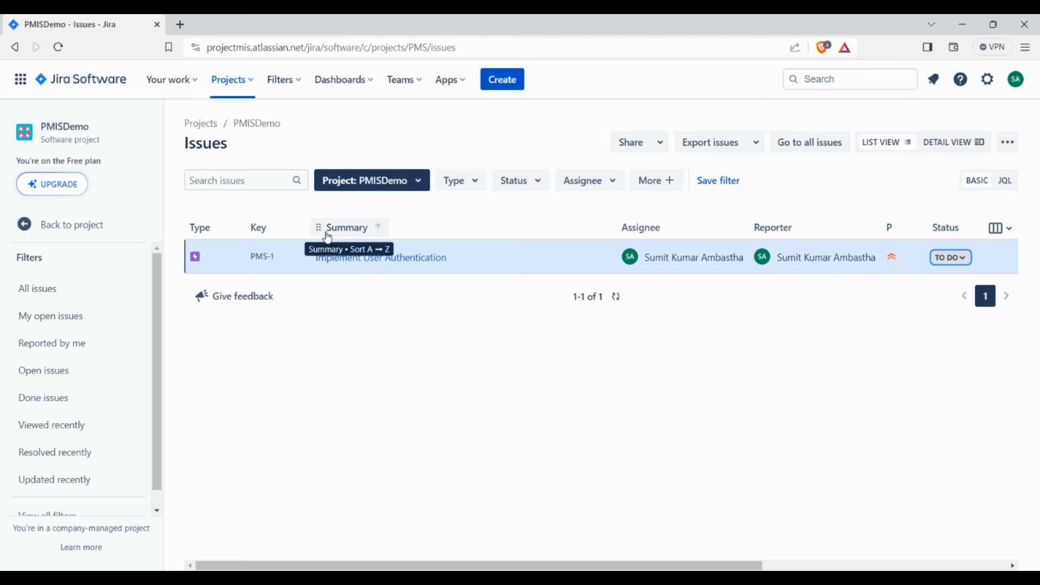
Start another new epic in PMISDemo with the epic name "Implement Product backlog".
left_click(504, 85)
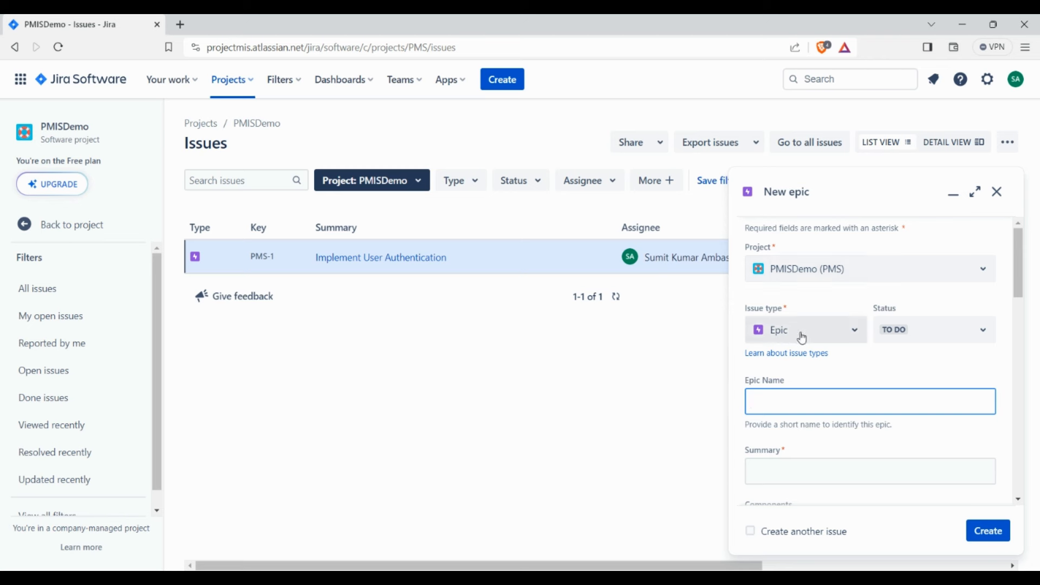
left_click(785, 400)
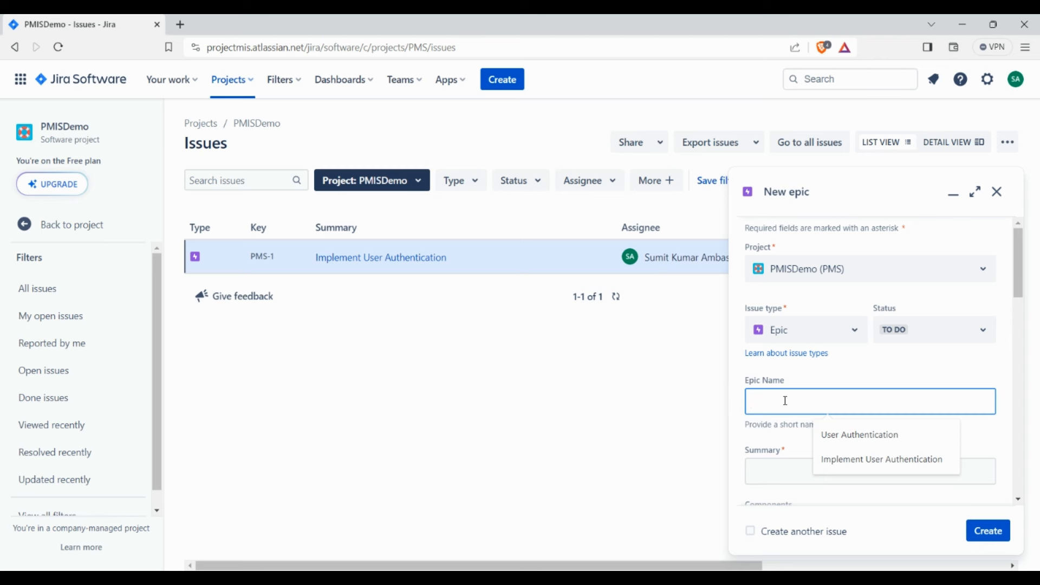
type("Implement")
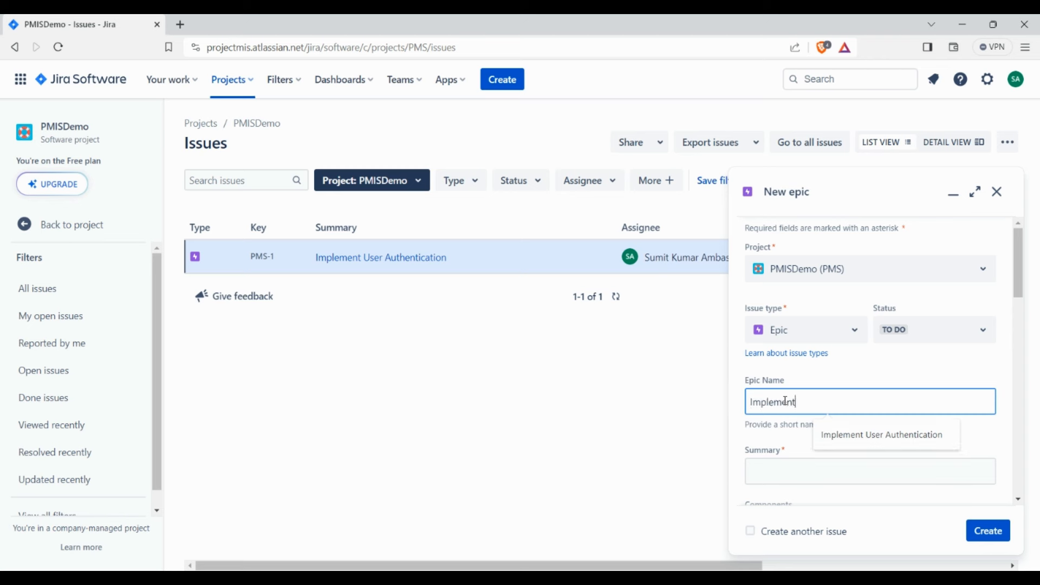
type(" Product ba")
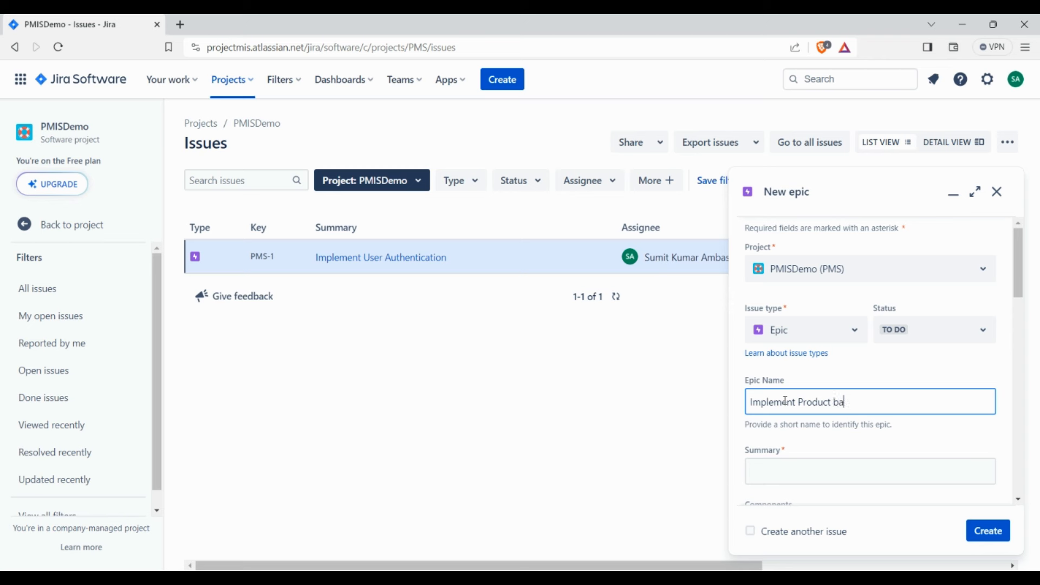
type("cklog")
Copy the epic name "Implement Product backlog" into the epic's summary.
scroll(817, 364, "down", 2)
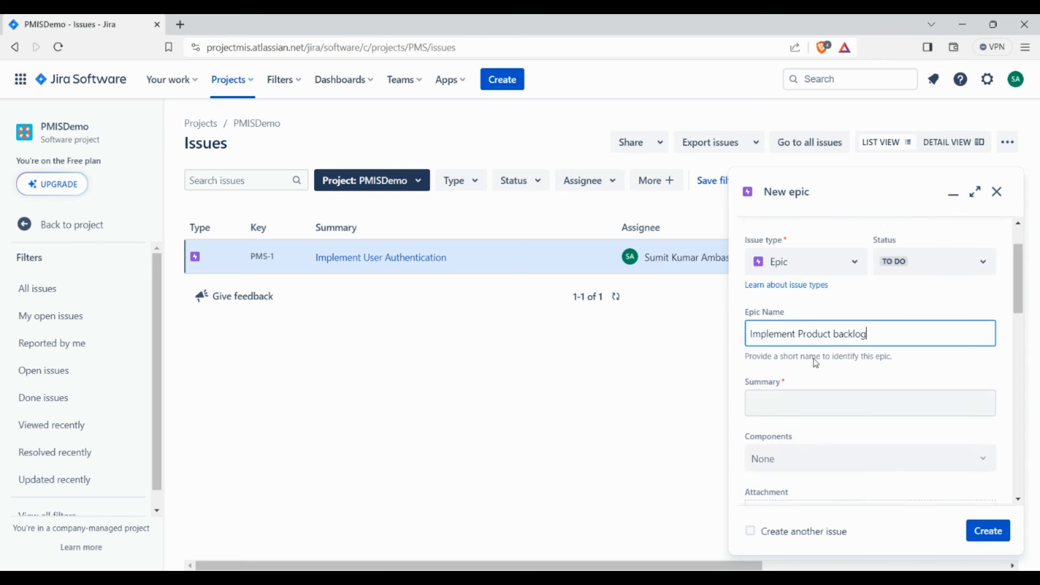
triple_click(843, 334)
key("ctrl+c")
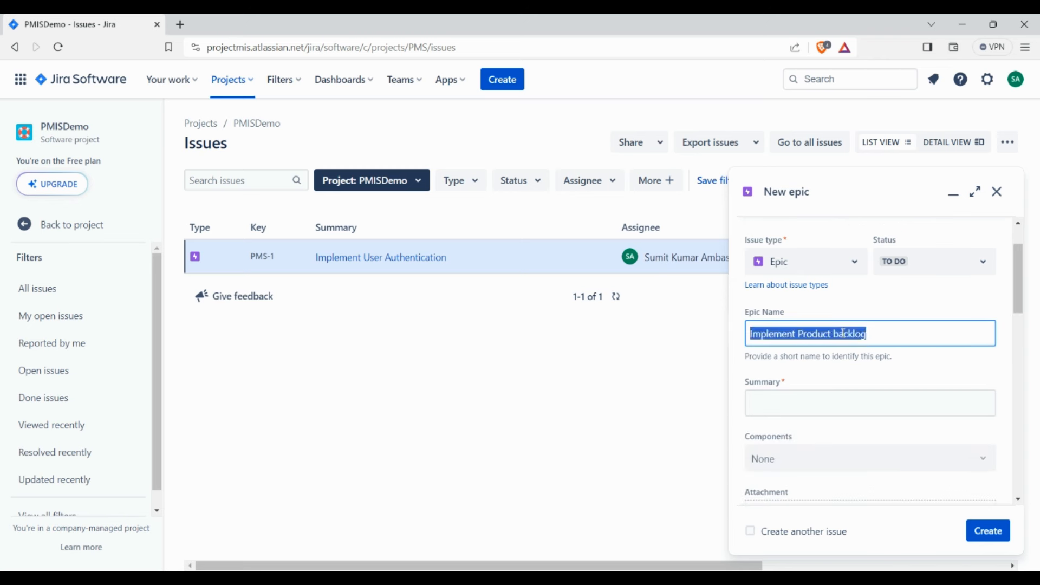
left_click(842, 403)
key("ctrl+v")
scroll(841, 402, "down", 1)
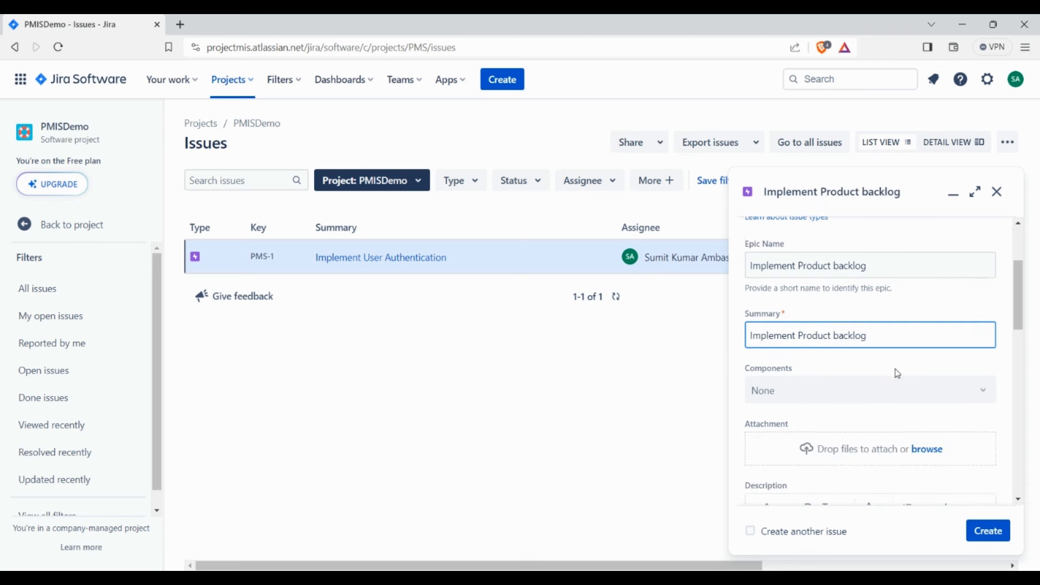
Assign the "Implement Product backlog" epic to yourself, leaving its description template and reporter as they are.
scroll(897, 374, "down", 2)
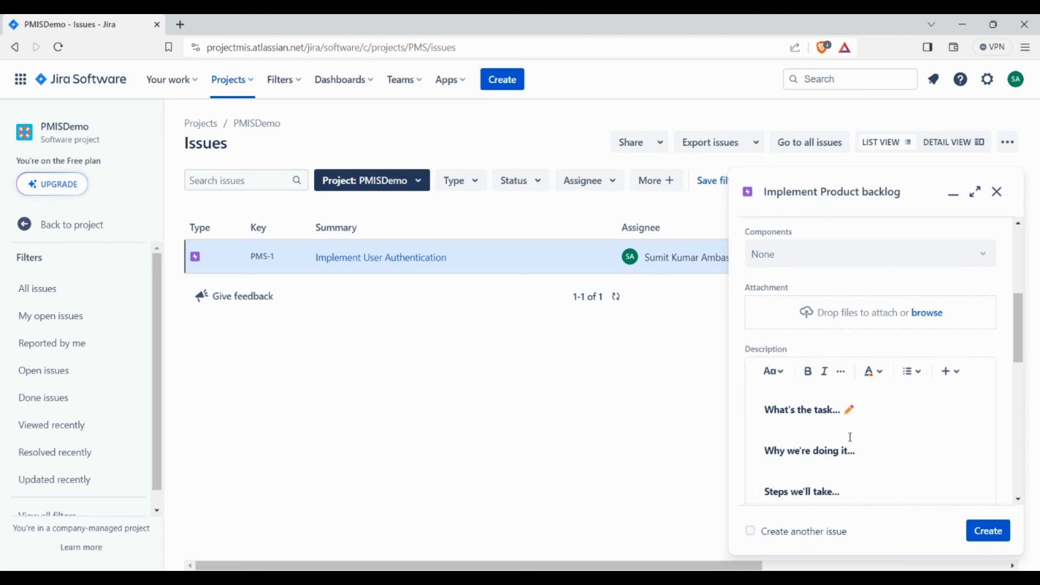
left_click(825, 440)
scroll(826, 440, "down", 5)
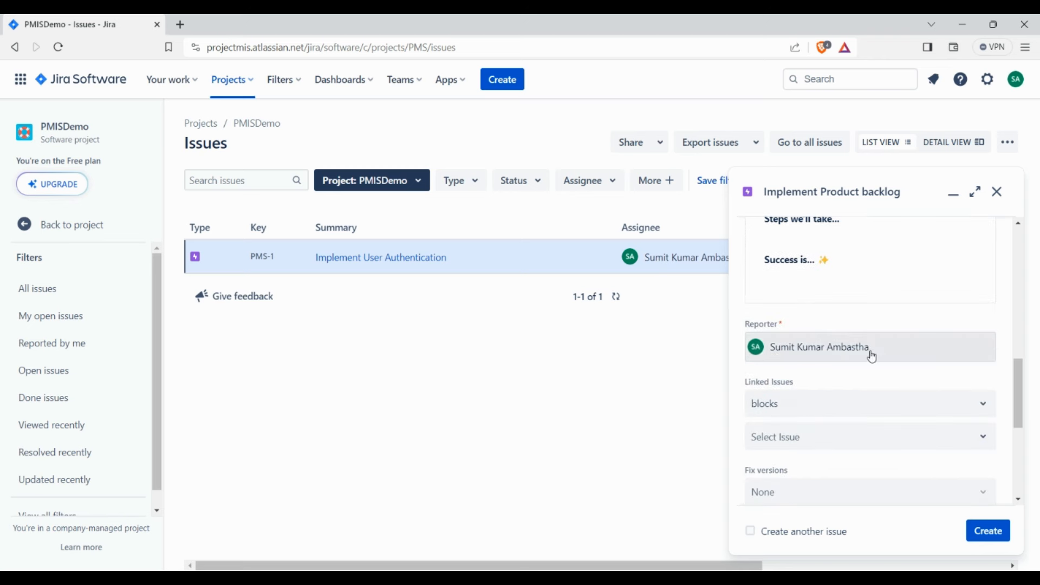
scroll(845, 379, "down", 4)
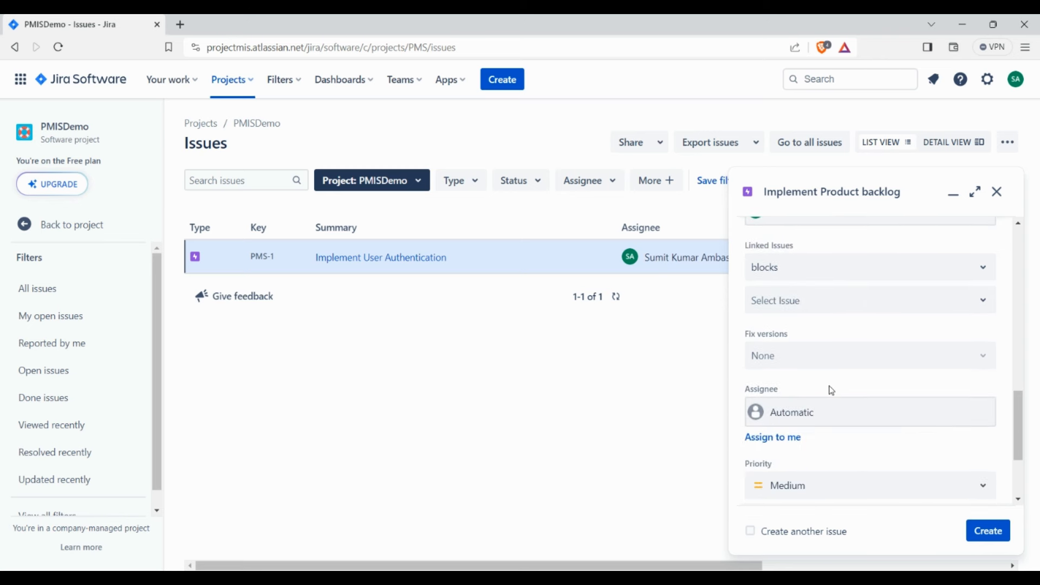
left_click(820, 348)
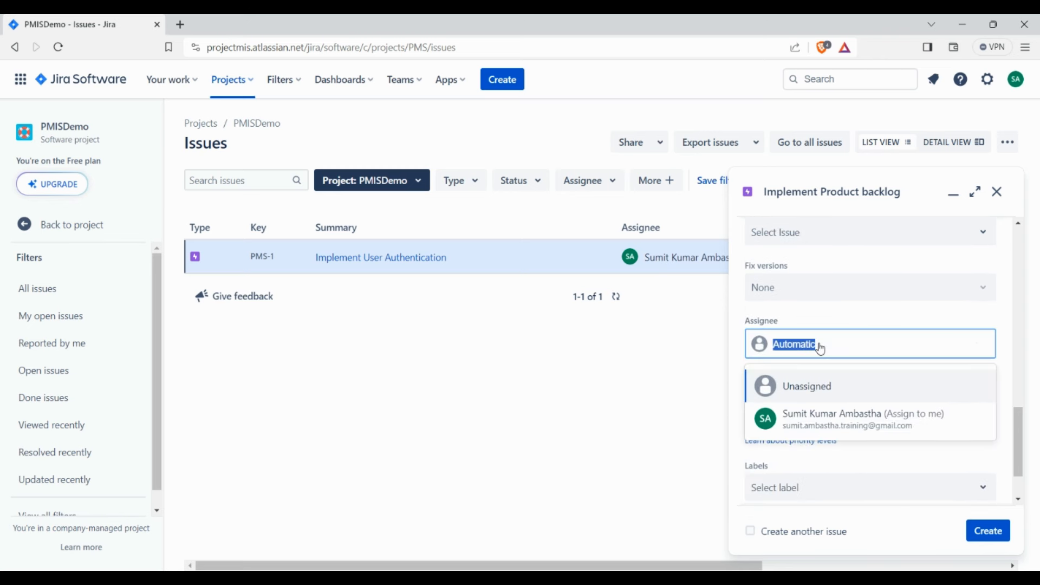
left_click(823, 418)
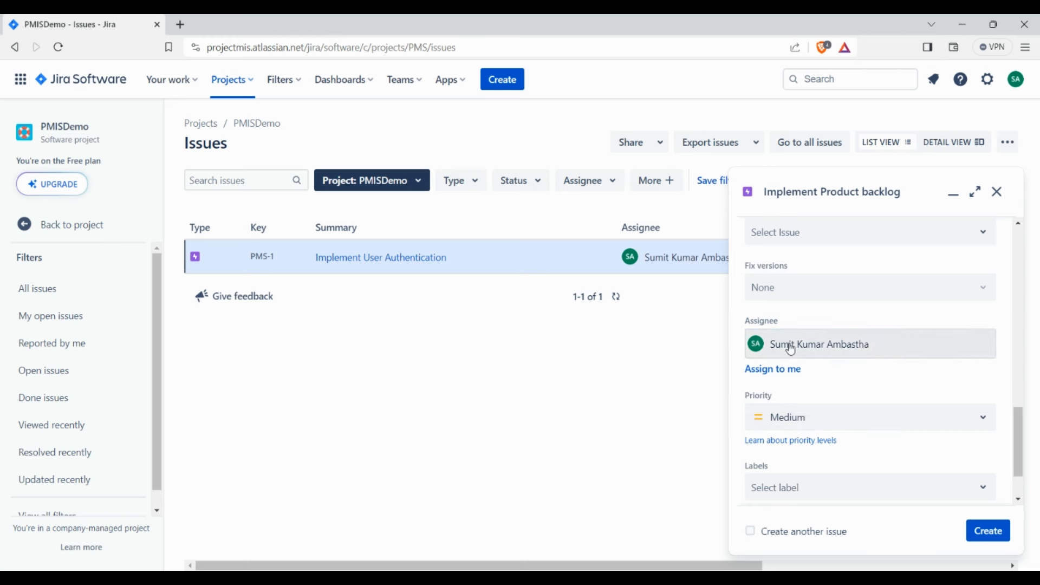
Set the "Implement Product backlog" epic's priority to High, create it and dismiss the creation notification.
scroll(853, 404, "down", 1)
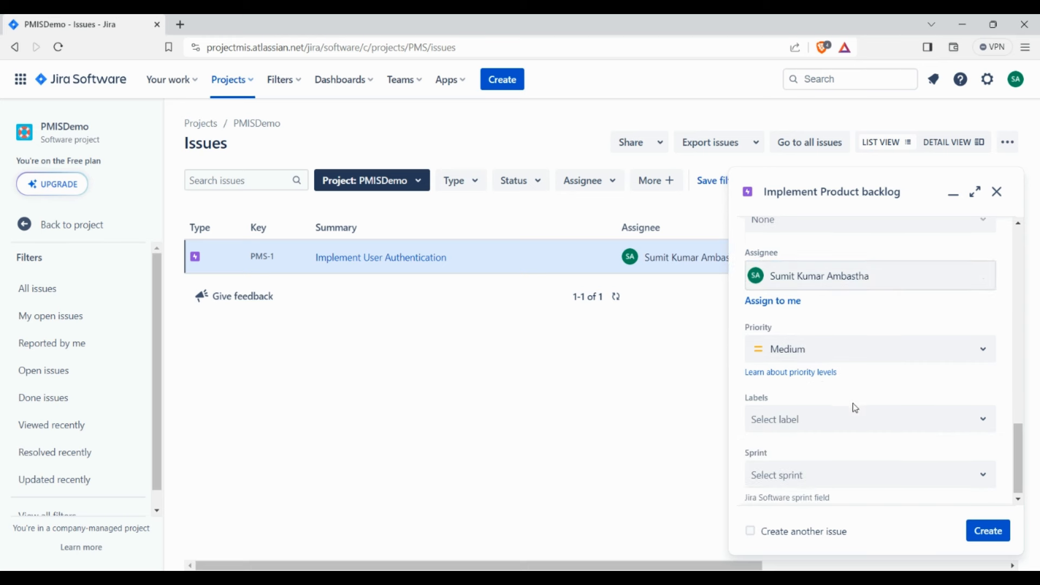
left_click(822, 357)
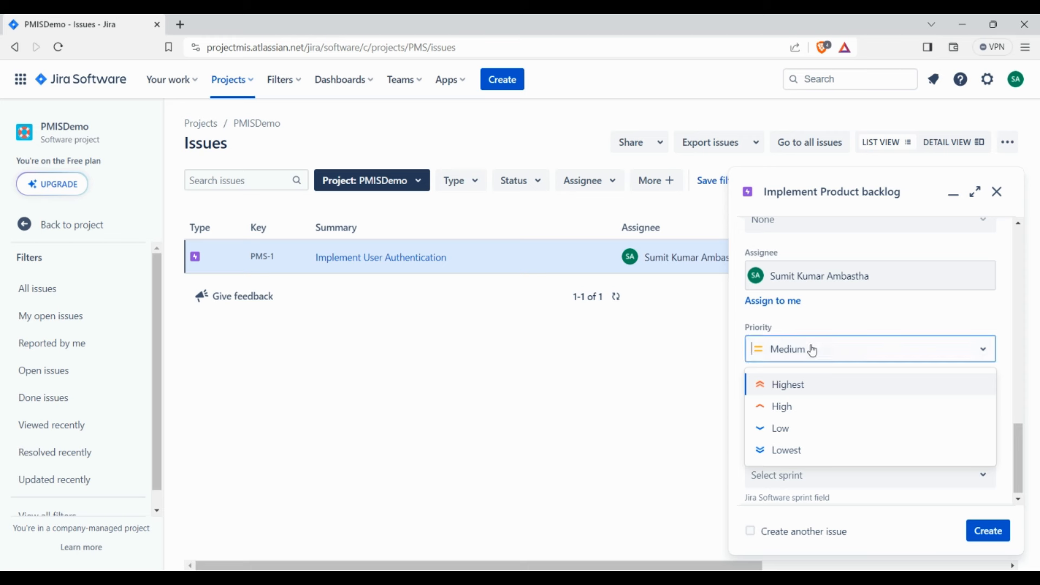
left_click(788, 410)
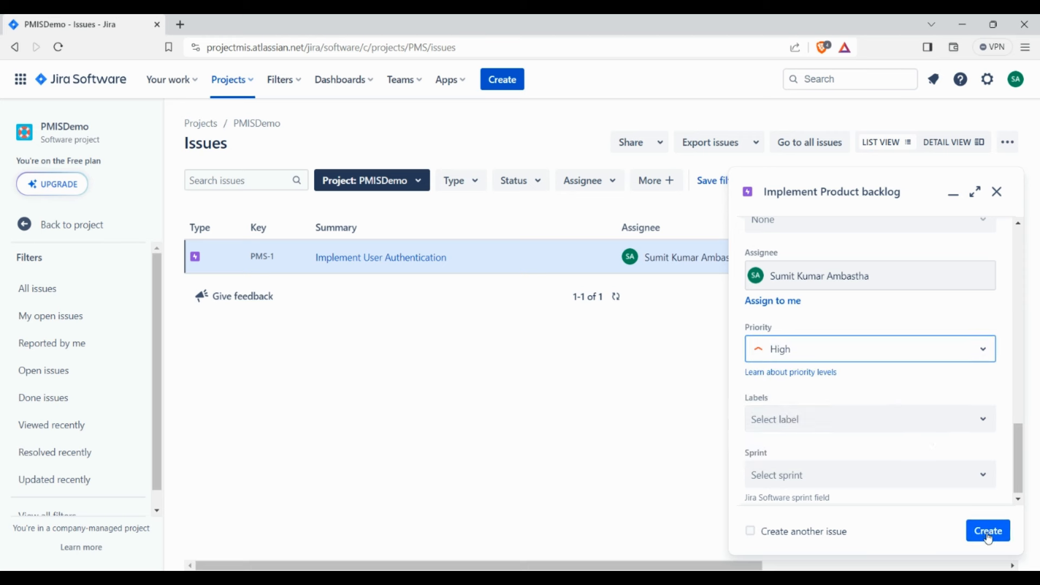
scroll(851, 449, "down", 1)
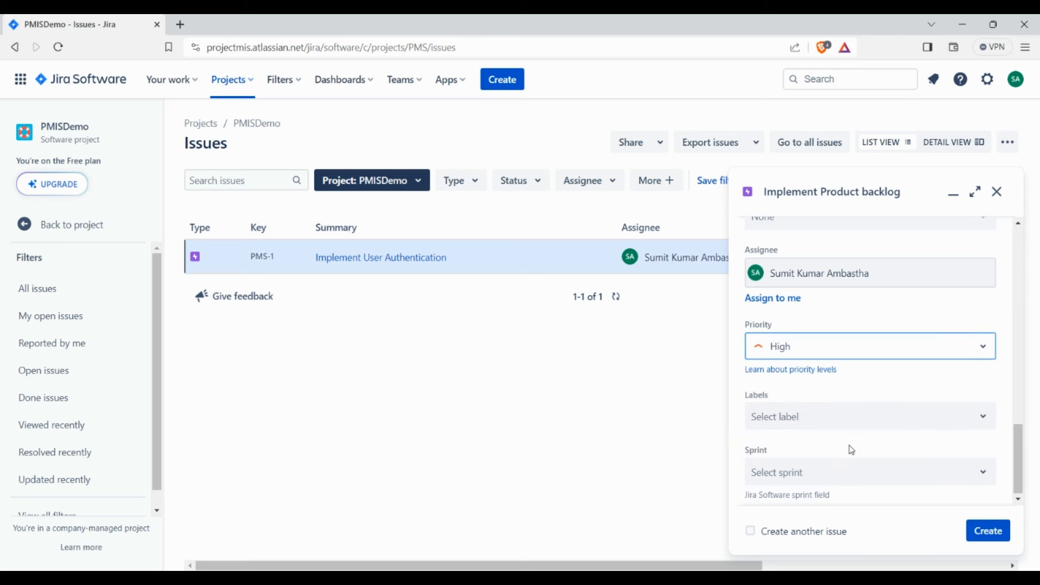
left_click(987, 531)
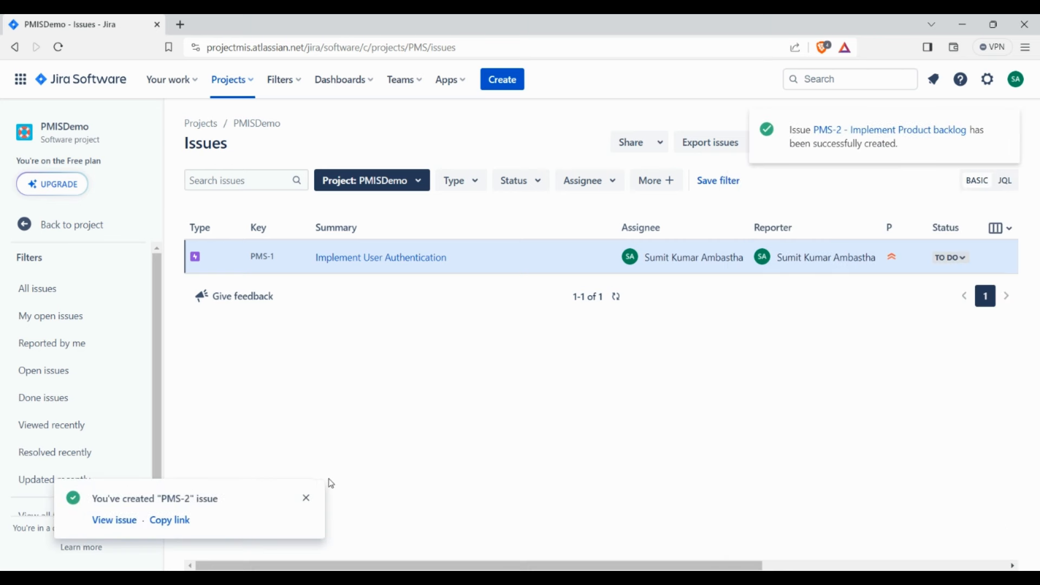
left_click(306, 497)
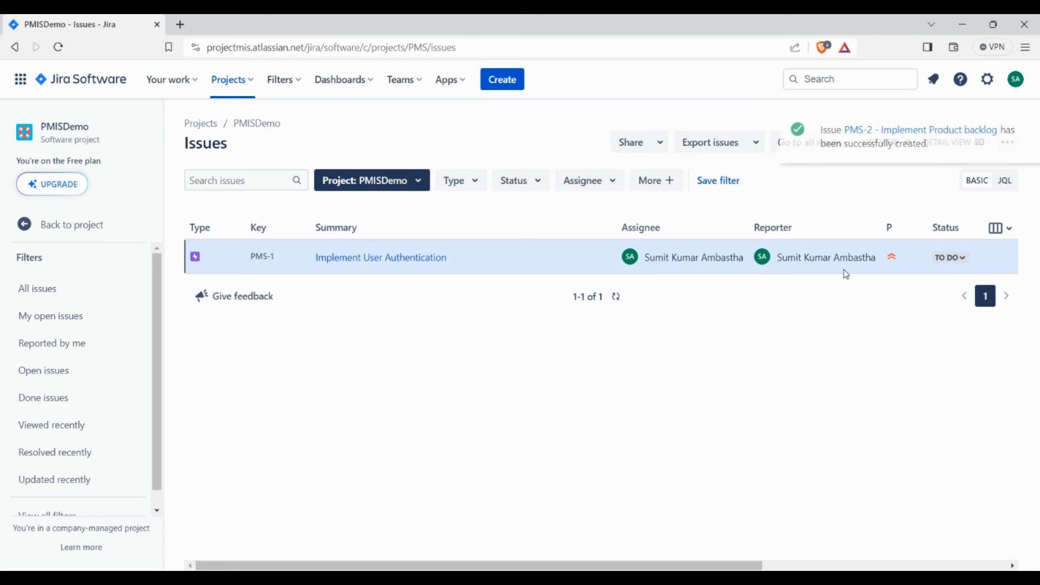
Start a third new epic in PMISDemo with the epic name "Implement Shopping Cart".
left_click(503, 80)
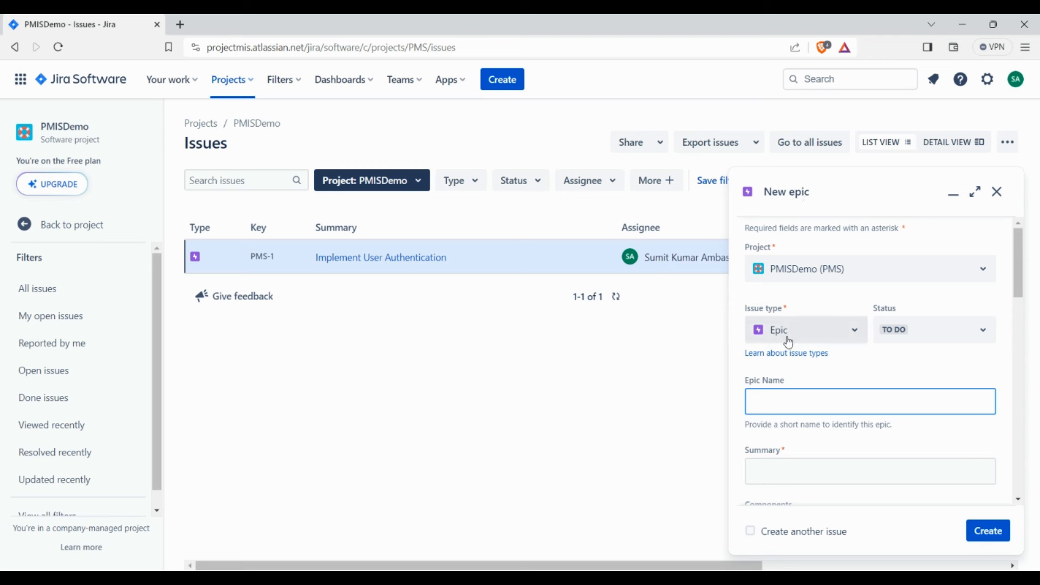
left_click(772, 400)
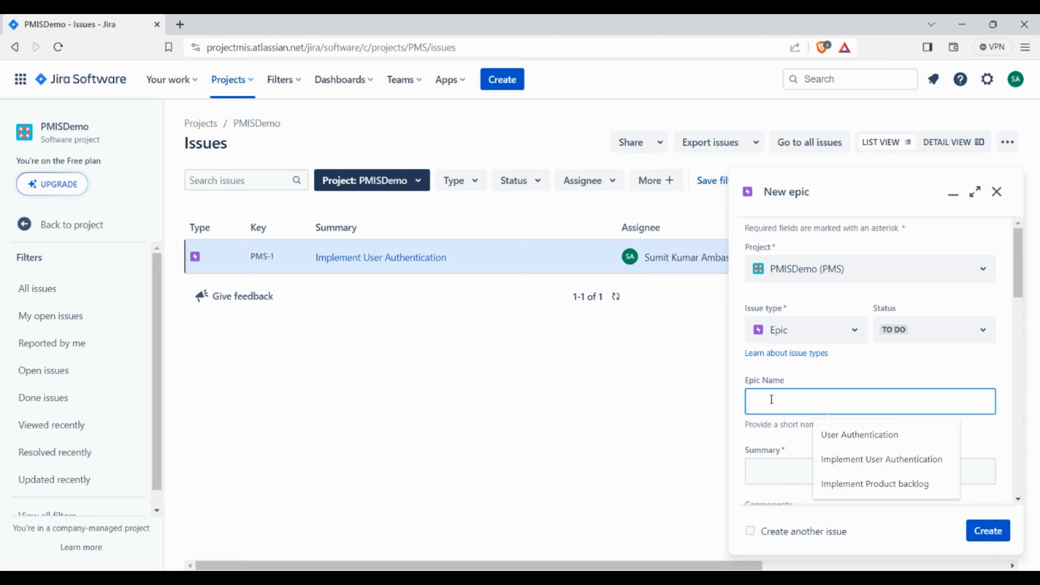
type("Im")
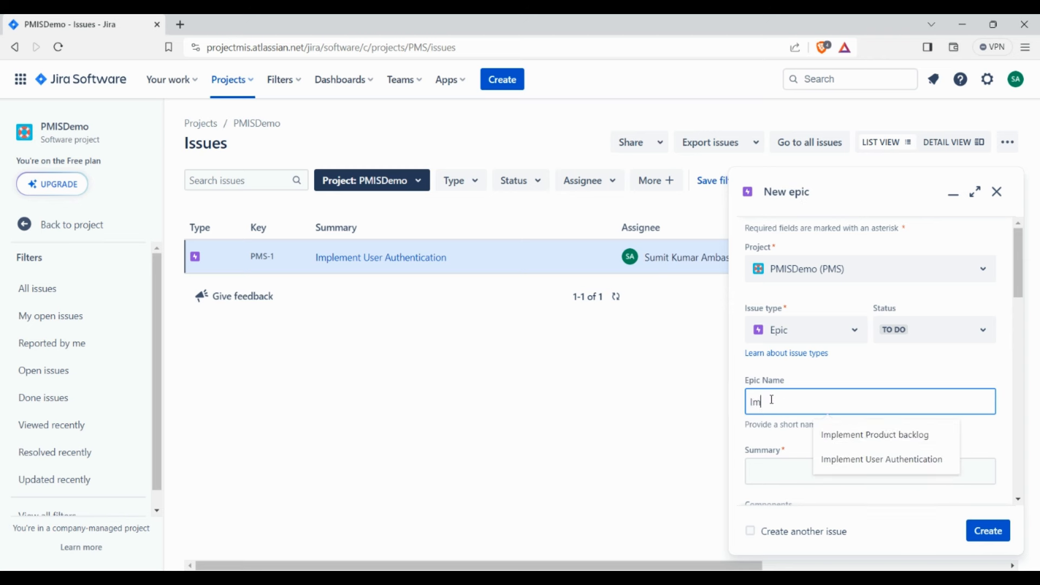
type("plement Sho")
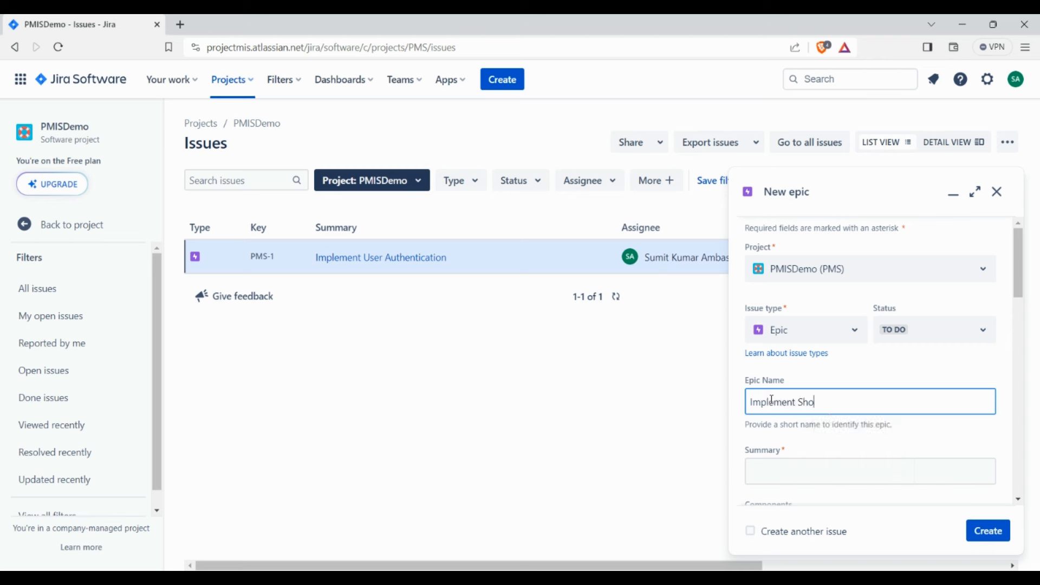
type("pping Cart")
Copy the epic name "Implement Shopping Cart" into the epic's summary.
key("ctrl+a")
key("ctrl+c")
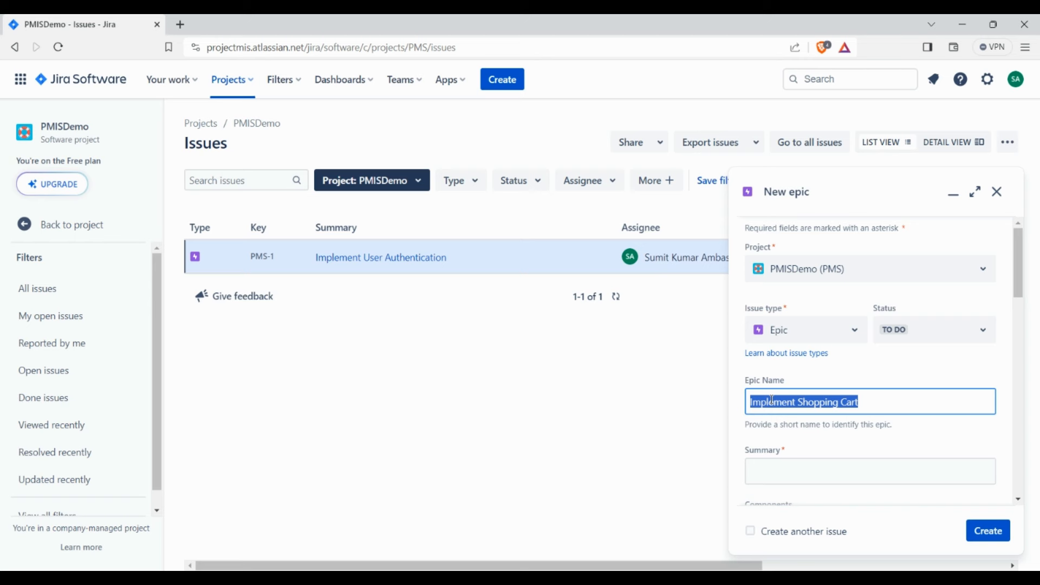
left_click(853, 474)
key("ctrl+v")
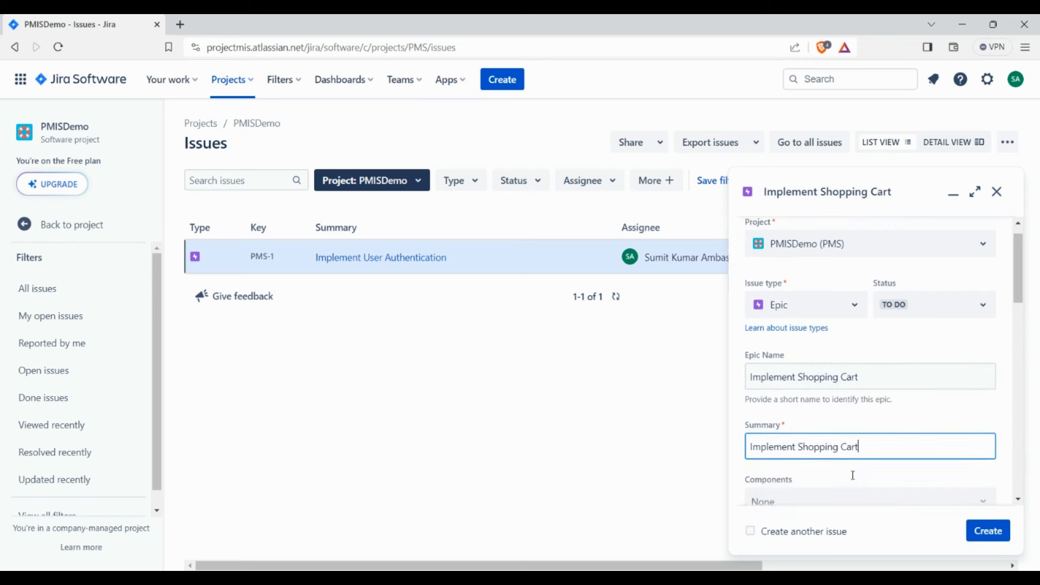
Assign the "Implement Shopping Cart" epic to yourself, leaving its description template and reporter as they are.
scroll(852, 475, "down", 5)
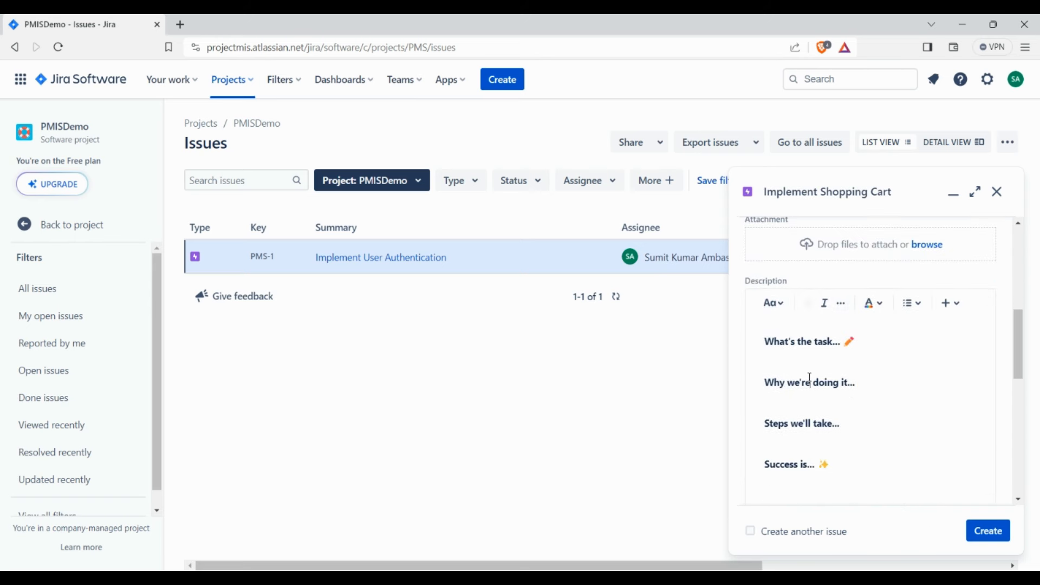
left_click(810, 377)
scroll(866, 428, "down", 5)
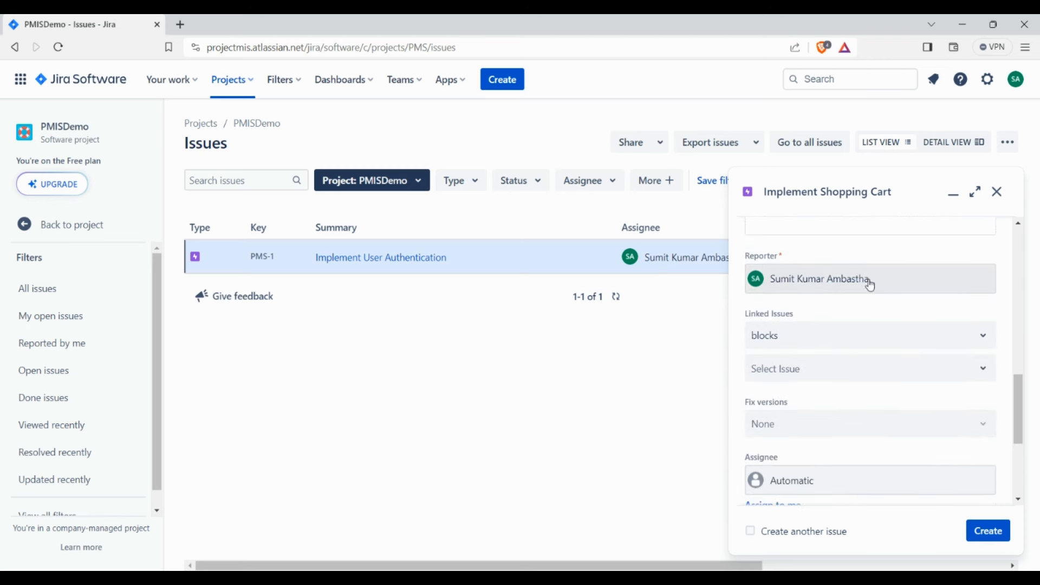
scroll(852, 339, "down", 1)
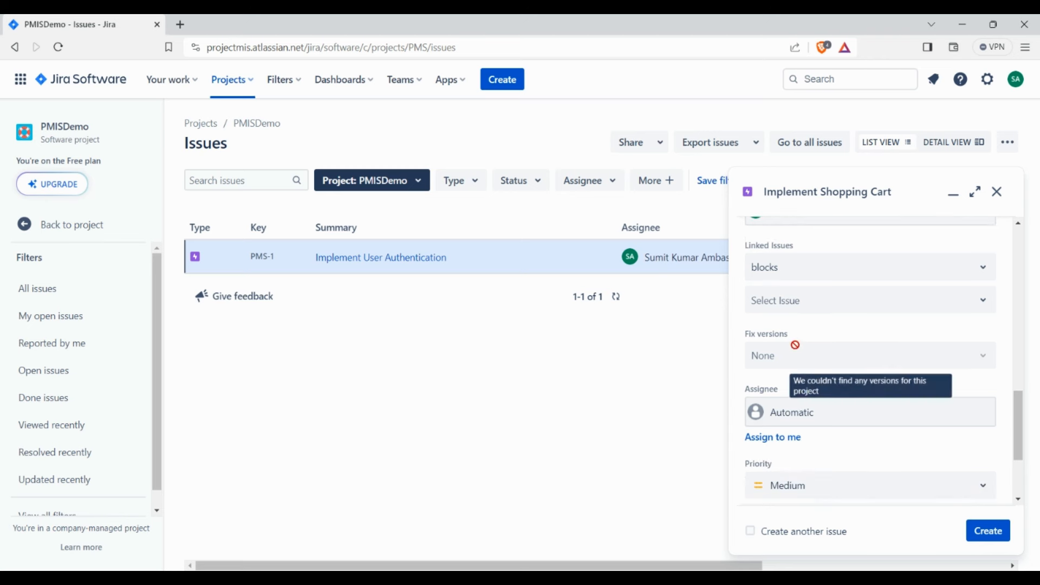
left_click(814, 413)
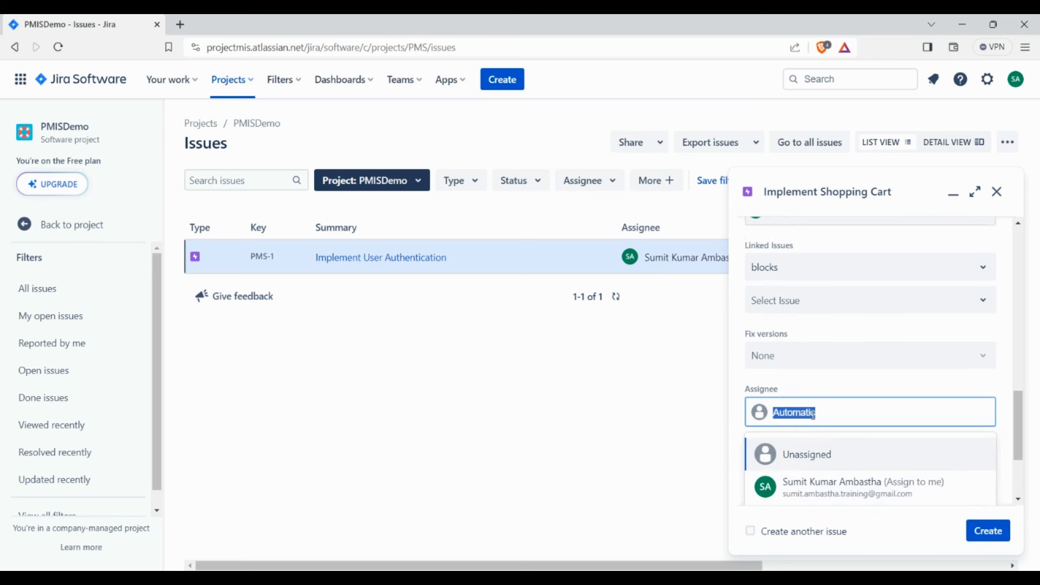
left_click(831, 494)
Keep the "Implement Shopping Cart" epic's priority at Medium, create it and dismiss the creation notification.
scroll(848, 428, "down", 2)
left_click(795, 349)
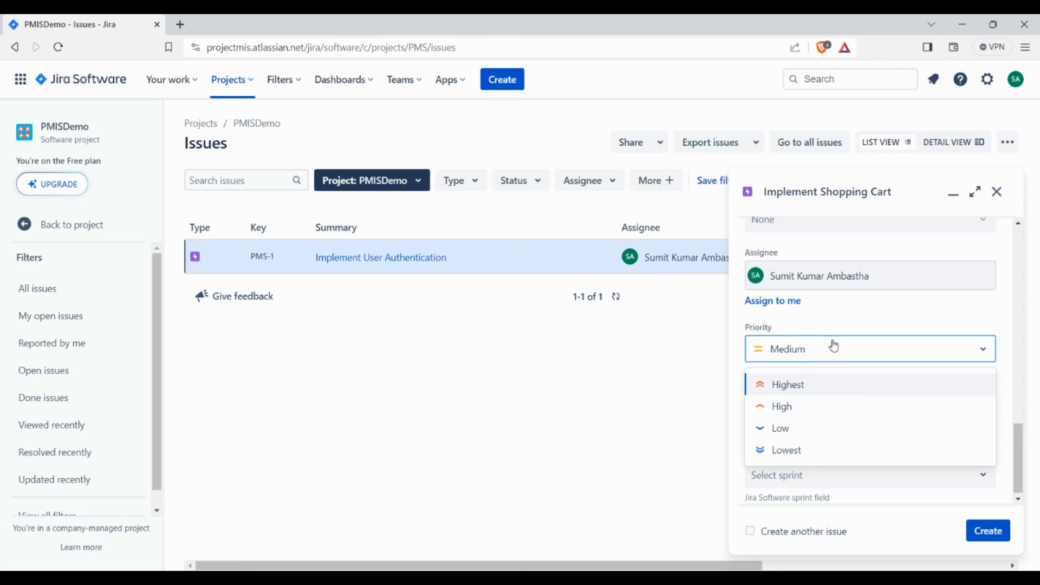
left_click(851, 321)
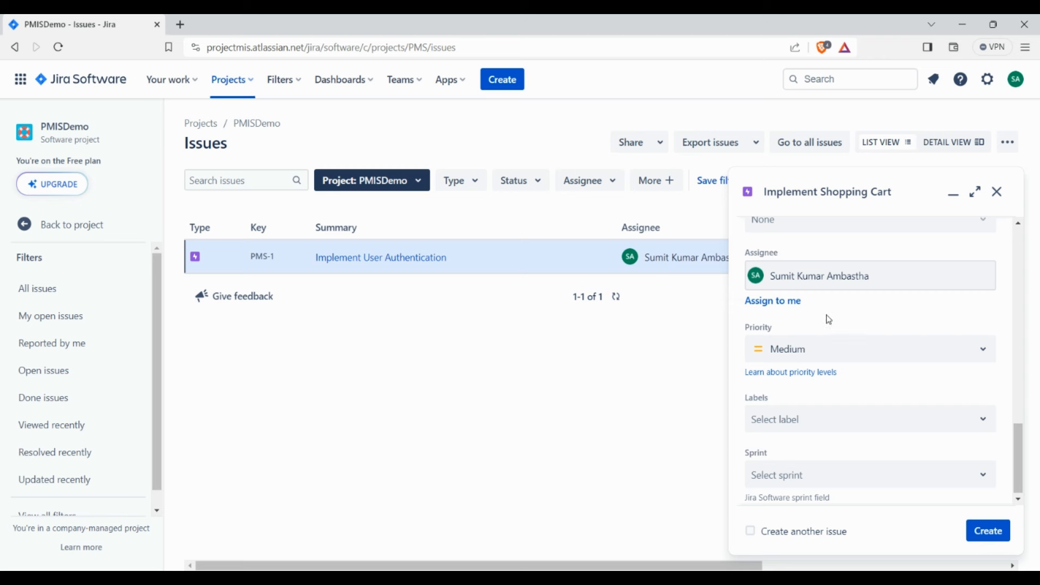
left_click(1001, 532)
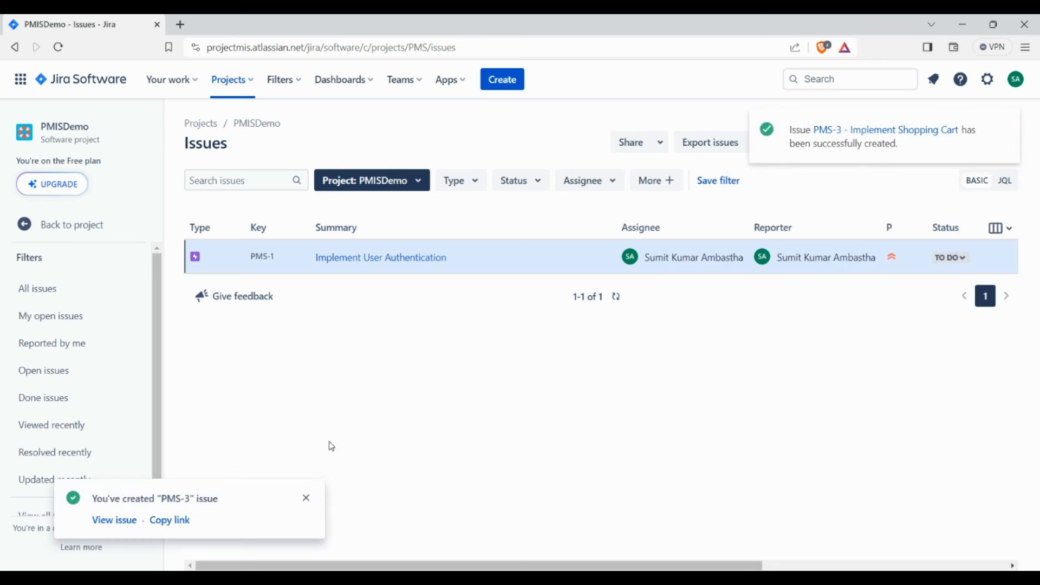
left_click(305, 498)
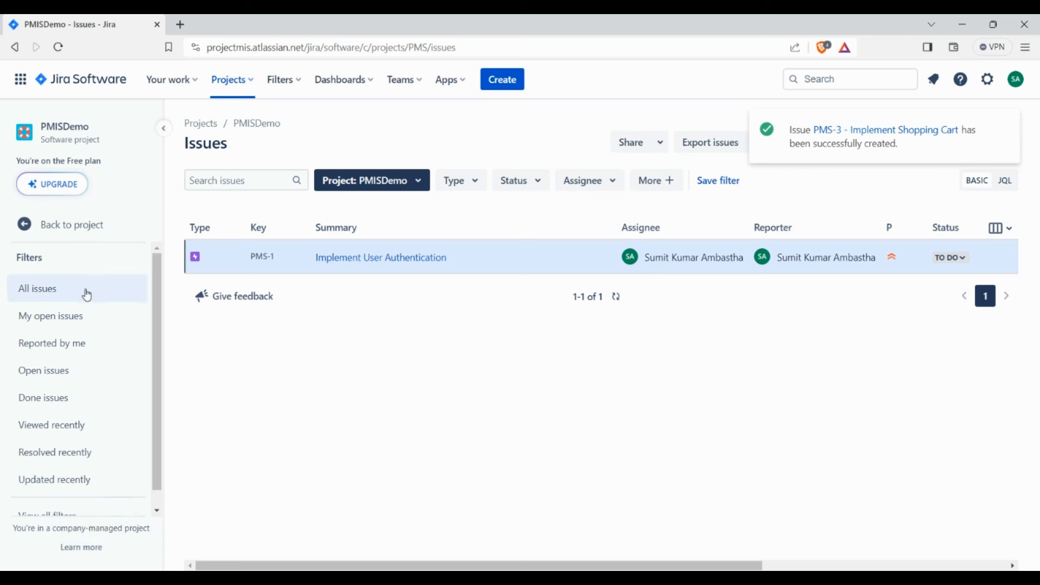
Return to the PMISDemo project navigation and view the created epics on the PMS board's timeline.
left_click(35, 227)
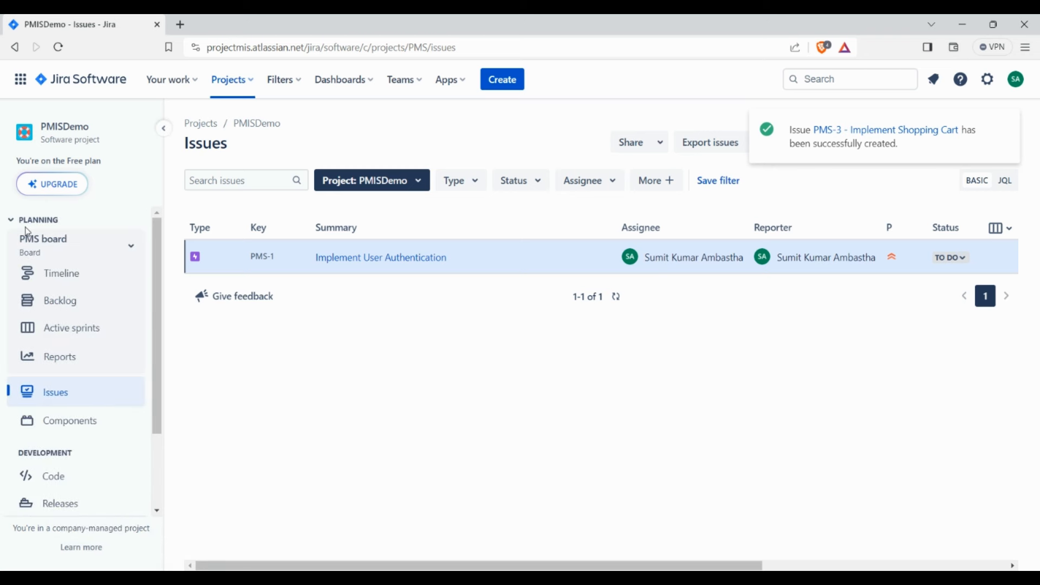
left_click(56, 394)
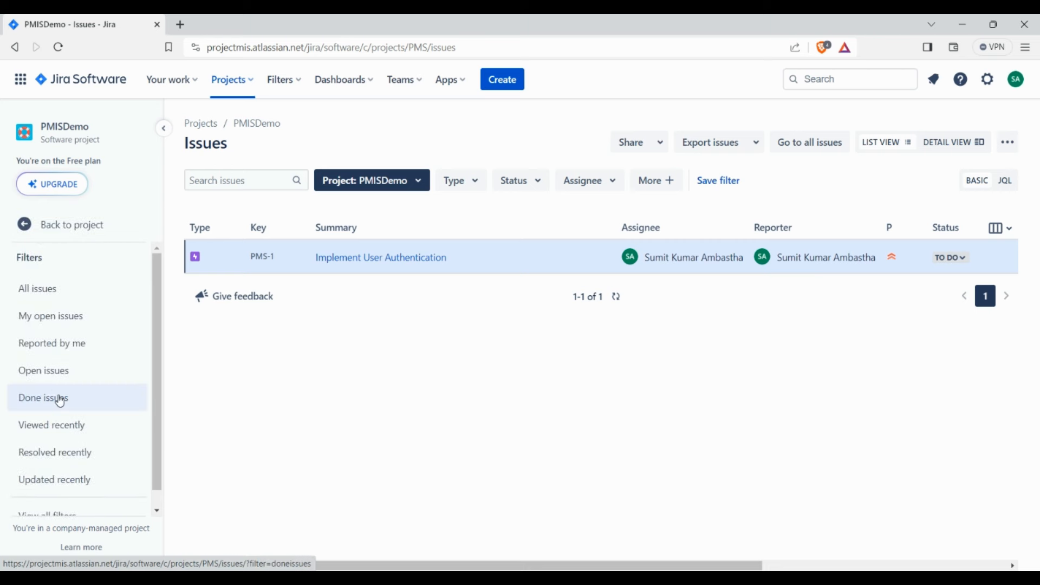
left_click(50, 224)
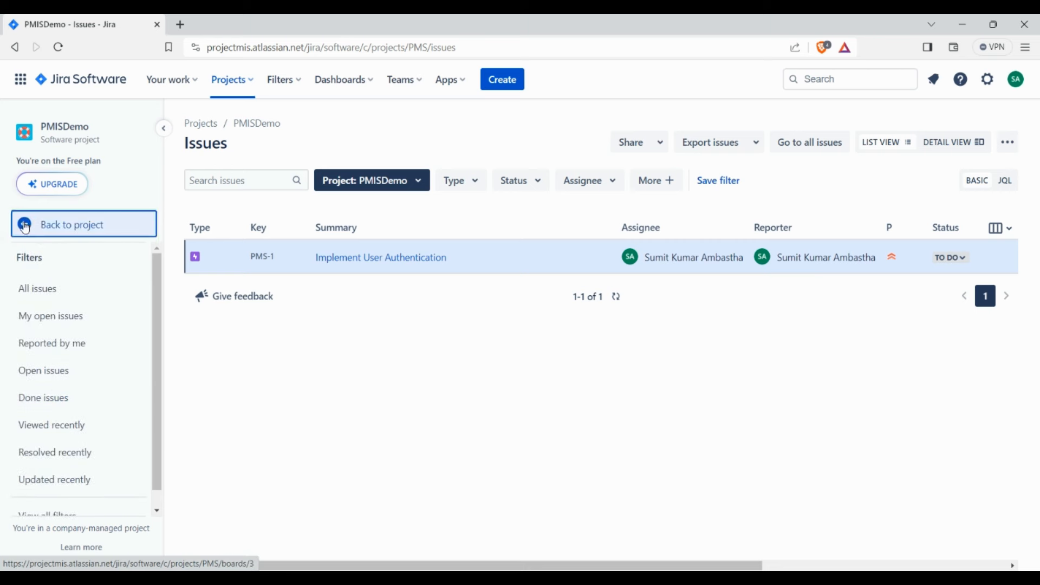
left_click(62, 275)
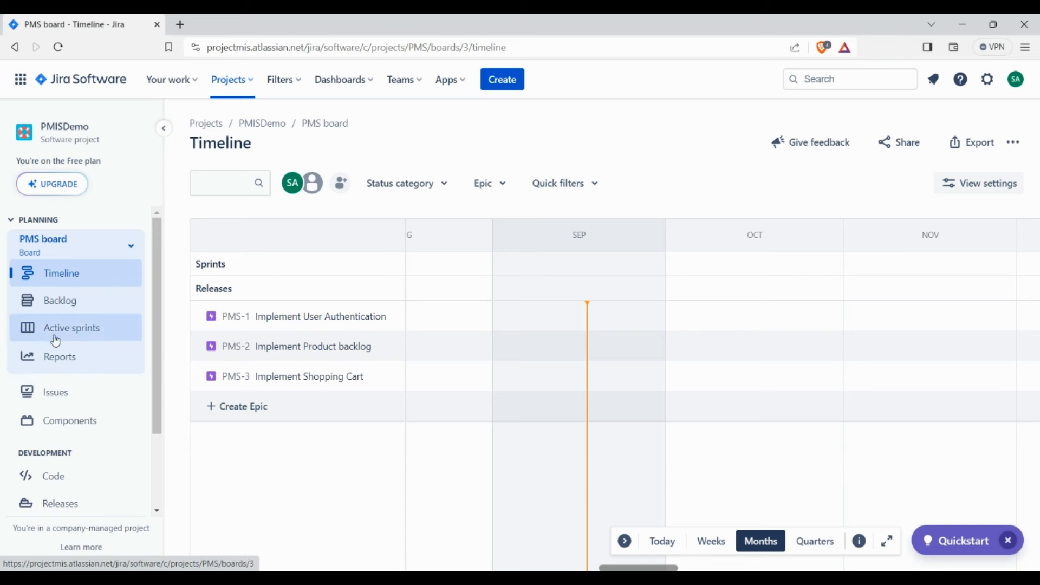
Open the "Implement Product backlog" epic from the project's issue list and change its summary to "Implement Product Catalog".
left_click(56, 394)
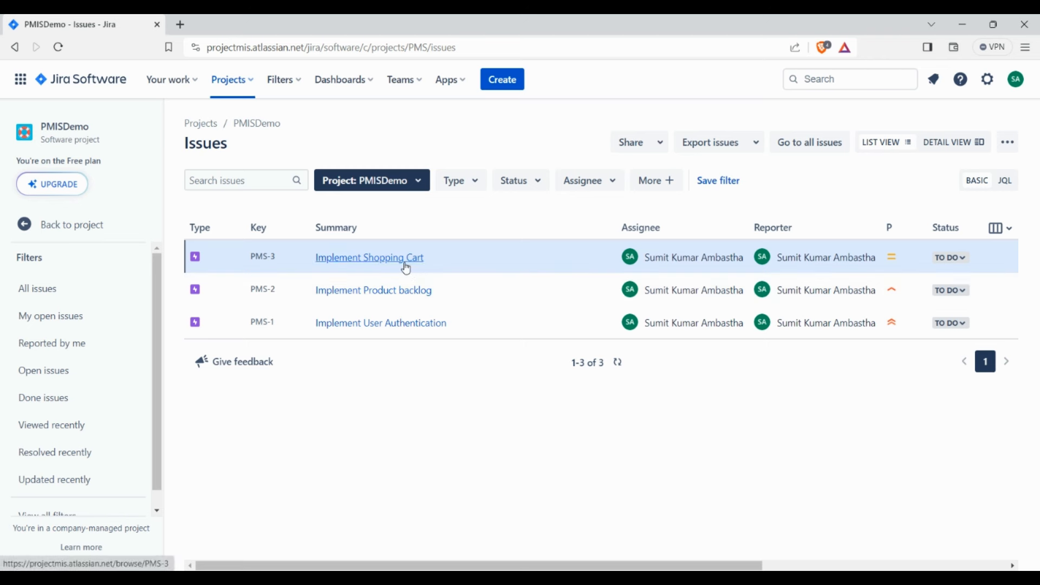
left_click(474, 295)
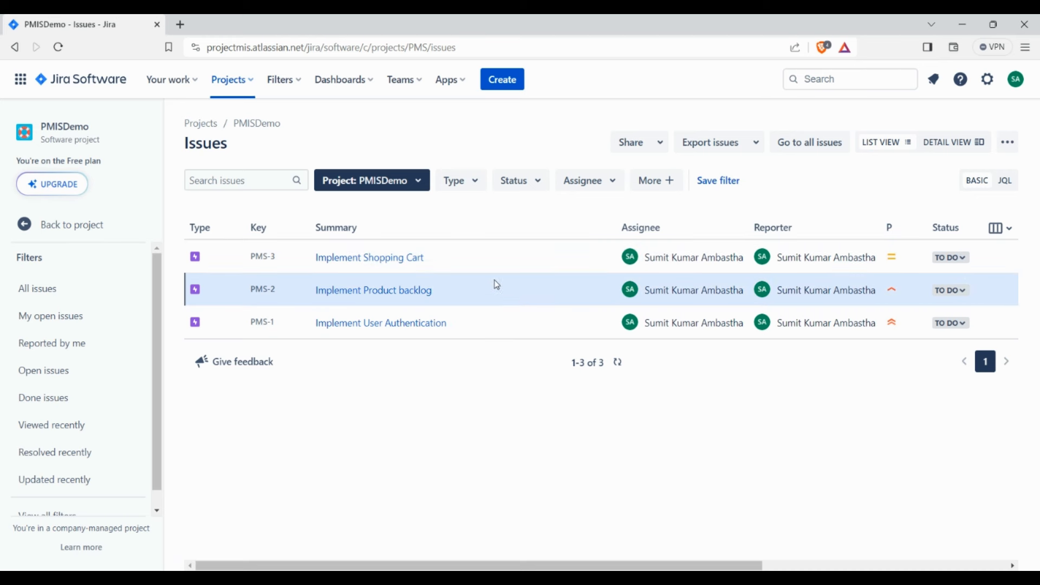
left_click(360, 298)
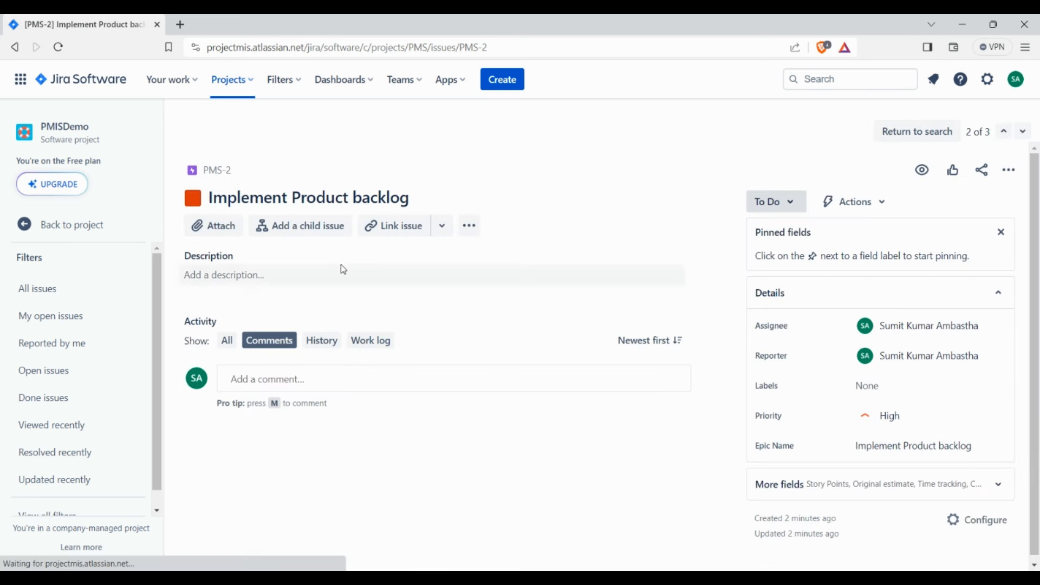
left_click(389, 196)
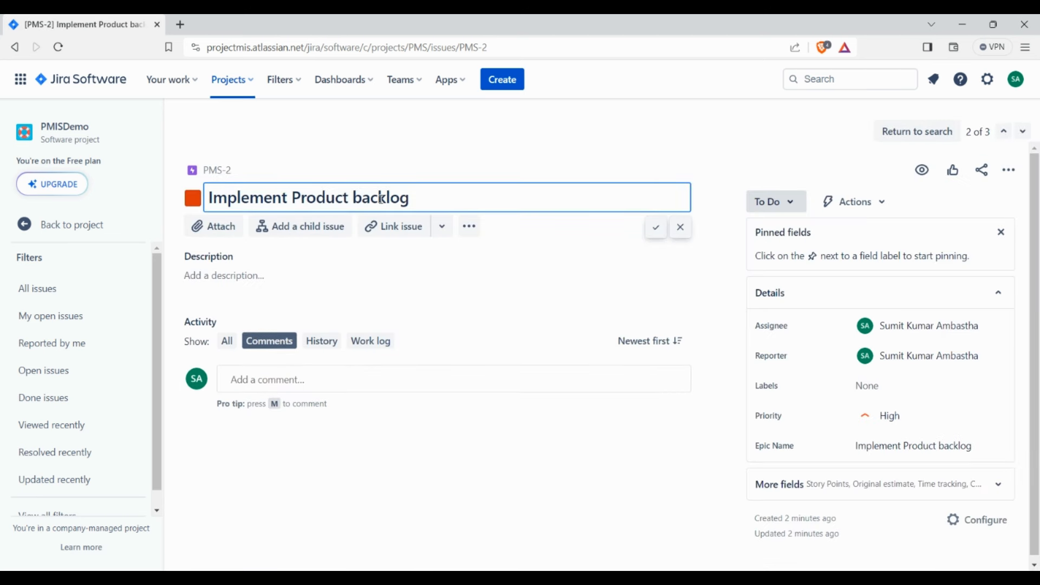
double_click(381, 197)
type("Catalog")
left_click(656, 229)
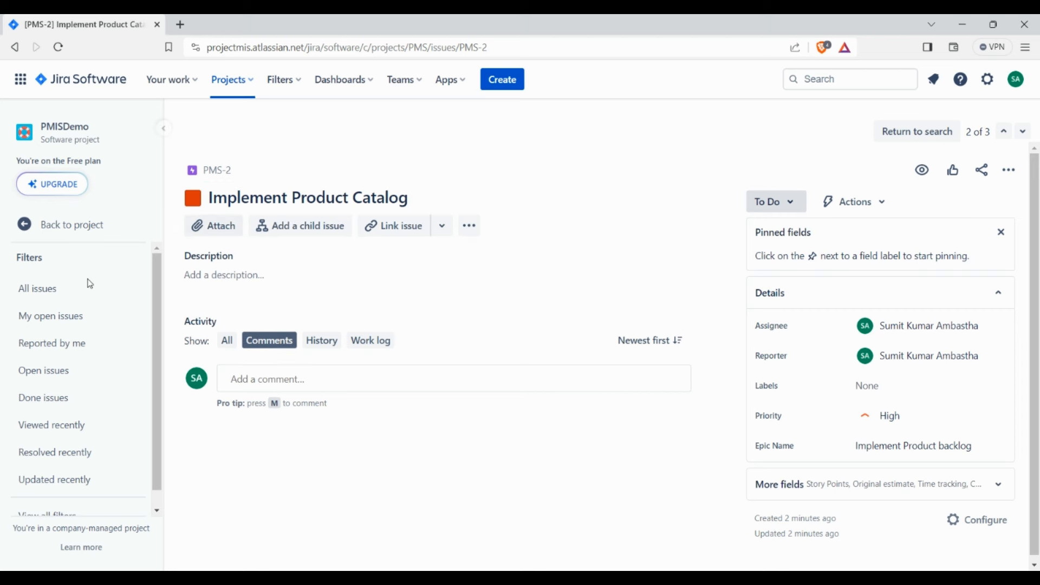
Check the PMS board's backlog, and open the "Implement User Authentication" epic from the project's issue list.
left_click(29, 224)
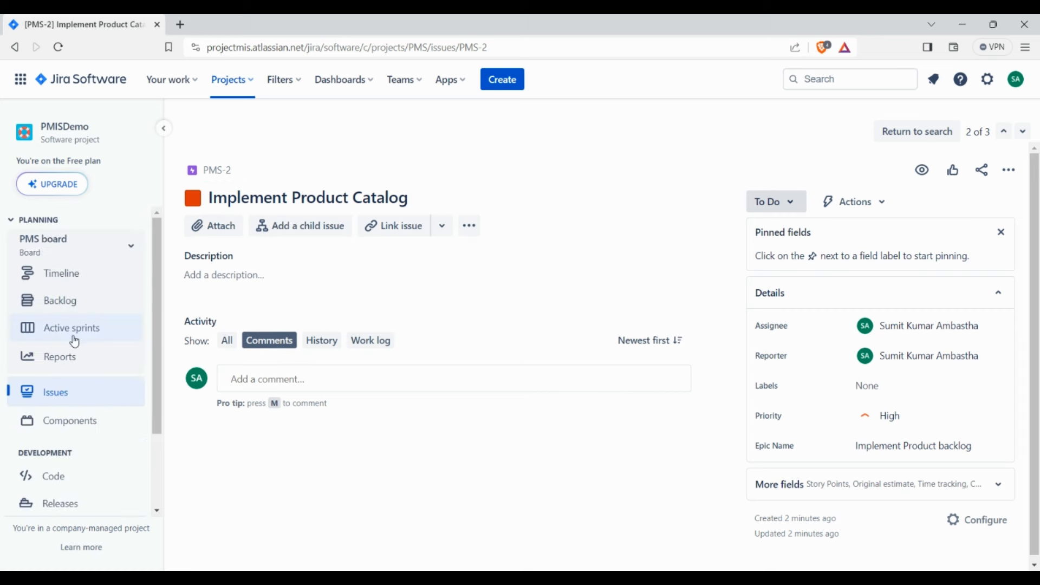
left_click(66, 313)
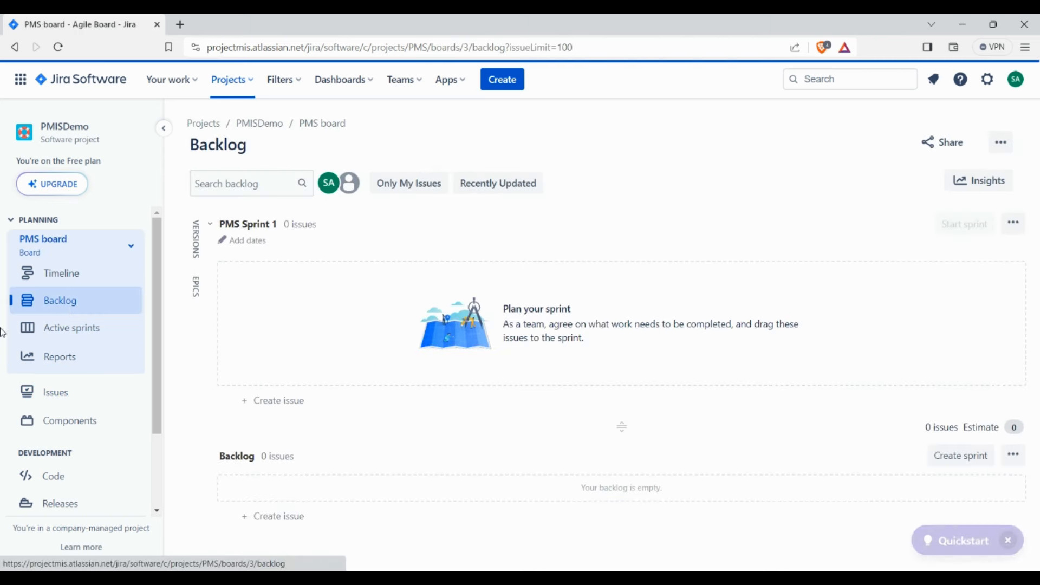
left_click(54, 394)
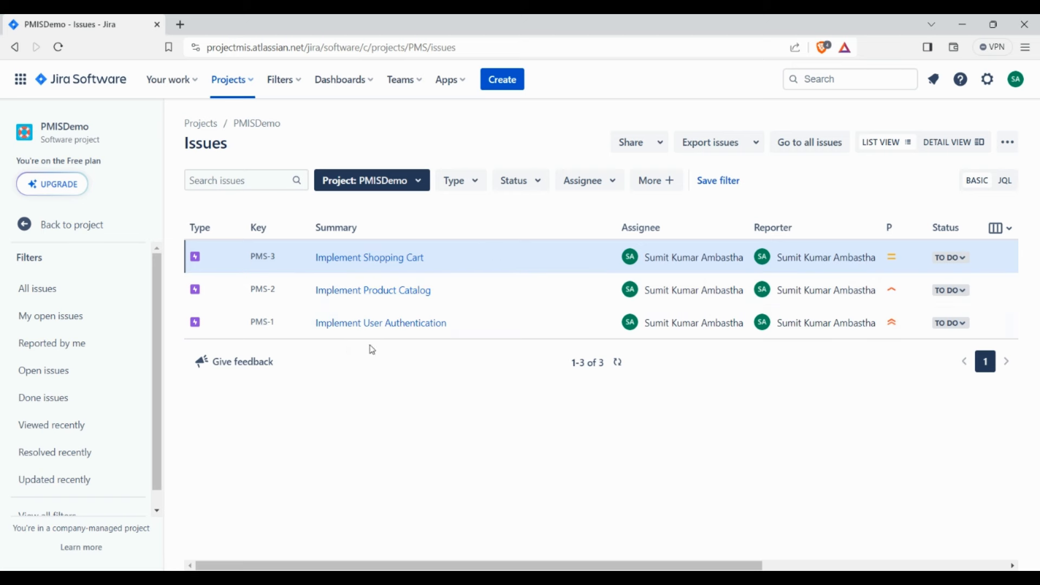
left_click(399, 324)
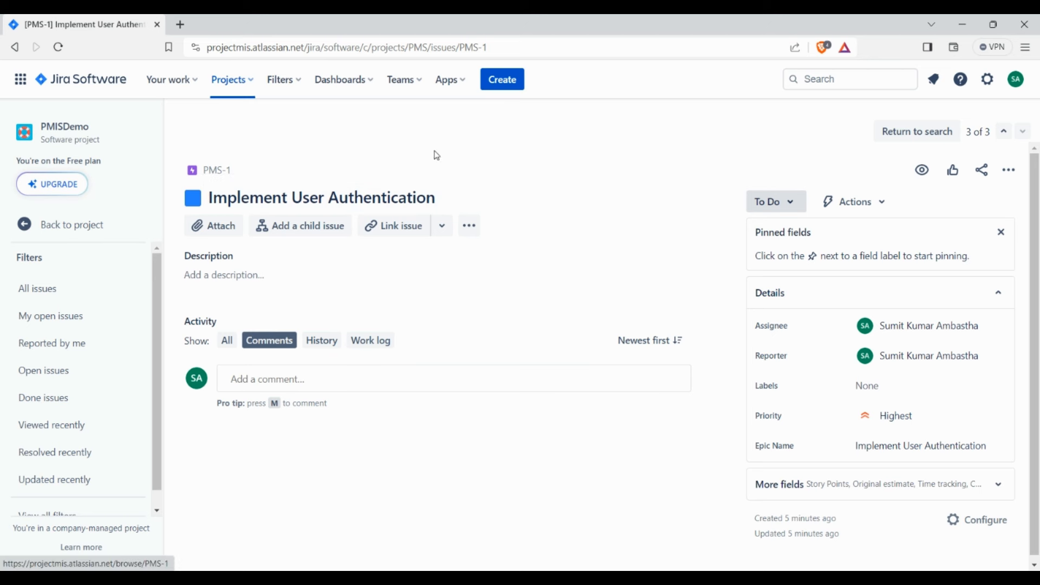
Start a new story in PMISDemo with the summary "As a user, I want to be able to create an Account".
left_click(506, 87)
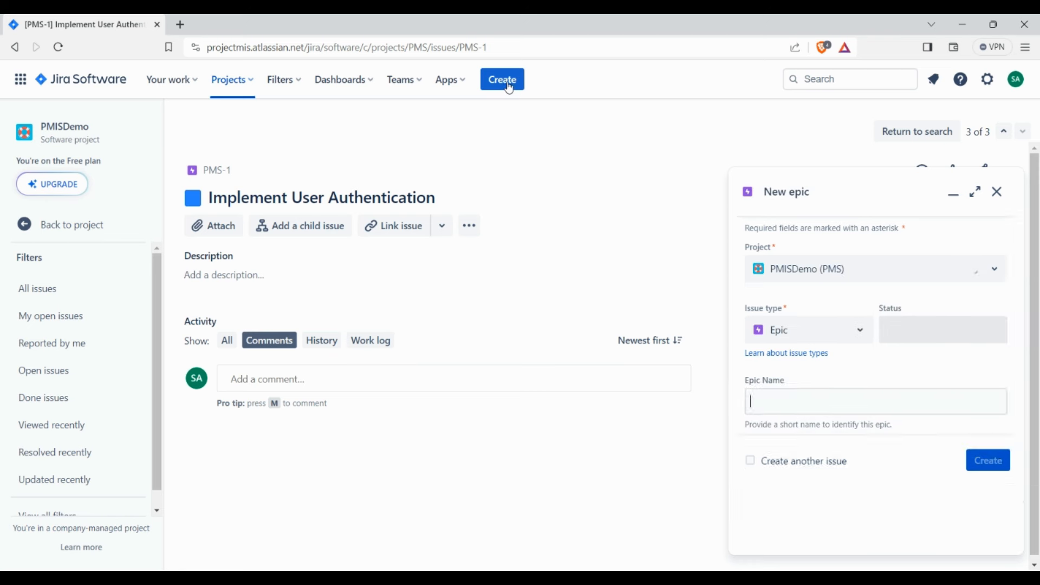
left_click(858, 336)
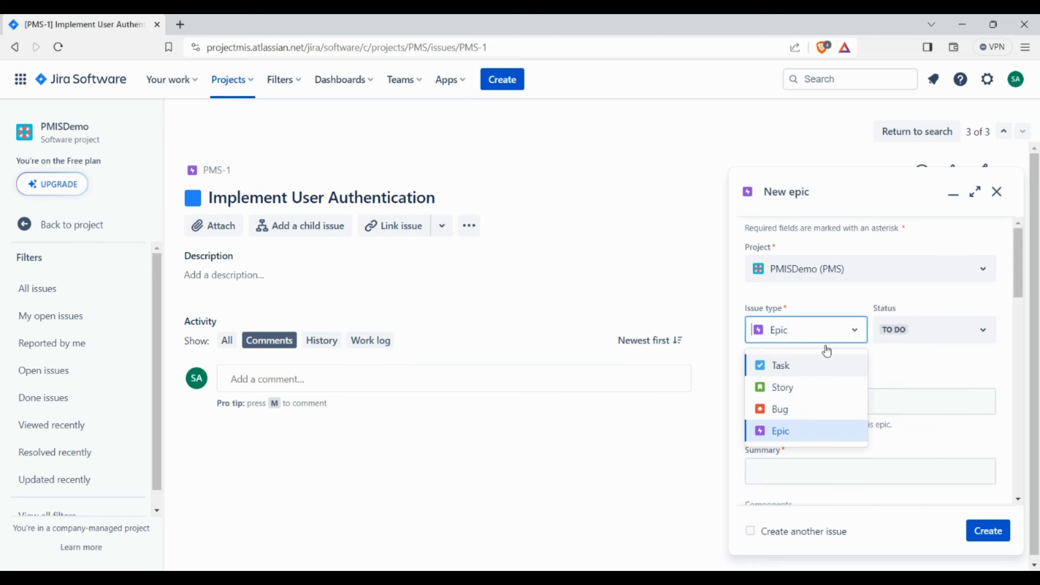
left_click(783, 389)
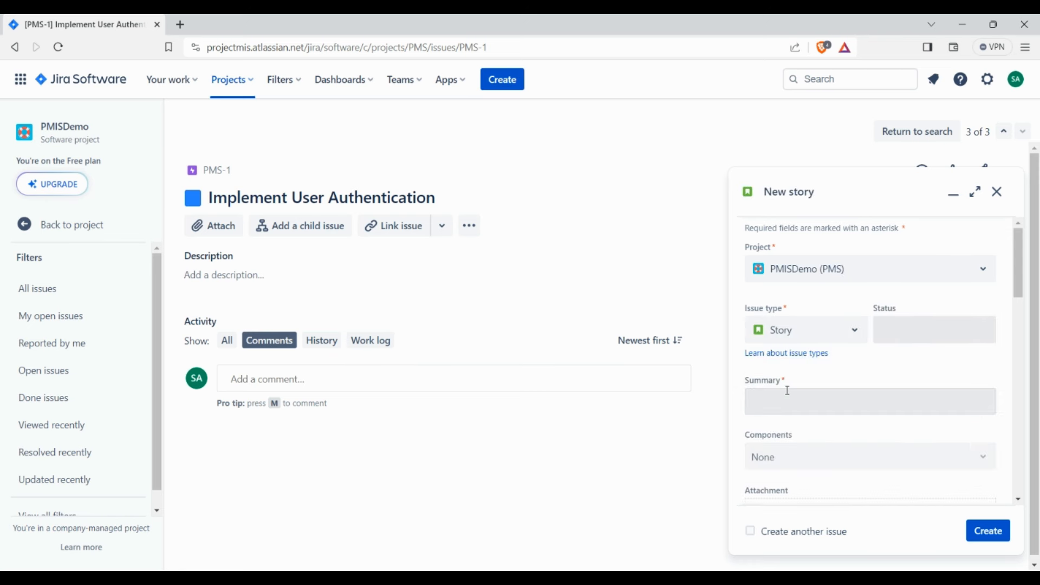
left_click(783, 402)
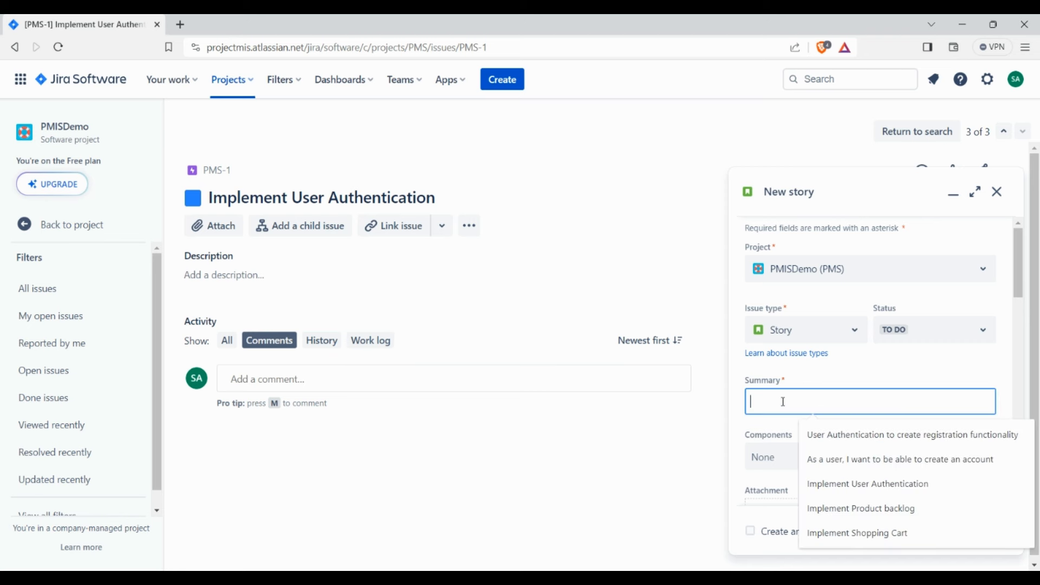
type("As a user")
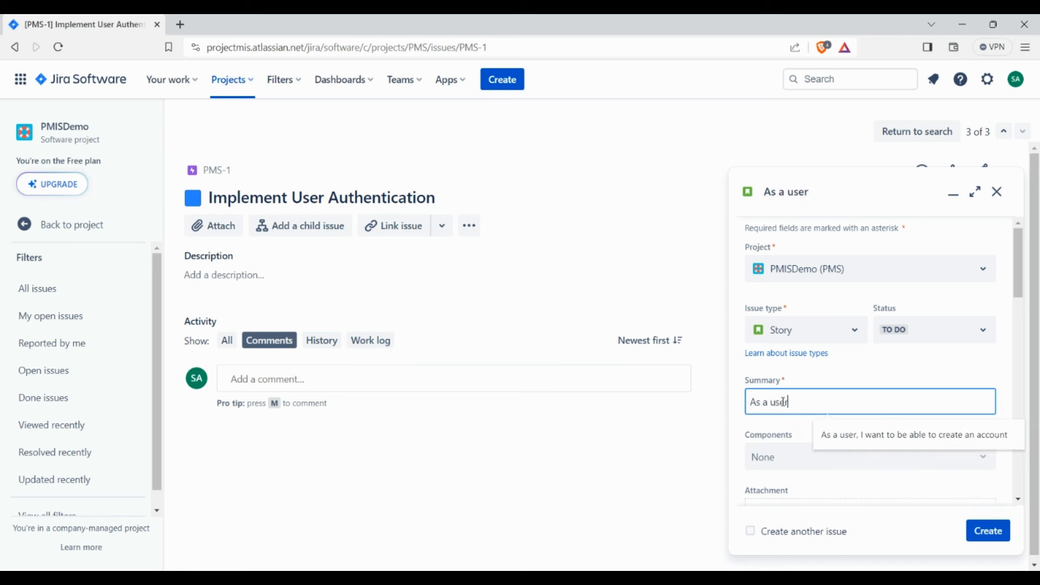
type(", I want to be able to")
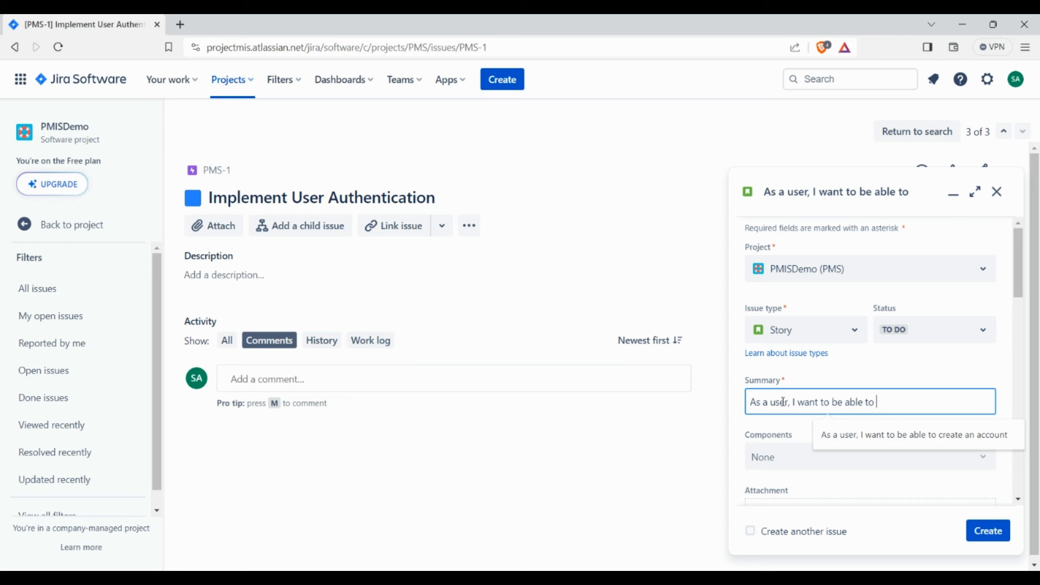
type("create an ")
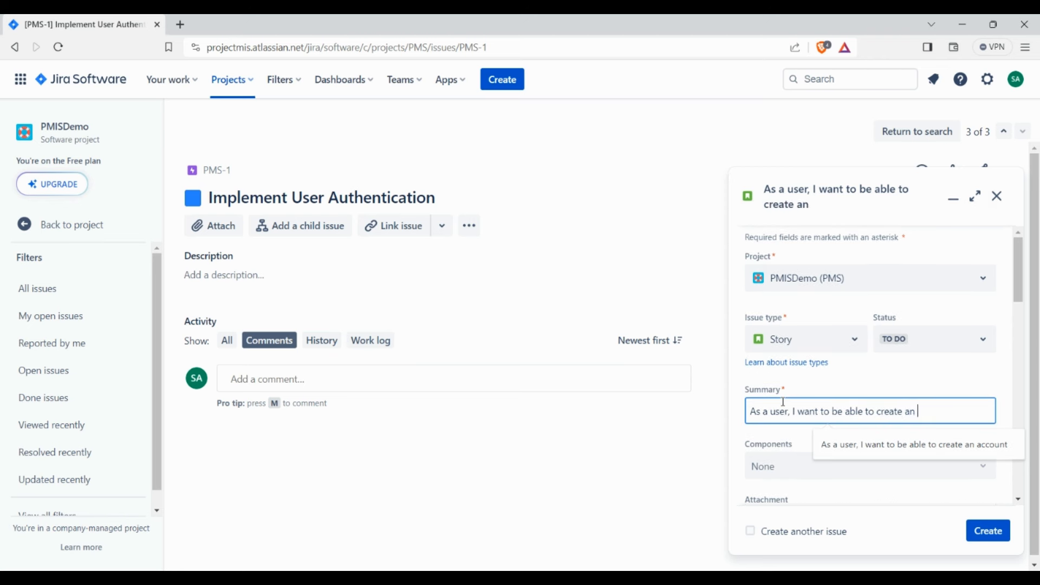
type("Account")
Replace the story's description template with a copy of its summary text.
key("ctrl+a")
key("ctrl+c")
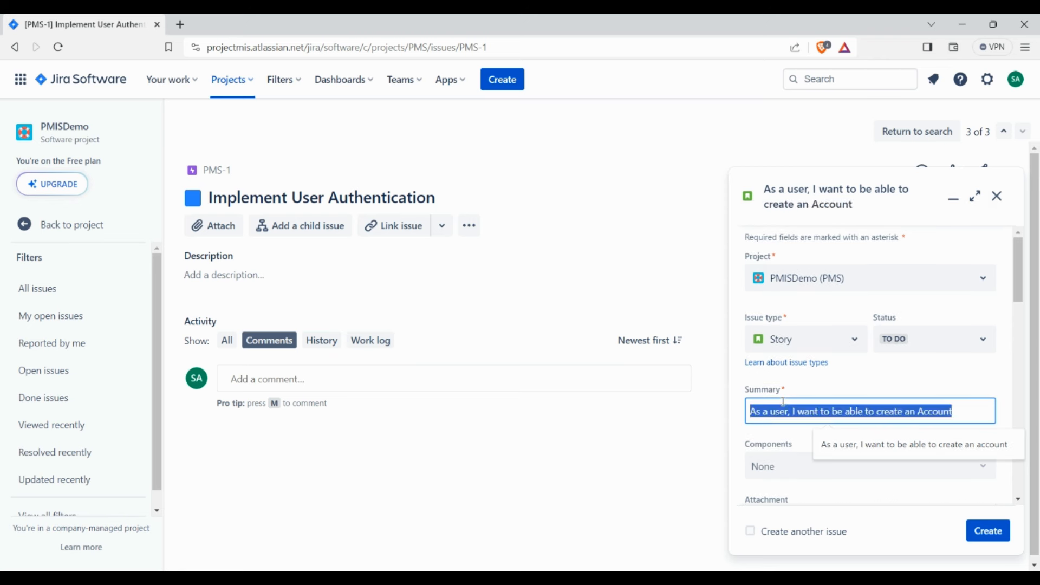
scroll(887, 385, "down", 4)
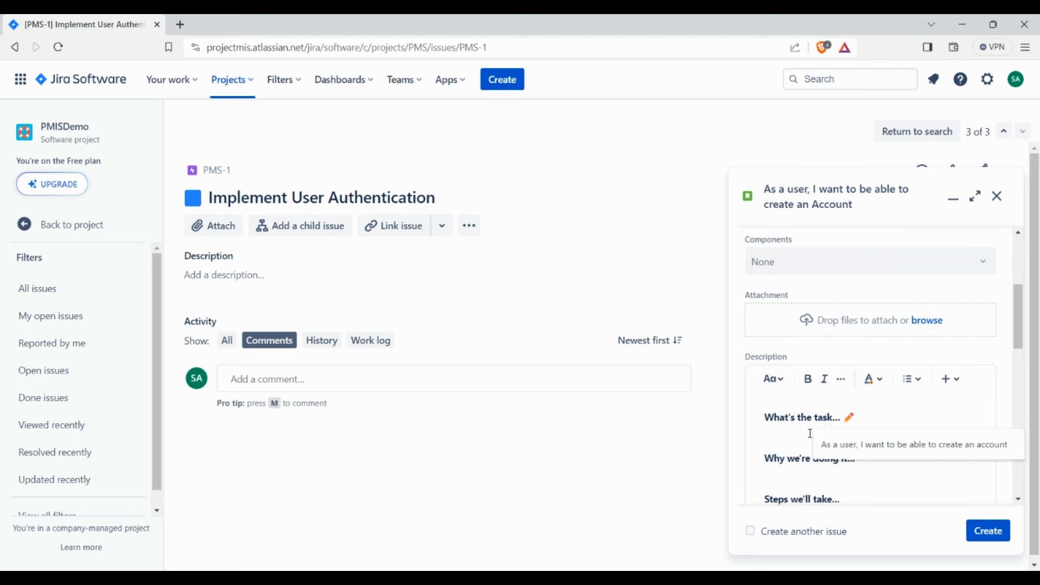
left_click(777, 411)
key("ctrl+a")
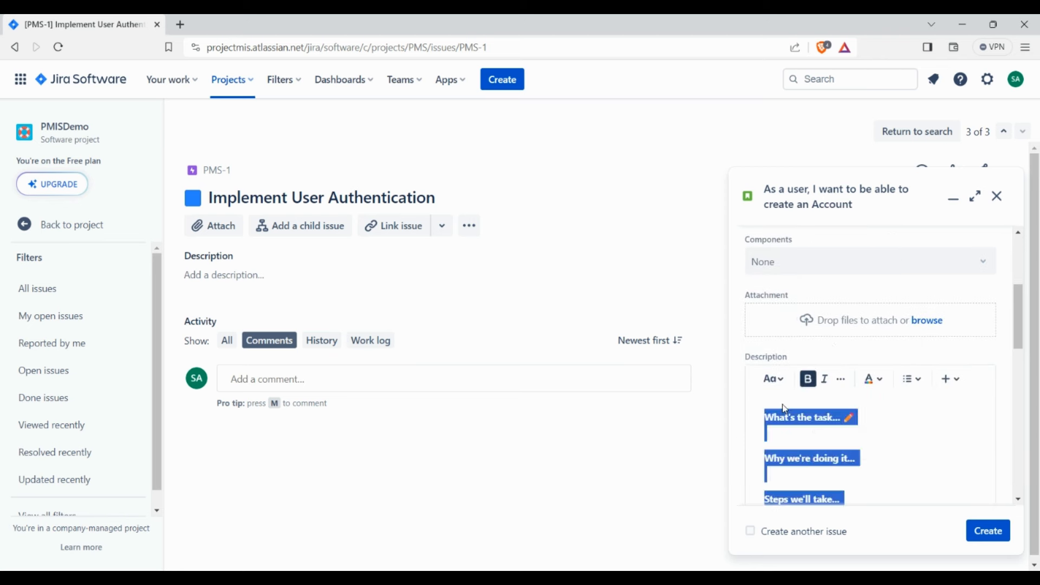
key("ctrl+v")
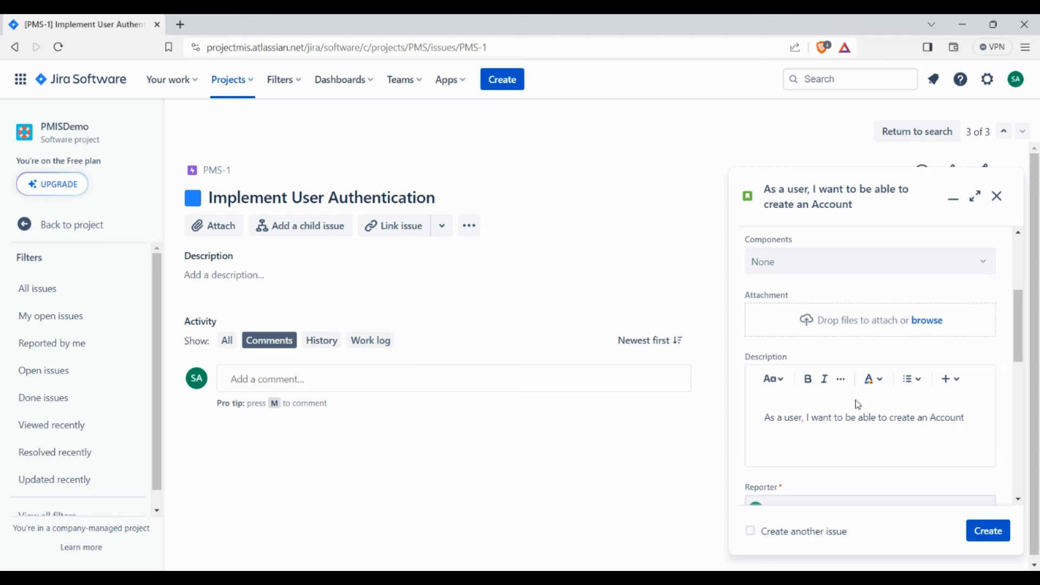
Leave the account-creation story unassigned and set its priority to Highest.
scroll(838, 410, "down", 1)
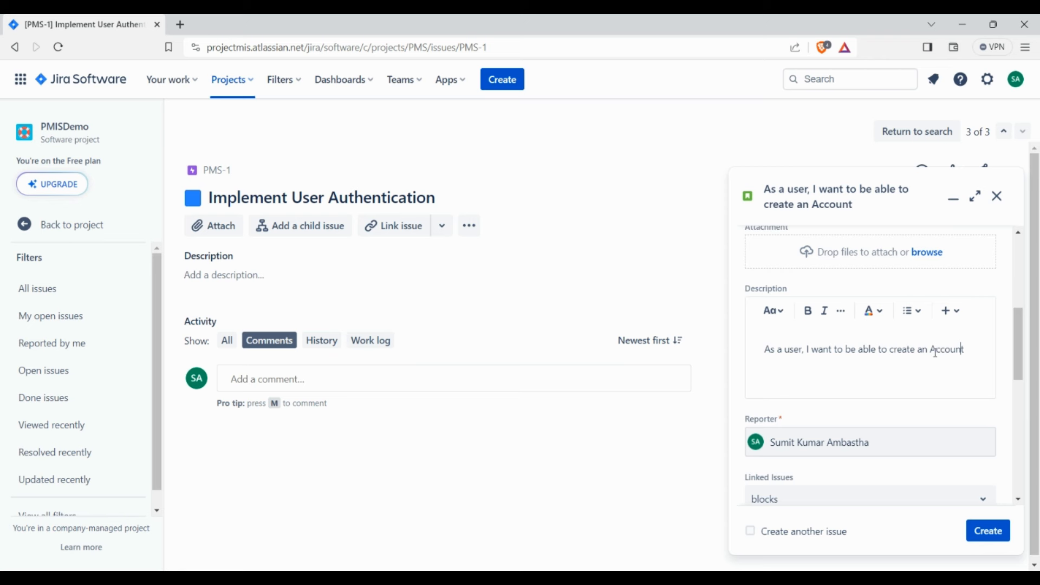
scroll(935, 355, "down", 2)
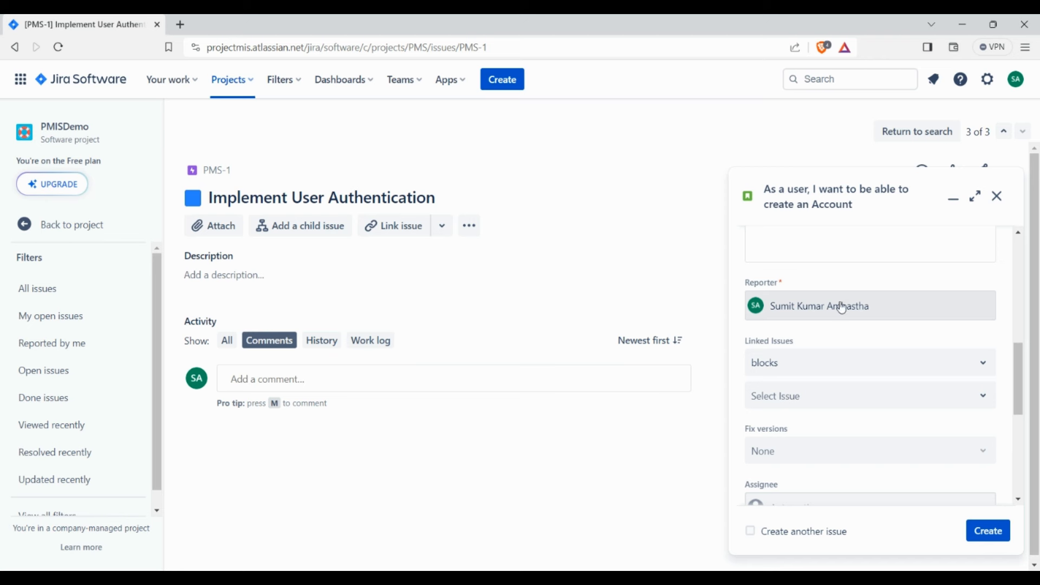
scroll(837, 389, "down", 1)
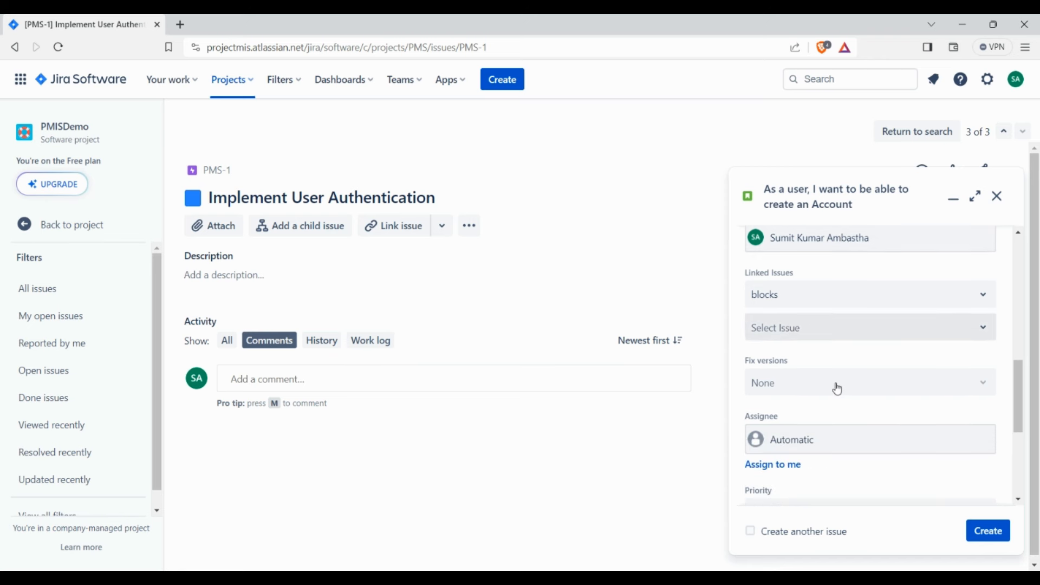
scroll(837, 389, "down", 1)
left_click(834, 376)
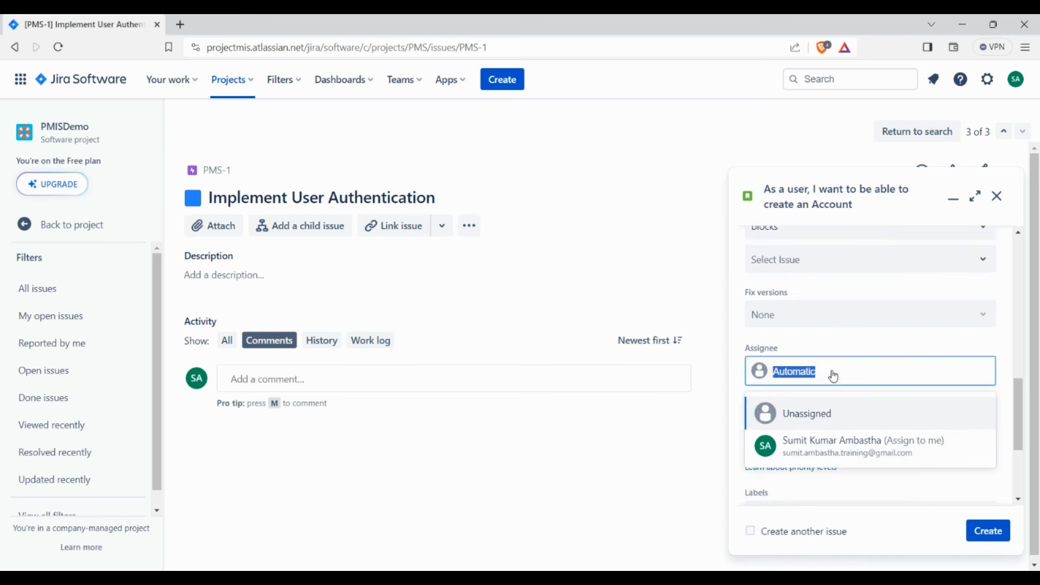
left_click(820, 413)
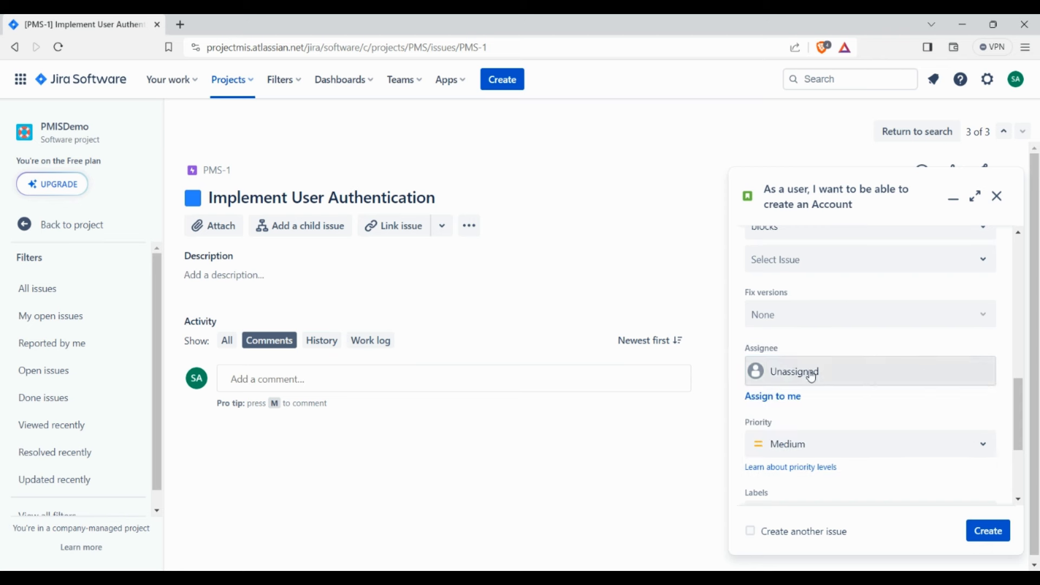
scroll(862, 395, "down", 1)
left_click(853, 379)
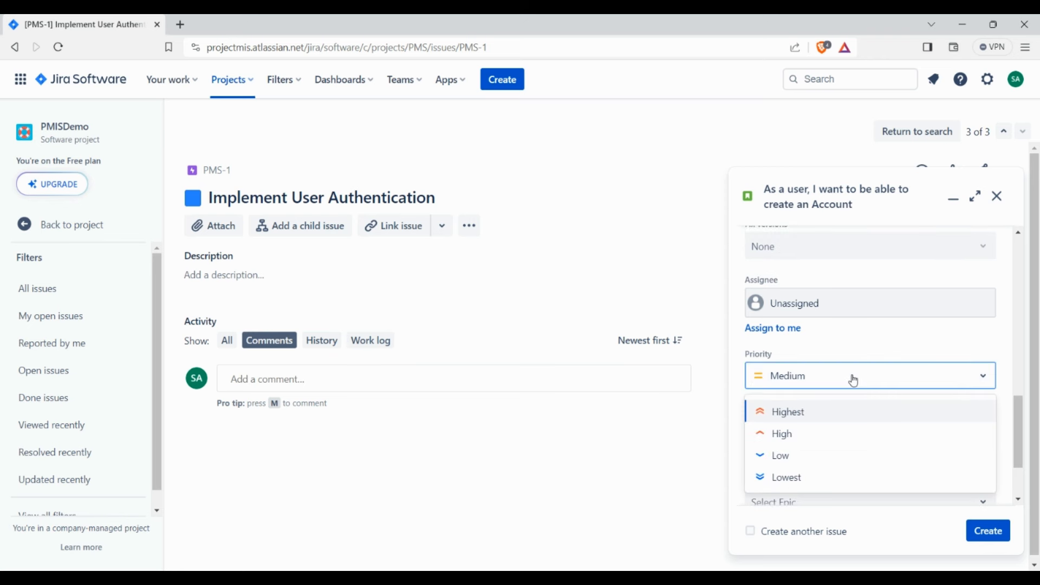
left_click(804, 412)
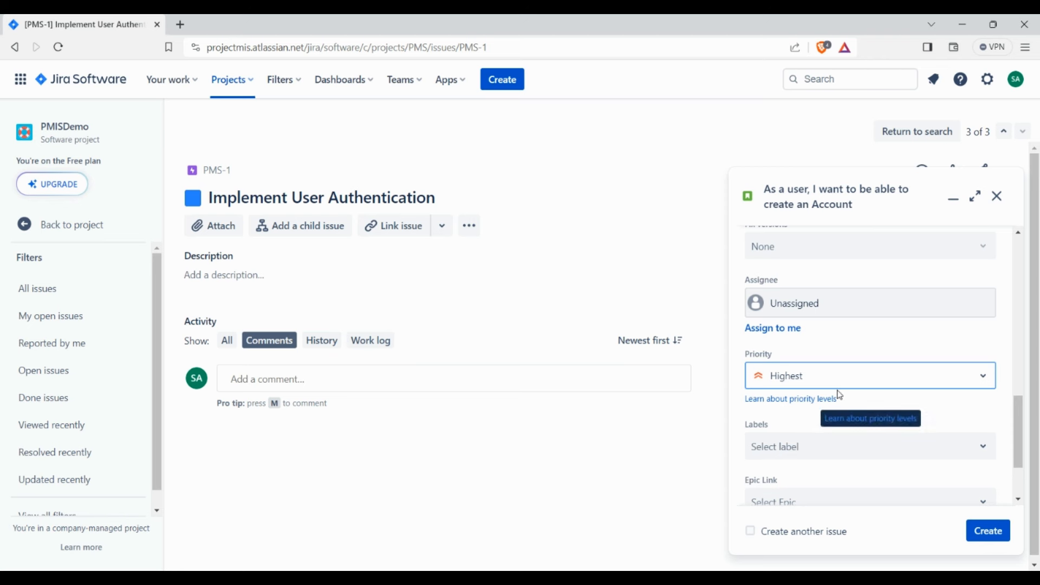
Link the story to the "Implement User Authentication" epic and create it.
scroll(840, 395, "down", 2)
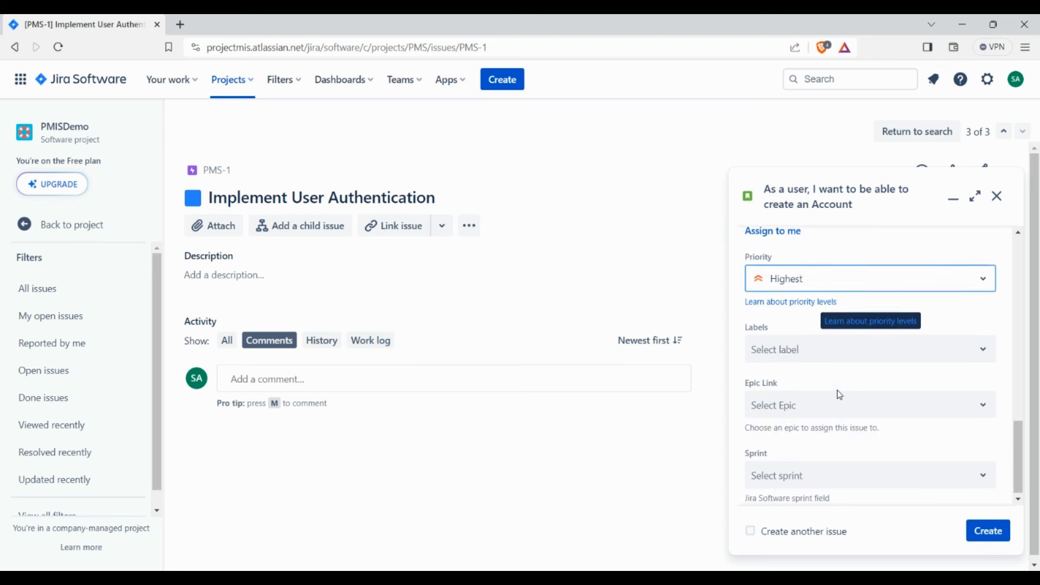
left_click(790, 409)
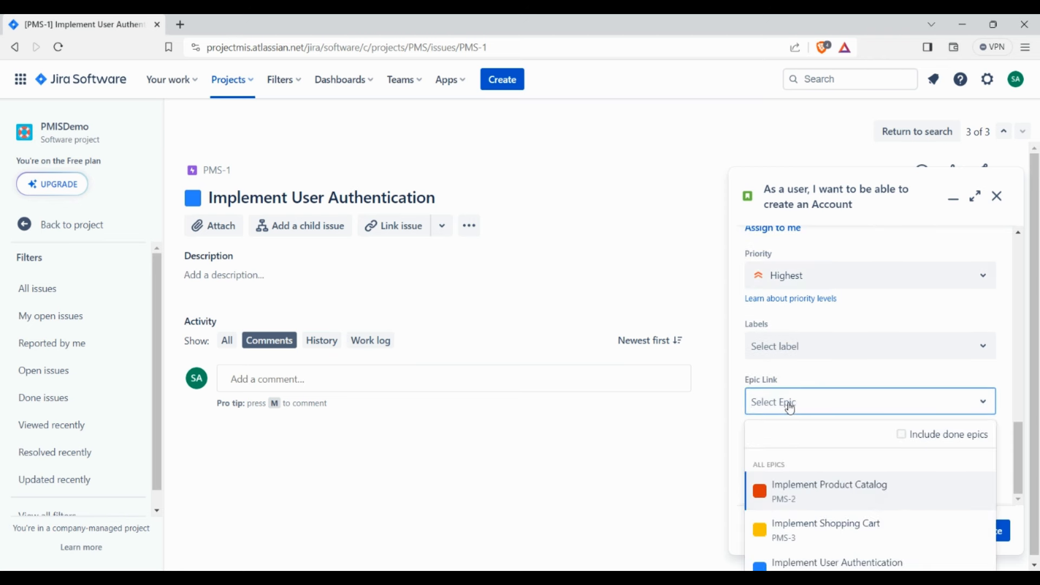
left_click(1023, 443)
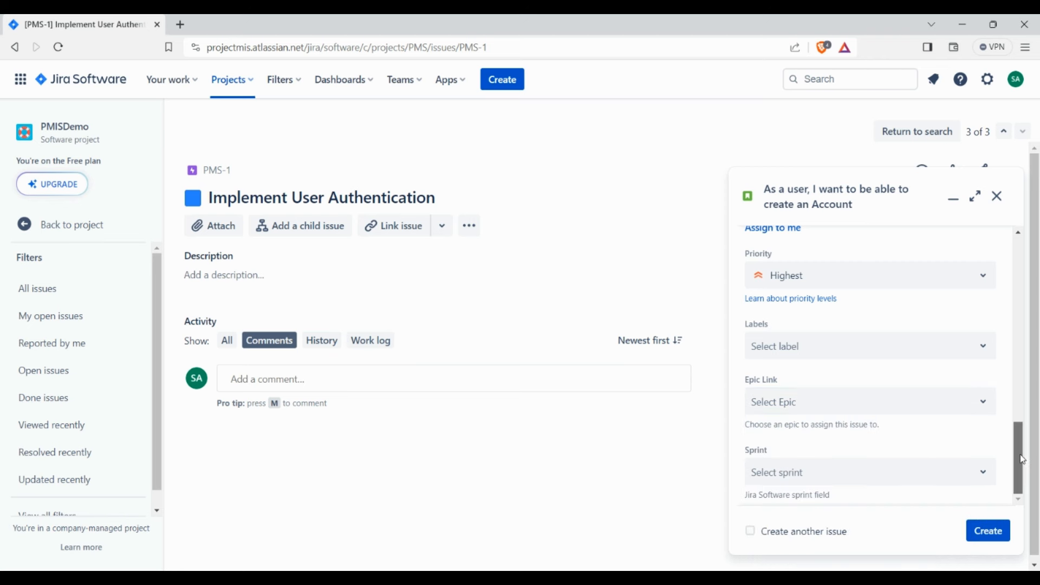
left_click(800, 405)
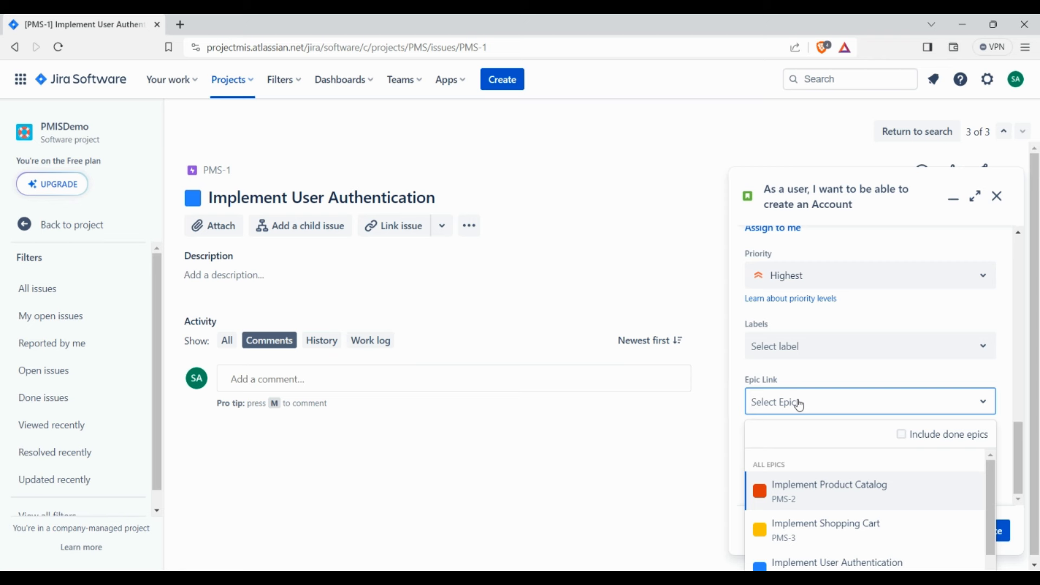
left_click(837, 564)
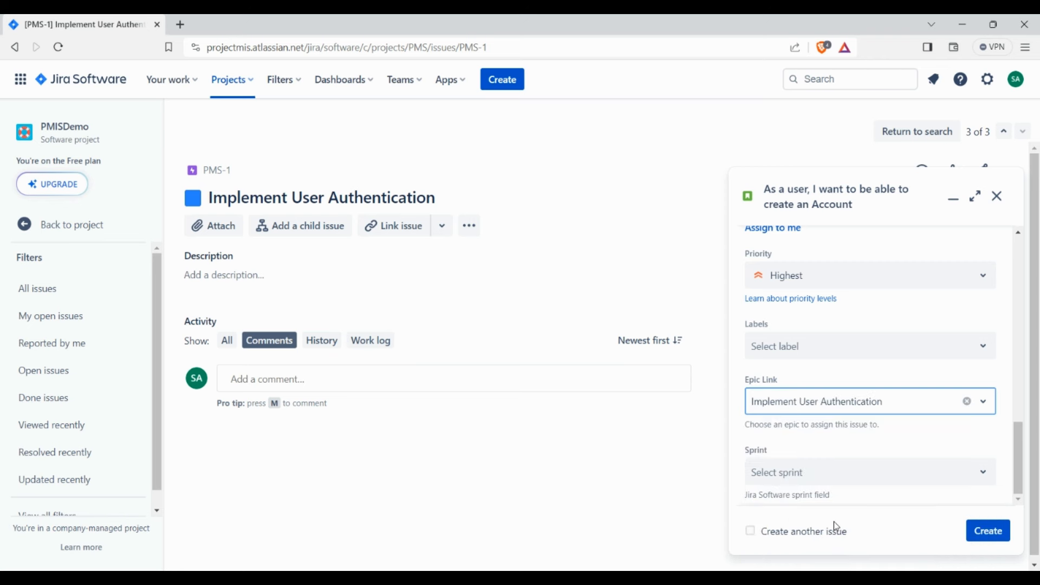
left_click(991, 531)
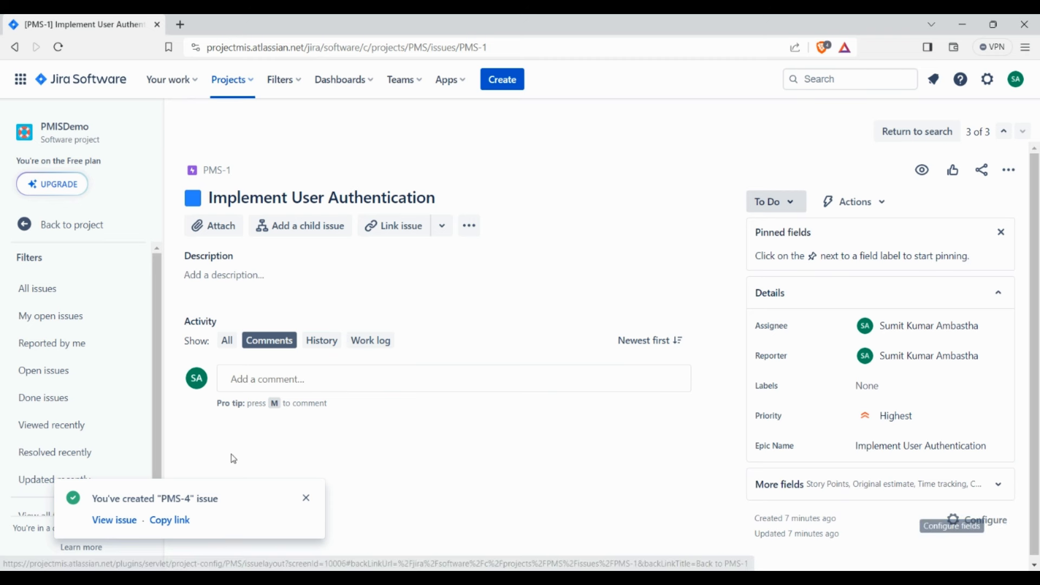
Check the new story in the project's issue list and the PMS board's backlog, and dismiss the creation notification.
left_click(44, 226)
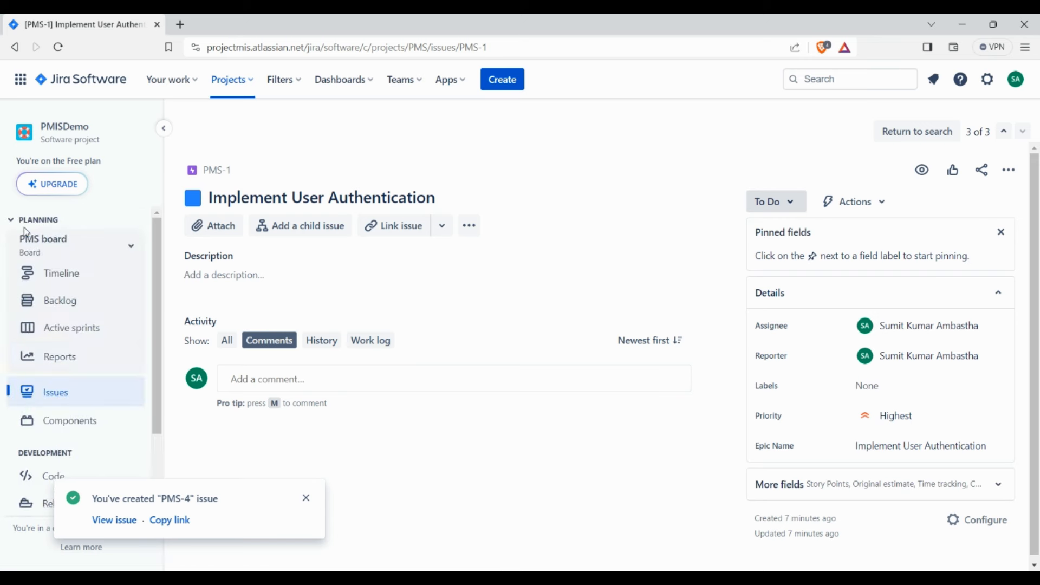
left_click(61, 301)
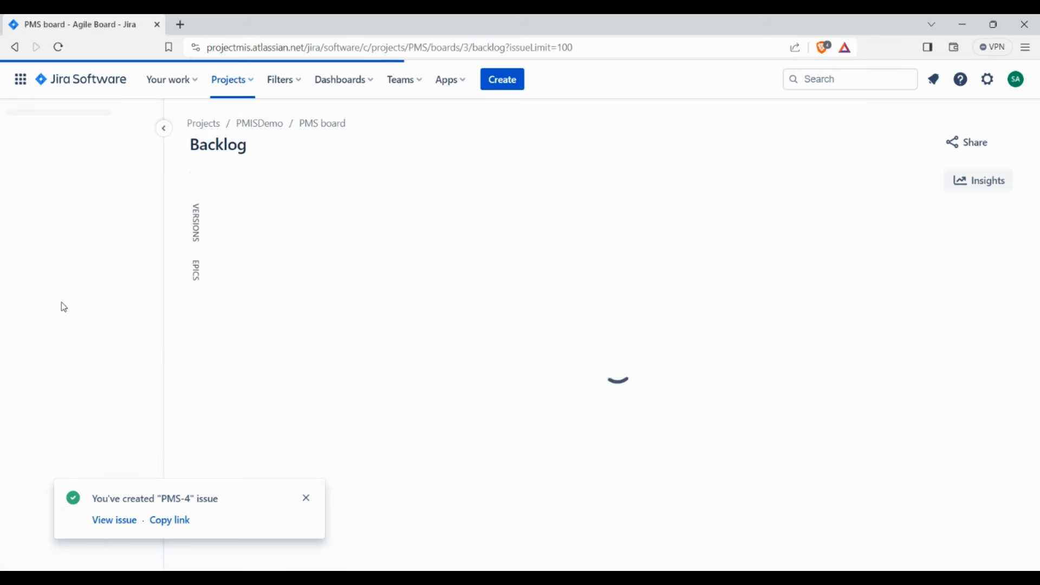
left_click(56, 405)
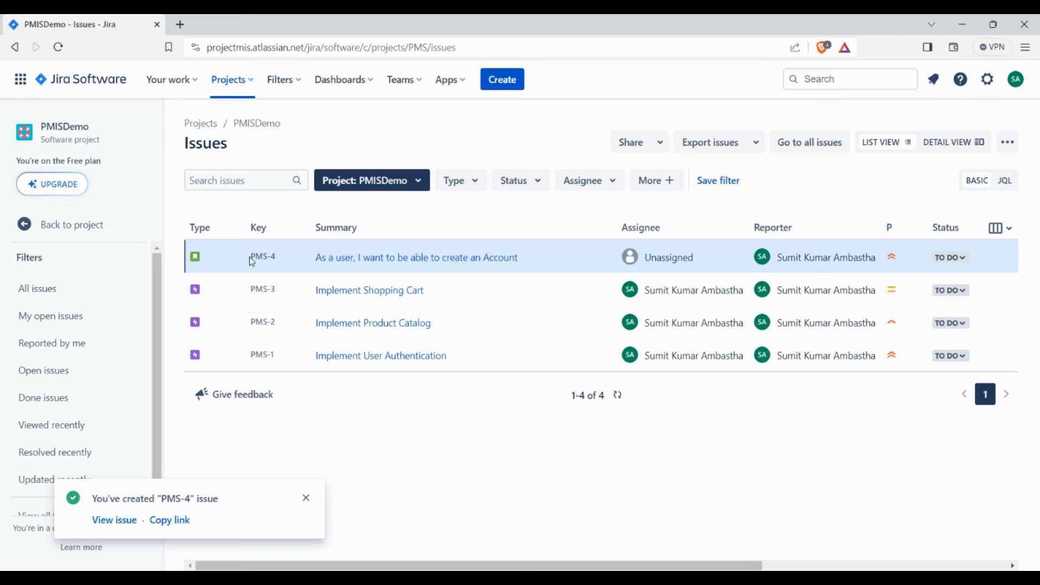
left_click(20, 231)
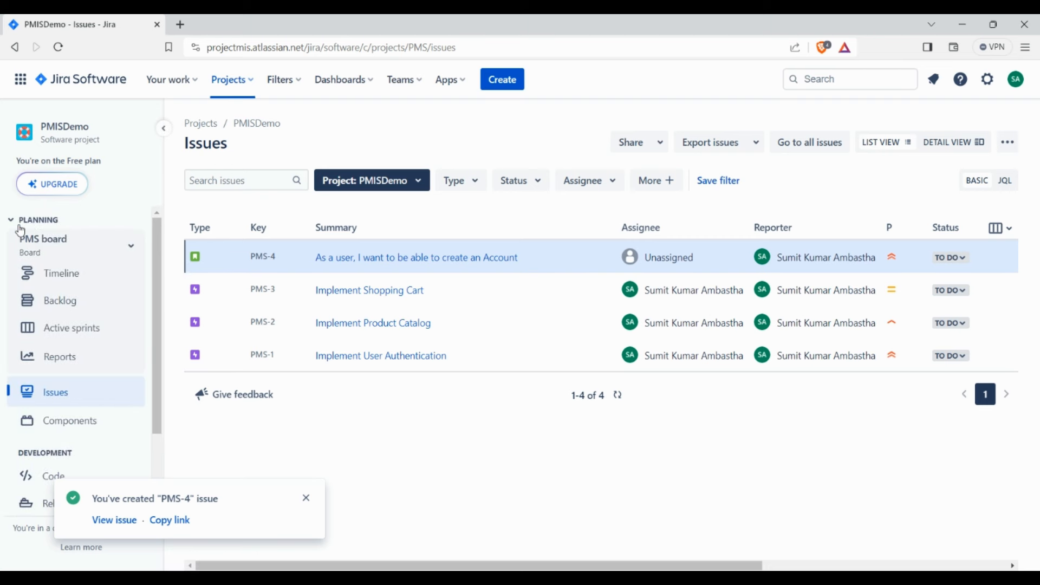
left_click(59, 308)
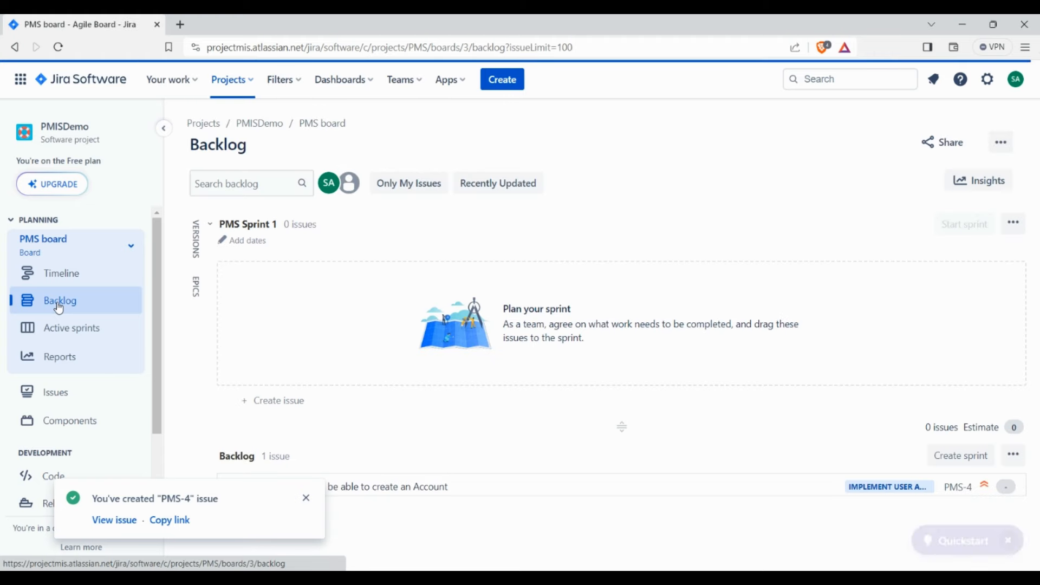
left_click(306, 499)
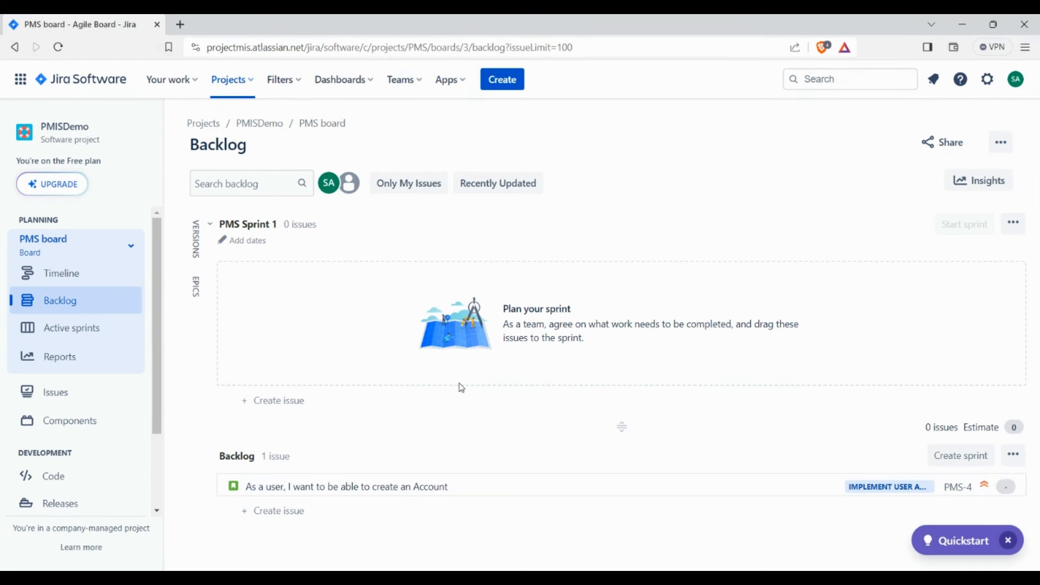
Start another story in PMISDemo with the summary "As a user, I want to be able to log in to my account".
left_click(501, 81)
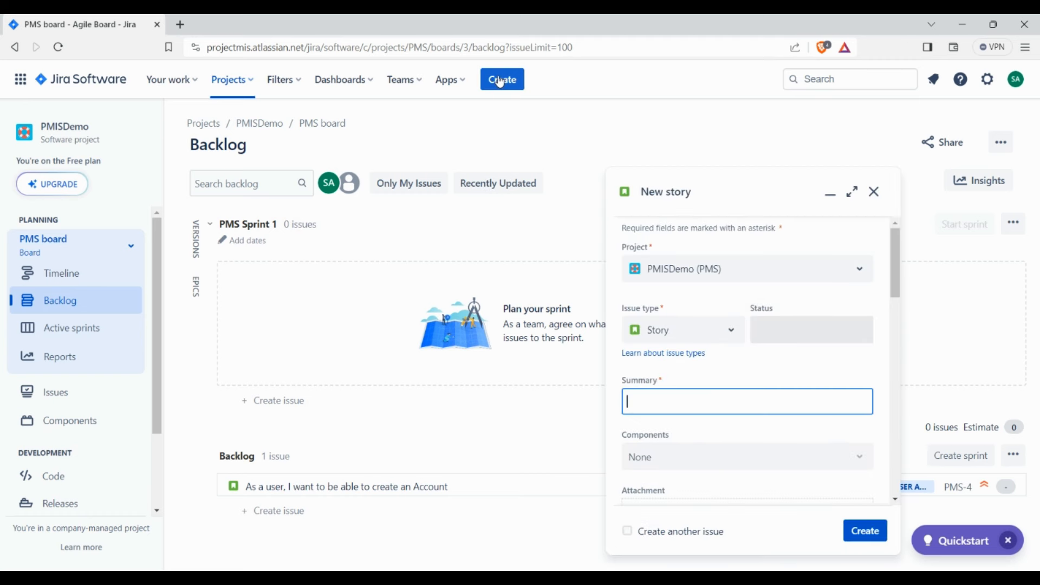
left_click(696, 409)
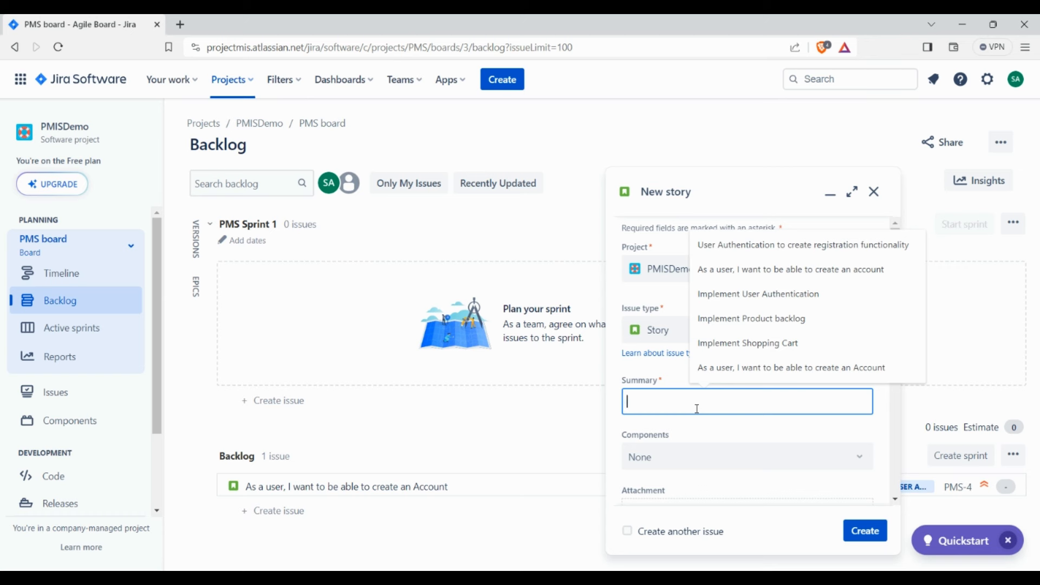
type("As a use")
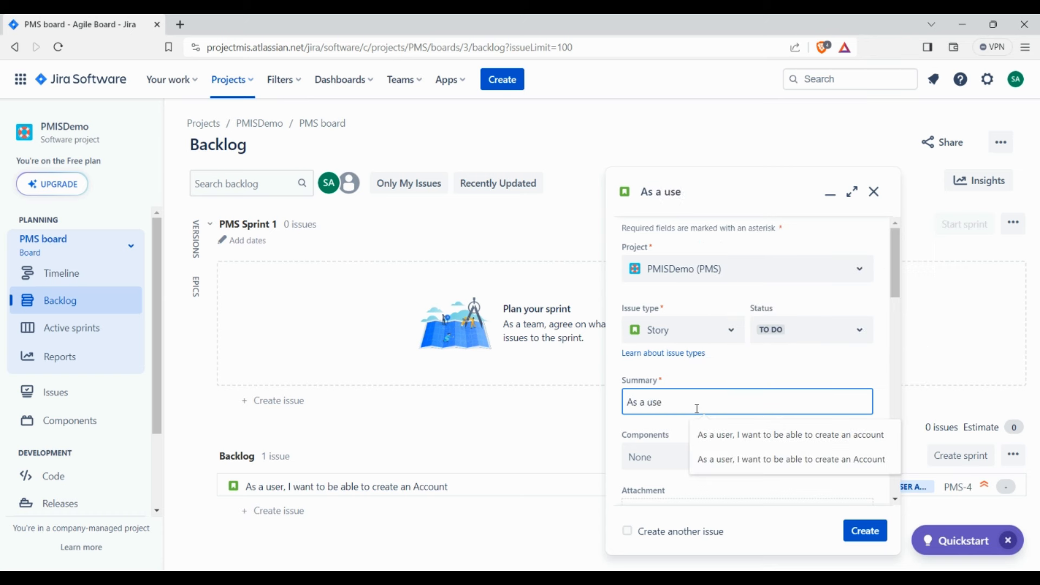
type("r, I want to be able")
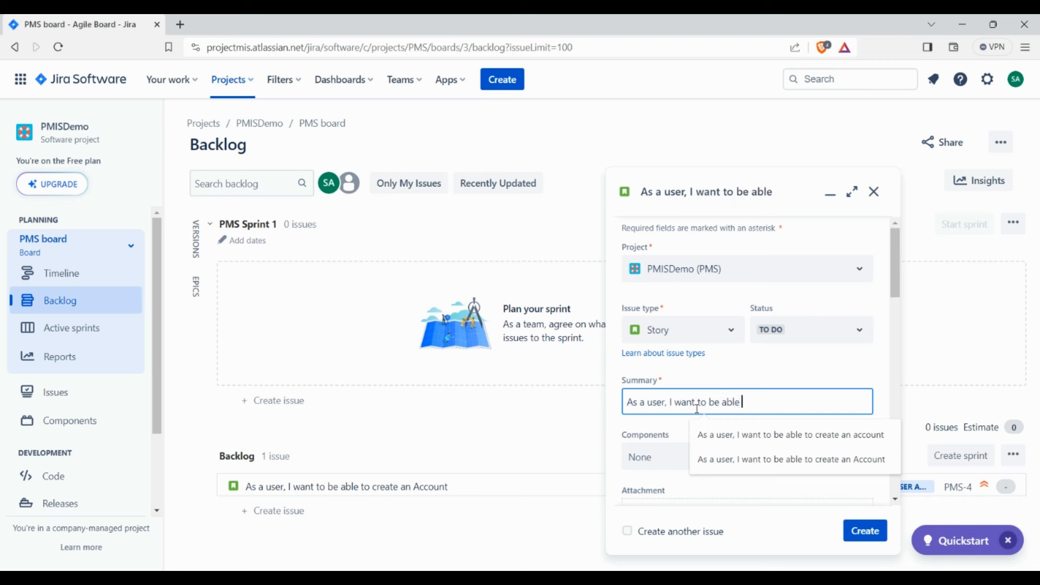
type(" to log in")
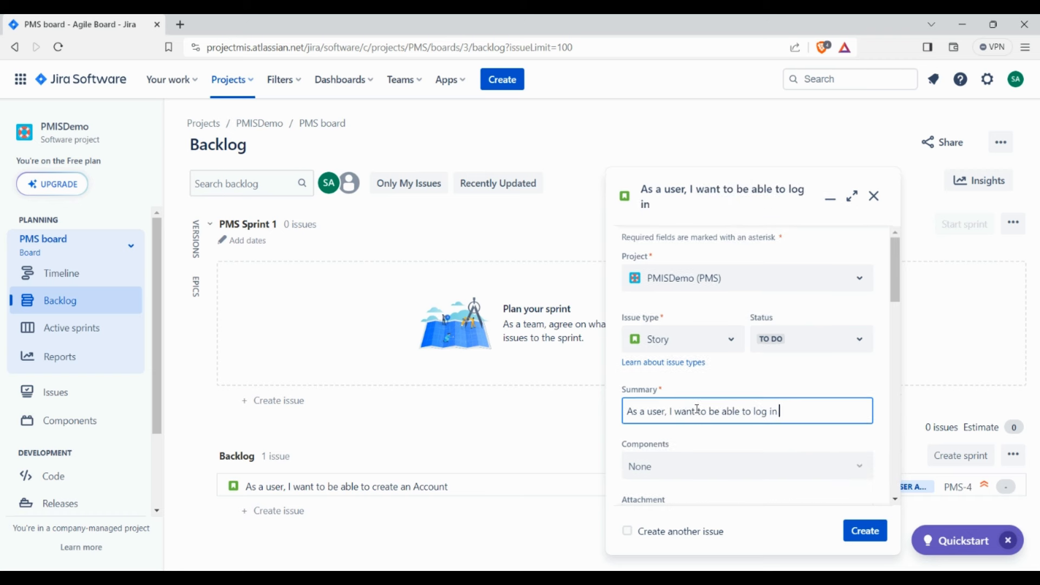
type(" to my account")
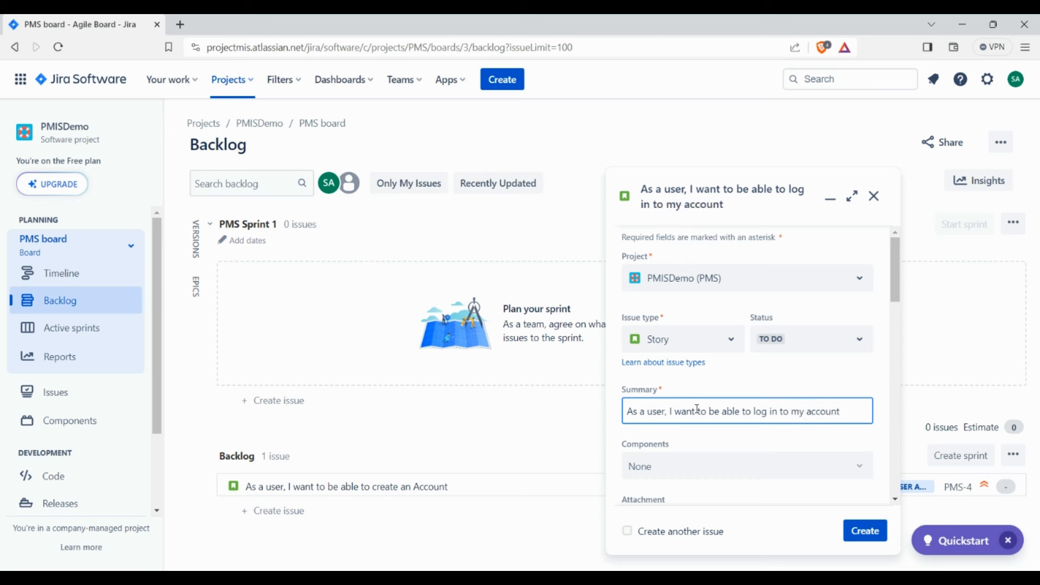
Replace the login story's description template with a copy of its summary text.
key("ctrl+a")
key("ctrl+c")
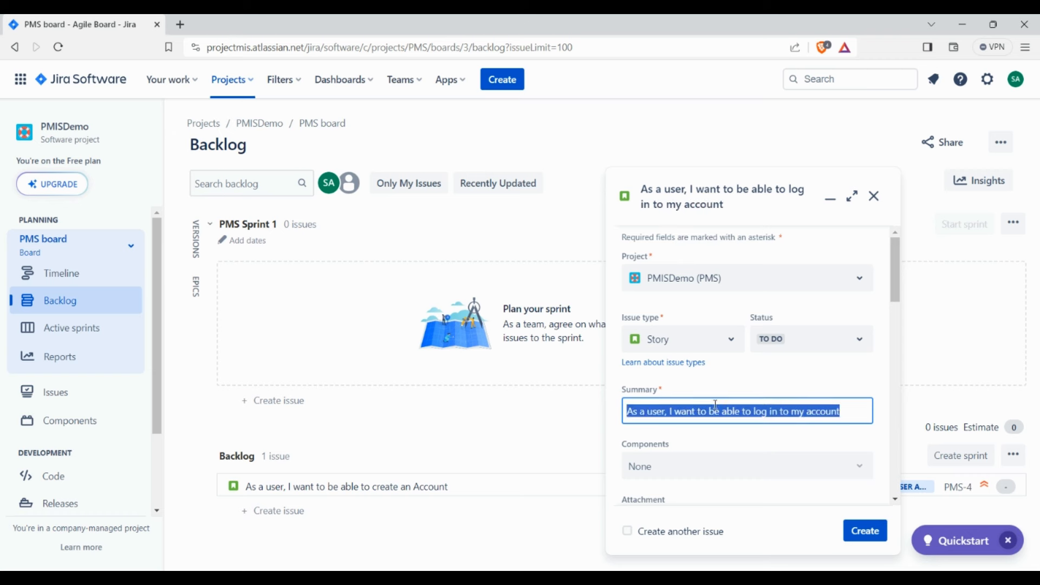
scroll(717, 406, "down", 3)
left_click(698, 447)
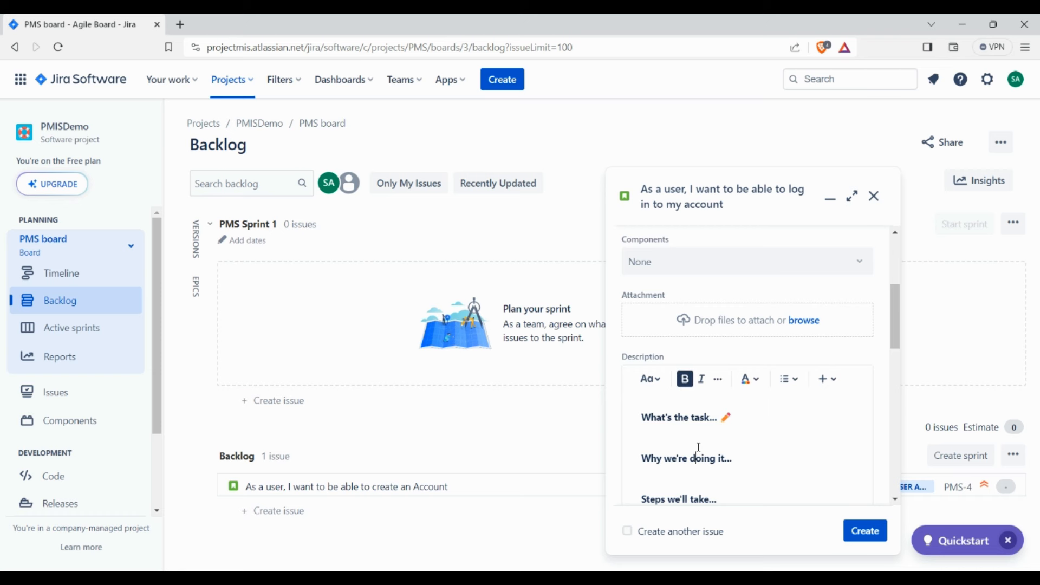
key("ctrl+a")
key("ctrl+v")
Leave the login story unassigned and set its priority to High.
scroll(699, 447, "down", 3)
scroll(697, 448, "down", 3)
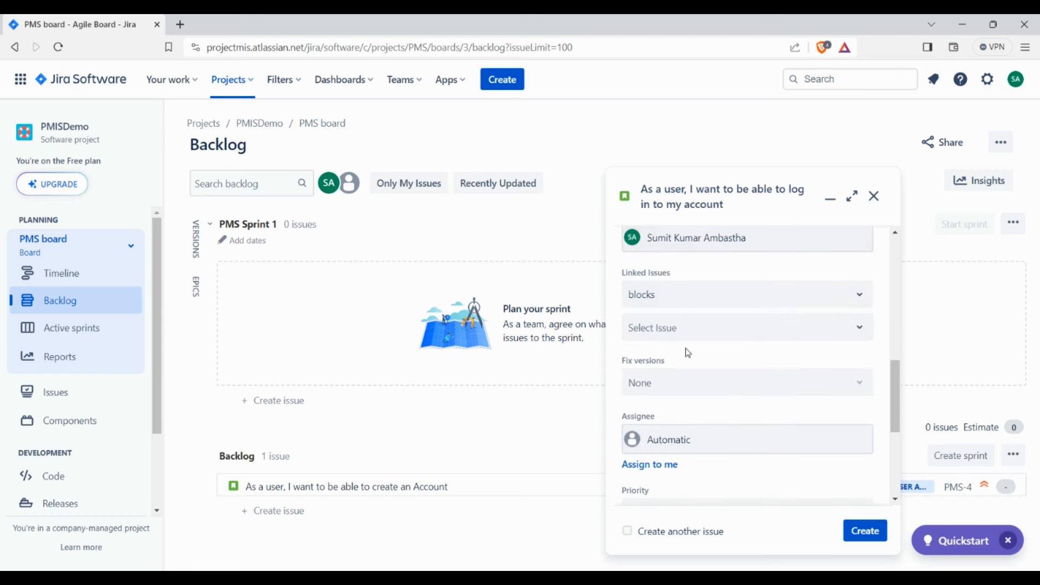
scroll(684, 353, "down", 1)
left_click(681, 372)
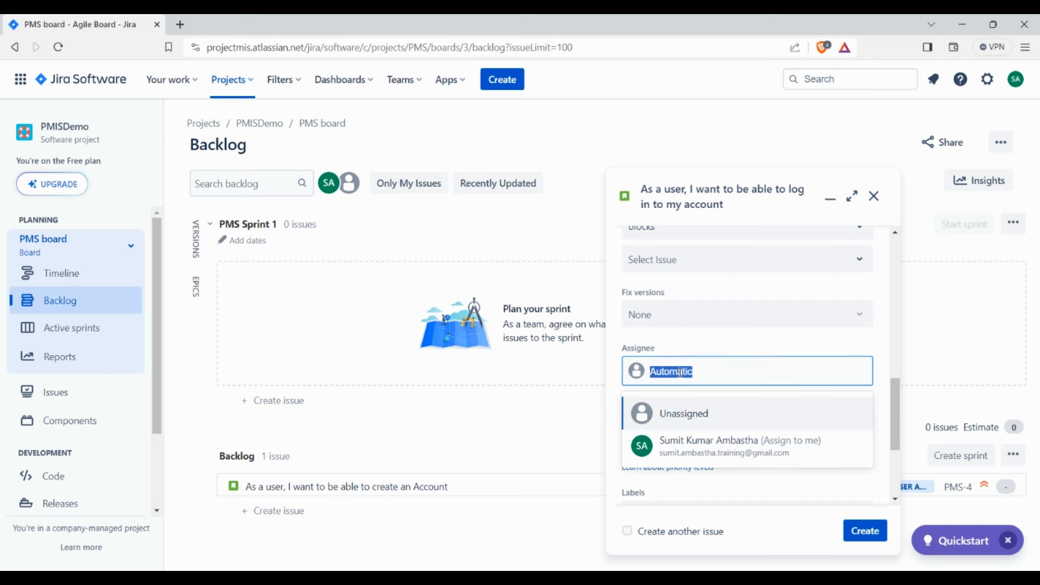
left_click(681, 411)
scroll(736, 420, "down", 1)
left_click(677, 384)
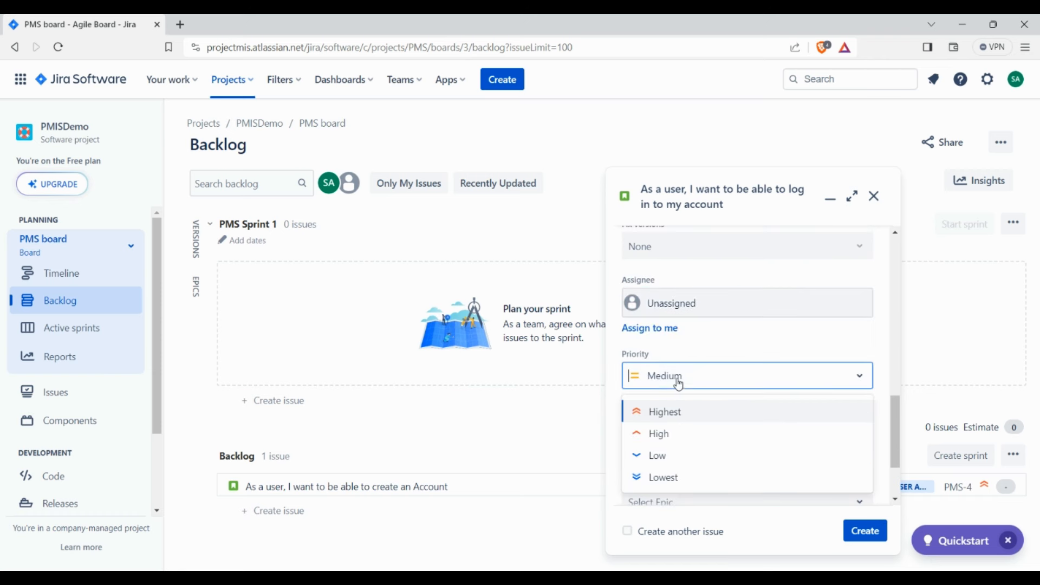
left_click(666, 434)
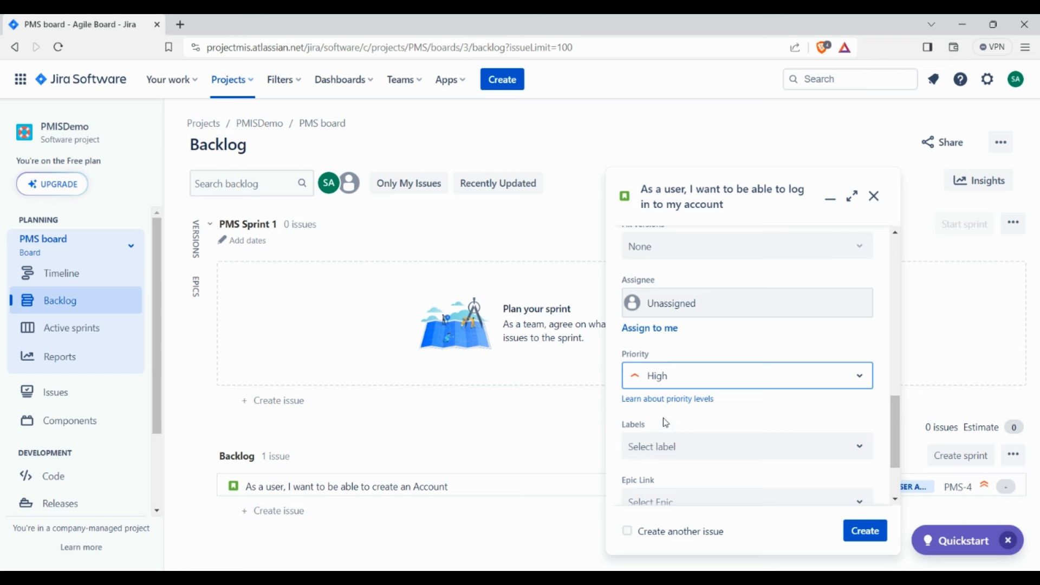
Link the login story to the Implement User Authentication epic, create it, and dismiss the creation notification.
scroll(663, 417, "down", 2)
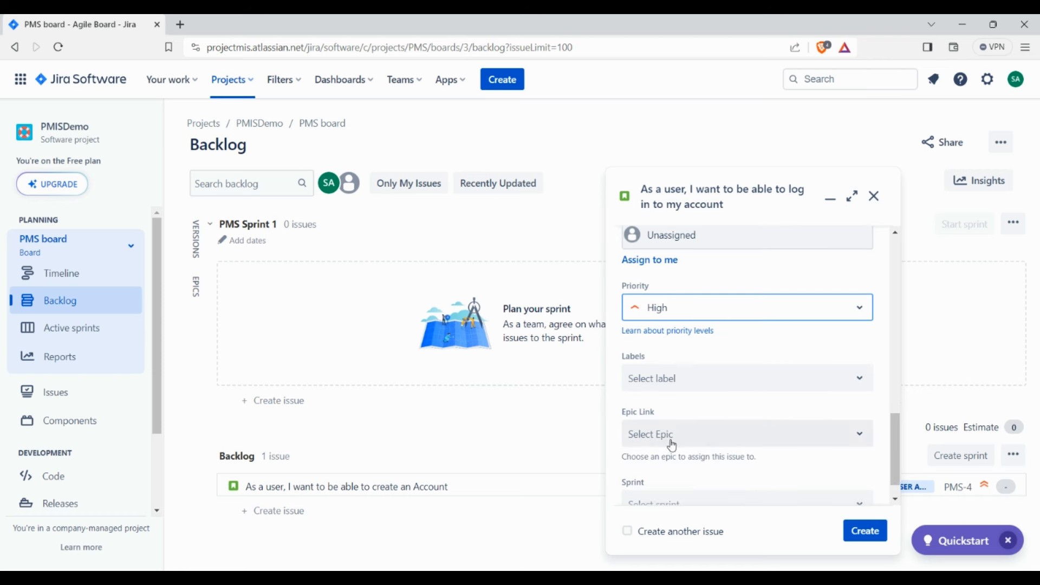
left_click(658, 439)
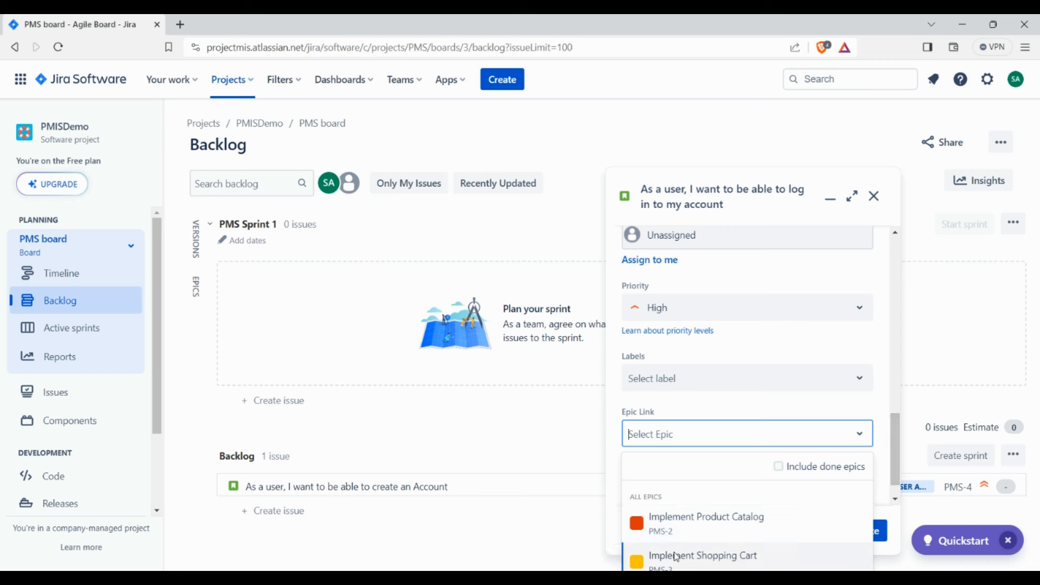
left_click_drag(894, 447, 896, 470)
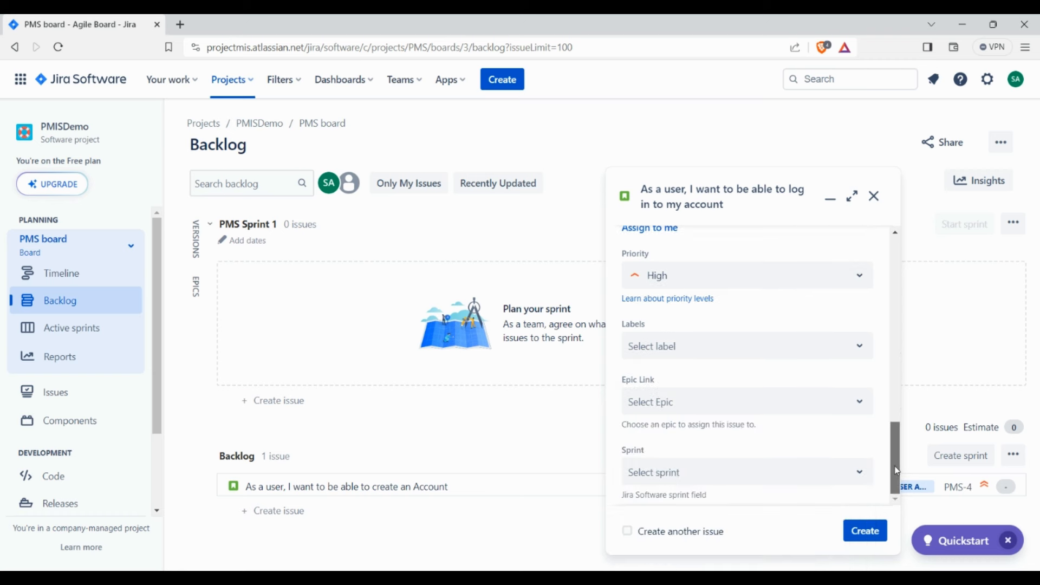
left_click(698, 410)
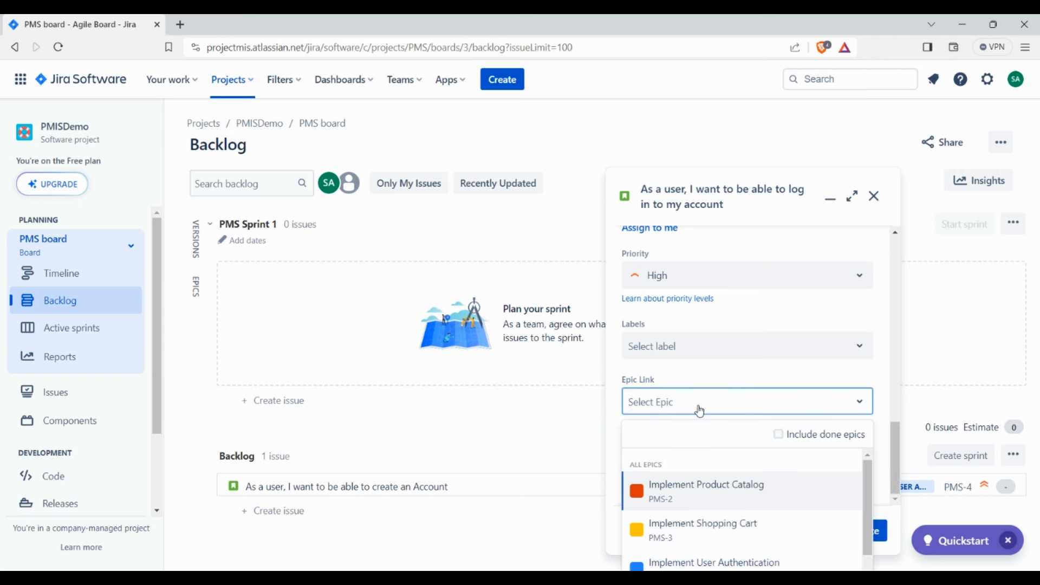
left_click(736, 562)
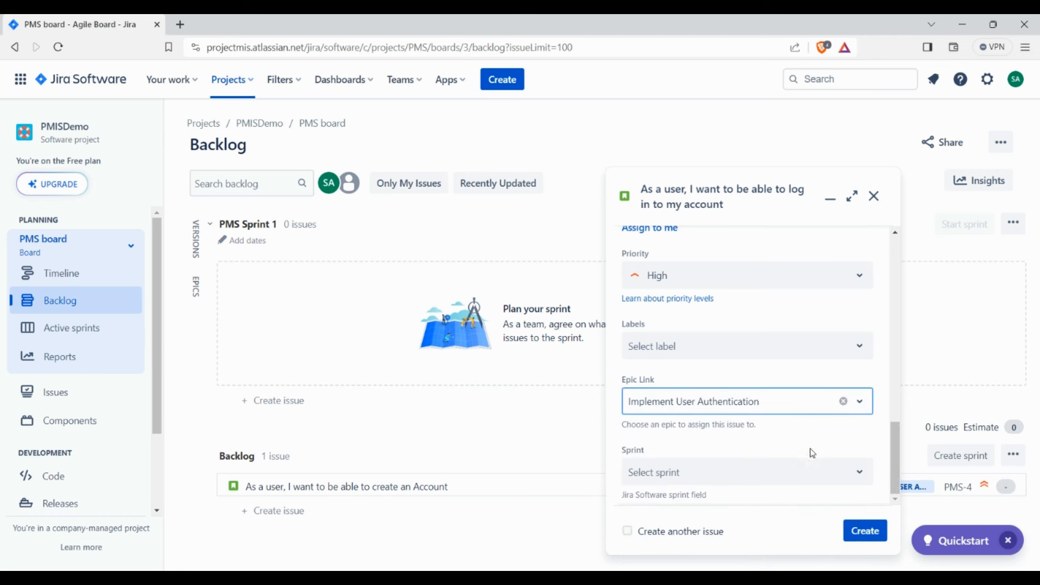
left_click(851, 529)
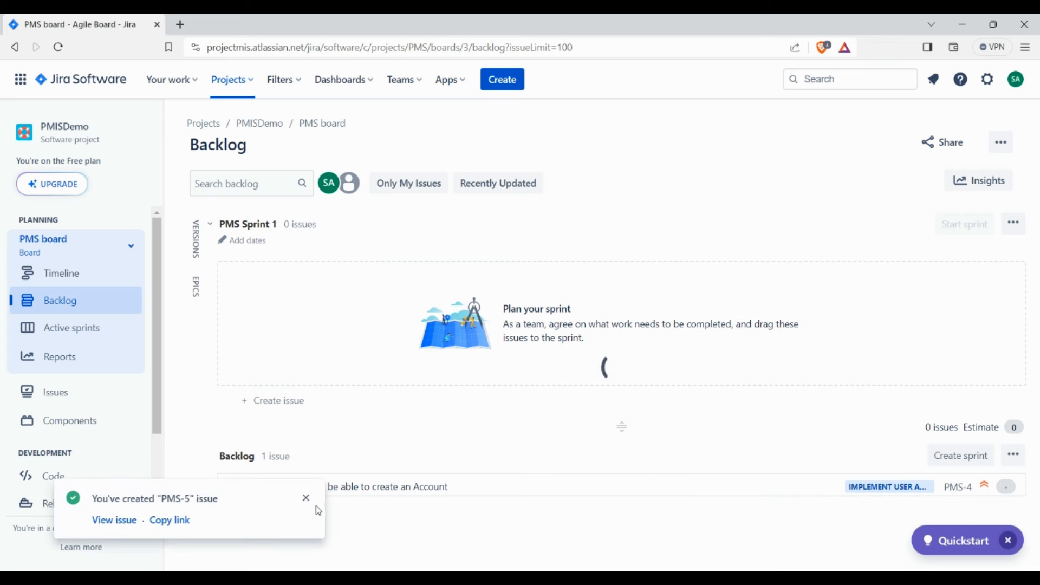
left_click(306, 498)
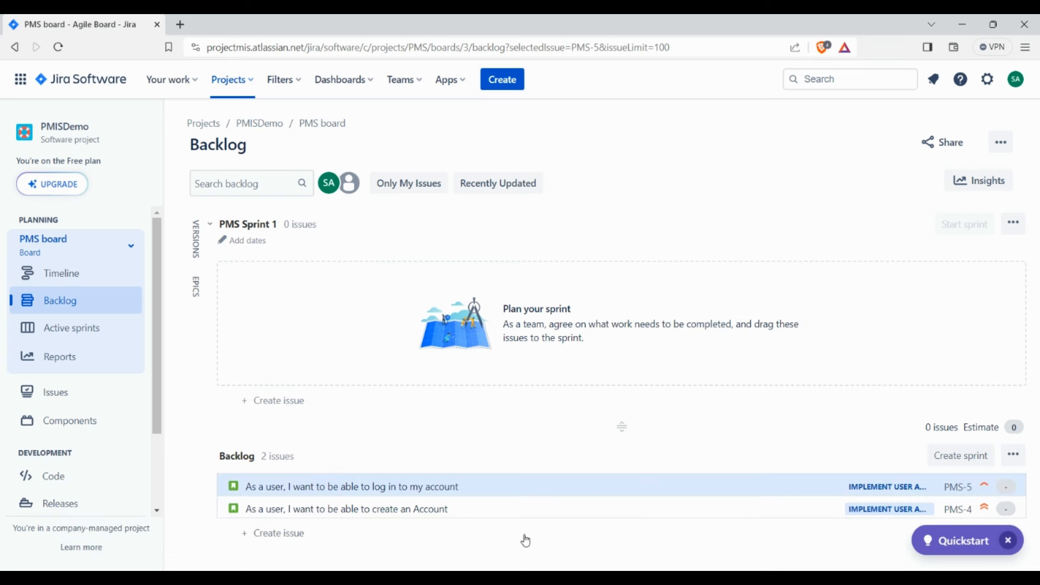
Start another PMISDemo story with the summary "As a user, I want to be able to reset my password".
left_click(506, 82)
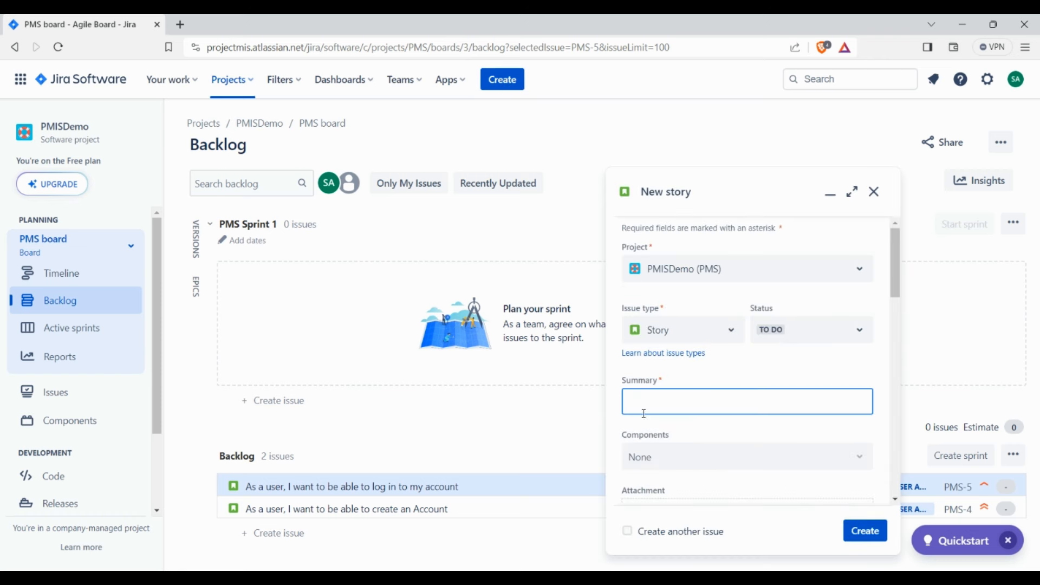
type("As a user,")
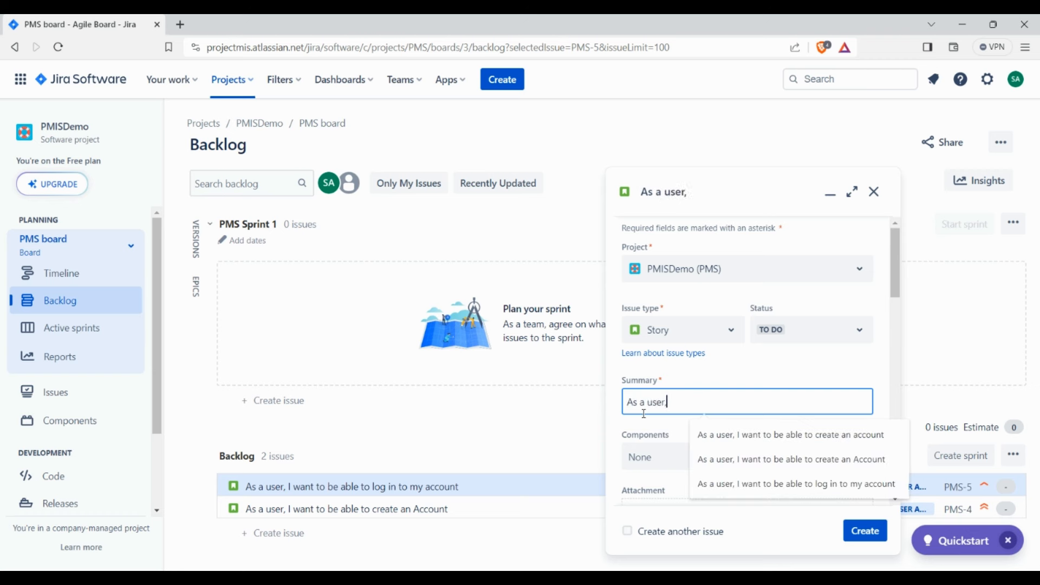
type(" I want to be")
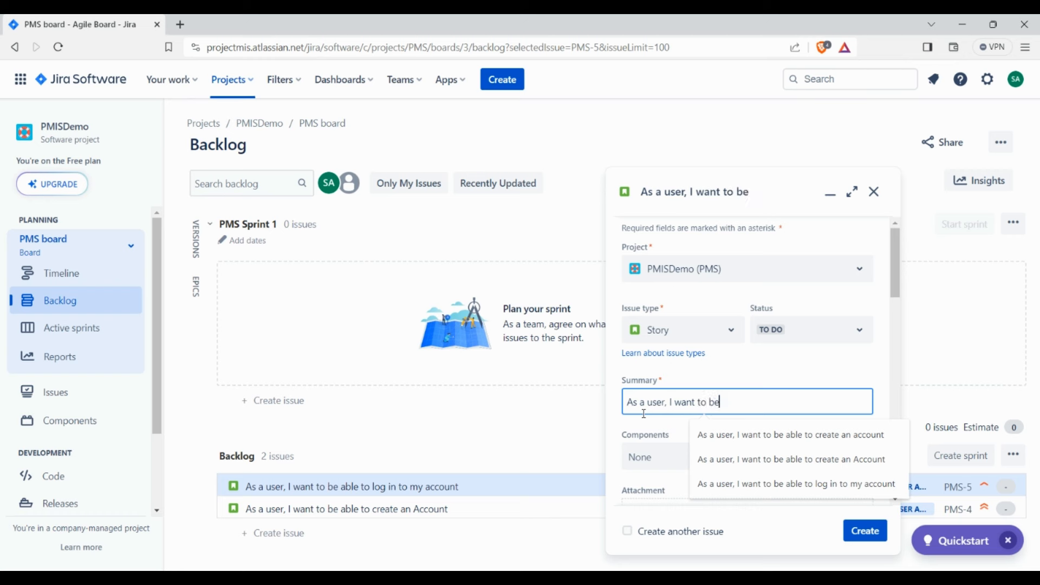
type(" able to reset my password")
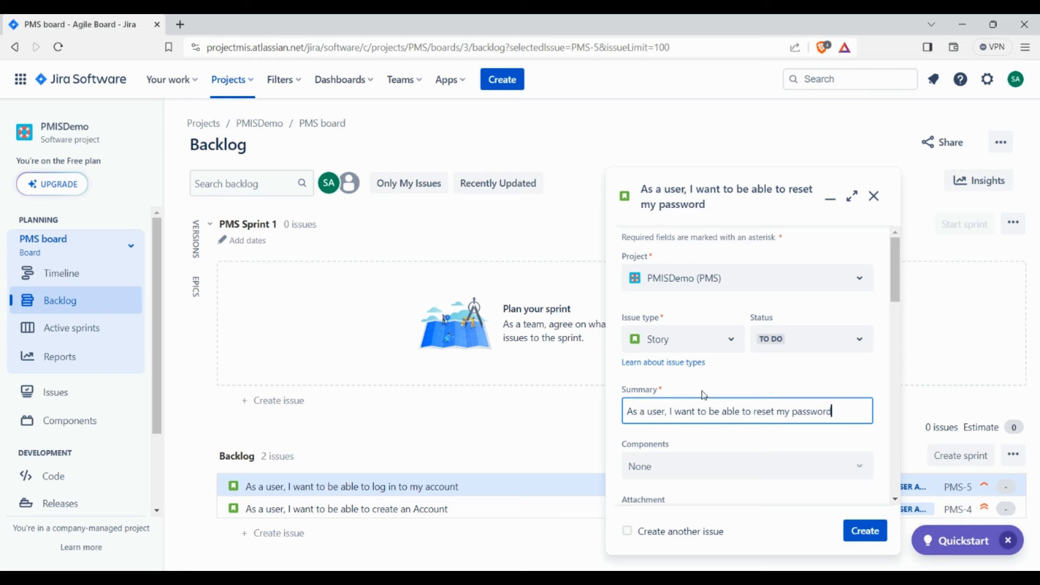
Replace the password-reset story's description template with a copy of its summary text.
key("ctrl+a")
key("ctrl+c")
scroll(704, 400, "down", 3)
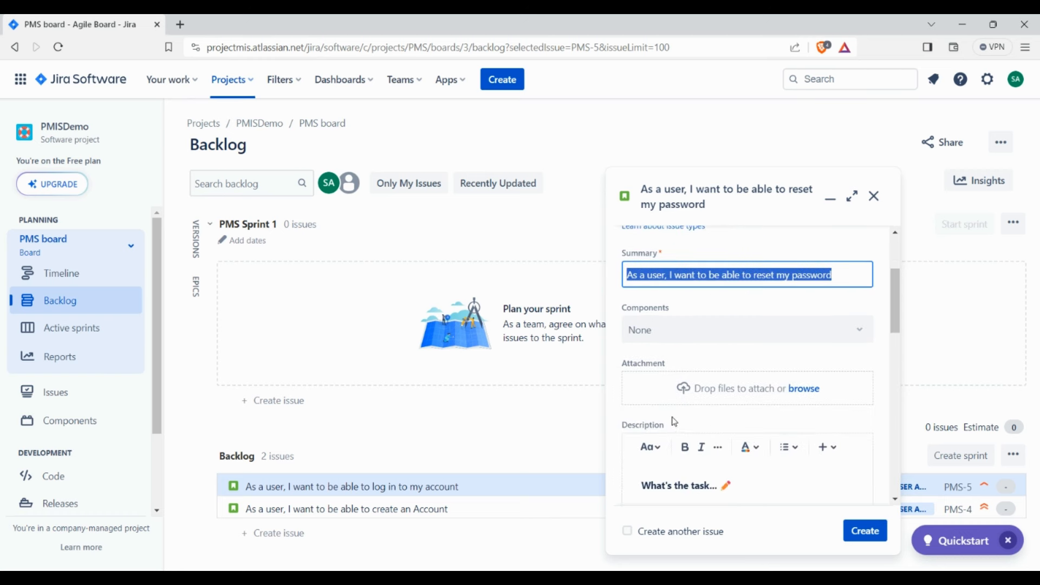
scroll(674, 422, "down", 2)
left_click(673, 417)
key("ctrl+a")
key("ctrl+v")
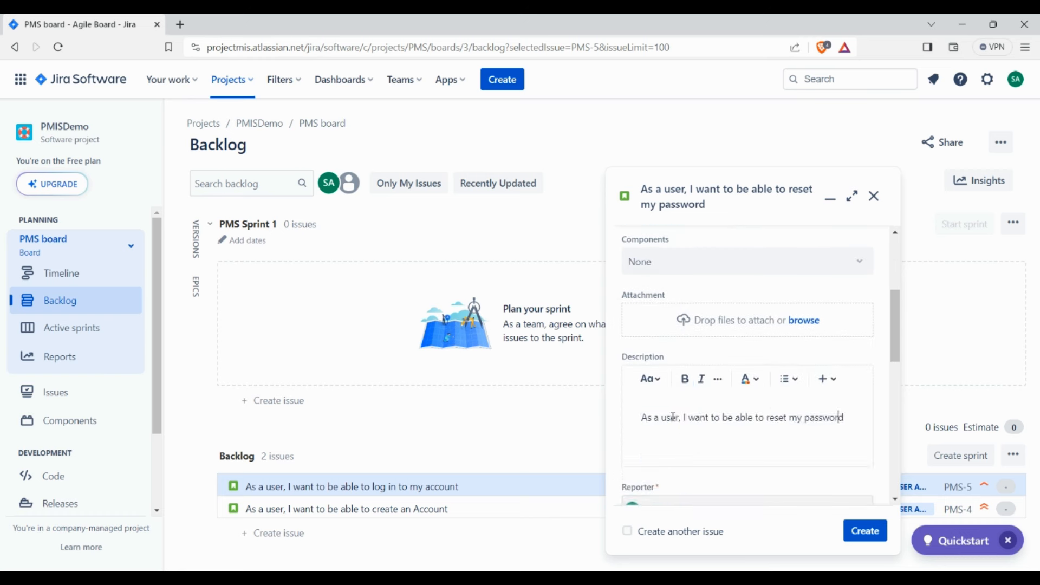
Set the password-reset story's assignee to Unassigned and keep its priority at Medium.
scroll(673, 417, "down", 5)
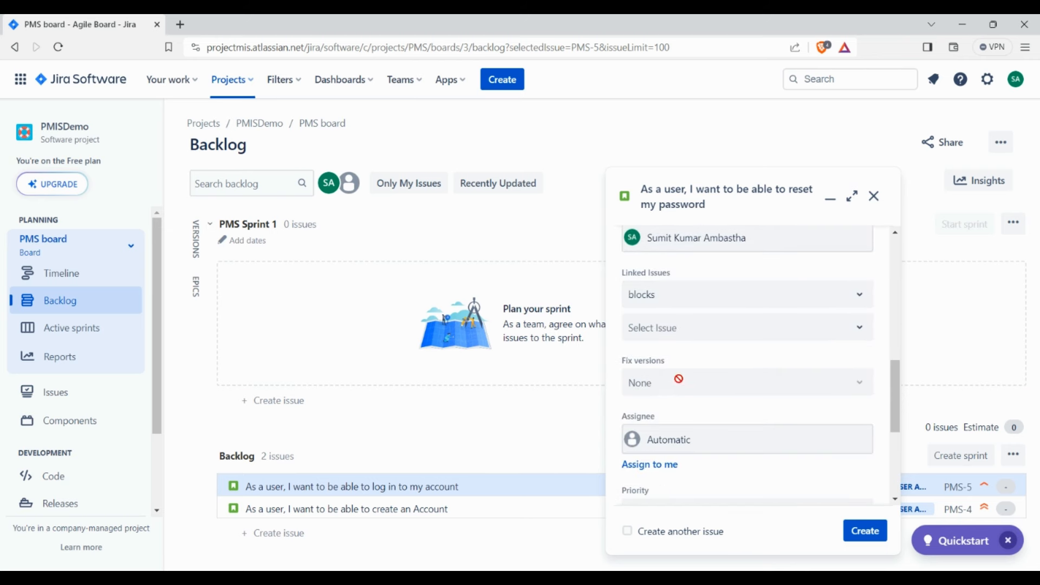
scroll(659, 384, "down", 1)
left_click(676, 371)
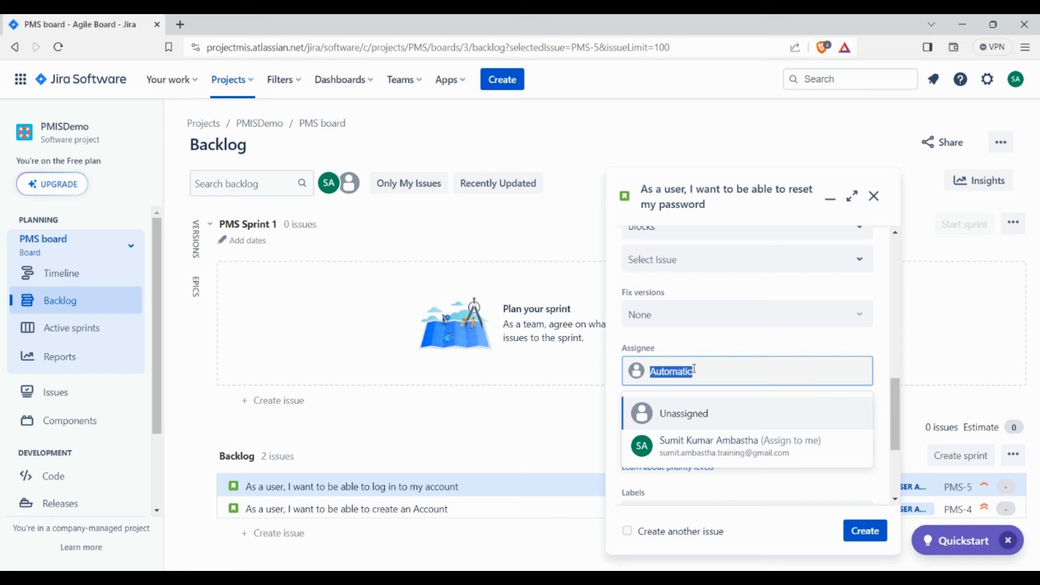
left_click(676, 413)
scroll(676, 413, "down", 3)
left_click(671, 308)
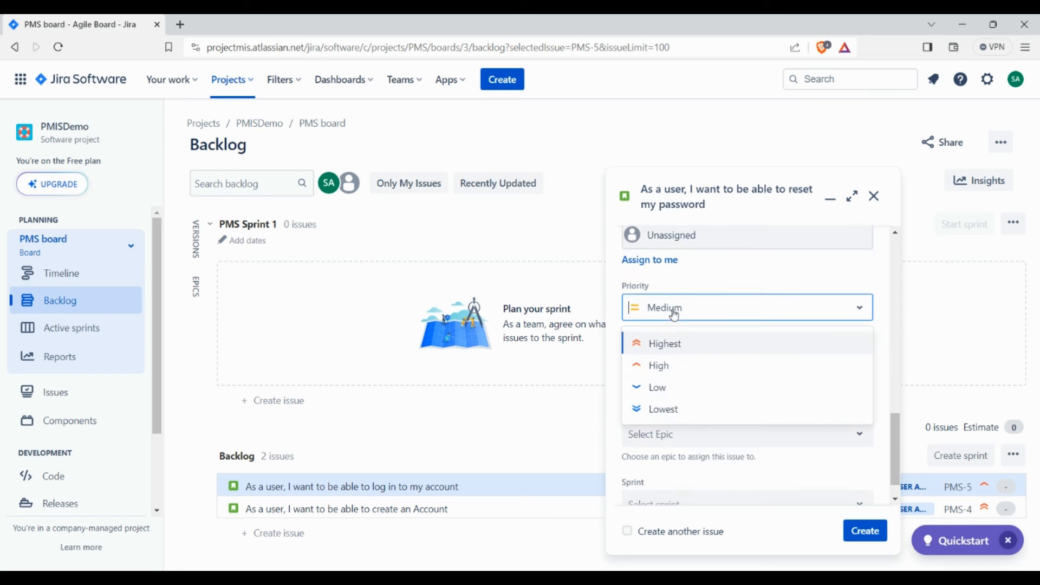
left_click(763, 283)
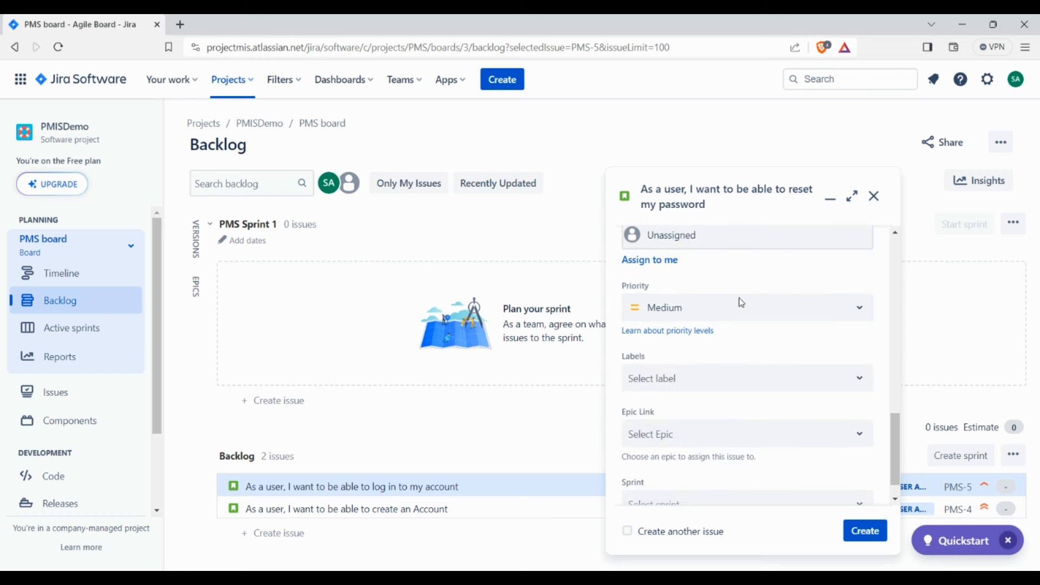
Link the password-reset story to the Implement User Authentication epic, create it, and dismiss the creation notification.
scroll(663, 420, "down", 1)
left_click(662, 403)
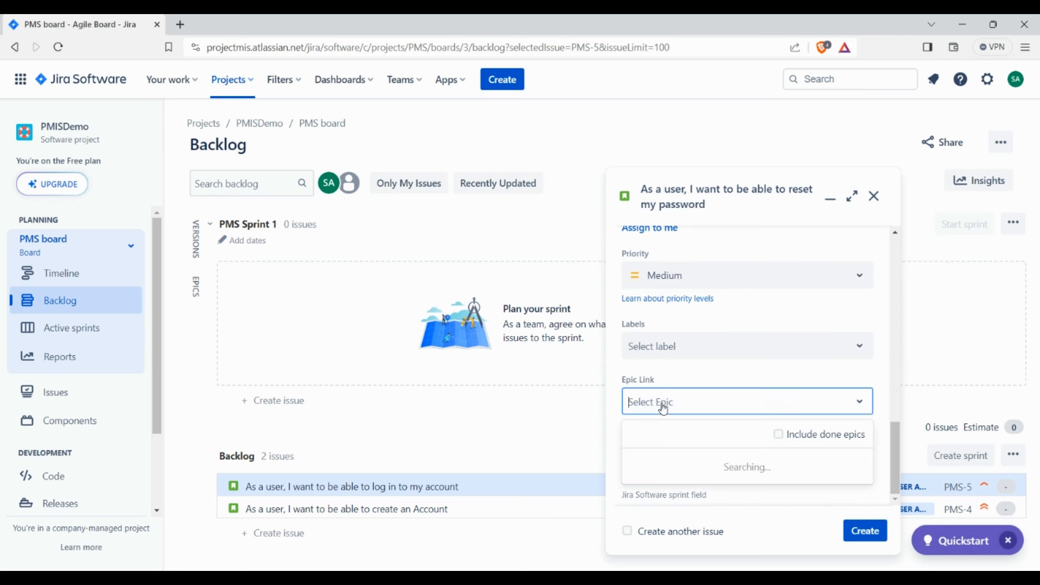
left_click(726, 563)
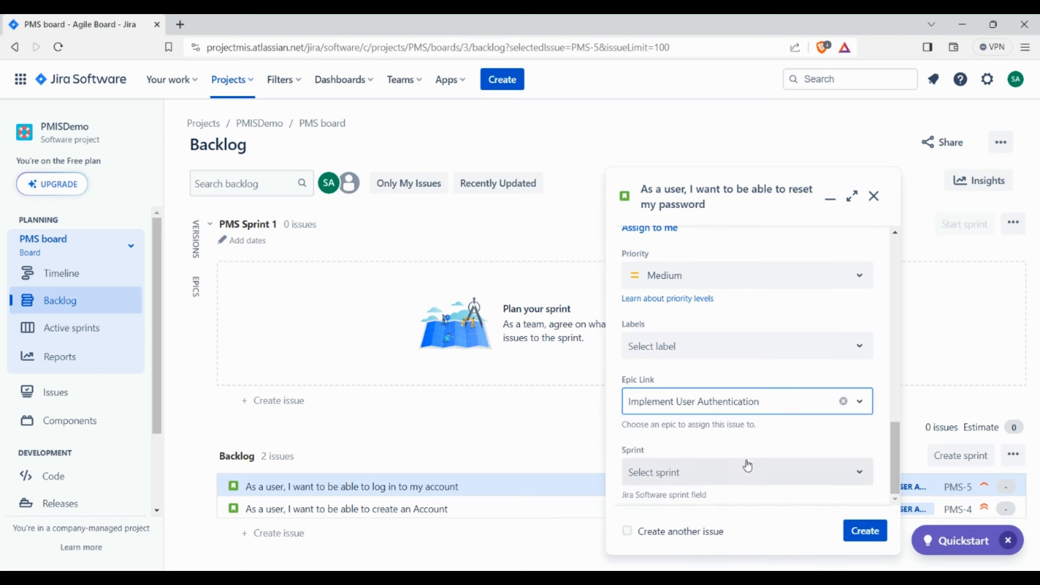
left_click(847, 532)
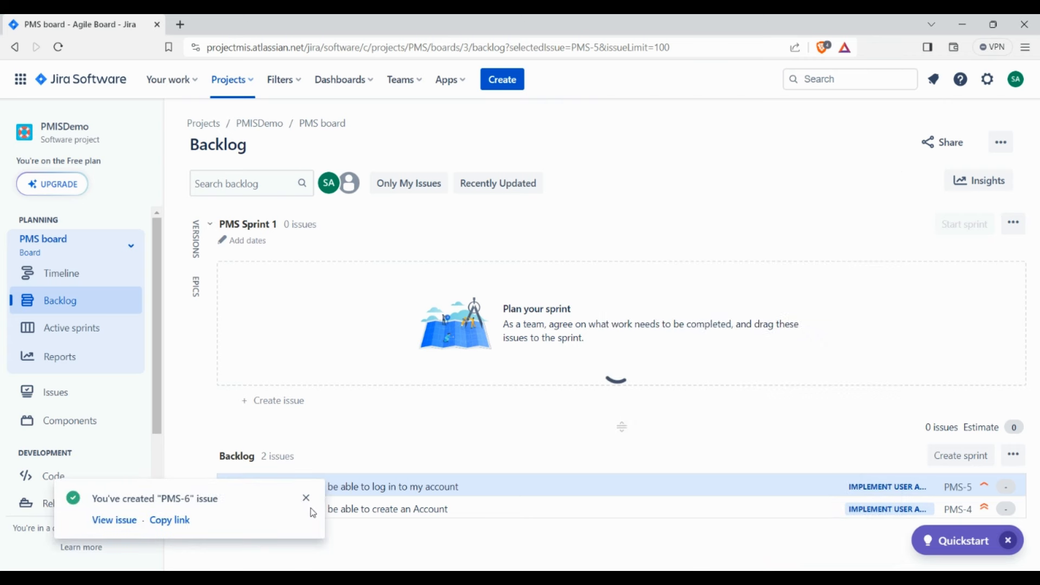
left_click(307, 500)
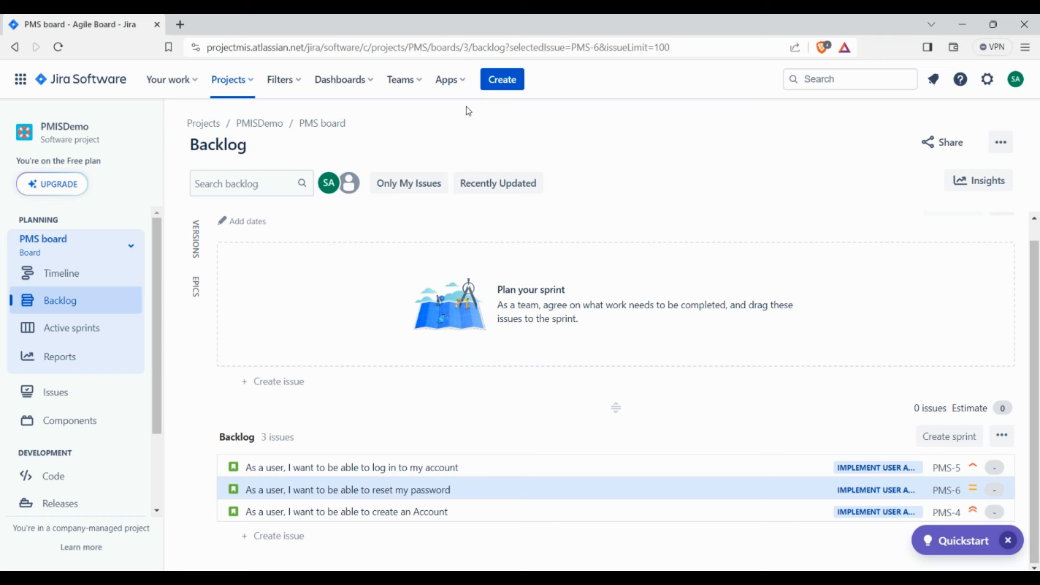
Start another PMISDemo story with the summary "As a user, I want to browse a list of available books".
left_click(501, 88)
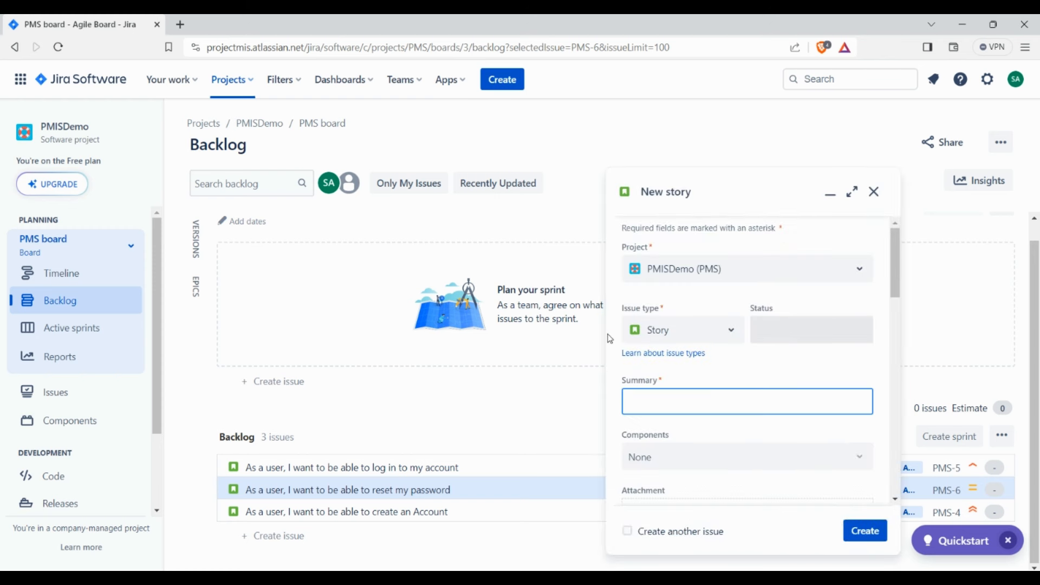
left_click(653, 403)
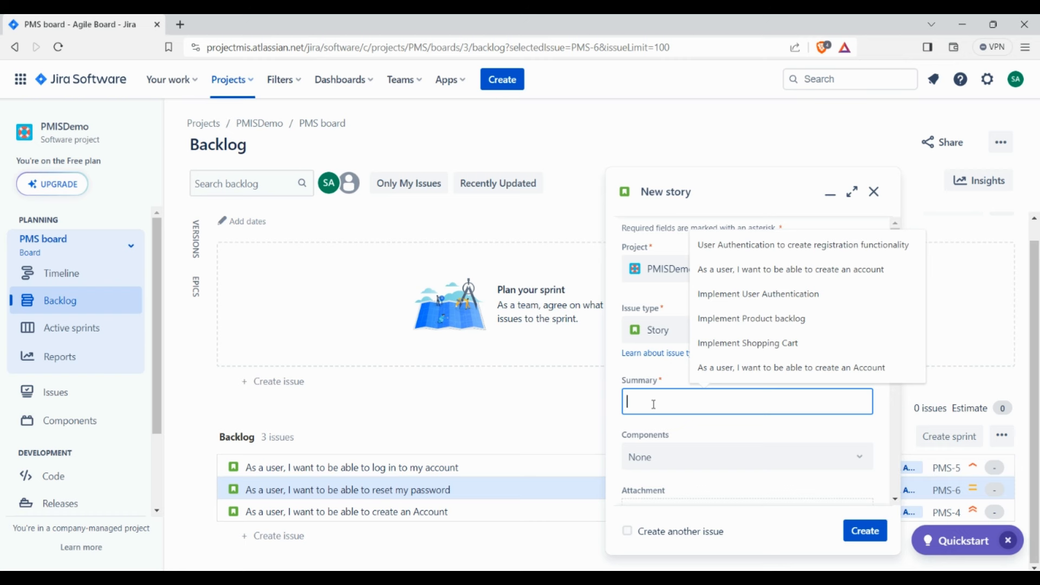
type("As a us")
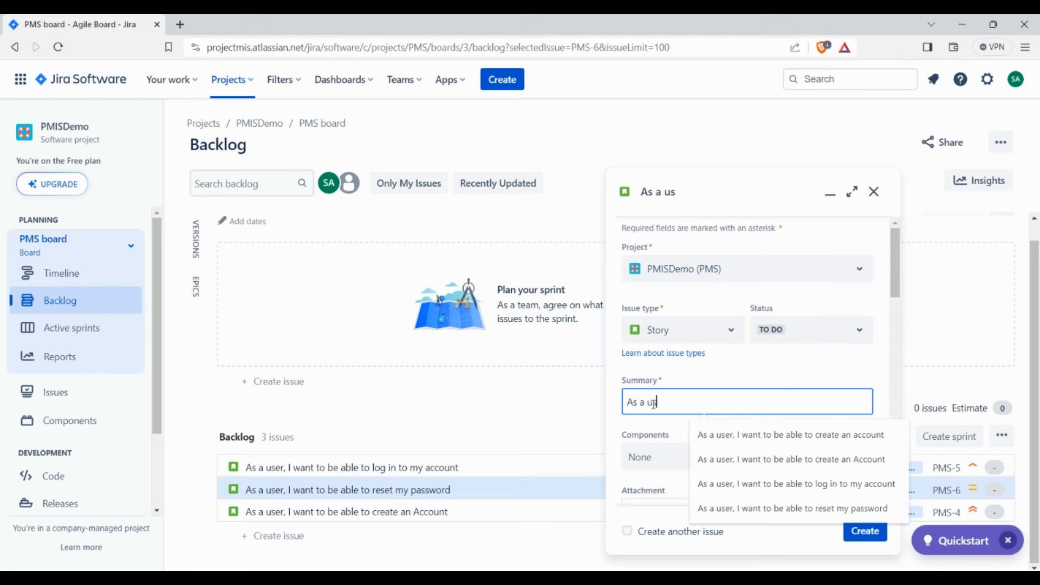
type("er, I want to br")
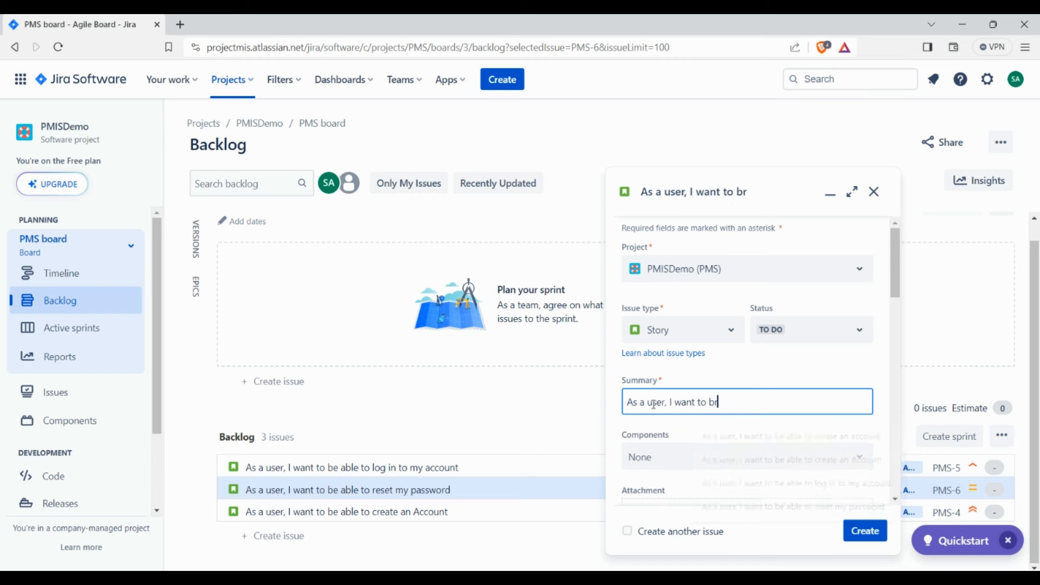
type("owse a ")
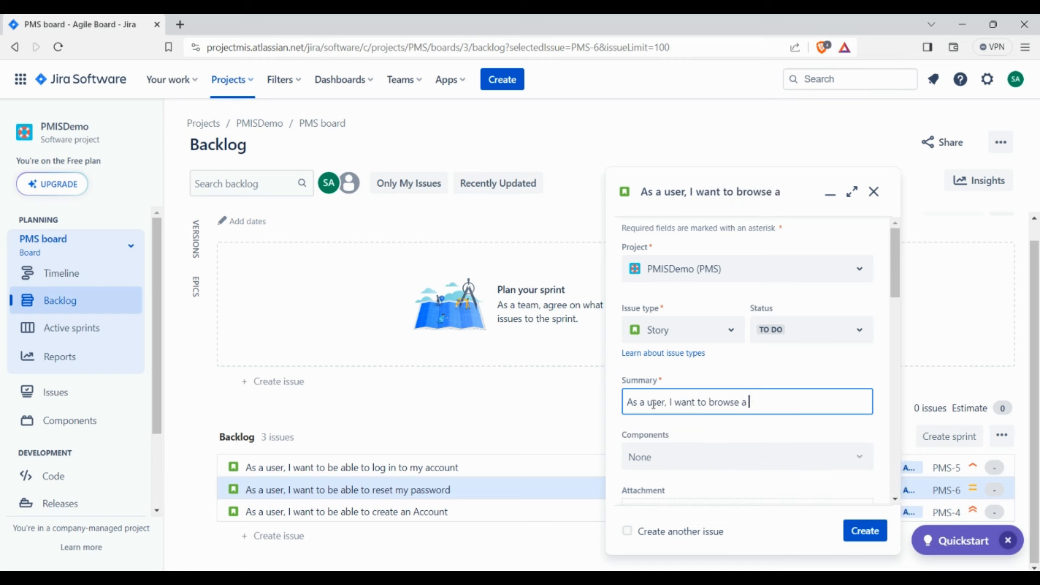
type("list of available books")
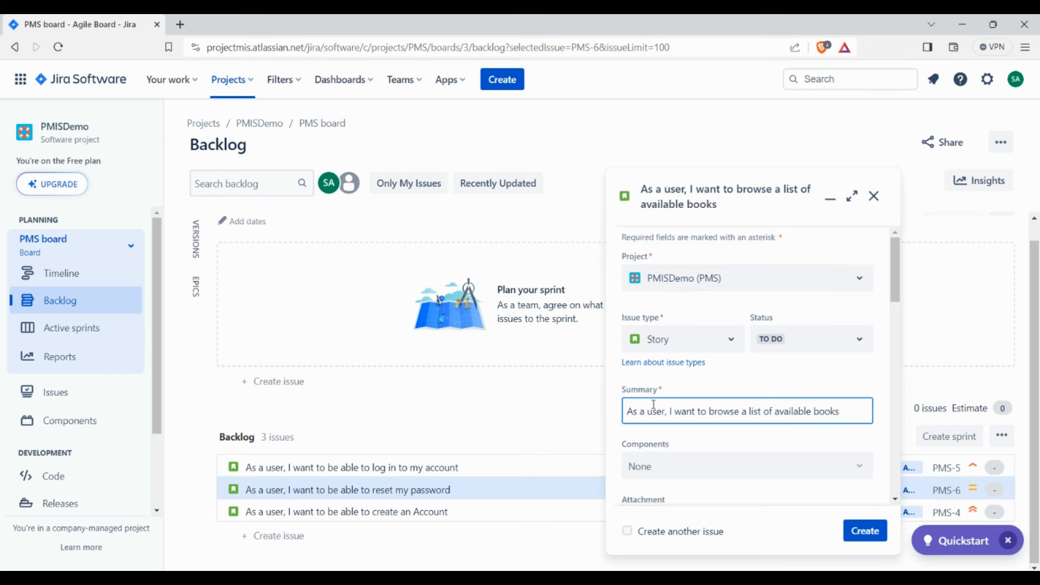
Try to replace the book-browsing story's description template with a copy of its summary text.
key("ctrl+a")
scroll(657, 408, "down", 3)
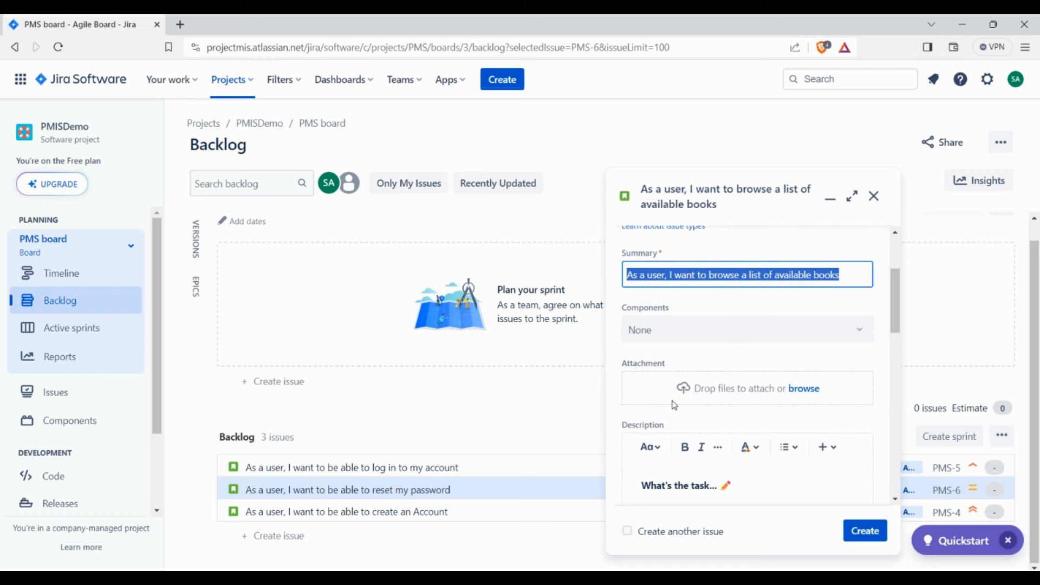
scroll(659, 388, "down", 1)
left_click(680, 421)
key("ctrl+a")
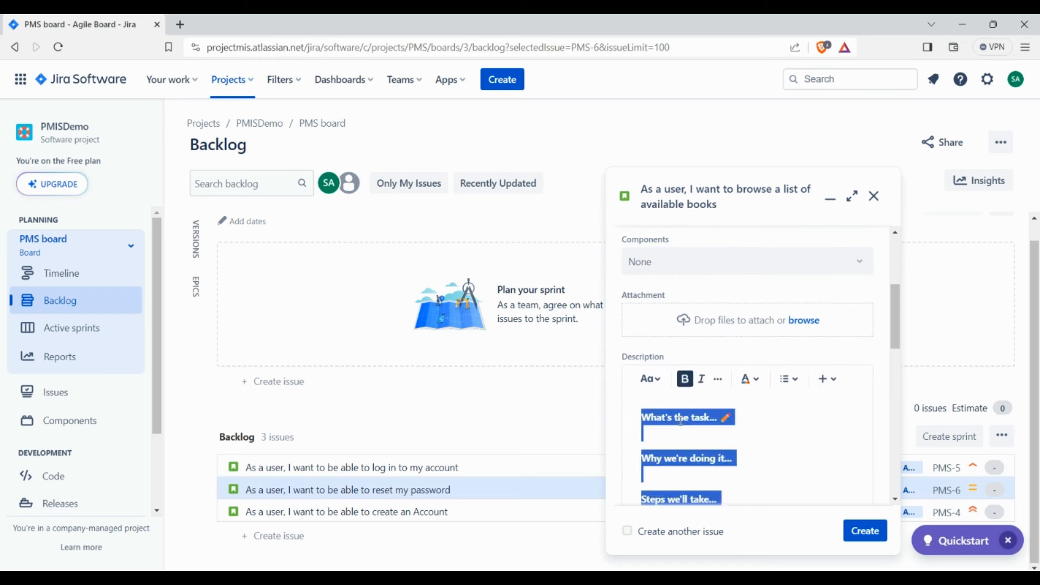
key("Right")
Set the book-browsing story's assignee to Unassigned and its priority to Highest.
scroll(680, 422, "down", 4)
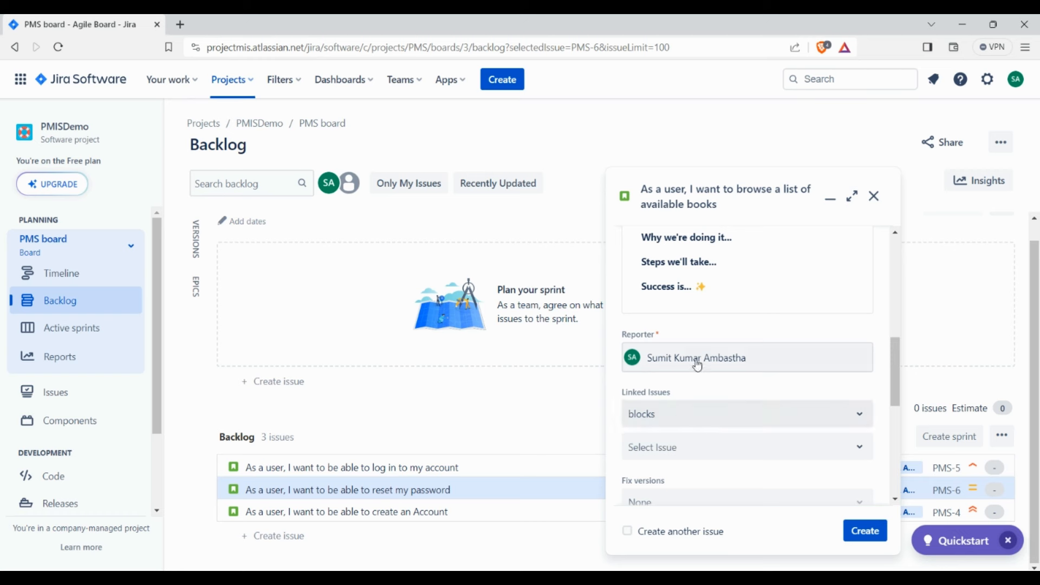
scroll(704, 360, "down", 2)
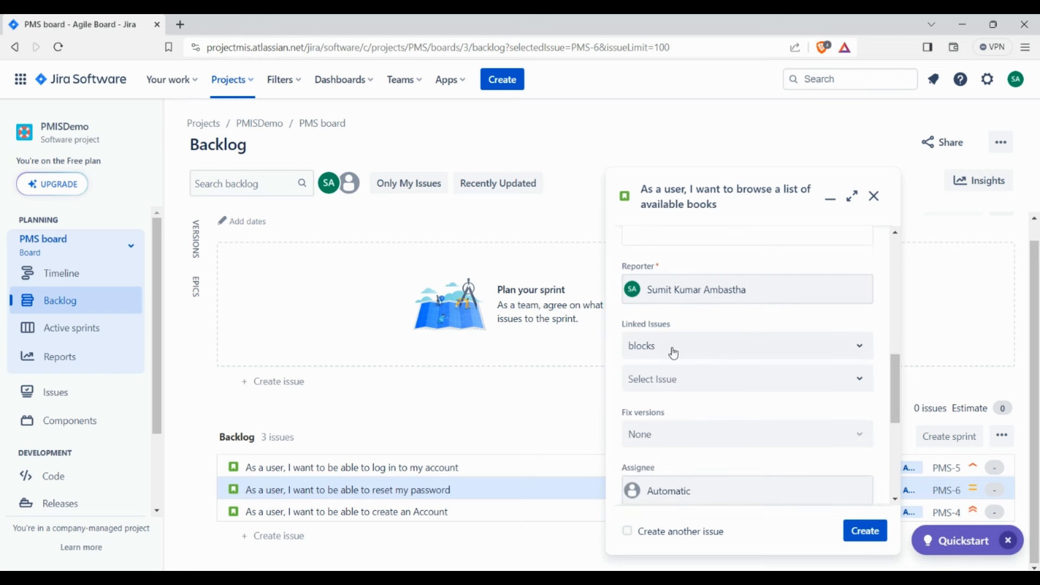
scroll(673, 348, "down", 2)
scroll(670, 389, "down", 2)
left_click(683, 355)
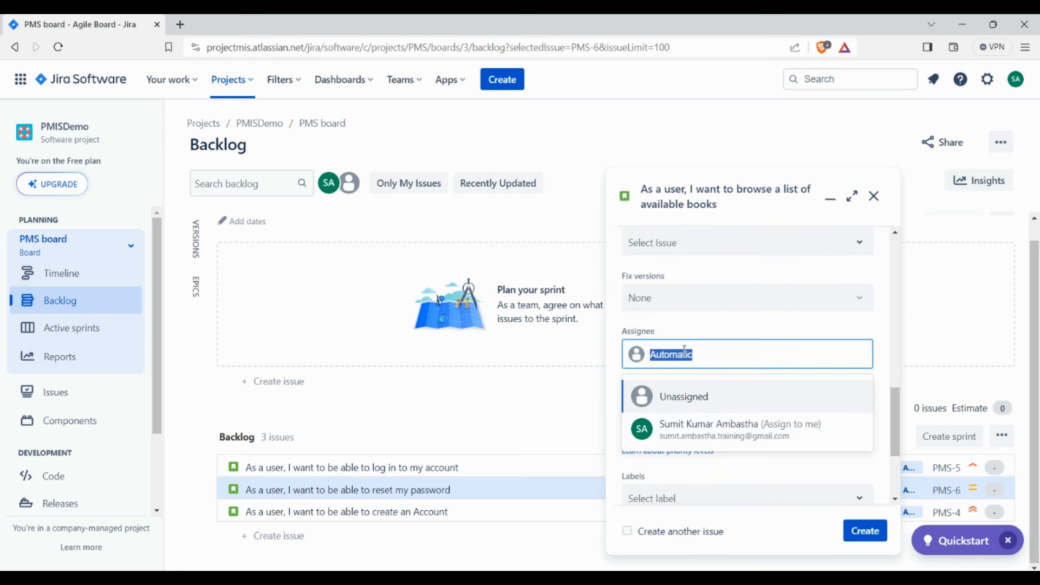
left_click(679, 401)
scroll(682, 401, "down", 2)
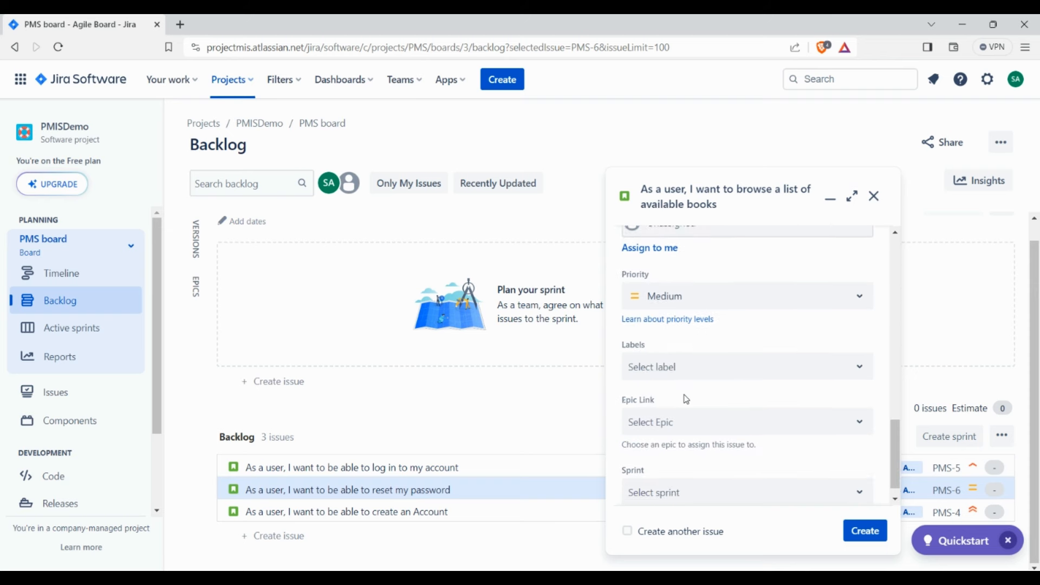
left_click(676, 297)
left_click(671, 330)
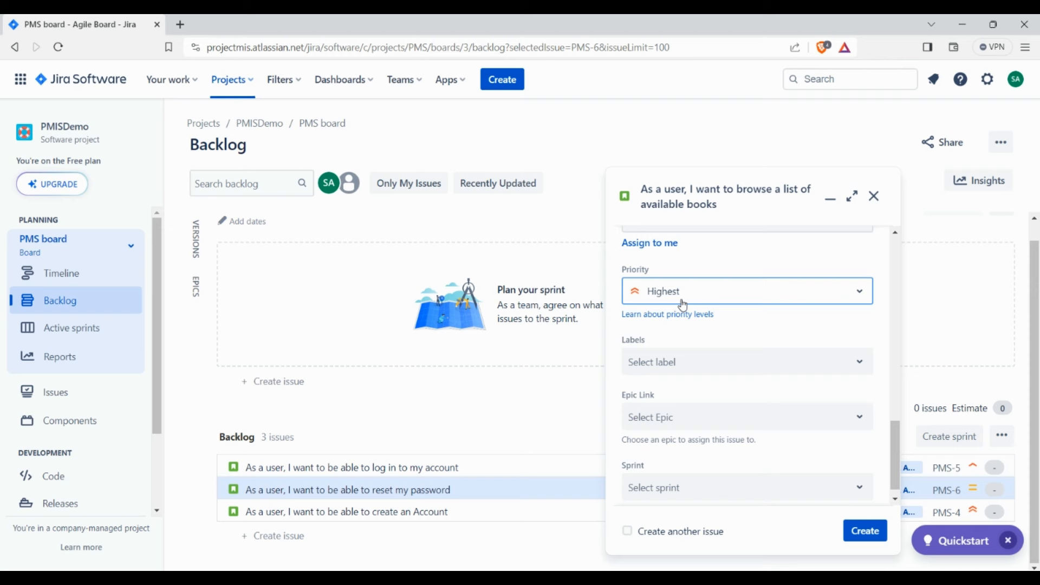
Link the book-browsing story to the Implement Product Catalog epic and create it, clearing the creation notification.
scroll(714, 344, "down", 1)
left_click(661, 401)
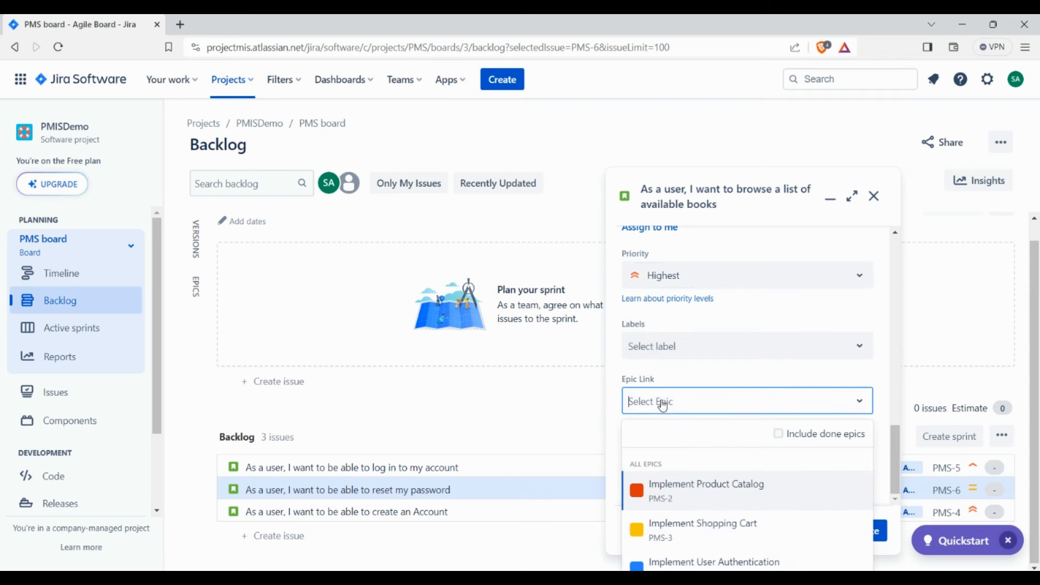
left_click(716, 496)
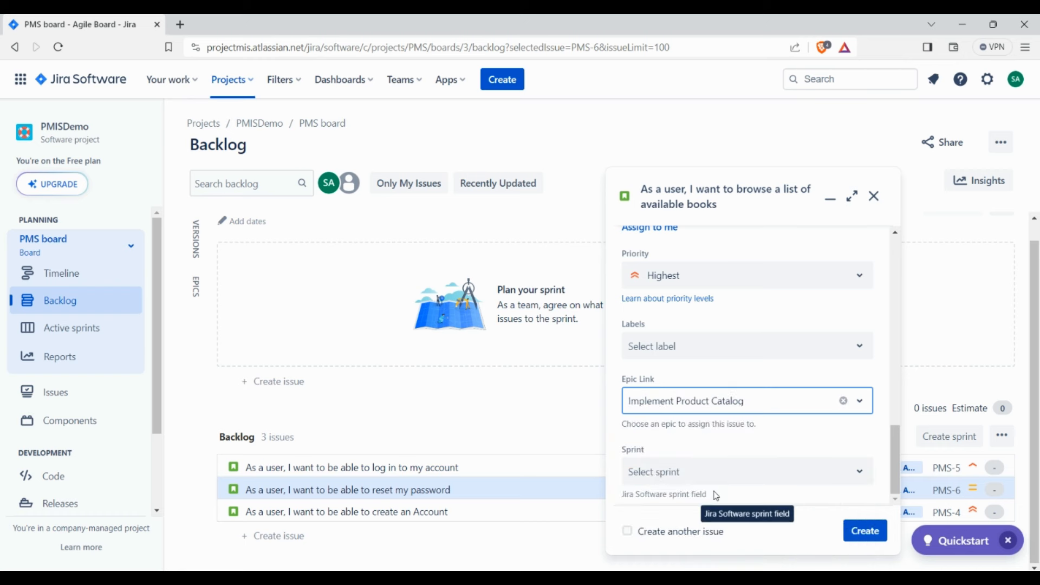
left_click(866, 534)
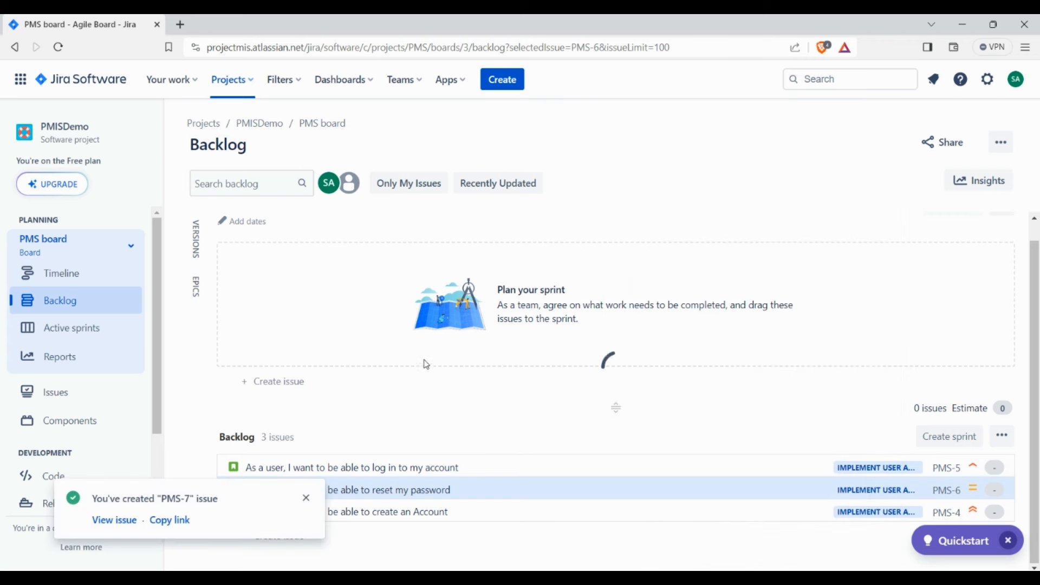
left_click(306, 497)
scroll(574, 412, "down", 1)
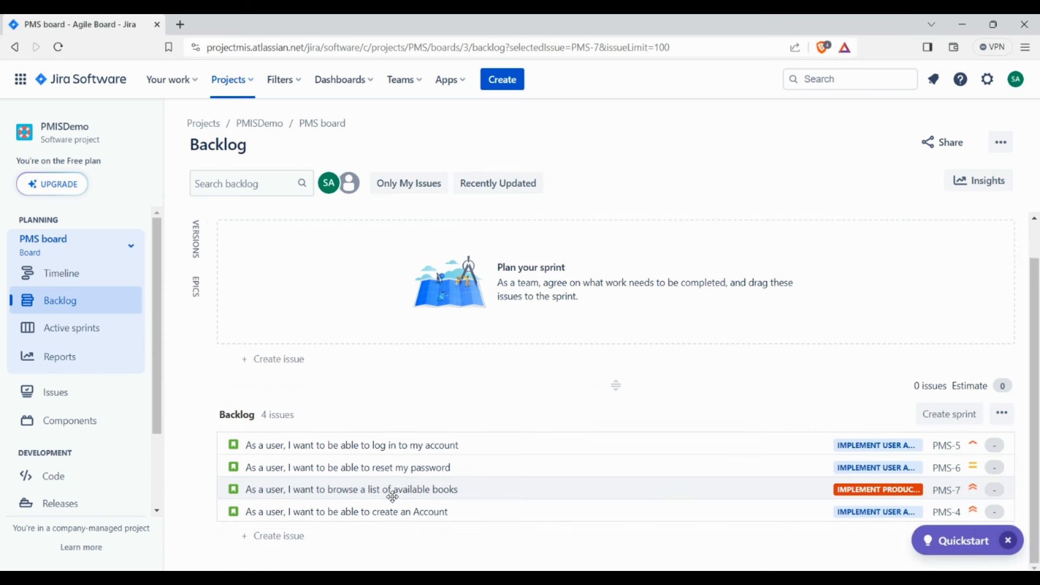
Start another PMISDemo story with the summary "As a user, I want to see the details of a book when I click on it,.".
left_click(498, 87)
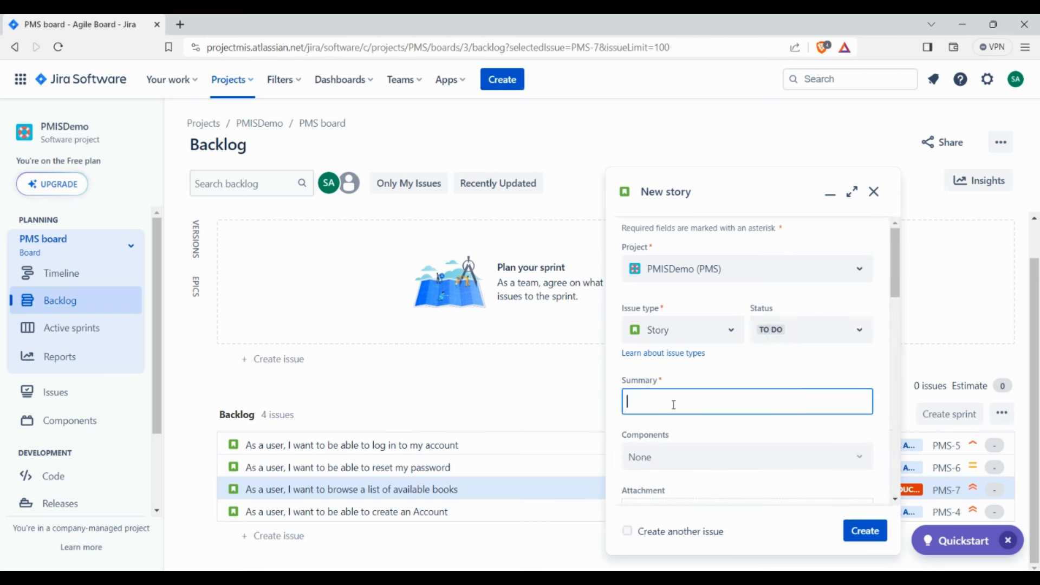
left_click(673, 403)
type("As a user")
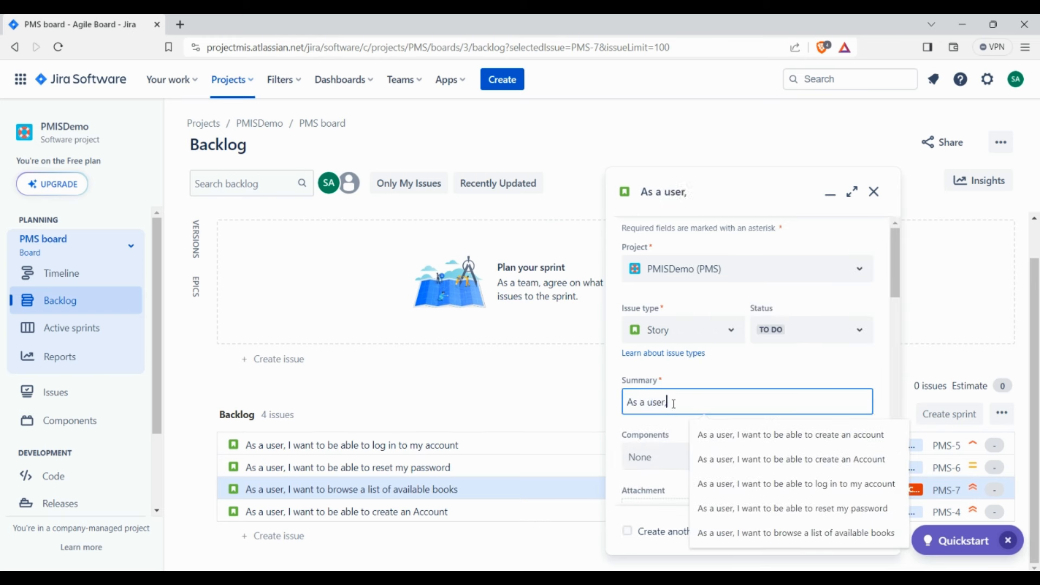
type(", I want to see the details")
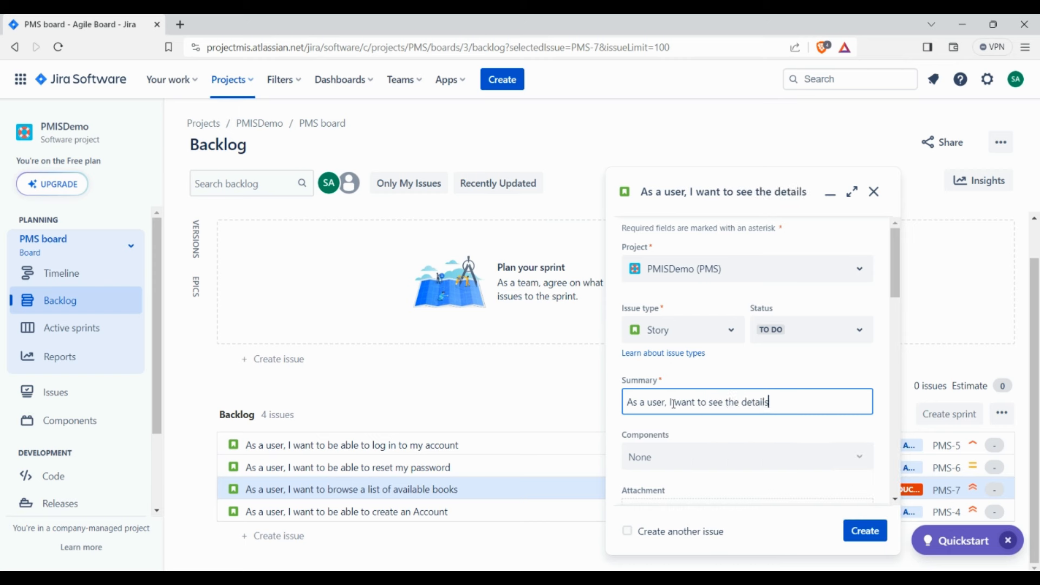
type(" of a book")
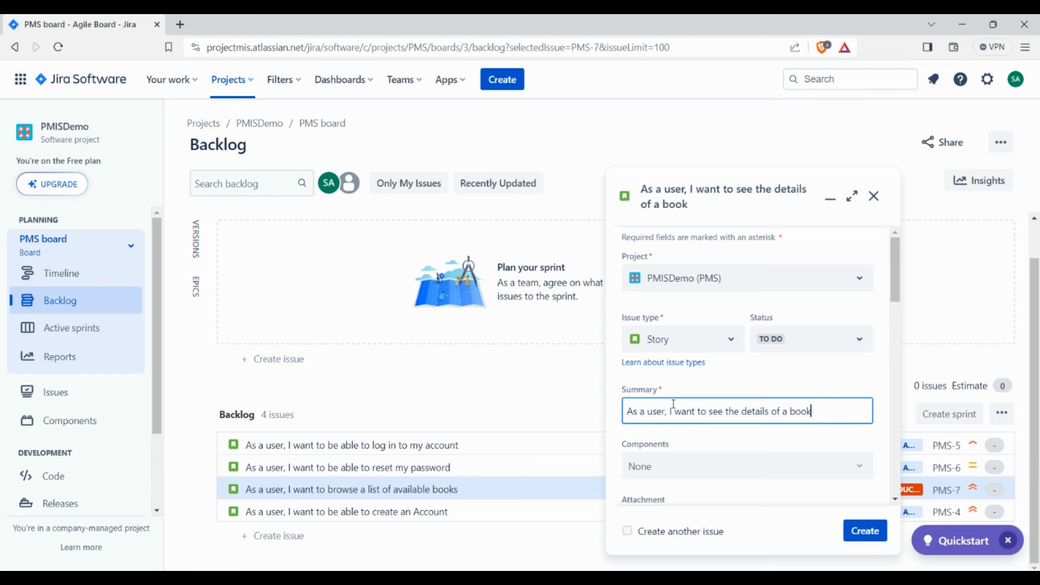
type(" when I click on it,.")
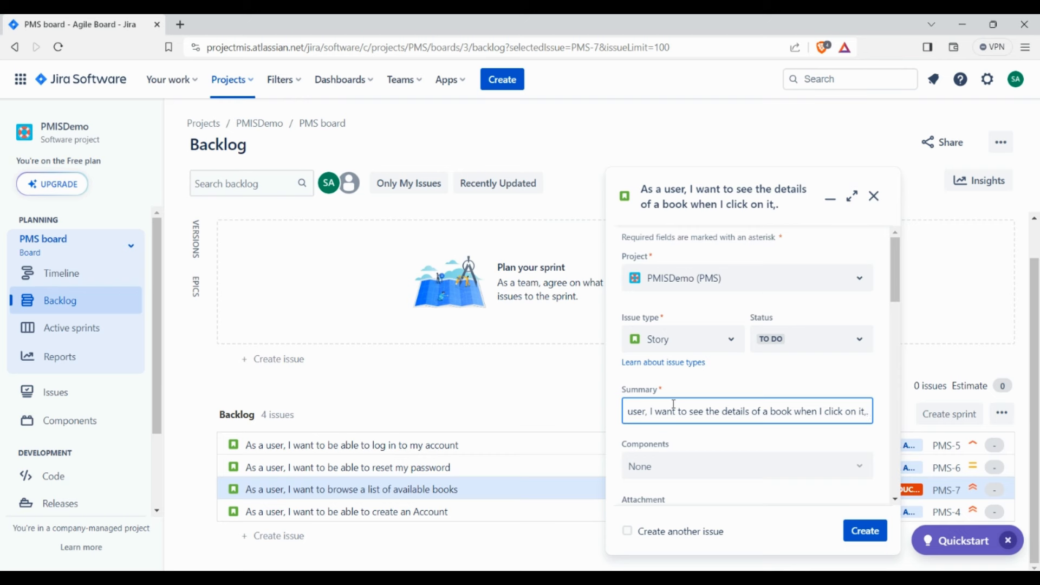
scroll(674, 404, "down", 3)
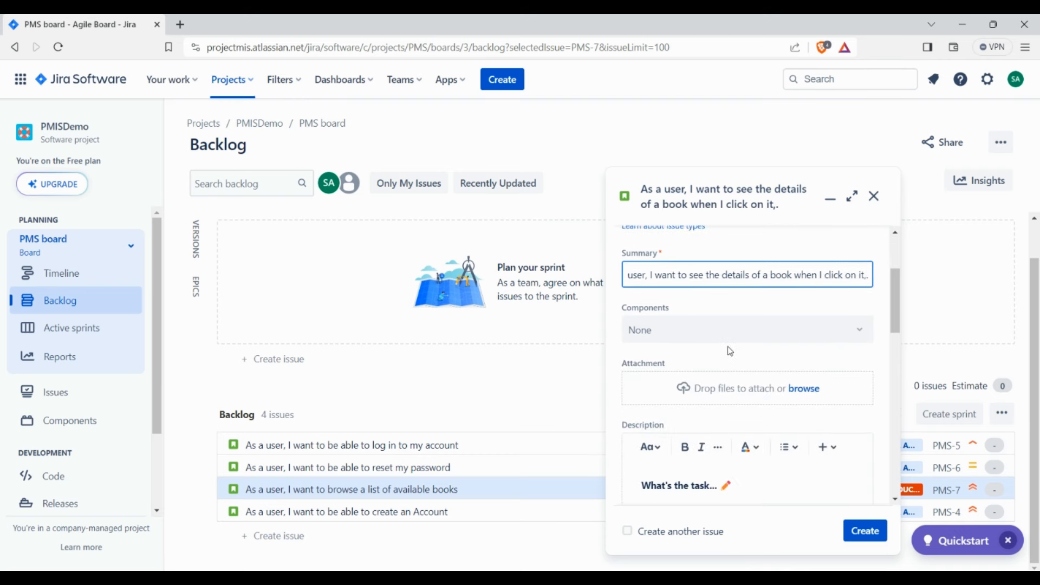
key("ctrl+a")
scroll(720, 329, "down", 3)
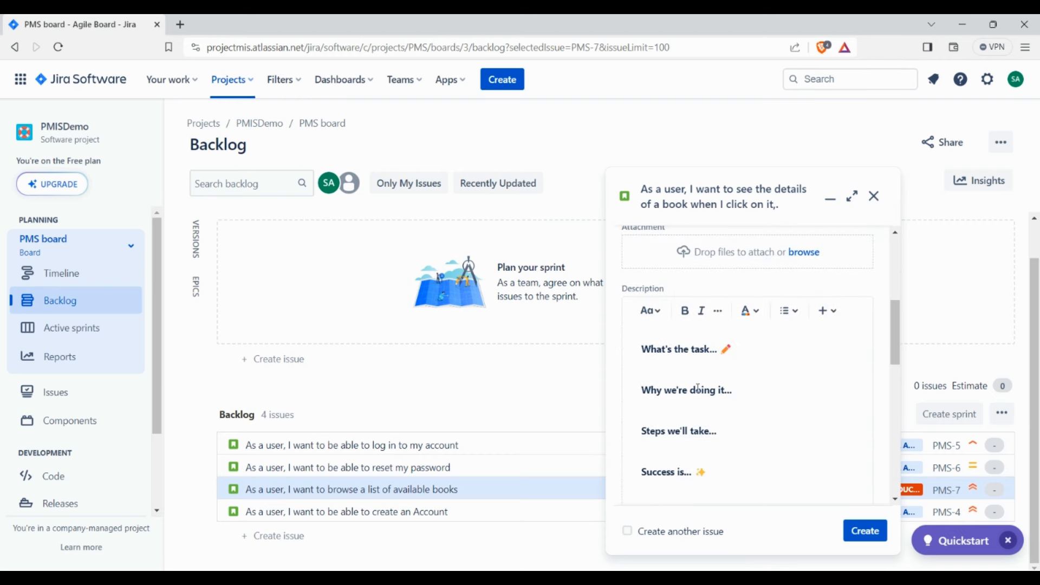
left_click(697, 388)
key("ctrl+a")
type("What's the task... ✏️ Why we're doing it... Steps we'll take... Success is... ✨")
scroll(697, 390, "down", 2)
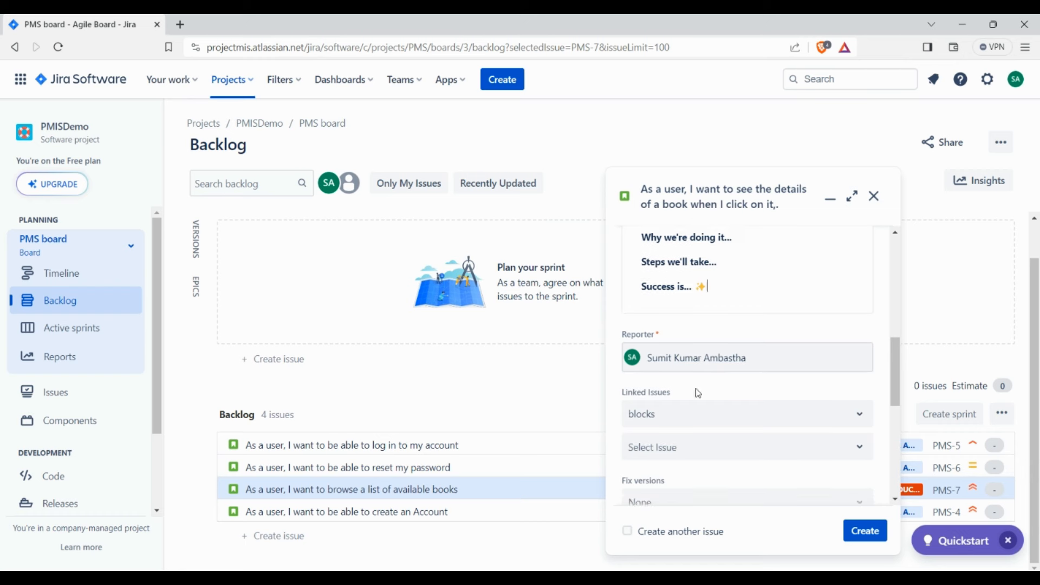
scroll(695, 391, "up", 2)
left_click(676, 367)
key("ctrl+a")
left_click(676, 367)
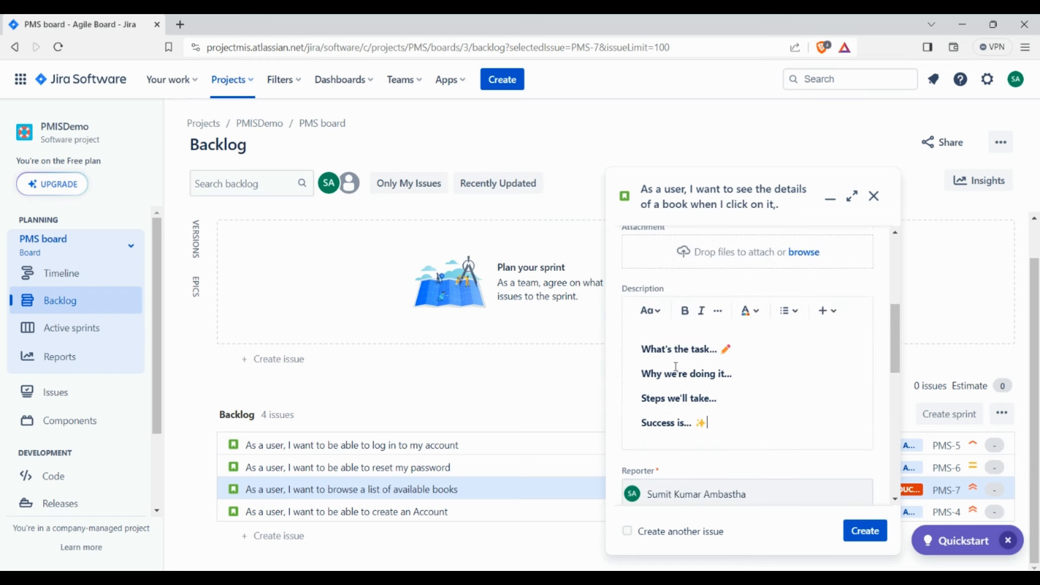
Replace the book-details story's description template with a copy of its summary text.
scroll(676, 366, "up", 5)
scroll(676, 367, "up", 2)
left_click(709, 411)
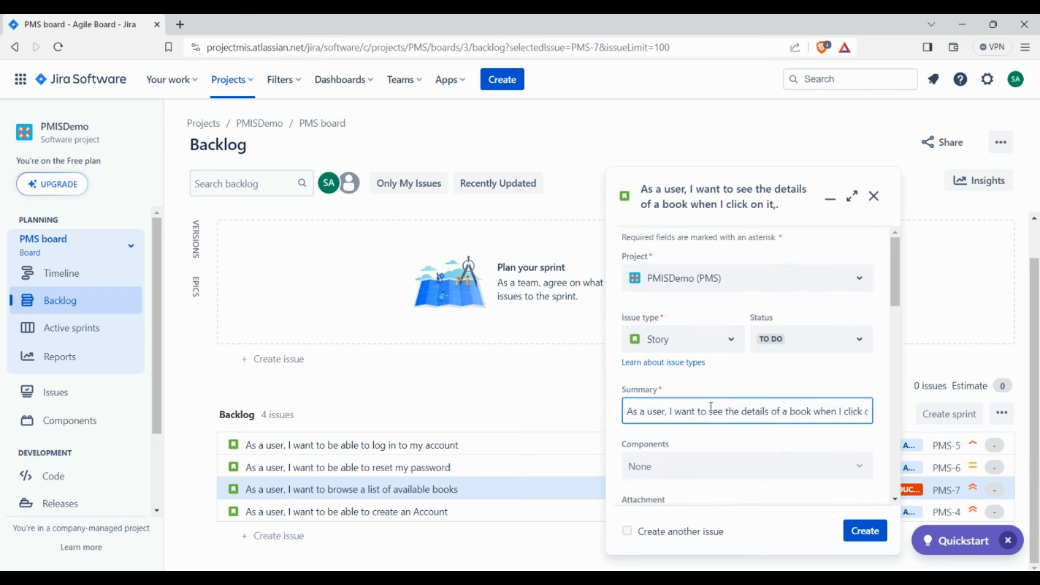
key("ctrl+a")
key("ctrl+c")
scroll(711, 406, "down", 4)
left_click(686, 430)
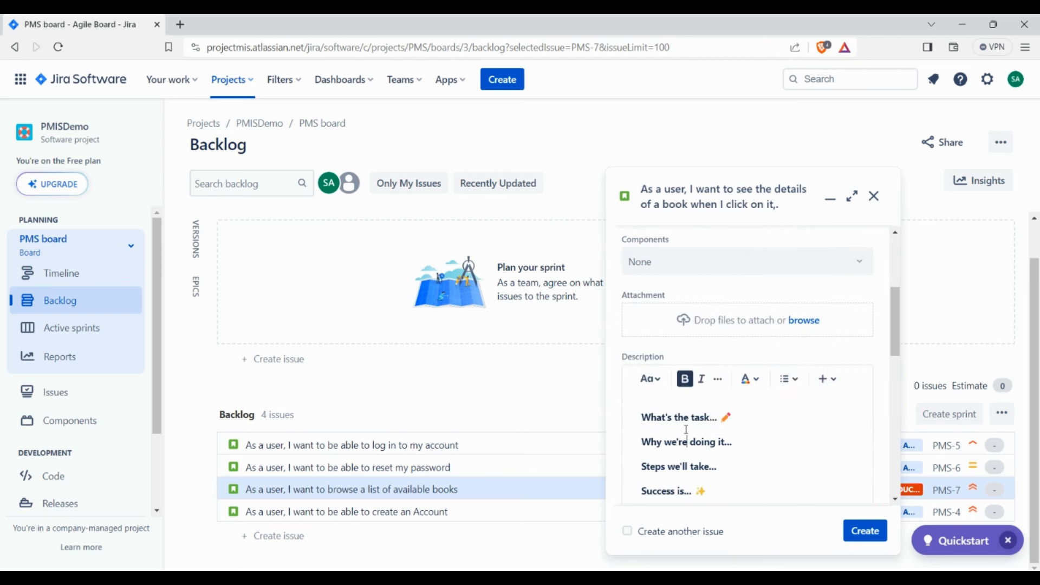
key("ctrl+a")
key("ctrl+v")
Set the book-details story's assignee to Unassigned and its priority to High.
scroll(686, 430, "down", 5)
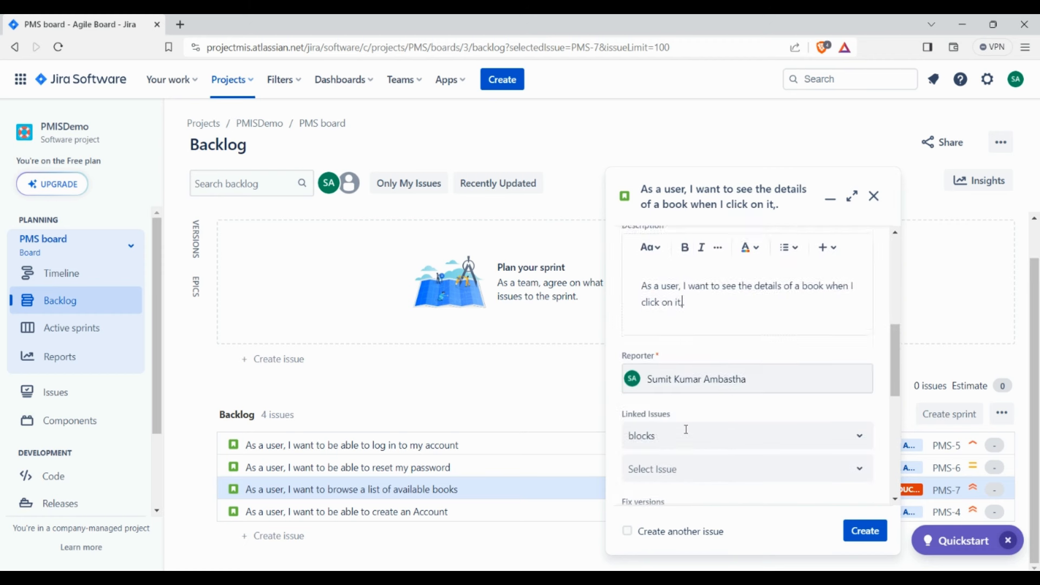
scroll(682, 415, "up", 1)
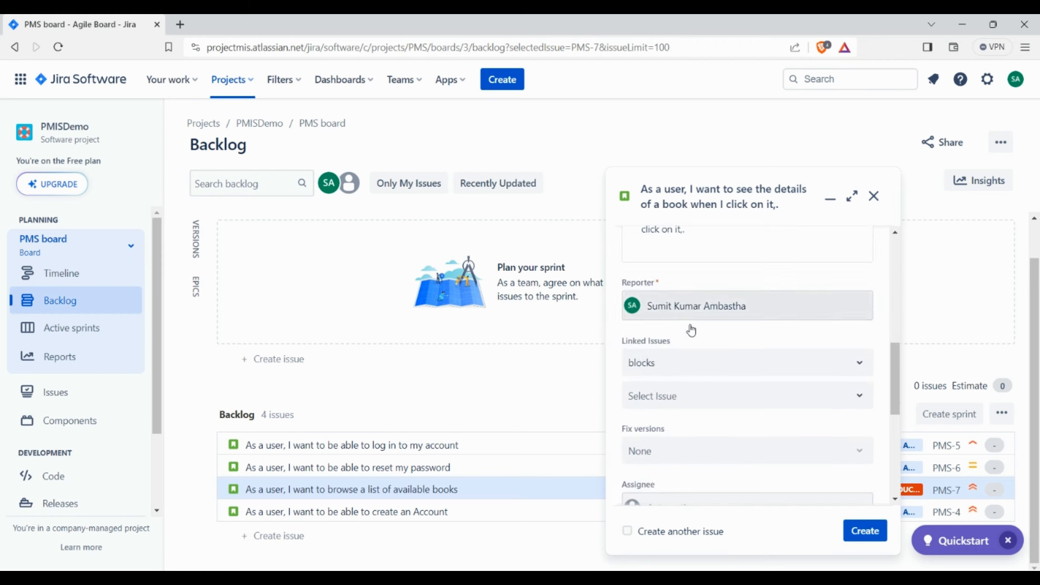
scroll(689, 329, "down", 3)
left_click(683, 383)
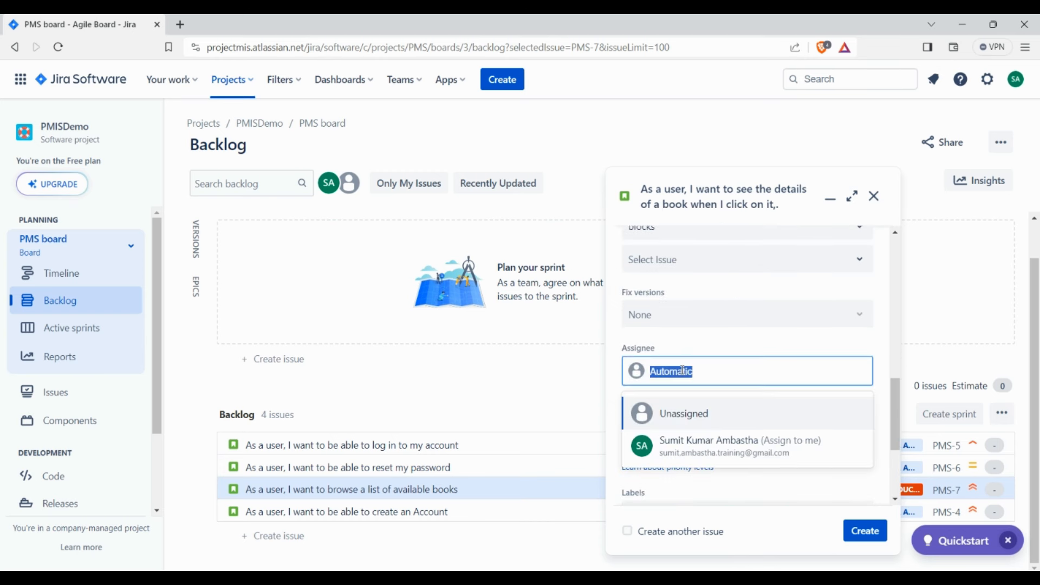
left_click(698, 419)
scroll(696, 418, "down", 3)
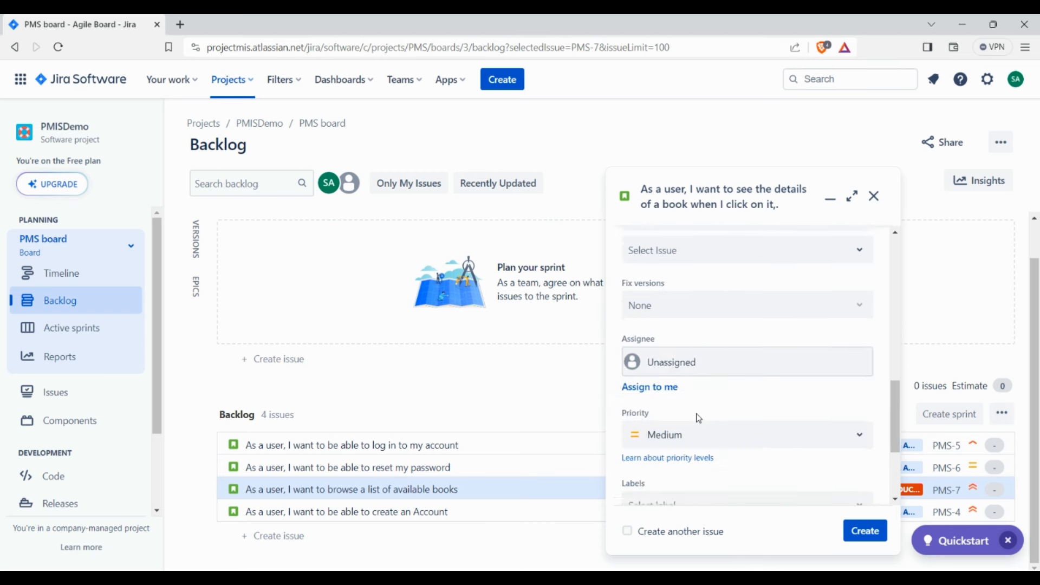
left_click(671, 306)
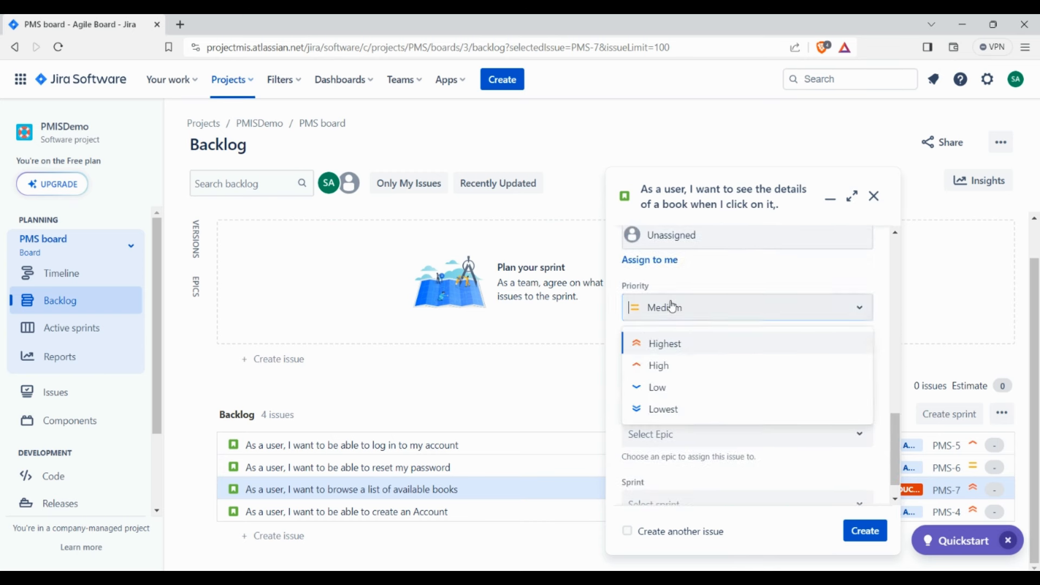
left_click(671, 366)
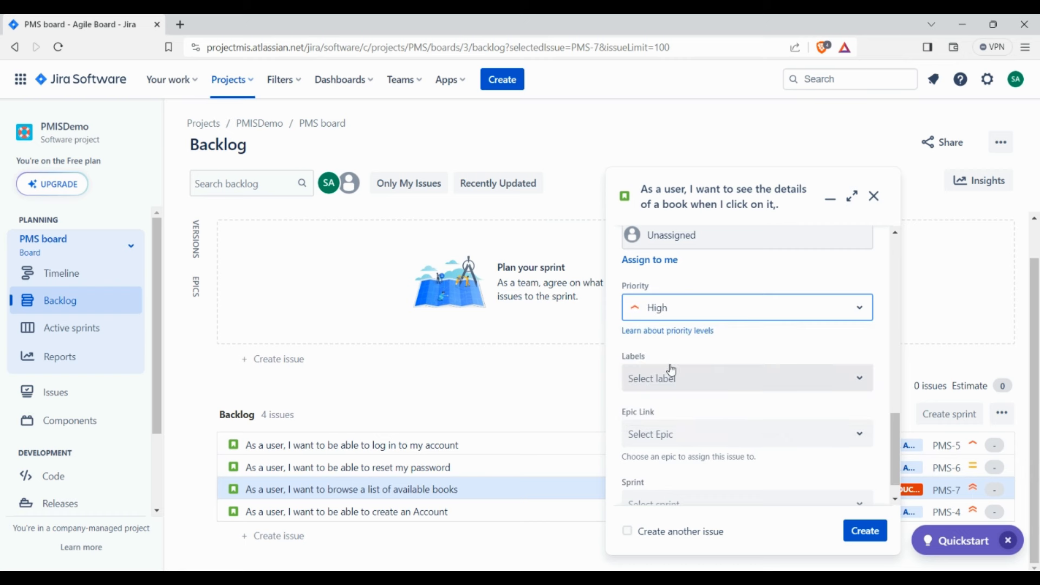
Link the book-details story to the Implement Product Catalog epic and create it, clearing the creation notification.
scroll(671, 360, "down", 1)
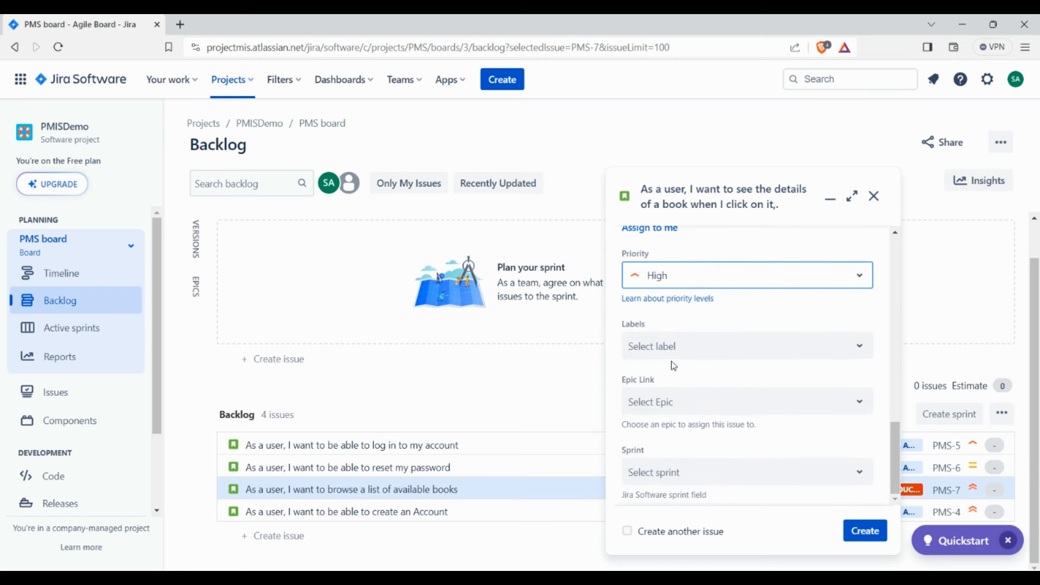
left_click(682, 411)
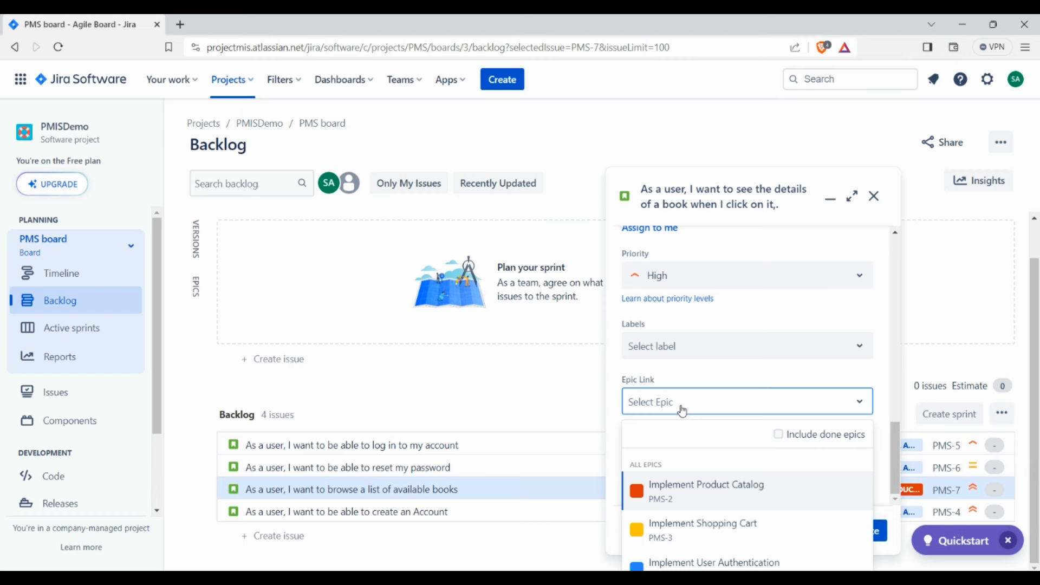
left_click(732, 492)
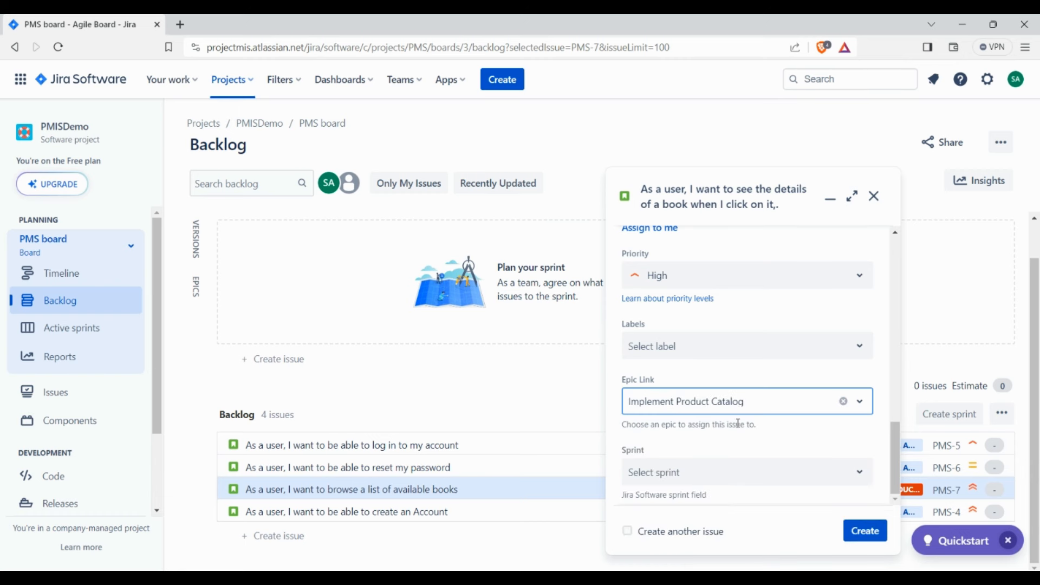
left_click(868, 537)
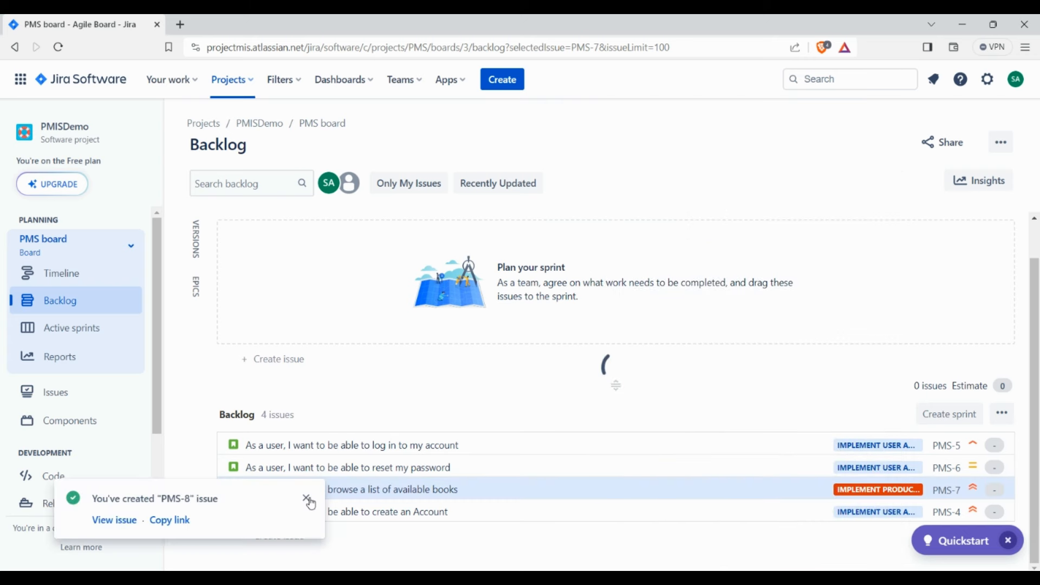
left_click(307, 498)
scroll(745, 414, "down", 2)
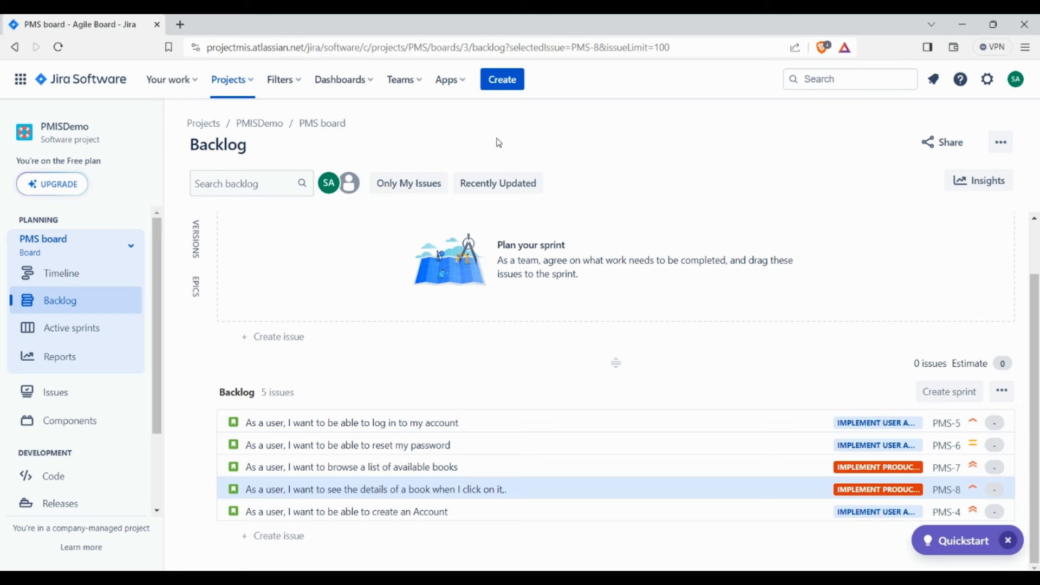
Start another PMISDemo story with the summary "As a user, I want to add books to my shopping cart".
left_click(502, 82)
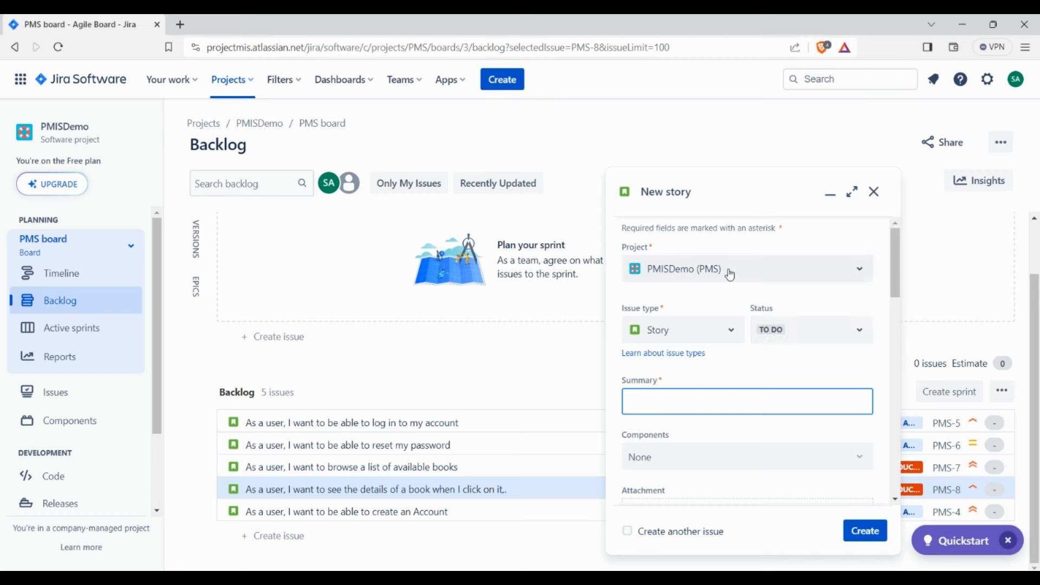
left_click(660, 402)
type("As a s")
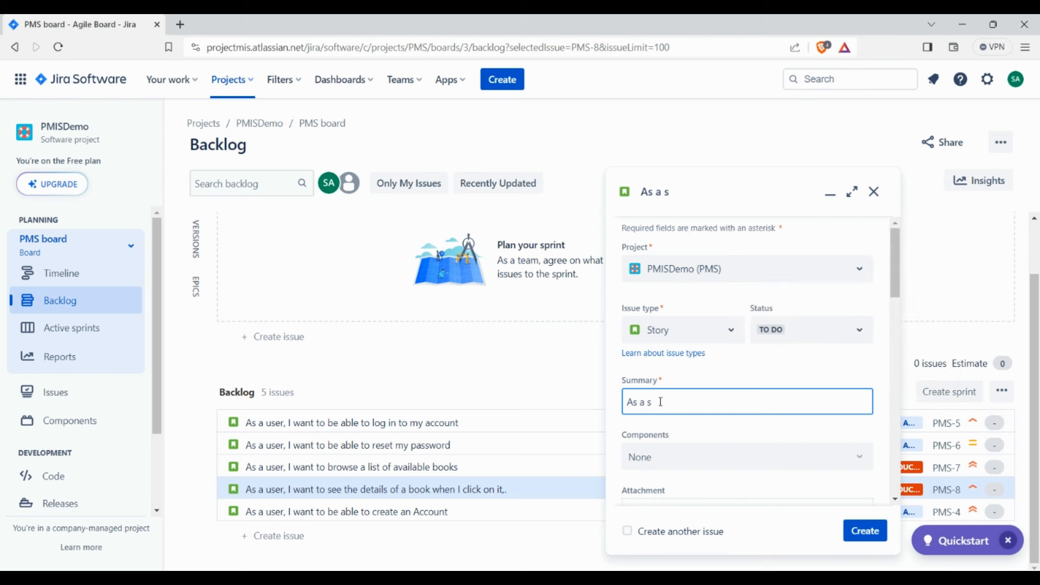
key("BackSpace")
type("use")
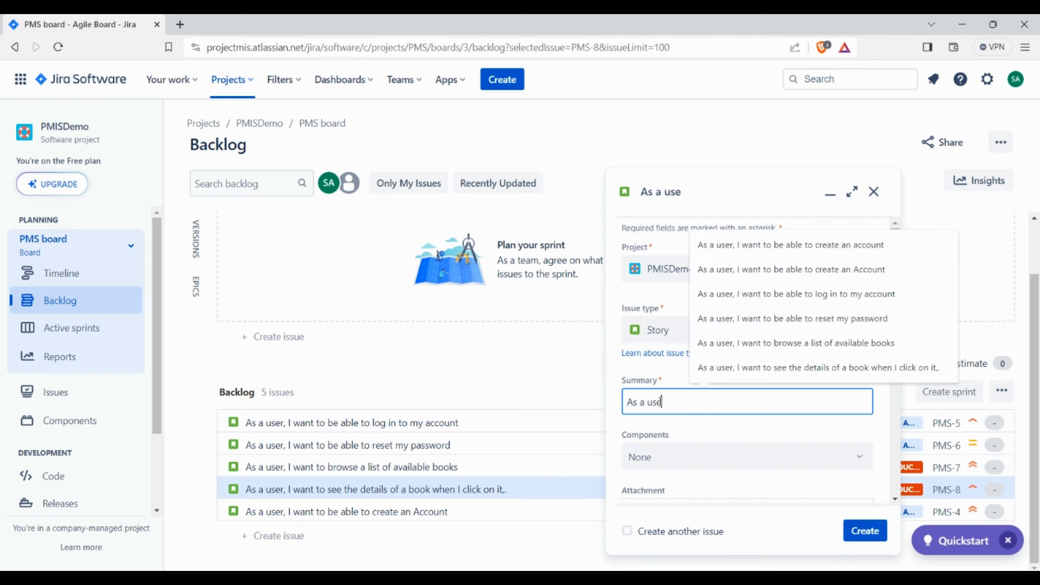
type("r, I want to add books")
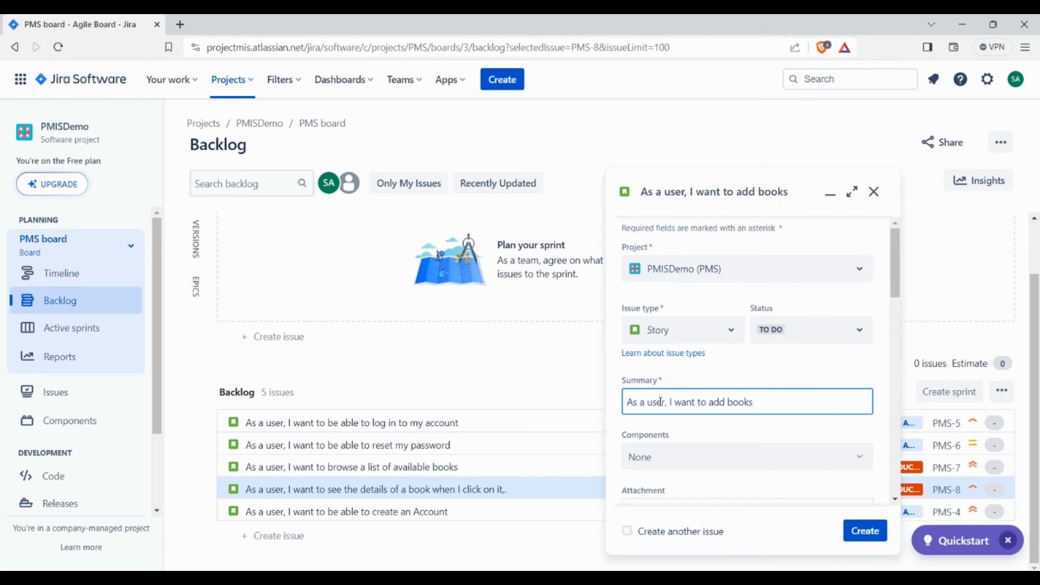
type(" to my sho")
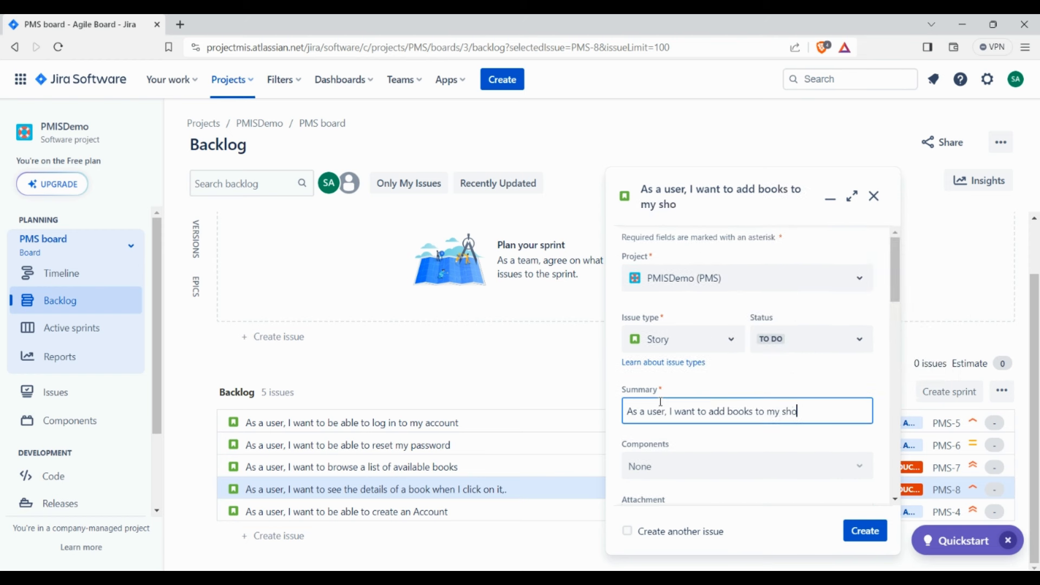
type("pping cart")
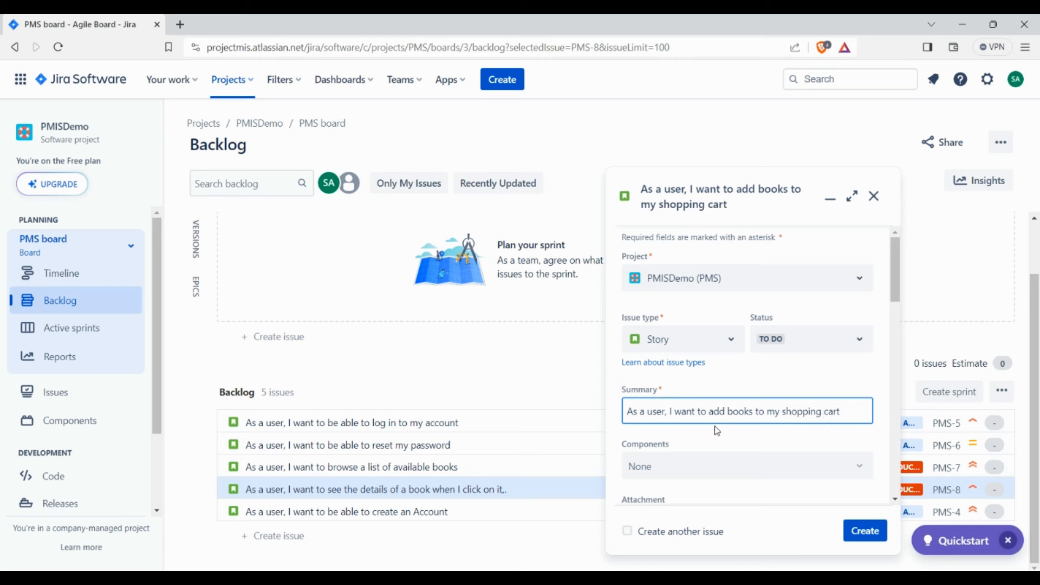
Replace the add-to-cart story's description template with a copy of its summary text.
key("ctrl+a")
key("ctrl+c")
scroll(720, 430, "down", 3)
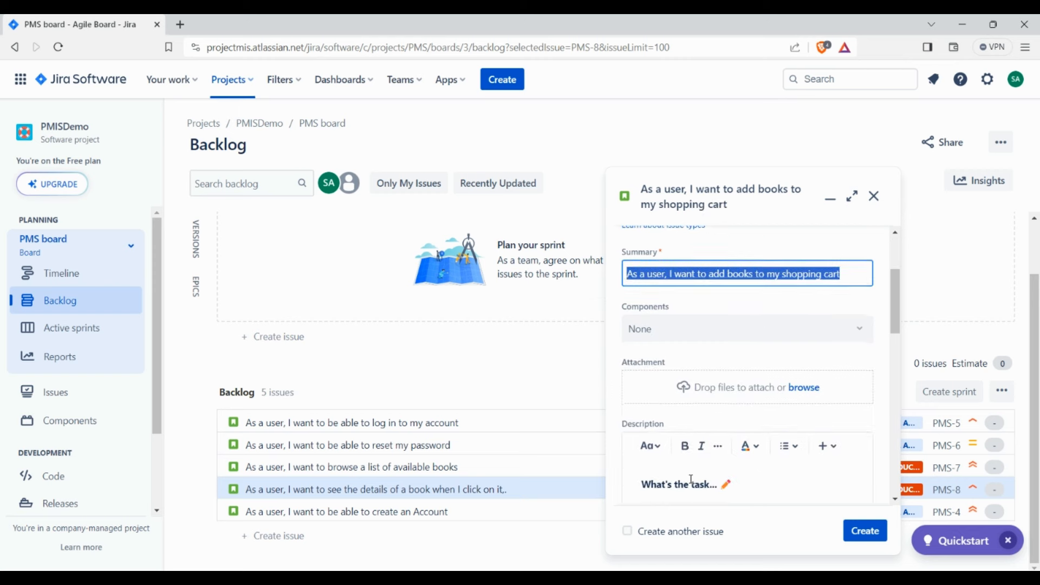
left_click(670, 443)
key("ctrl+a")
key("ctrl+v")
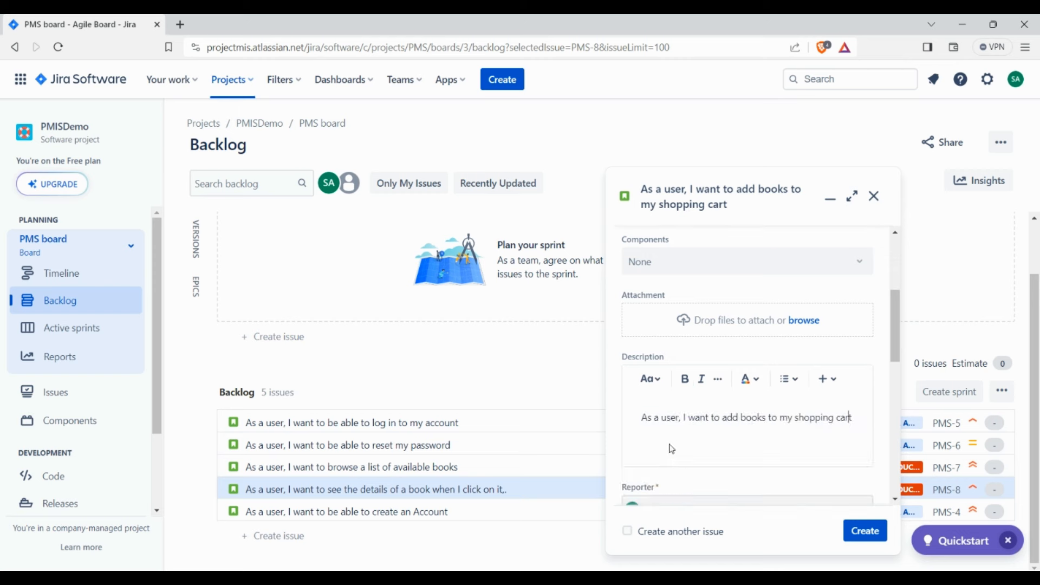
scroll(672, 448, "down", 4)
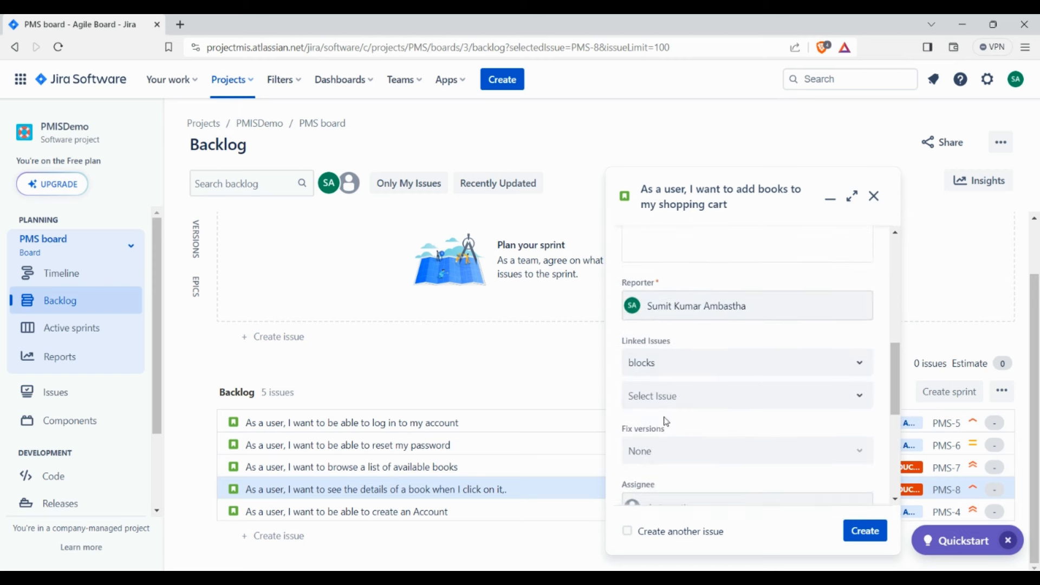
Set the add-to-cart story's assignee to Unassigned and its priority to Highest.
left_click(696, 444)
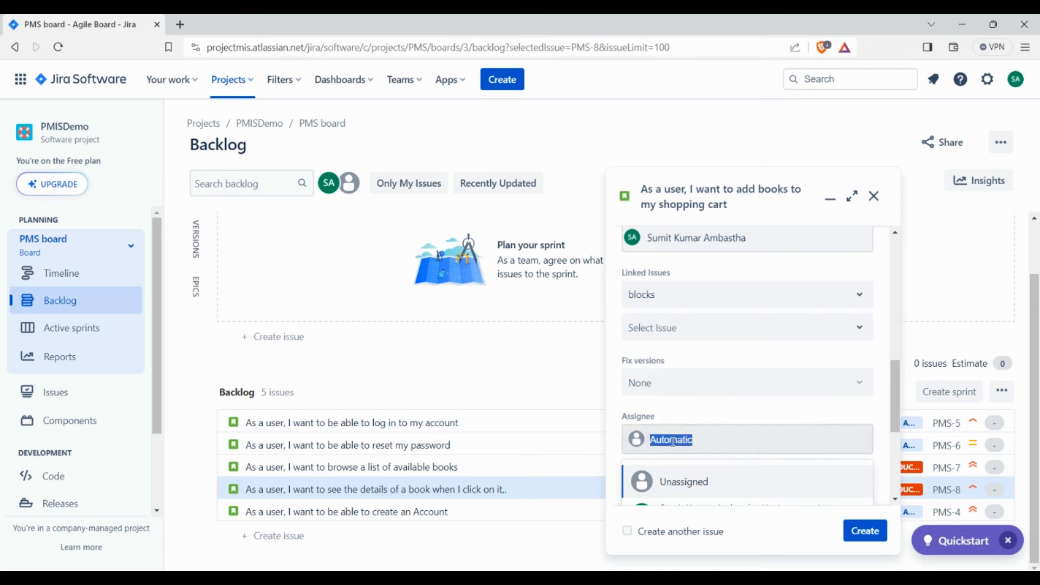
left_click(696, 484)
scroll(747, 395, "down", 3)
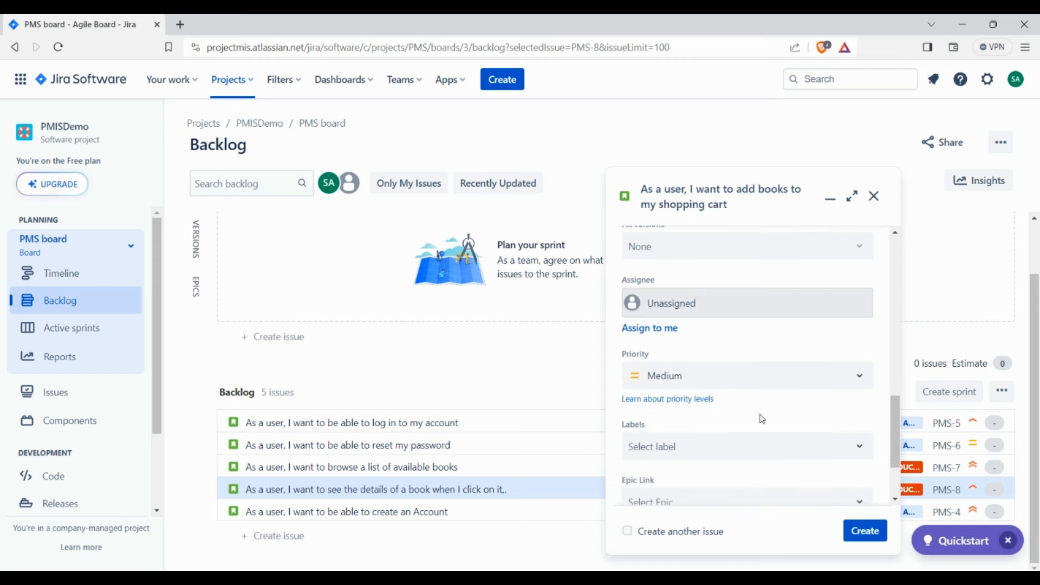
left_click(688, 376)
left_click(665, 412)
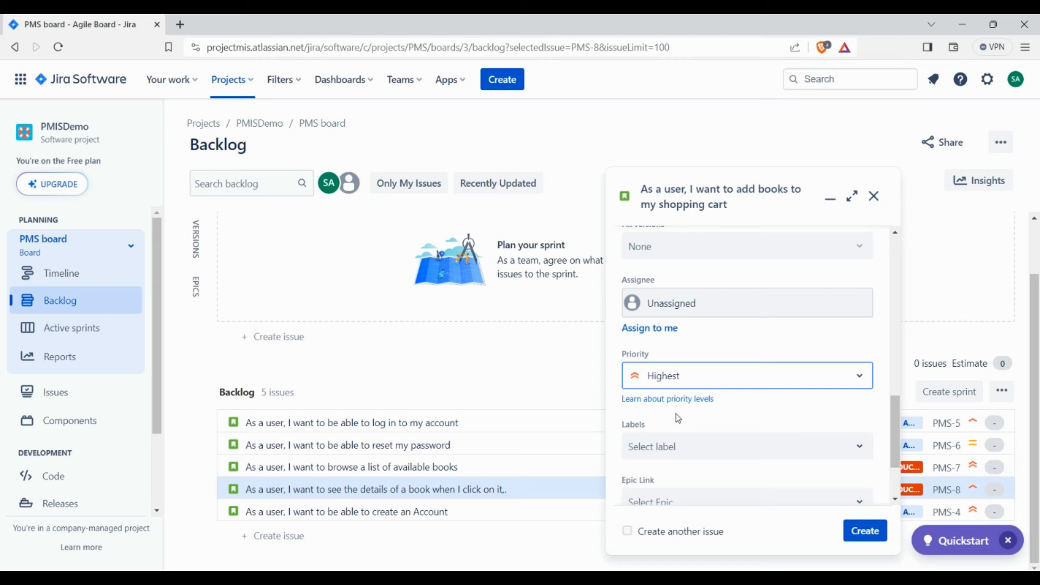
Link the add-to-cart story to the Implement Shopping Cart epic and create it, dismissing the creation notification.
scroll(678, 418, "down", 2)
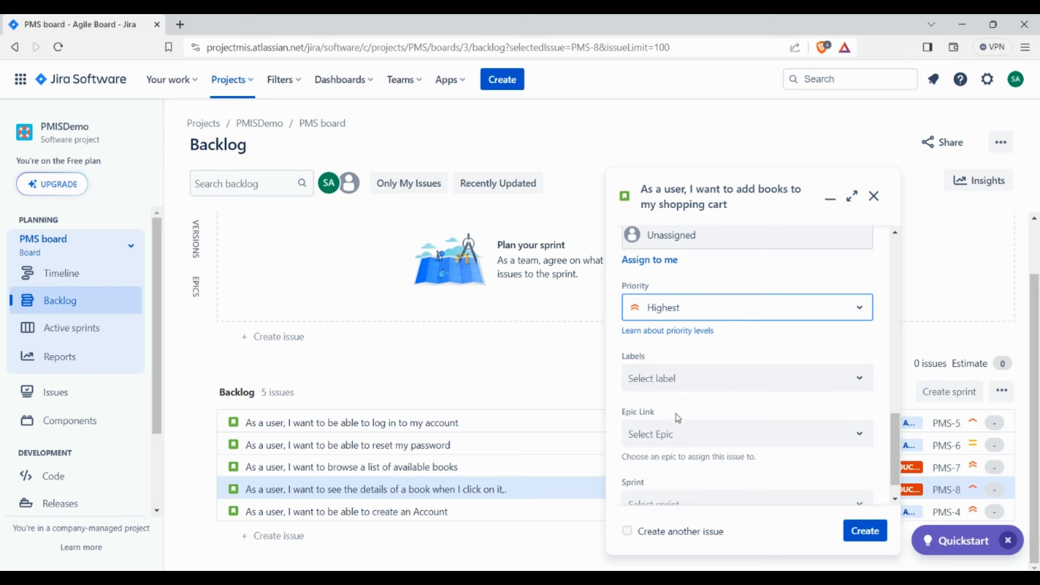
scroll(701, 397, "down", 1)
left_click(683, 403)
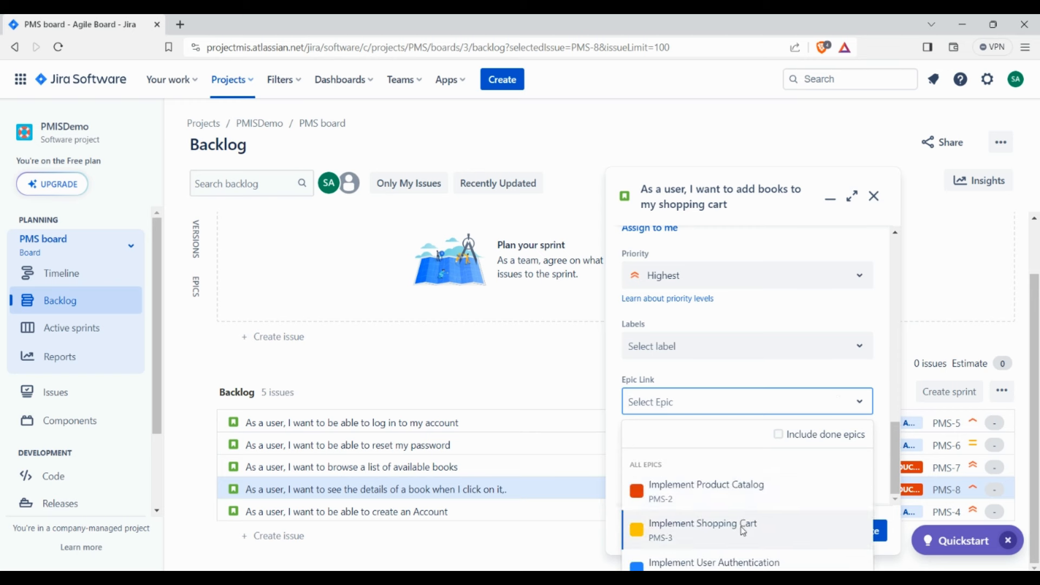
left_click(714, 533)
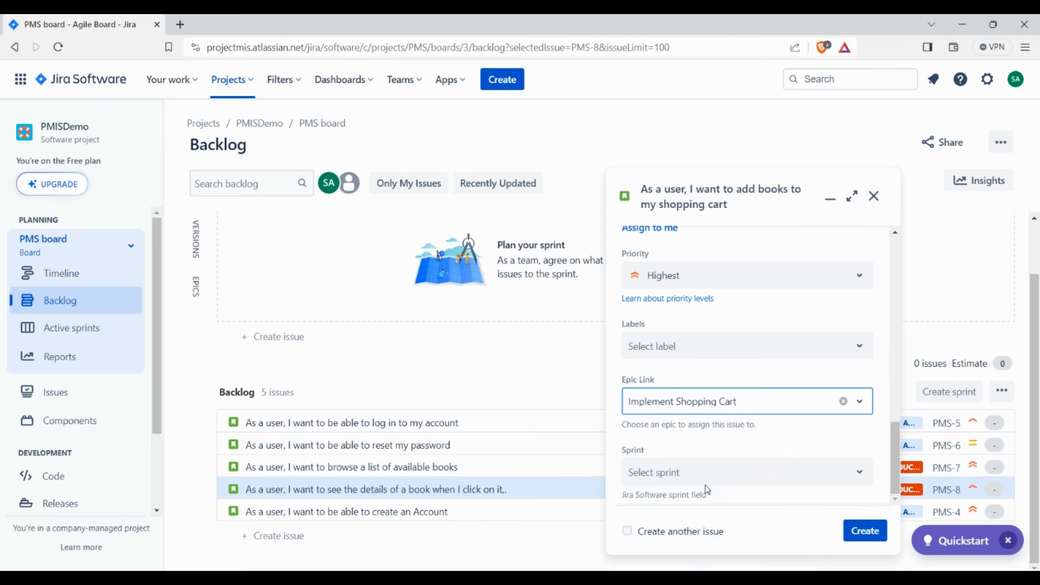
left_click(863, 536)
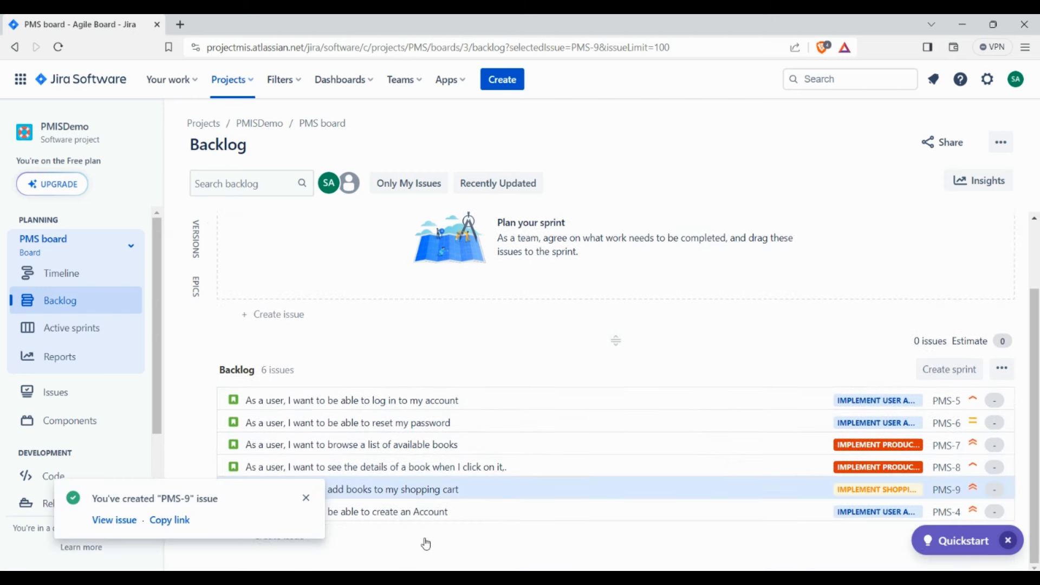
left_click(306, 497)
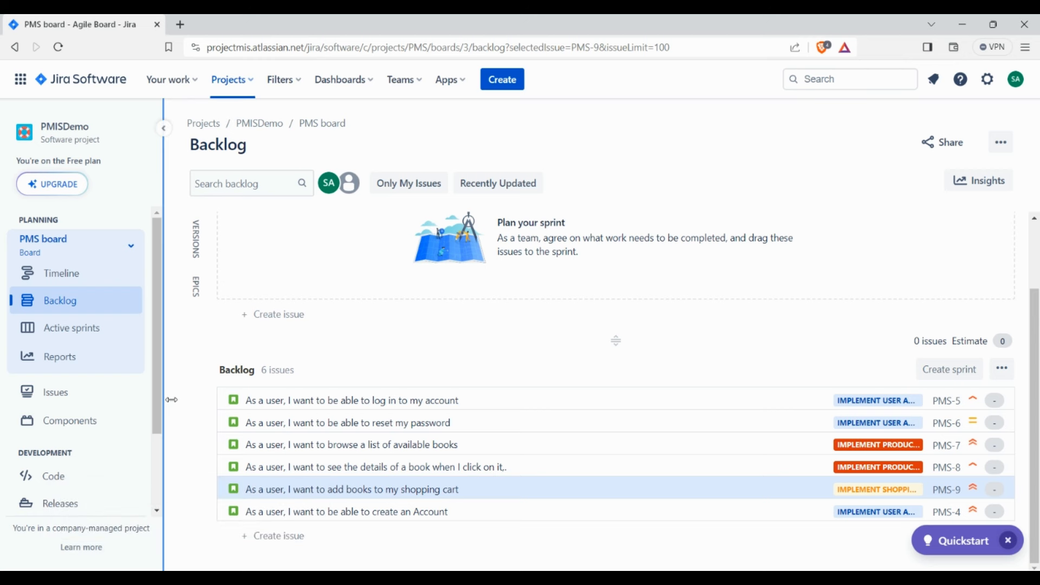
Start another PMISDemo story with the summary "As a user, I want to remove items from my shopping cart".
left_click(506, 82)
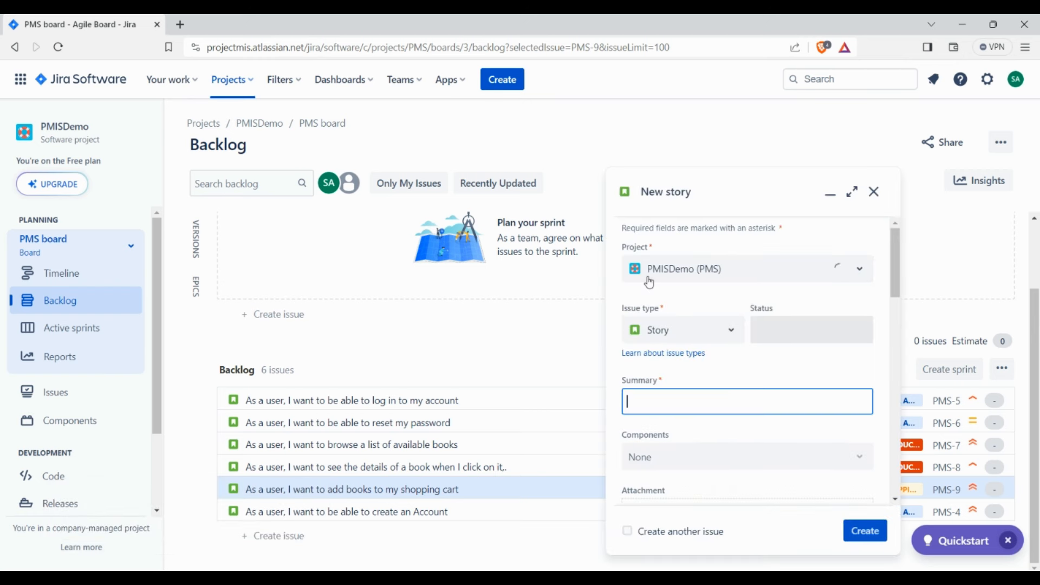
type("A")
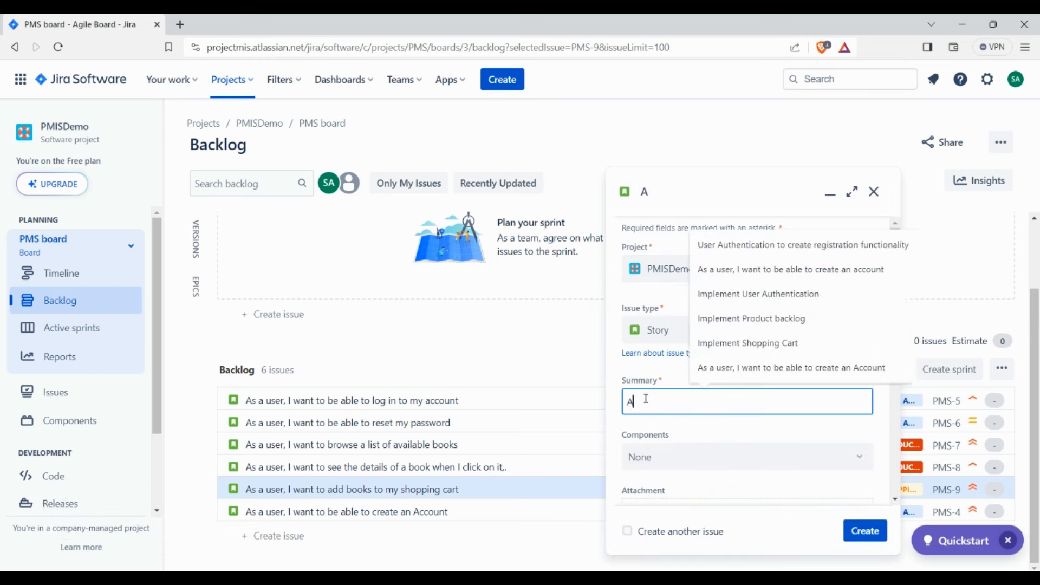
type("s a is")
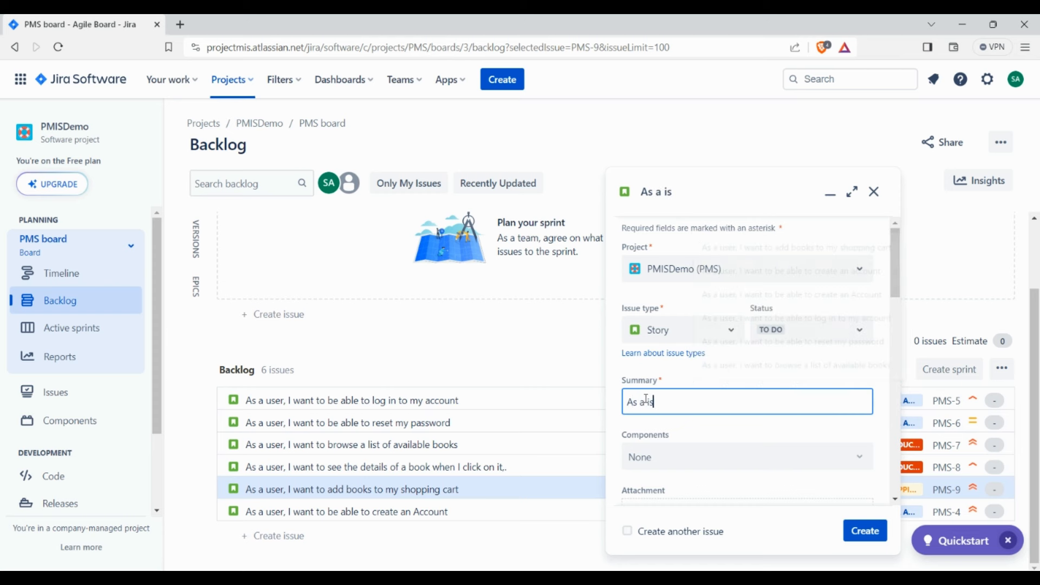
type("er, I wan")
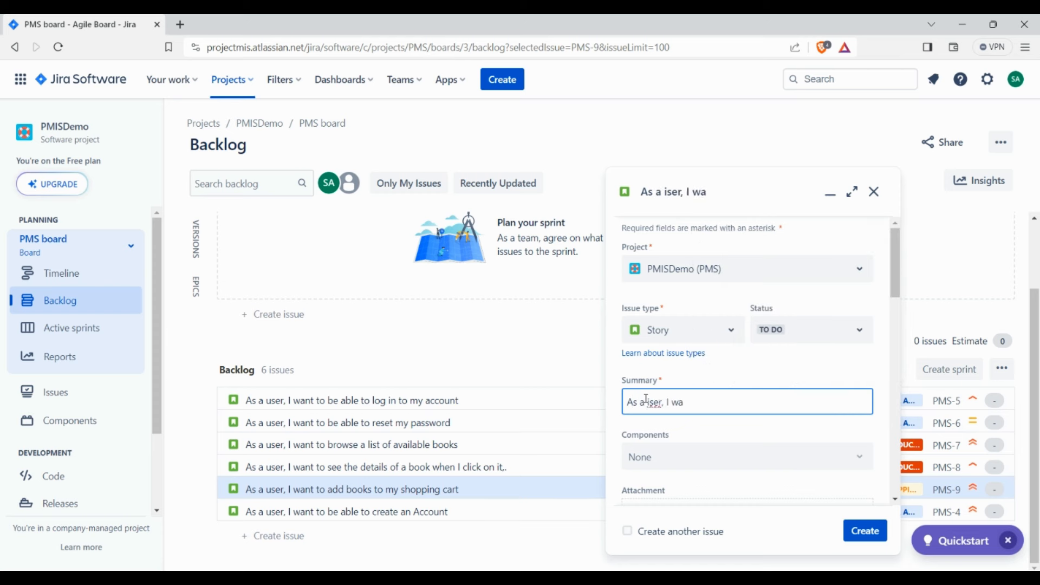
key("BackSpace")
key("BackSpace")
key("BackSpace")
key("BackSpace")
key("BackSpace")
key("BackSpace")
key("BackSpace")
key("BackSpace")
key("BackSpace")
key("BackSpace")
key("BackSpace")
type("use")
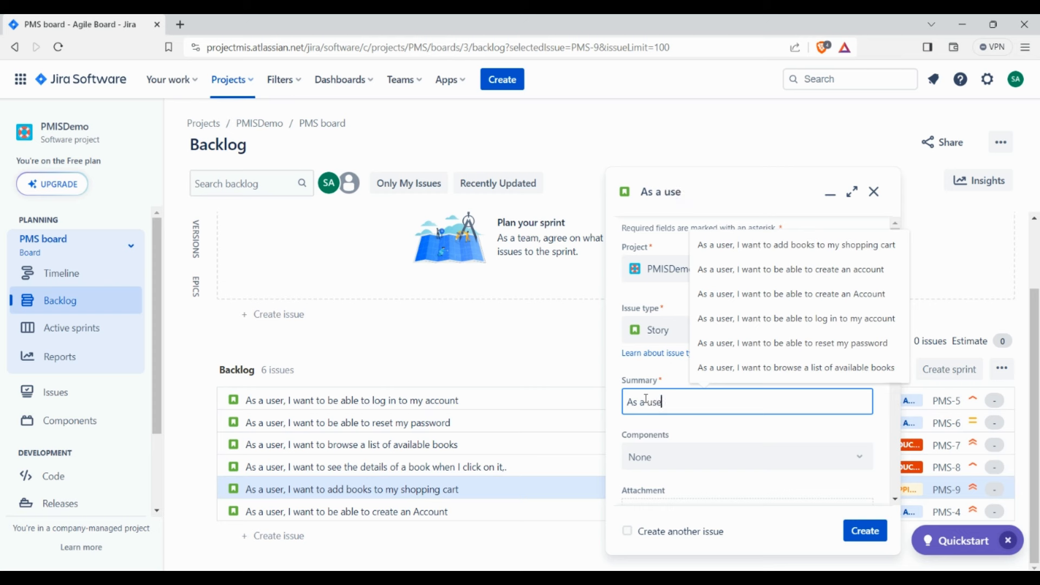
type("r, I want to remove")
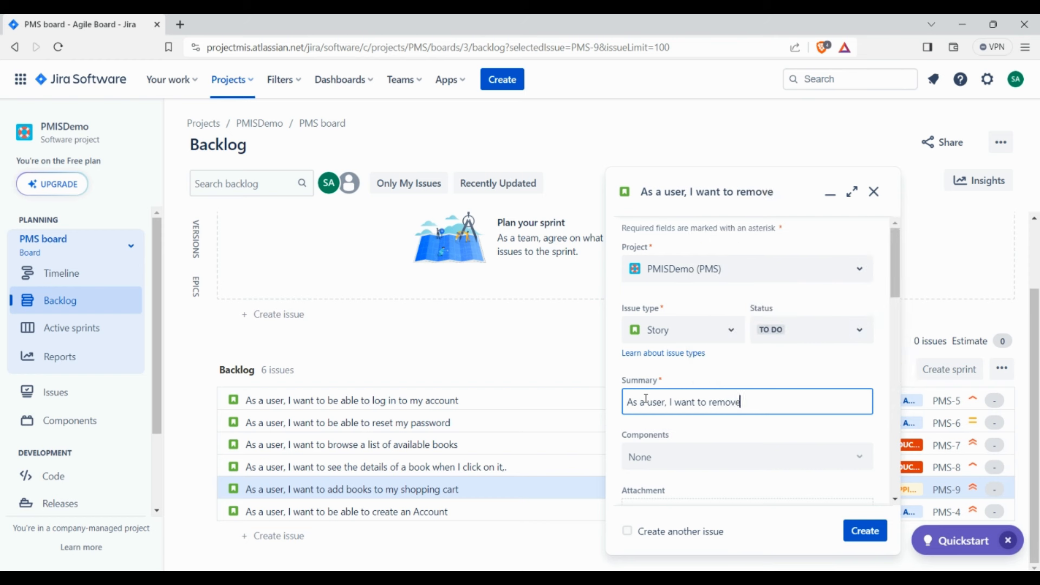
type(" items from m")
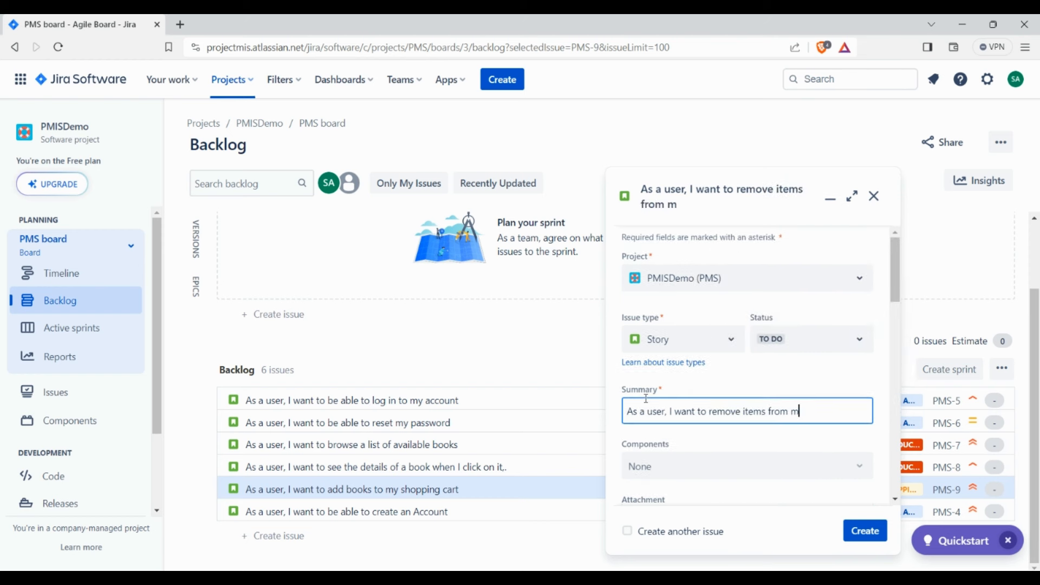
type("y shopping")
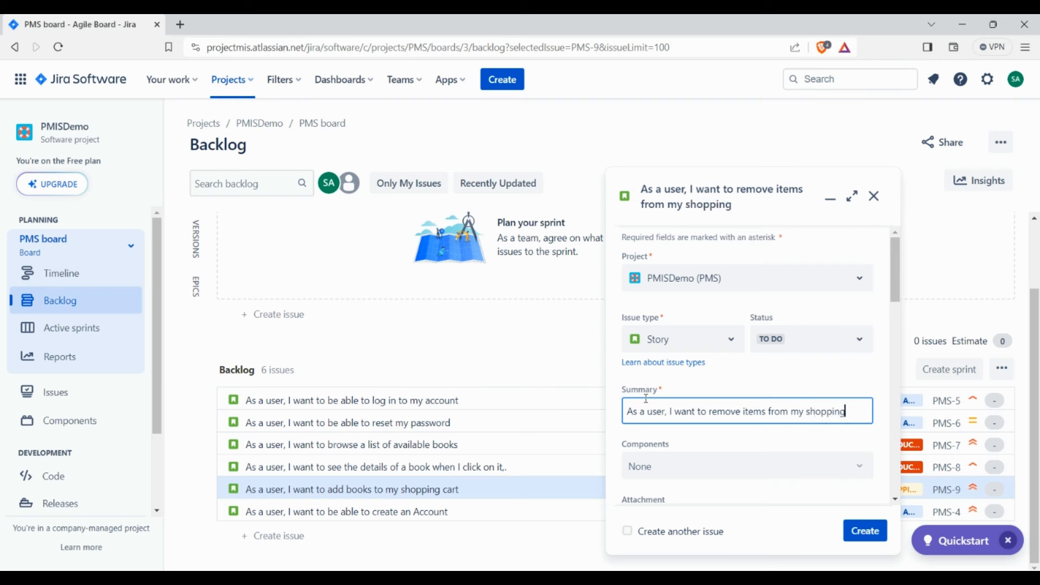
type(" cart")
Replace the remove-items story's description template with a copy of its summary text.
key("ctrl+a")
key("ctrl+c")
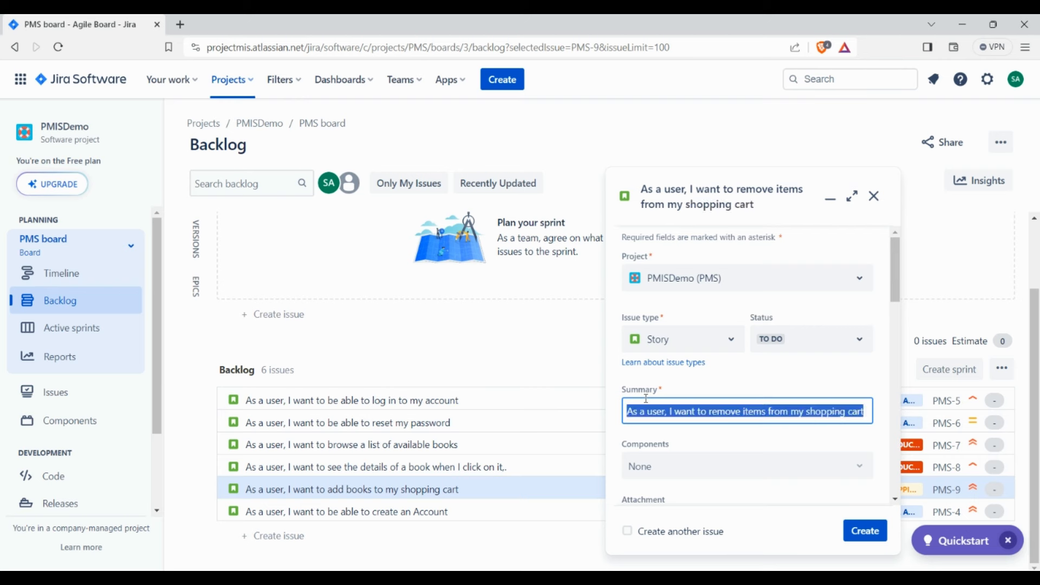
scroll(646, 399, "down", 5)
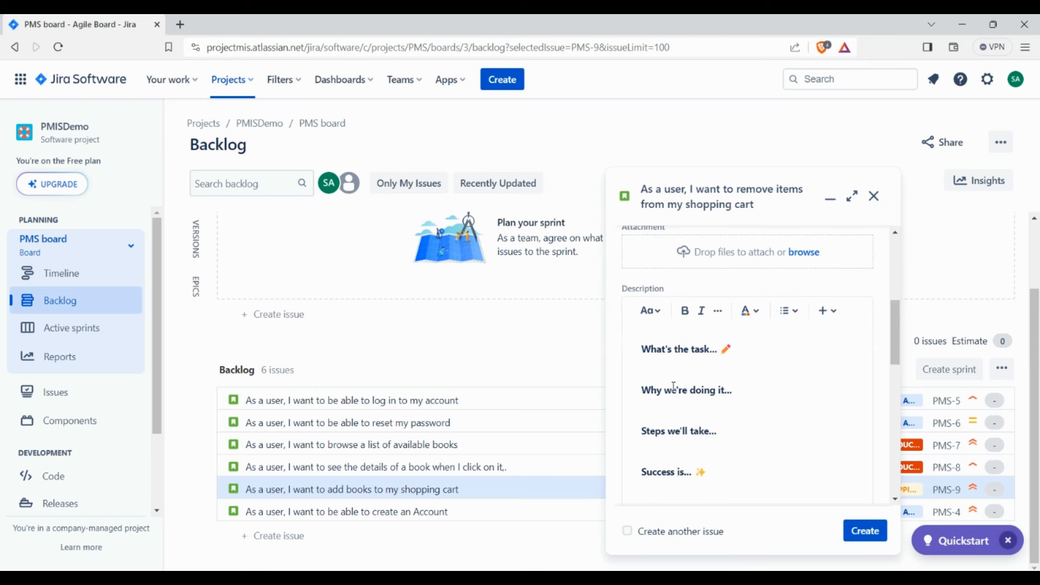
left_click(673, 388)
key("ctrl+a")
key("ctrl+v")
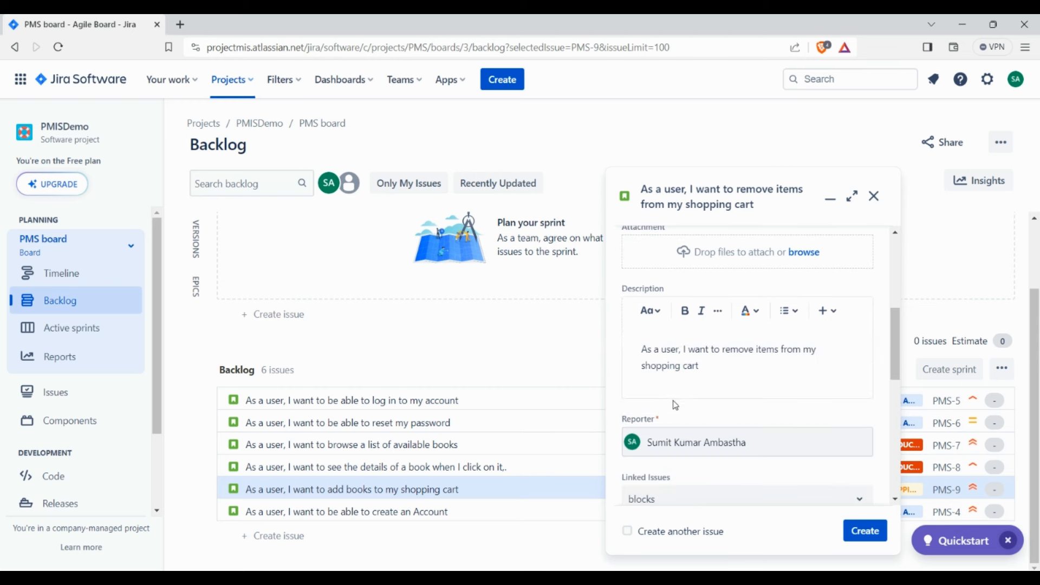
Set the remove-items story's assignee to Unassigned and its priority to High.
scroll(681, 400, "down", 1)
scroll(681, 400, "down", 3)
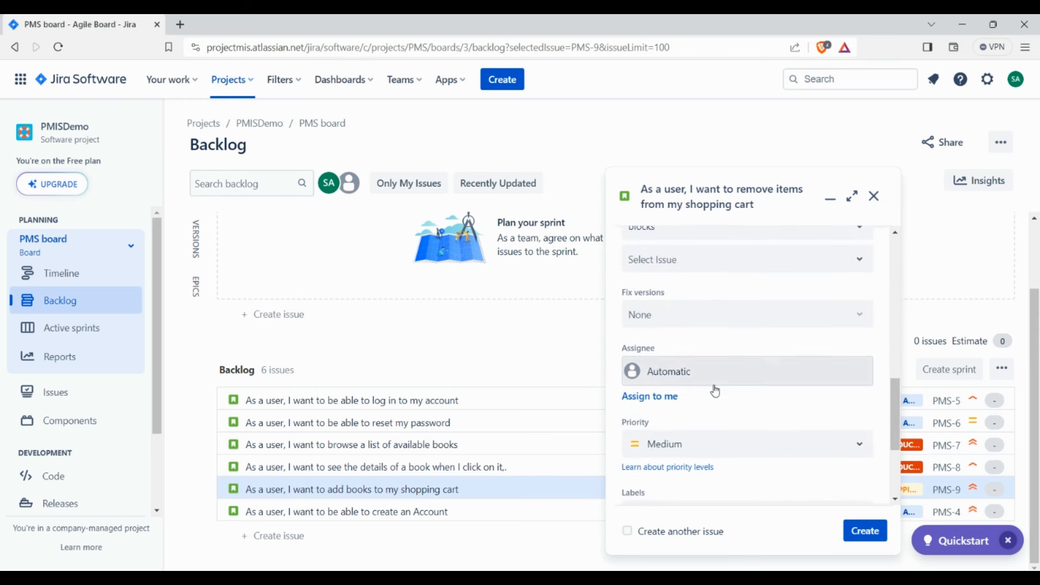
left_click(704, 381)
left_click(688, 413)
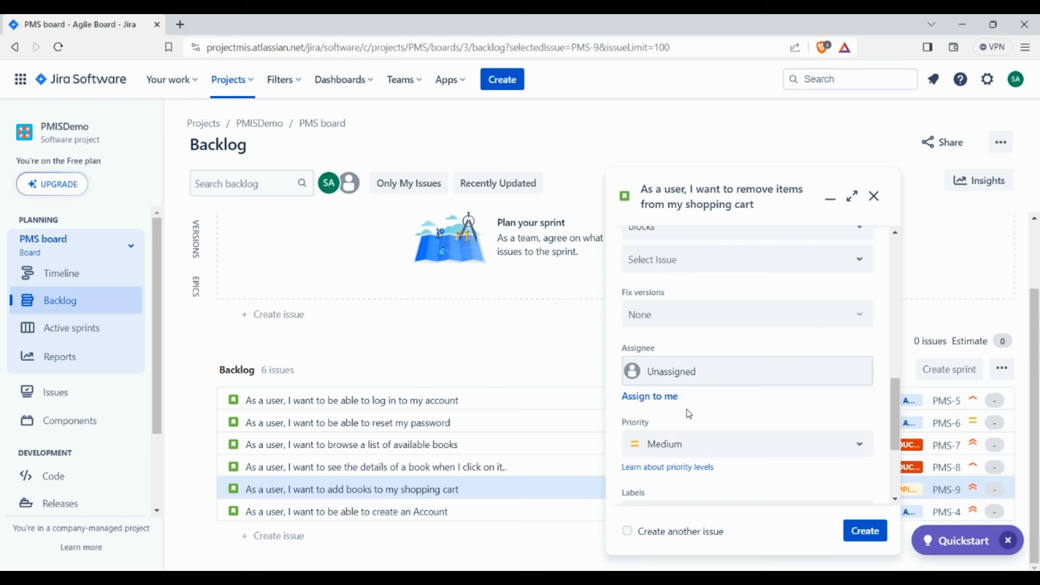
scroll(688, 414, "down", 1)
left_click(675, 385)
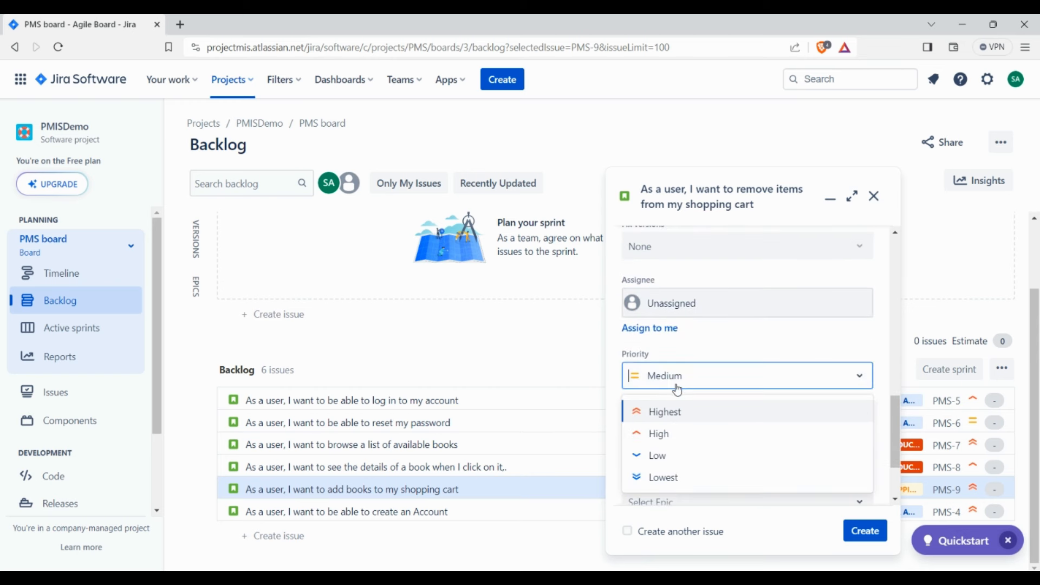
left_click(661, 432)
Link the remove-items story to the Implement Shopping Cart epic and create it, dismissing the creation notification.
scroll(719, 381, "down", 2)
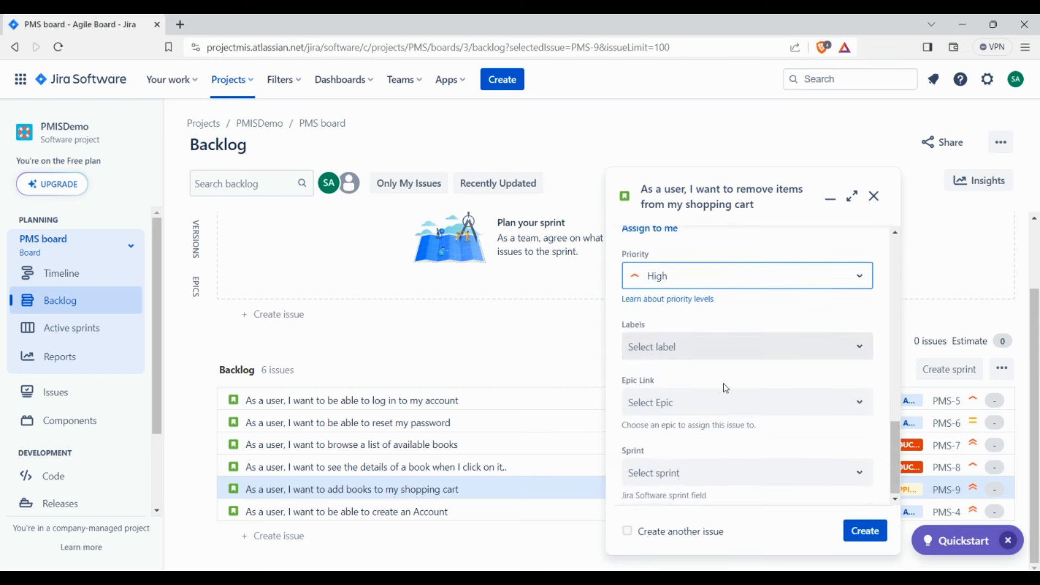
left_click(654, 405)
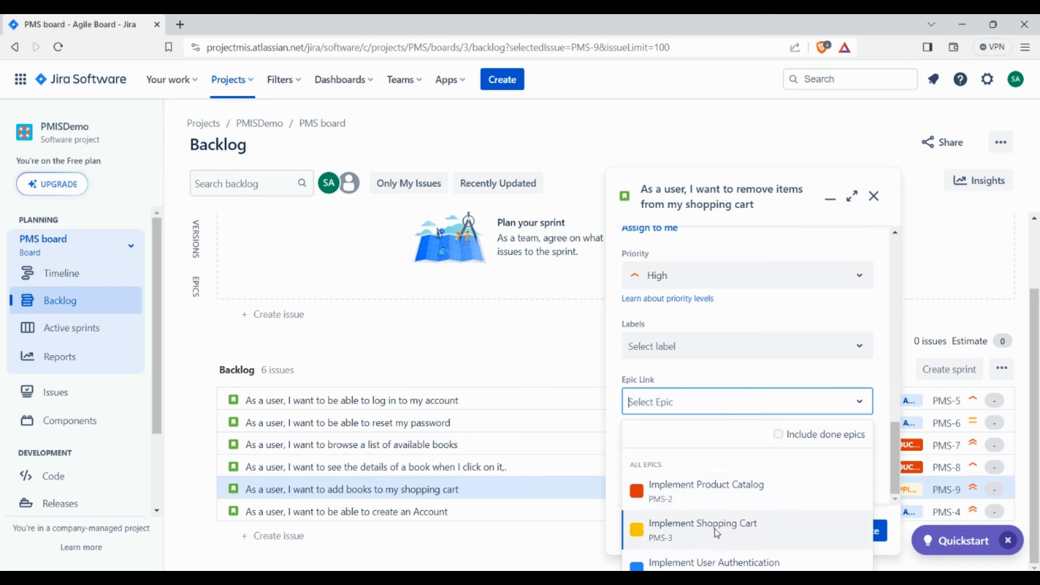
left_click(720, 541)
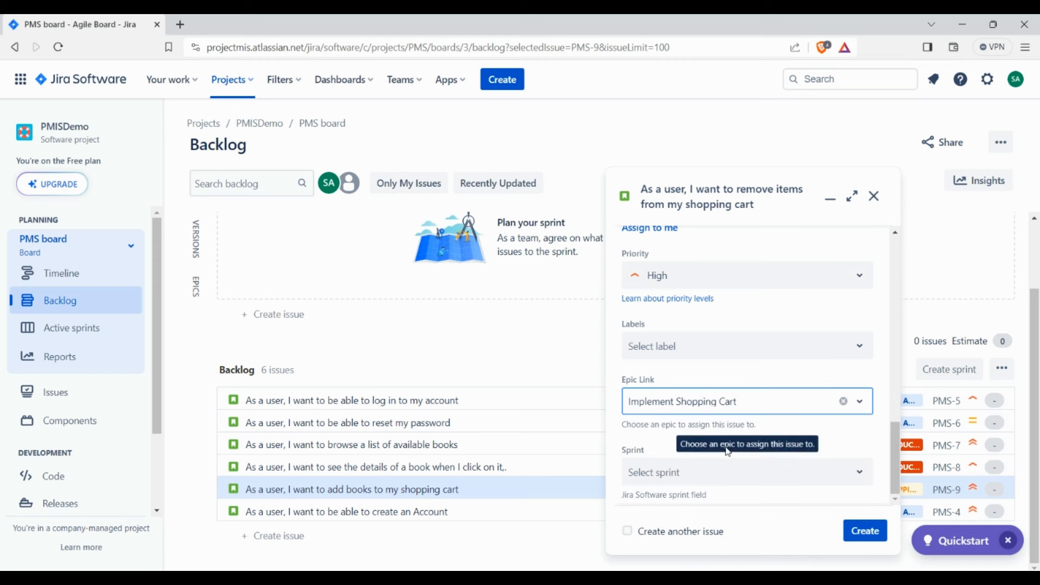
left_click(860, 530)
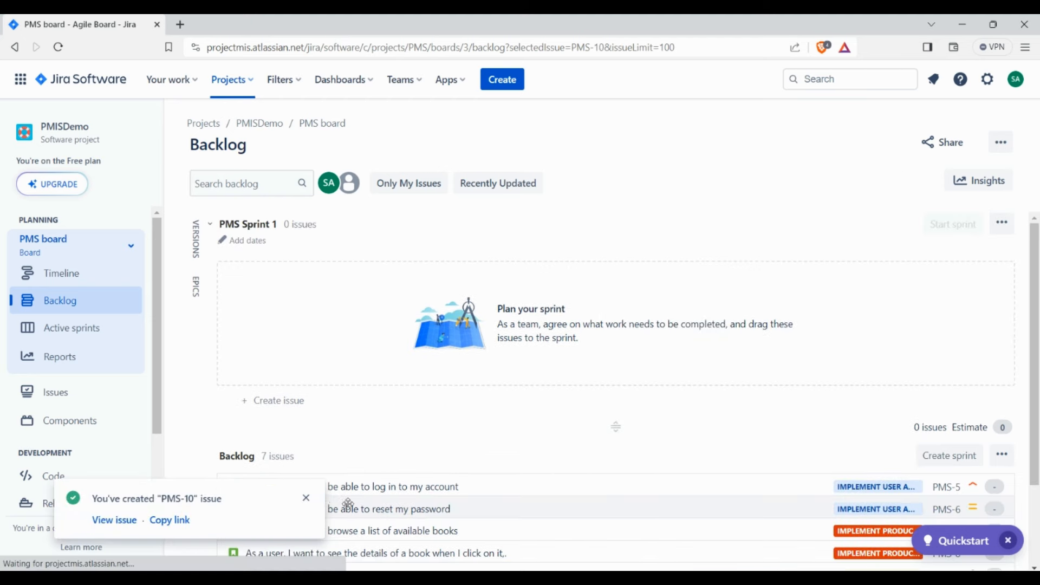
left_click(306, 497)
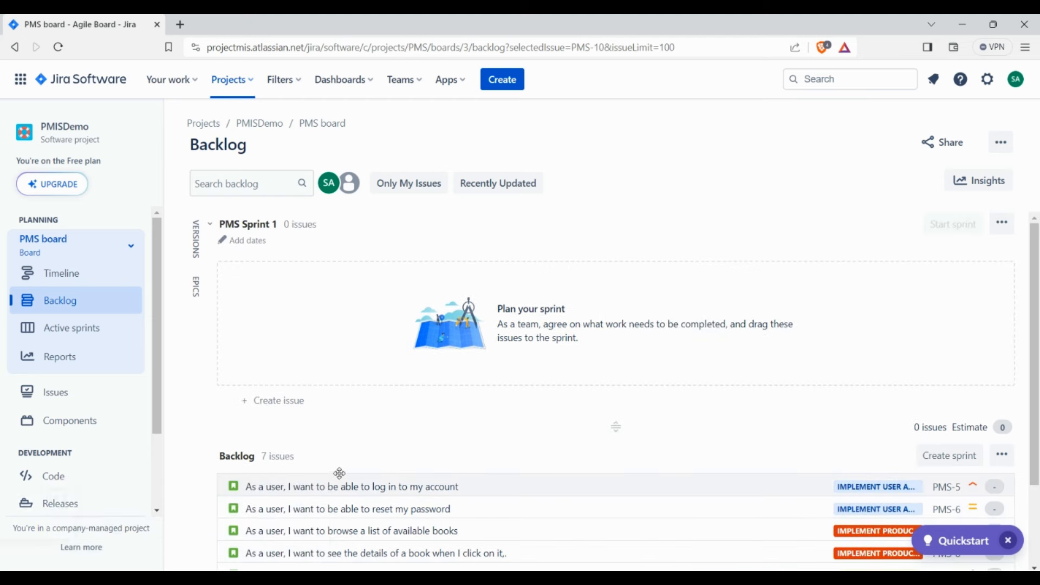
Start another PMISDemo story with the summary "As a user, I want to see the total price of items in my cart".
left_click(494, 85)
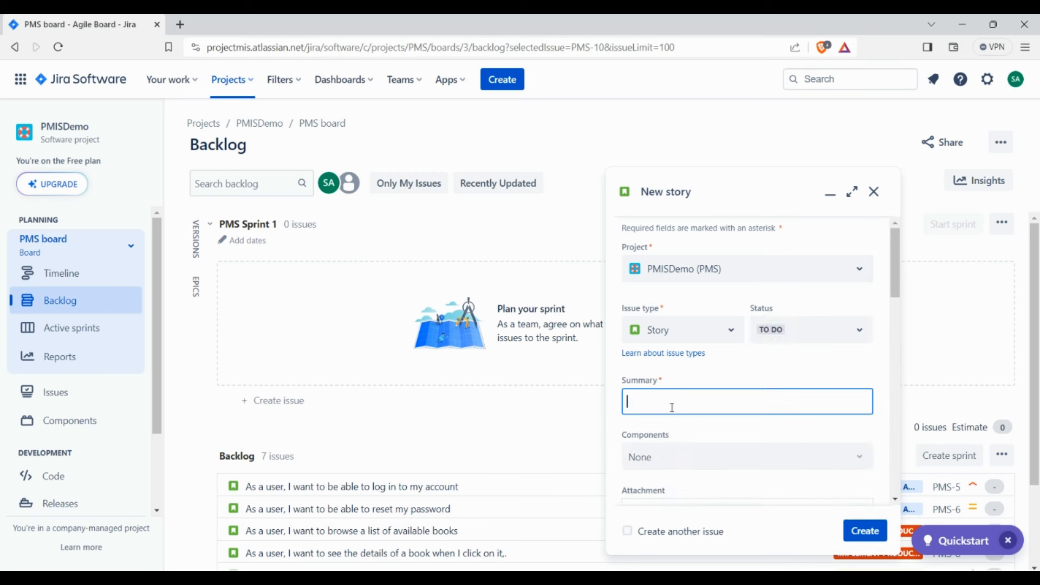
type("As a user")
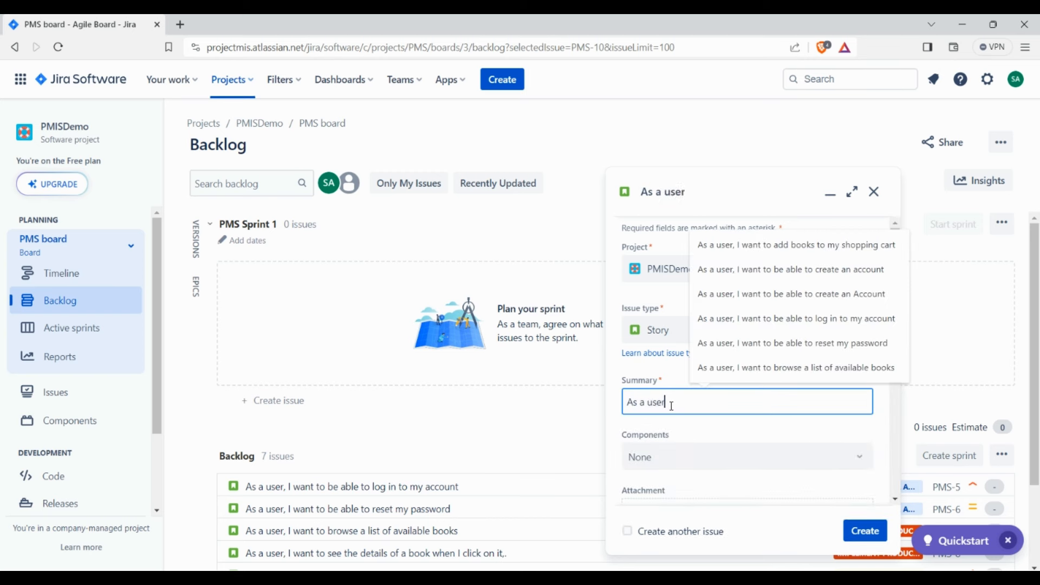
type(", I want to s")
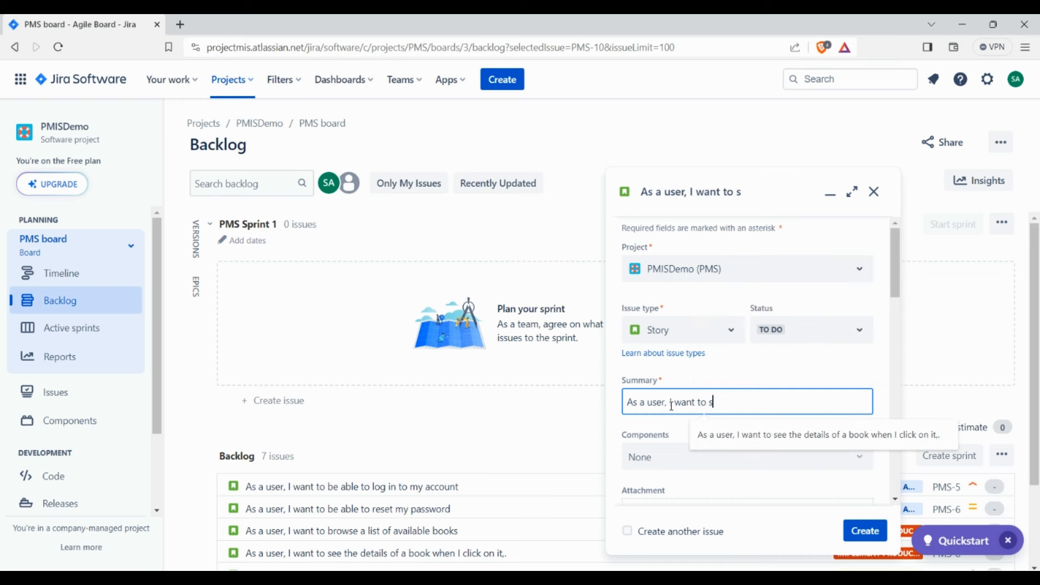
type("ee the tot")
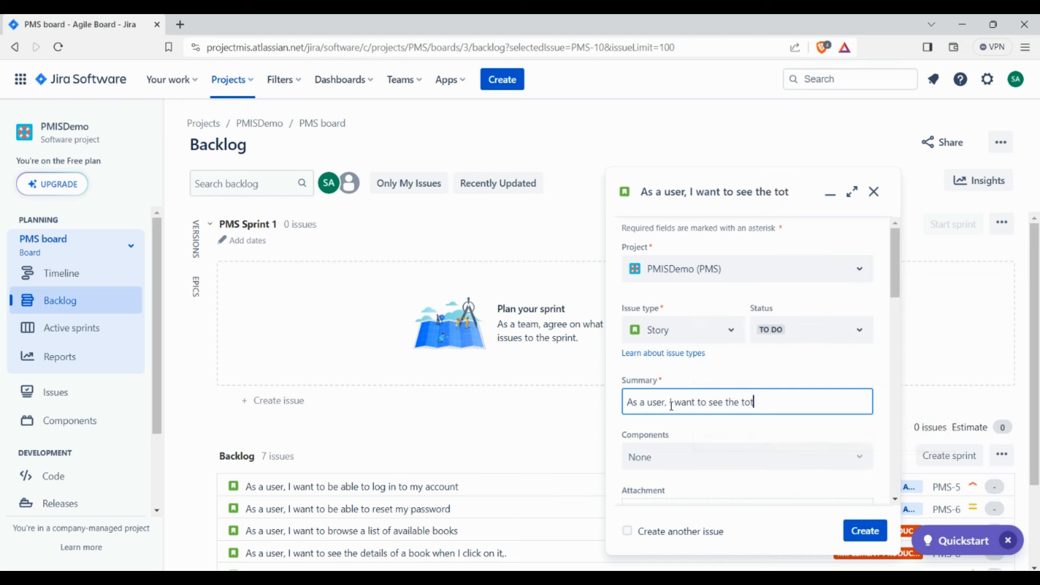
type("al price")
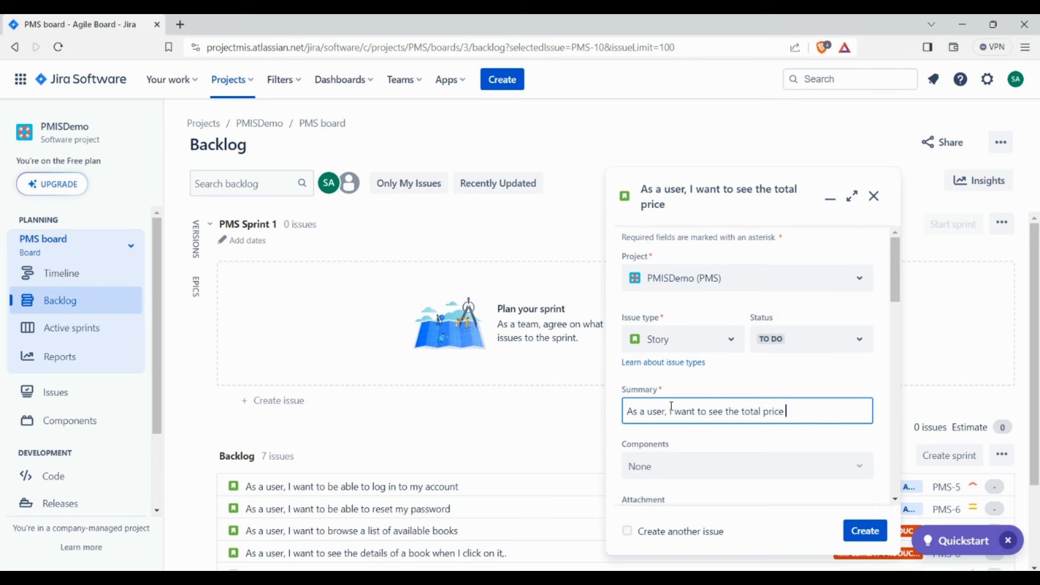
type(" of items in my cart")
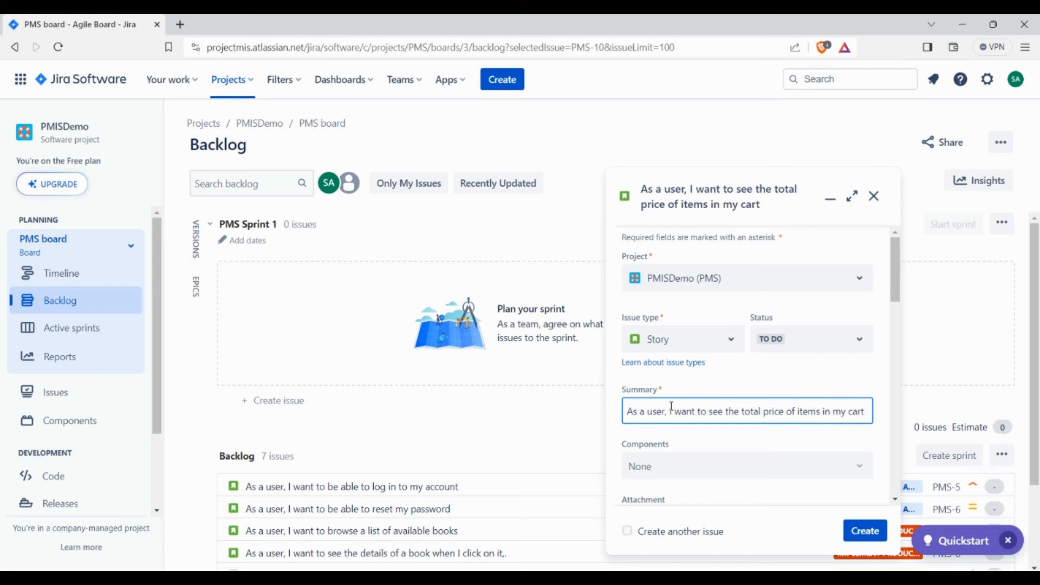
Replace the total-price story's description template with a copy of its summary text.
triple_click(671, 411)
key("ctrl+c")
scroll(672, 389, "down", 4)
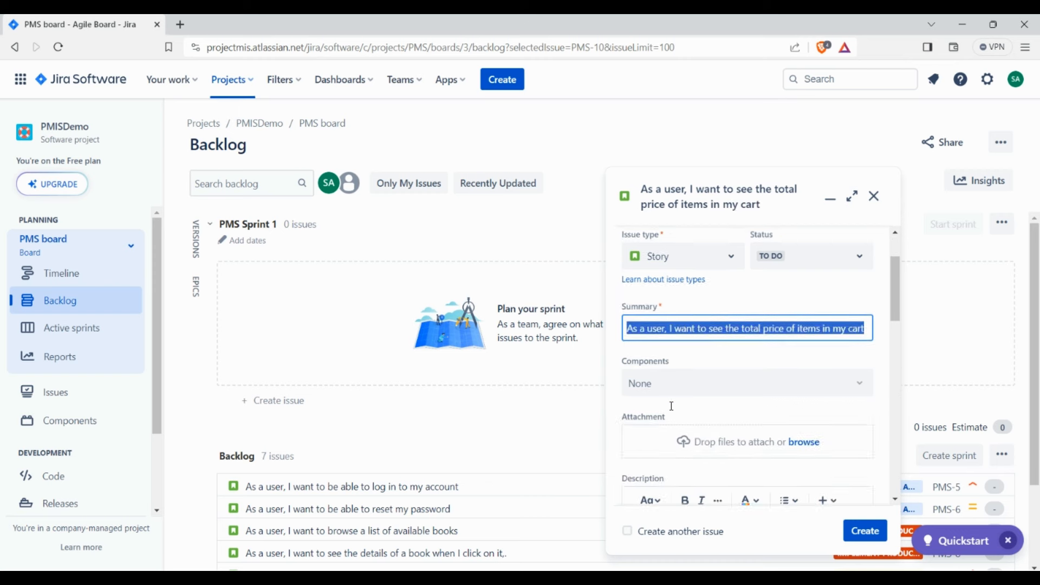
left_click(698, 417)
key("ctrl+a")
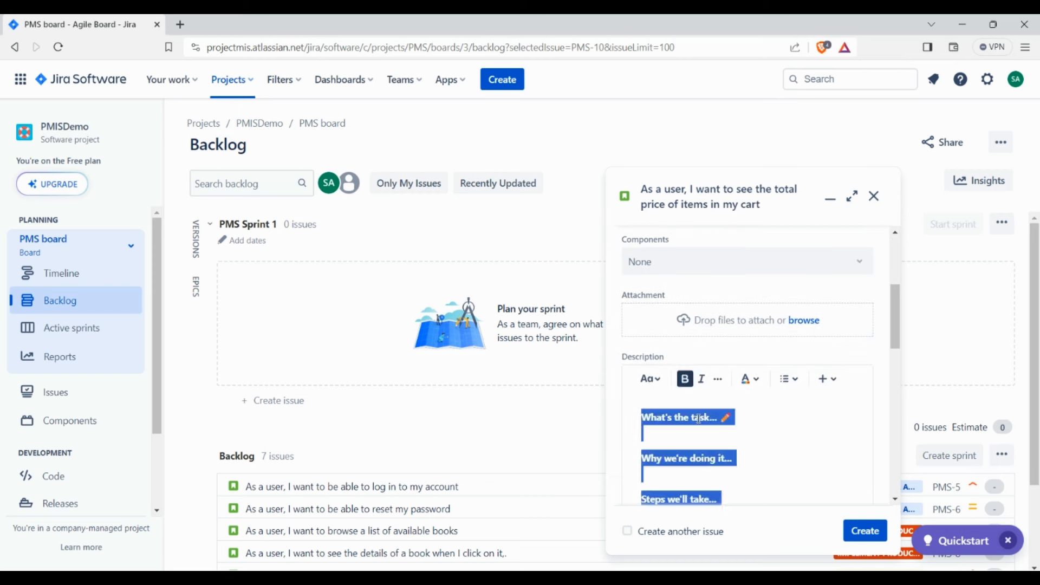
key("ctrl+v")
Set the total-price story's assignee to Unassigned.
scroll(697, 423, "down", 3)
scroll(687, 428, "down", 4)
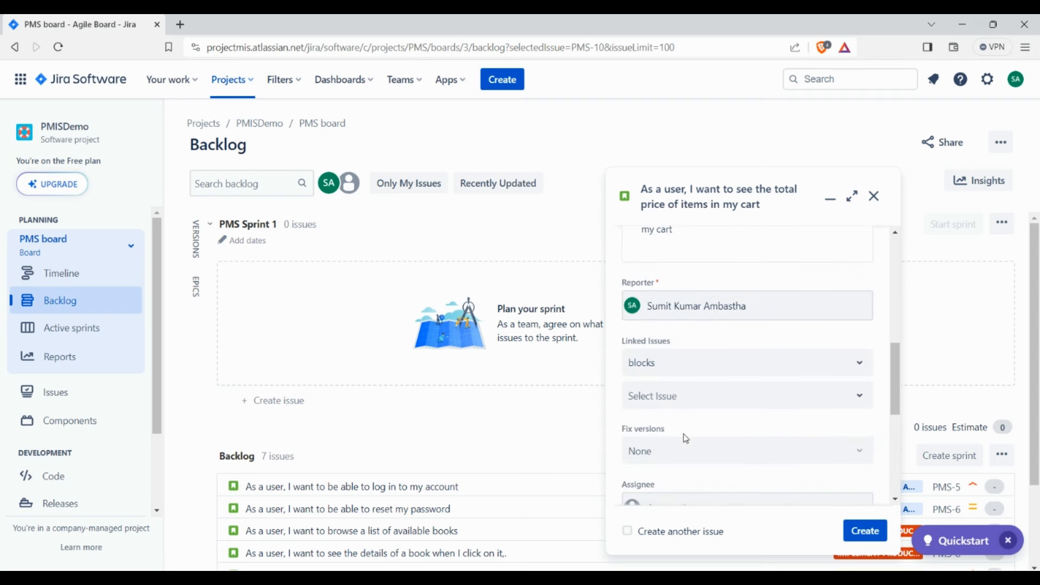
left_click(672, 373)
left_click(693, 413)
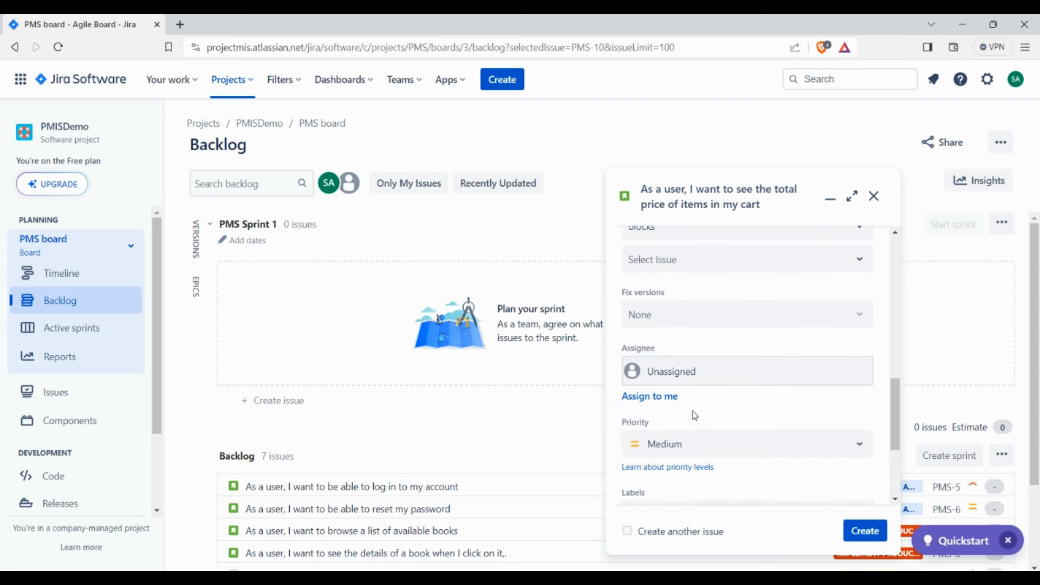
Link the new story about the cart's total price to the epic Implement Shopping Cart and create the issue.
scroll(691, 409, "down", 1)
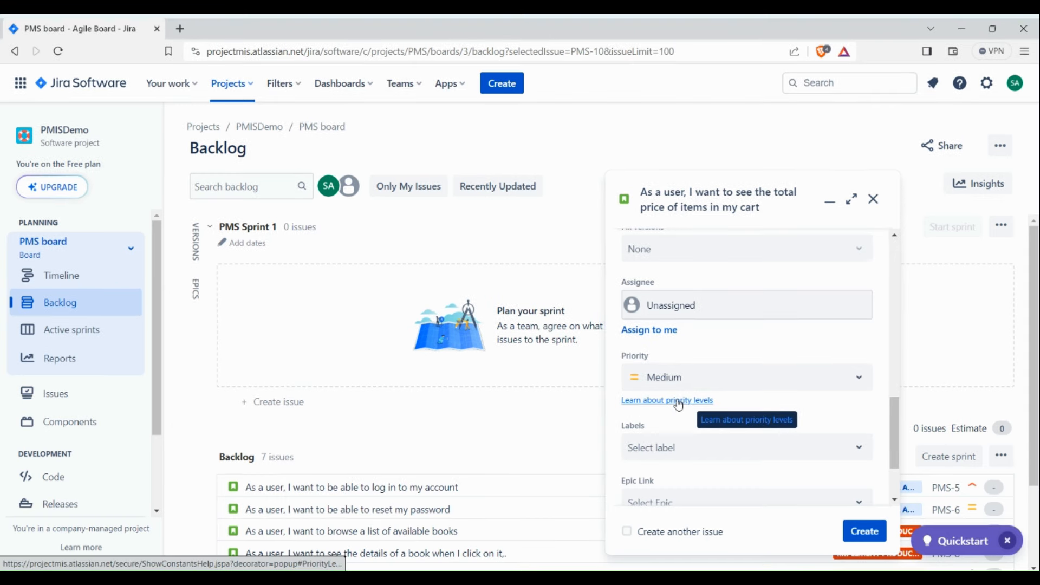
scroll(677, 405, "down", 2)
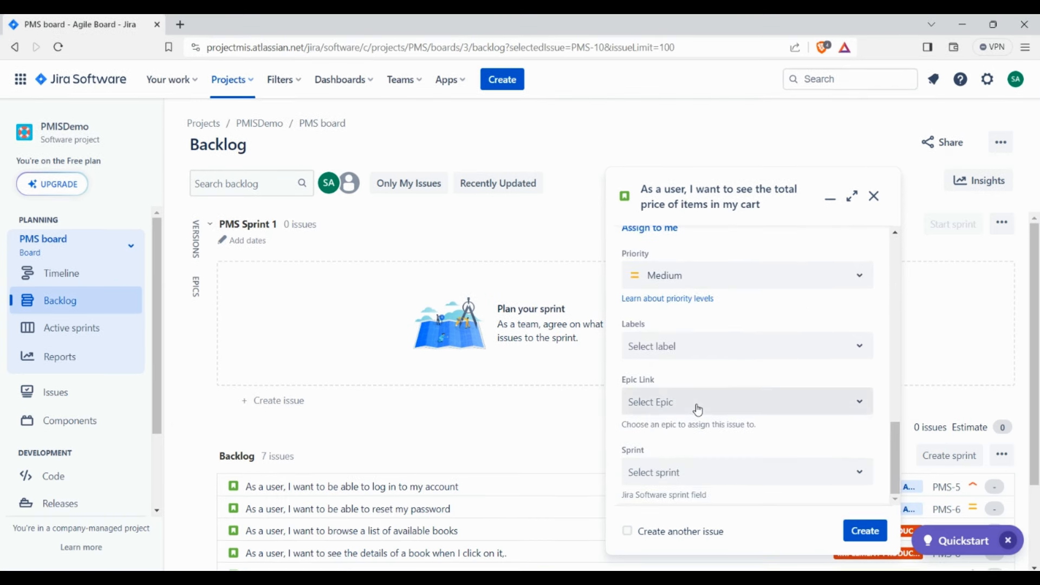
left_click(682, 411)
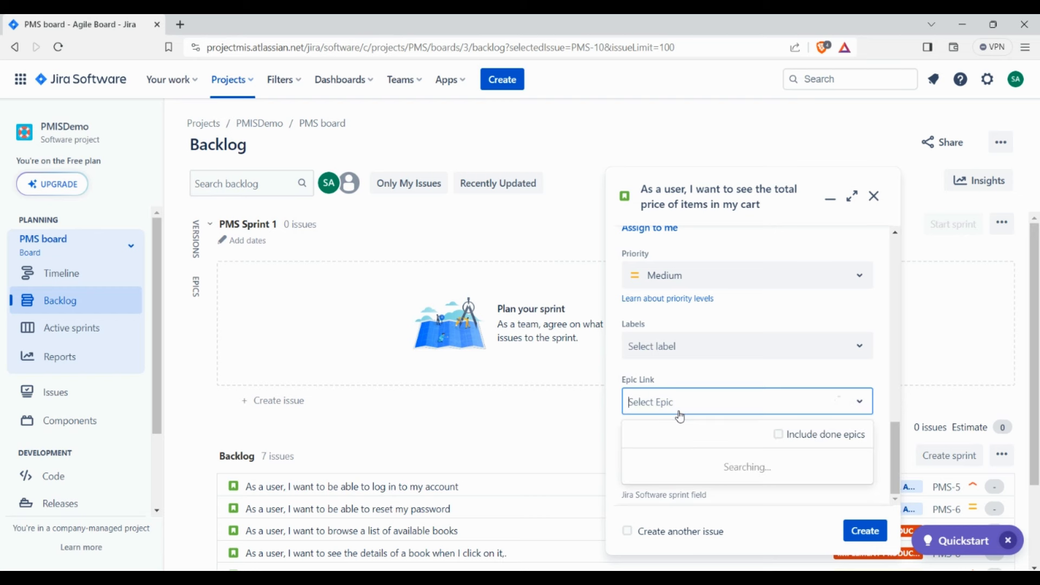
left_click(721, 528)
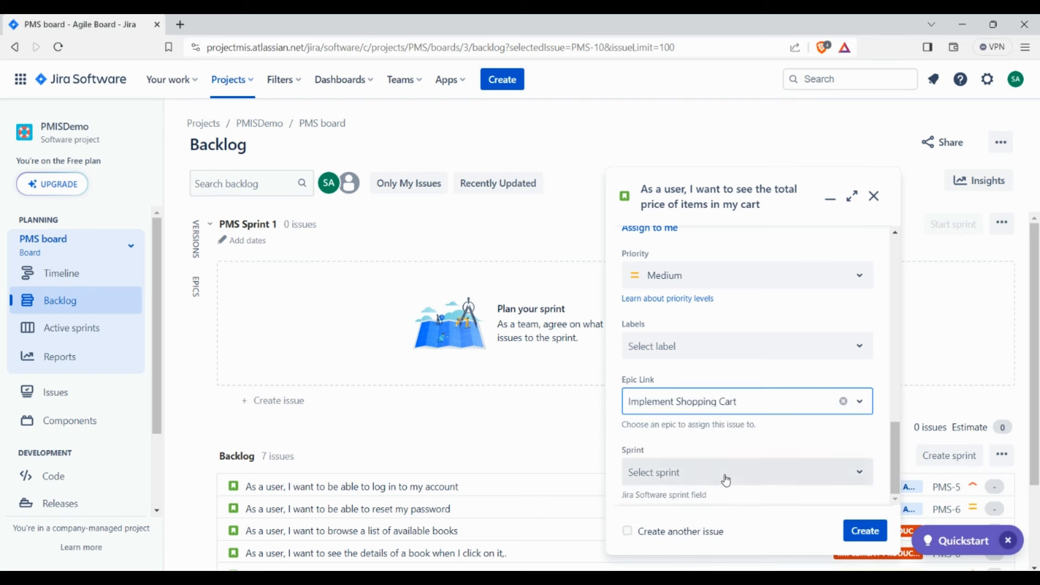
left_click(864, 530)
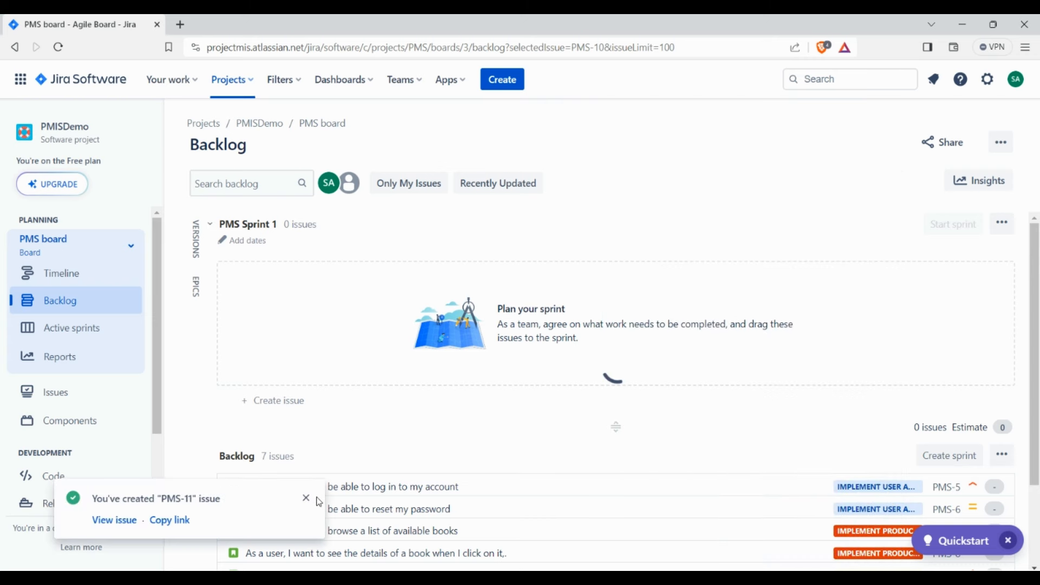
left_click(306, 499)
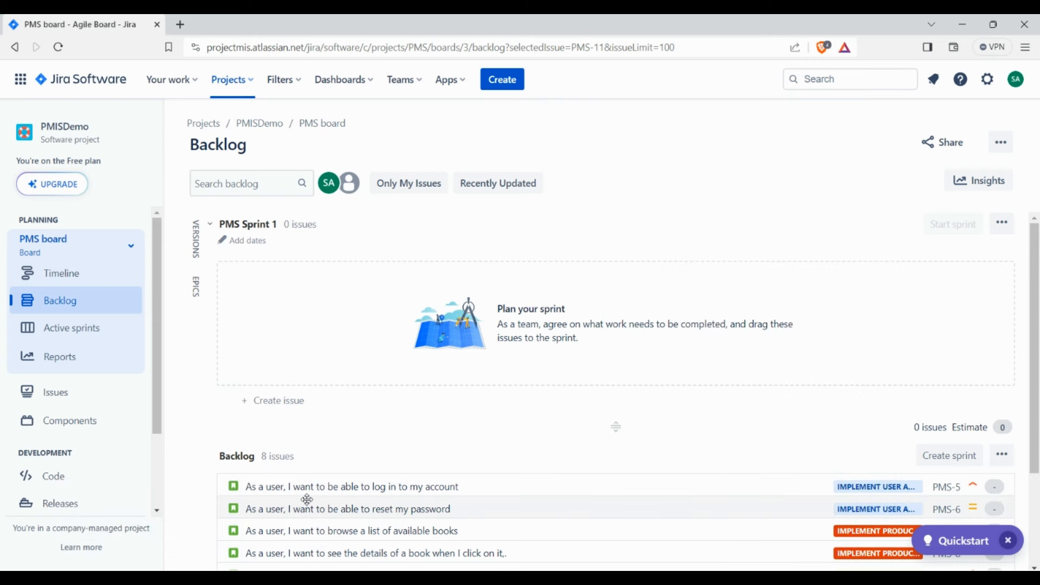
Move the story "As a user, I want to be able to create an Account" to the top of the backlog.
scroll(477, 385, "down", 2)
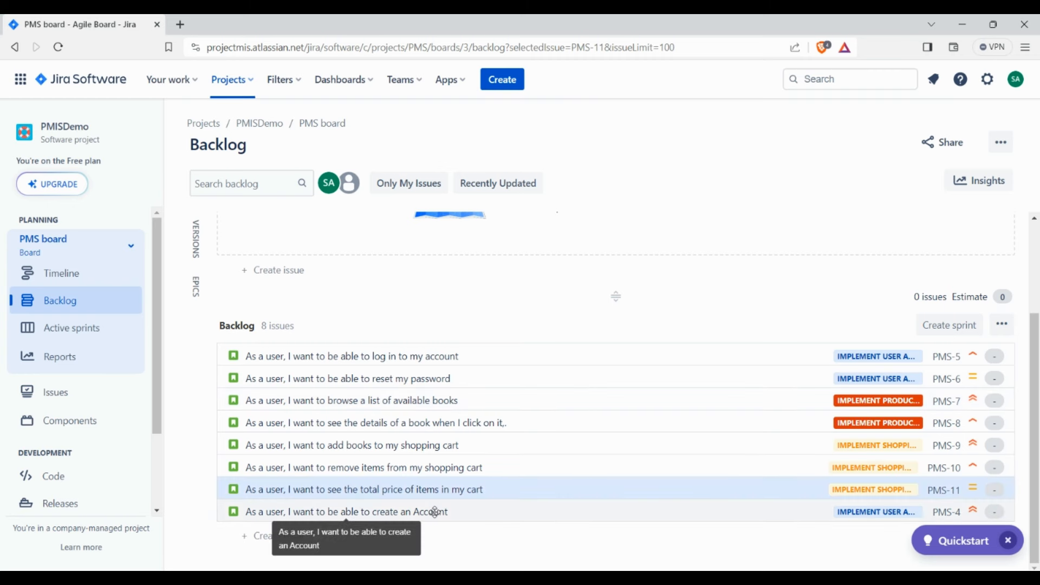
left_click_drag(435, 511, 427, 411)
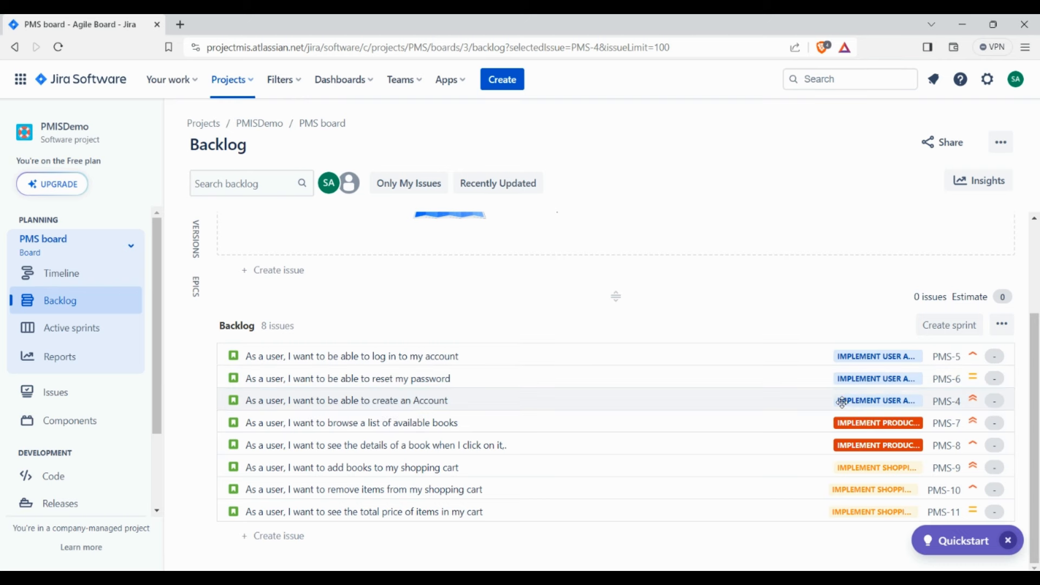
left_click_drag(453, 401, 452, 366)
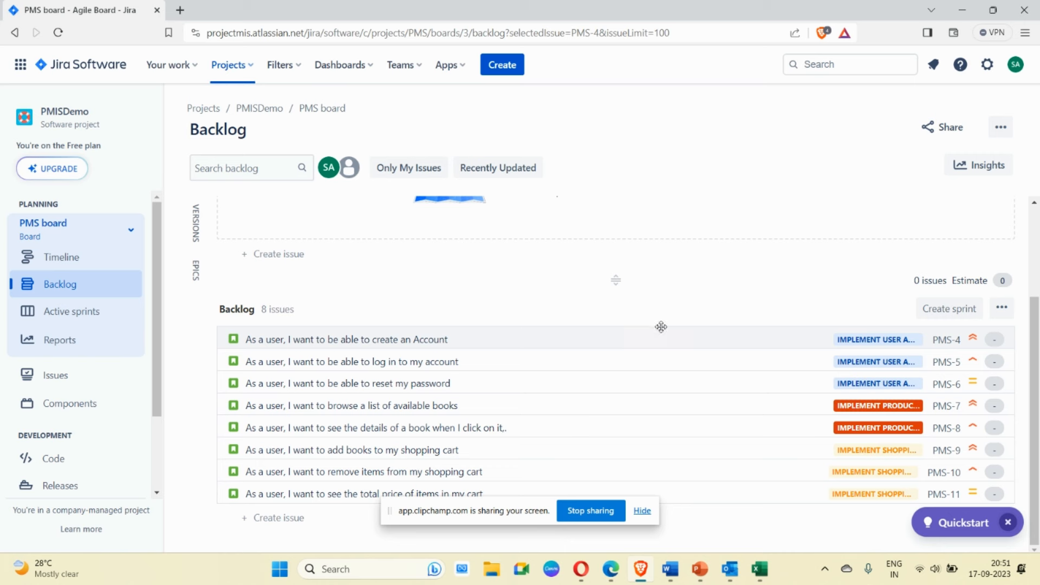
left_click(493, 333)
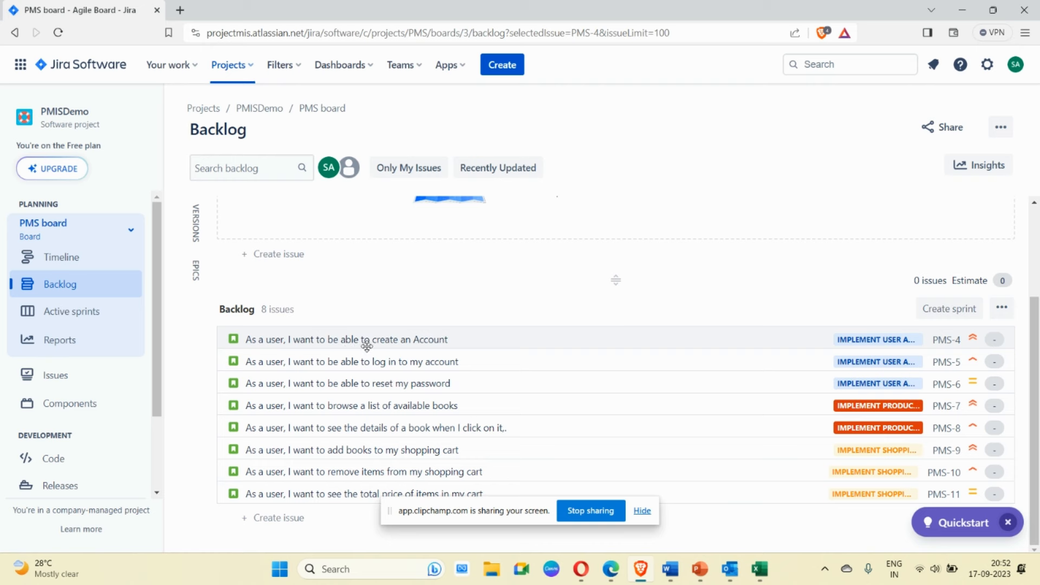
left_click(433, 338)
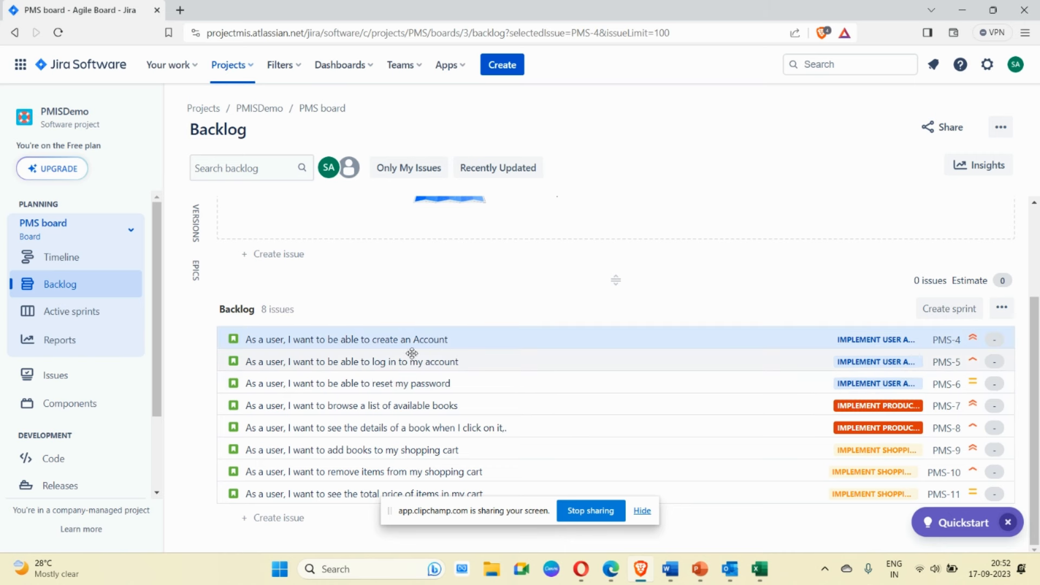
left_click(442, 339)
left_click(286, 340)
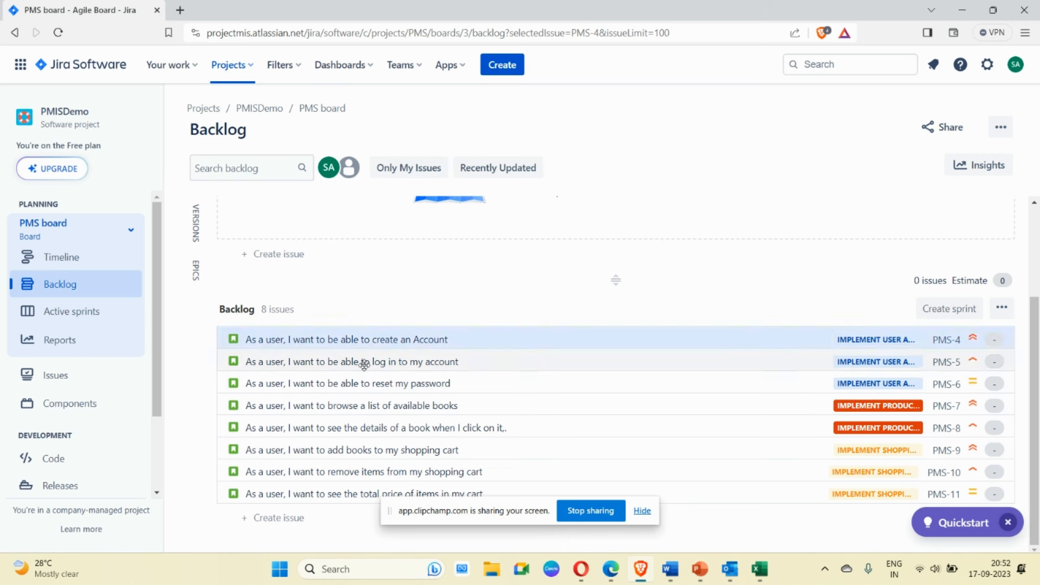
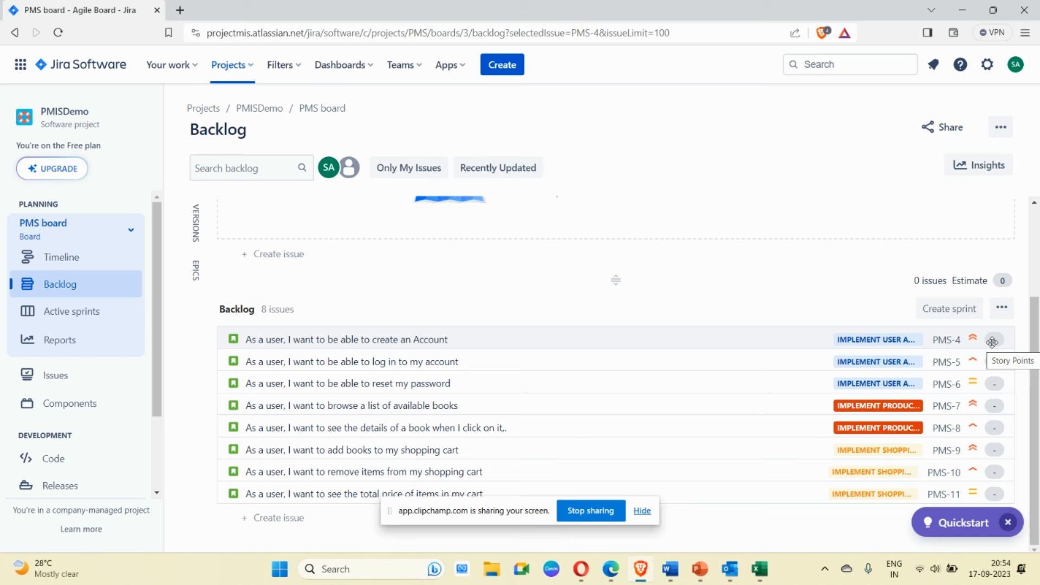
Open the details of the create-an-account story (PMS-4) and set its story points to 3.
left_click(991, 342)
left_click(997, 339)
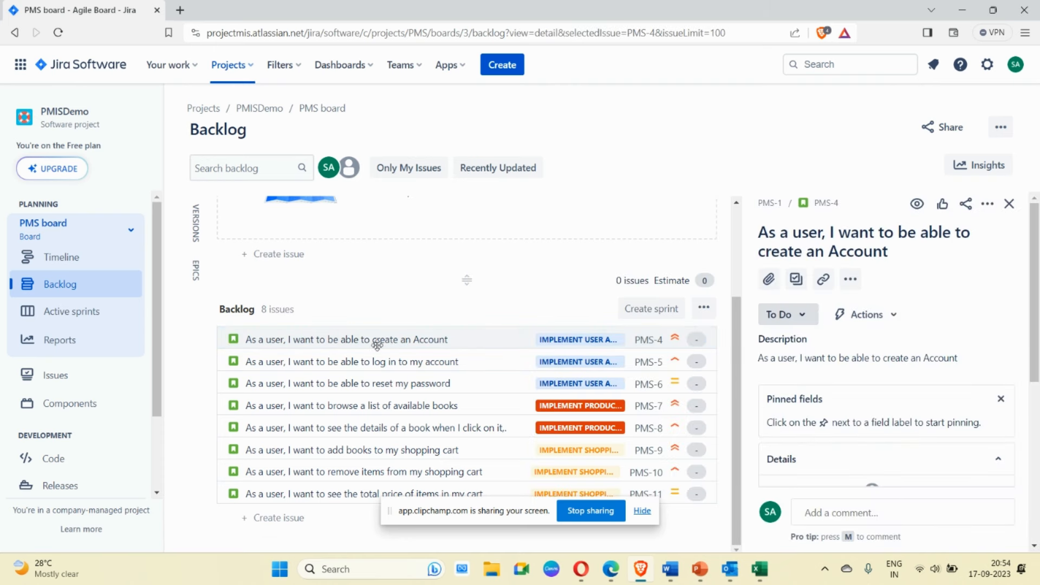
scroll(920, 348, "down", 4)
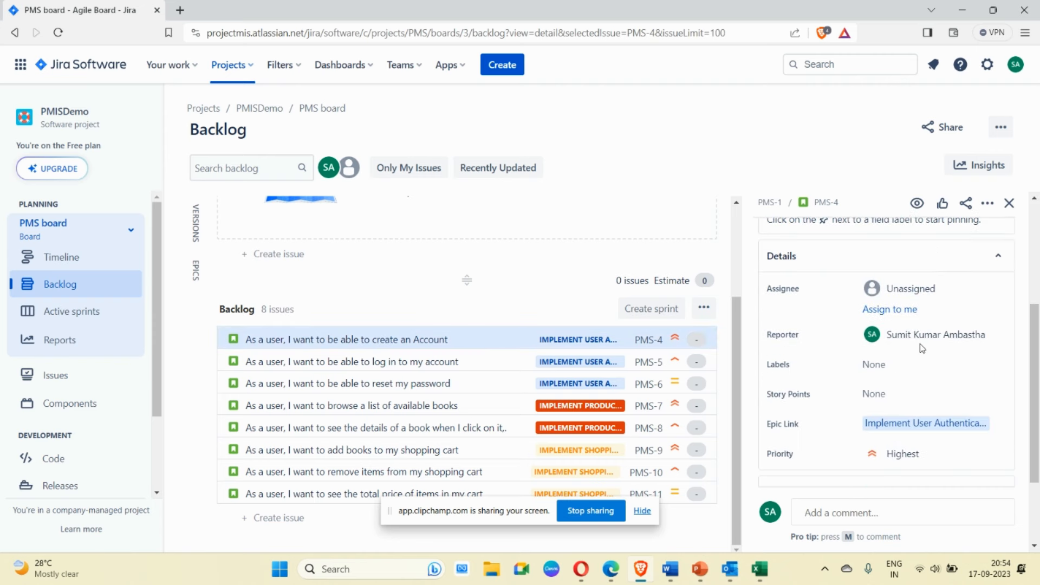
left_click(879, 326)
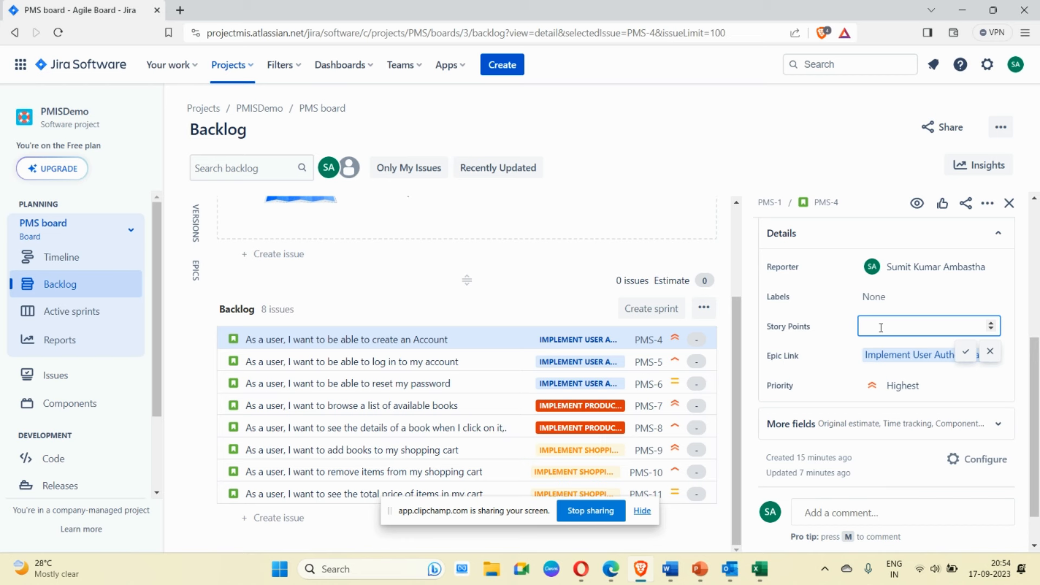
type("3")
key("Return")
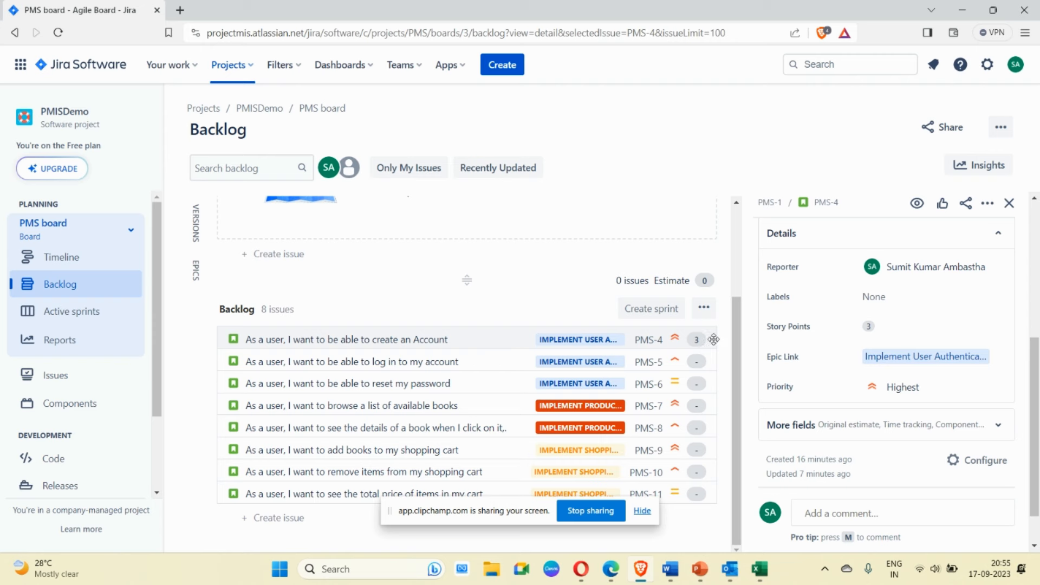
Set the story points of the account log-in story (PMS-5) to 3.
left_click(475, 366)
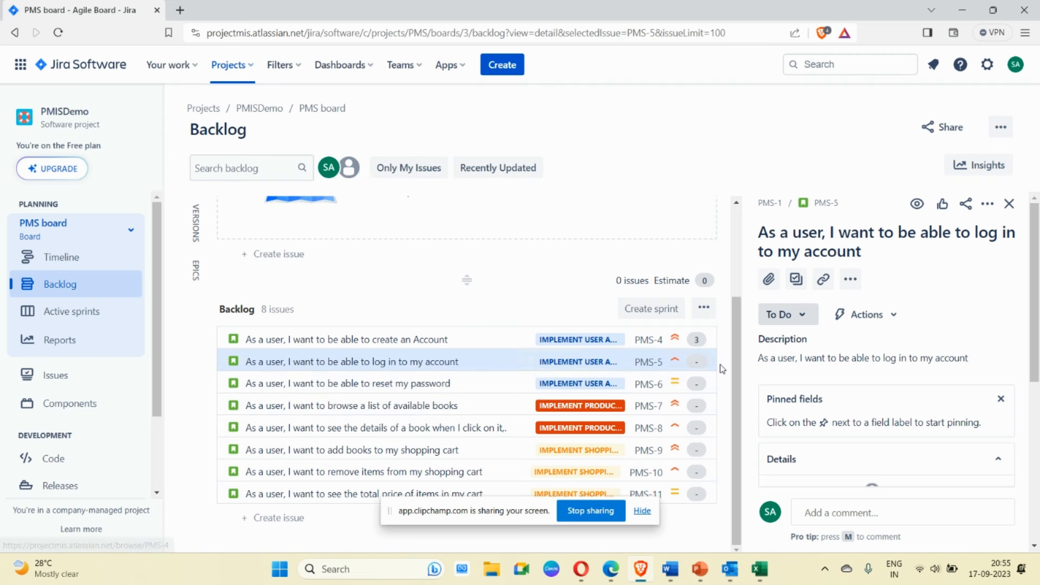
scroll(865, 362, "down", 4)
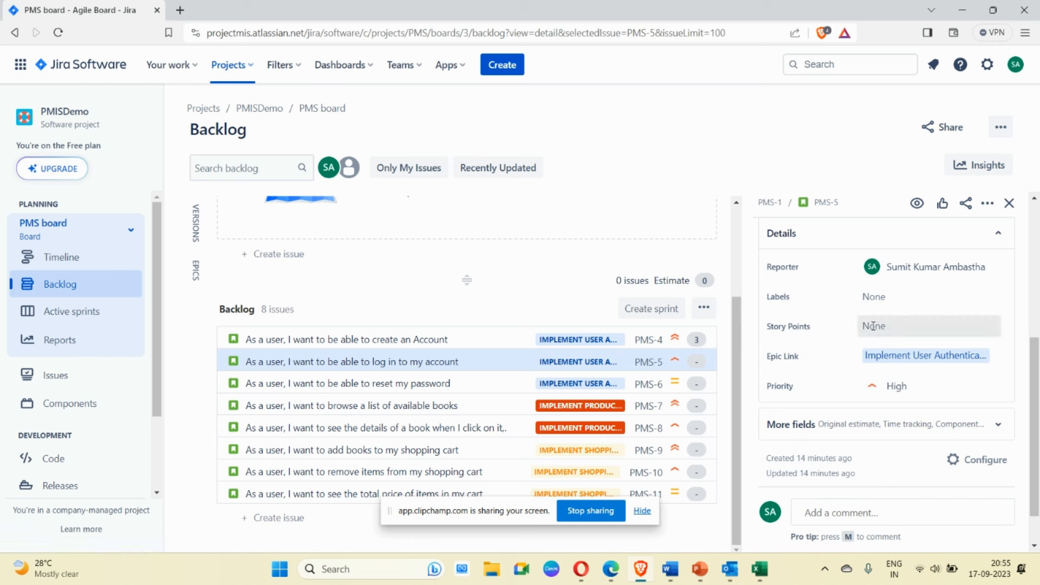
left_click(873, 325)
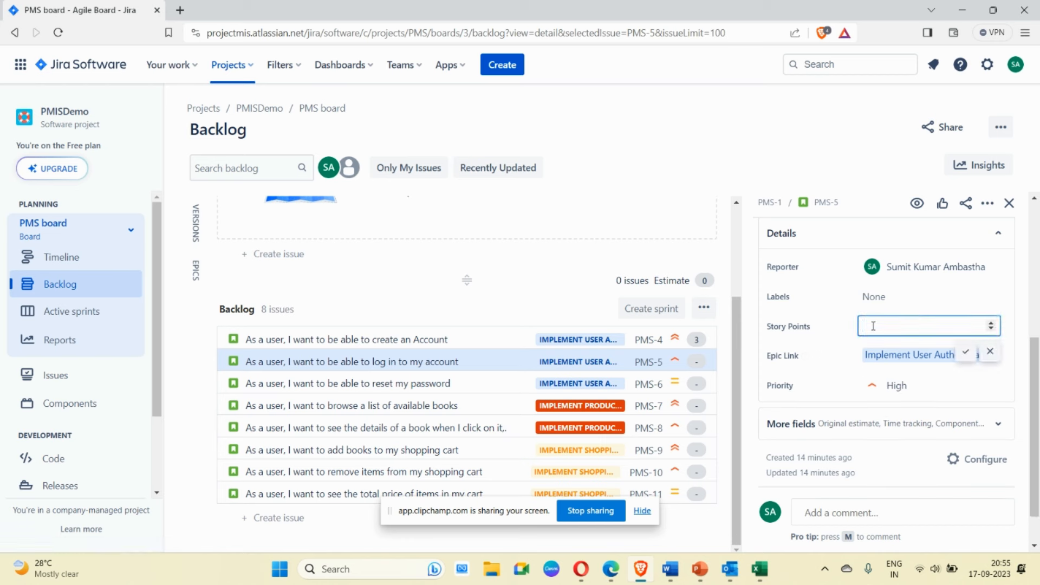
type("3")
left_click(965, 353)
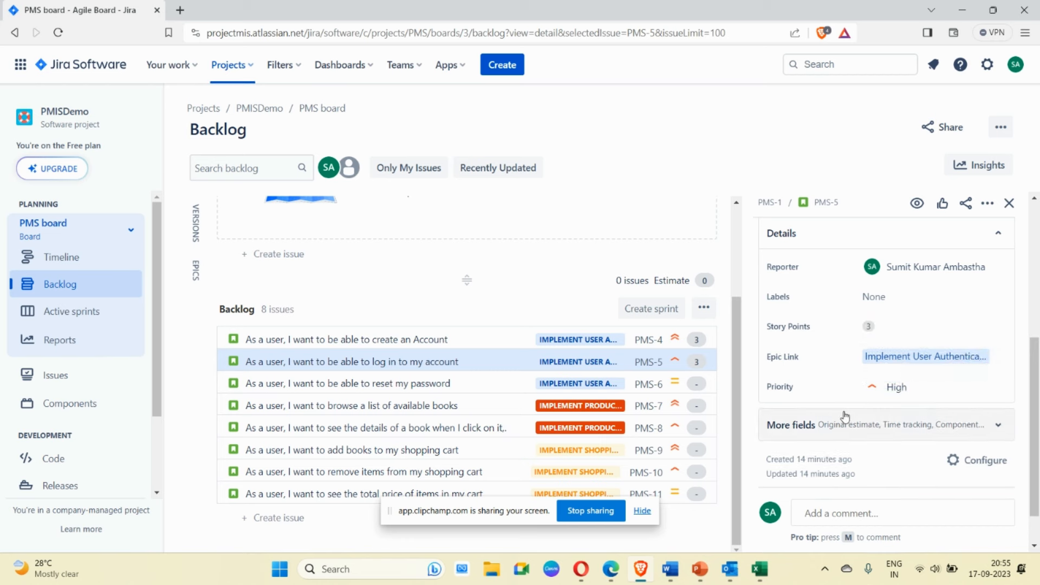
Set the story points of the password reset story (PMS-6) to 2.
left_click(472, 385)
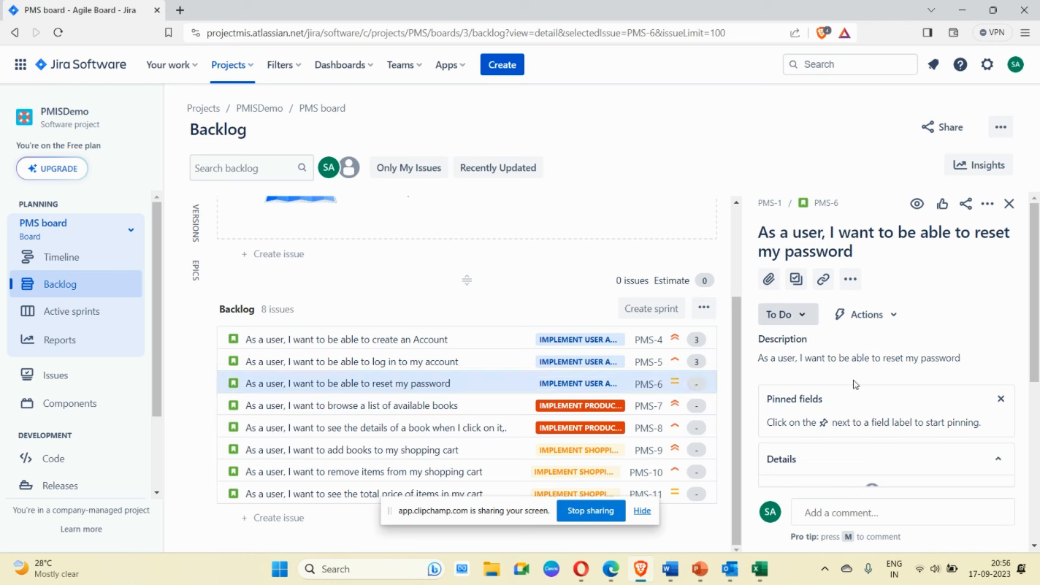
scroll(855, 384, "down", 5)
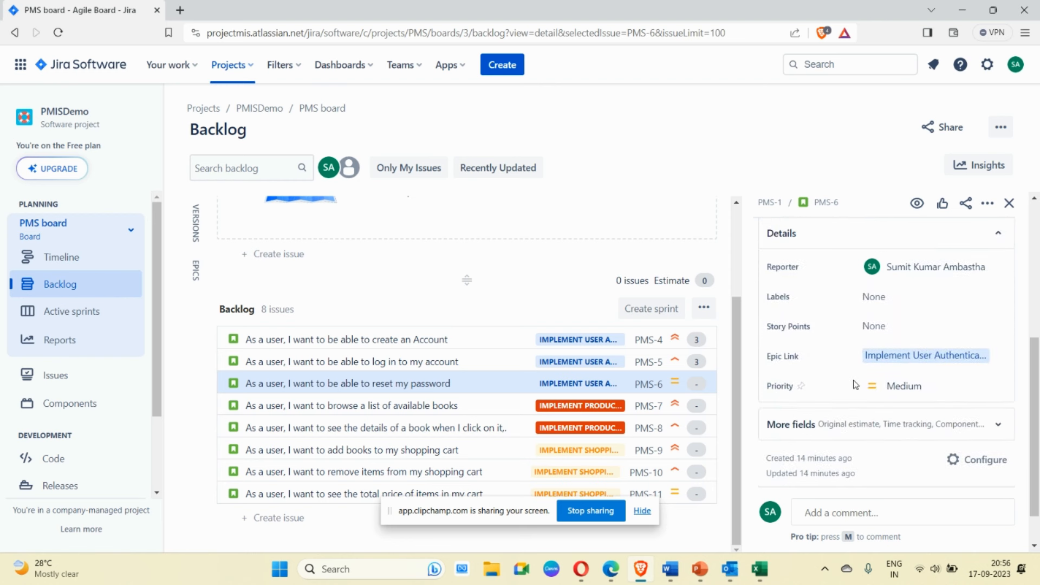
left_click(879, 325)
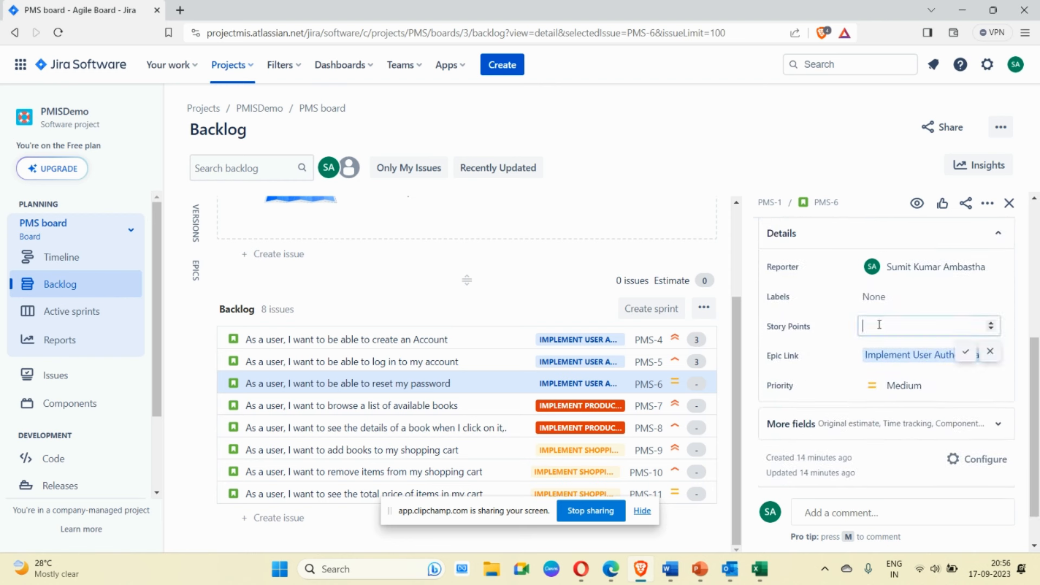
type("2")
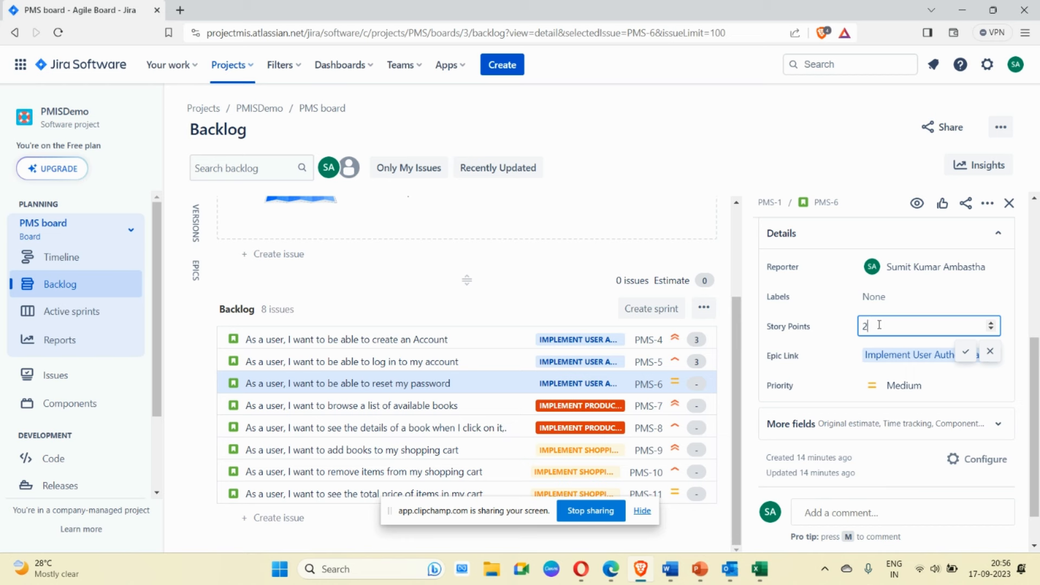
left_click(970, 354)
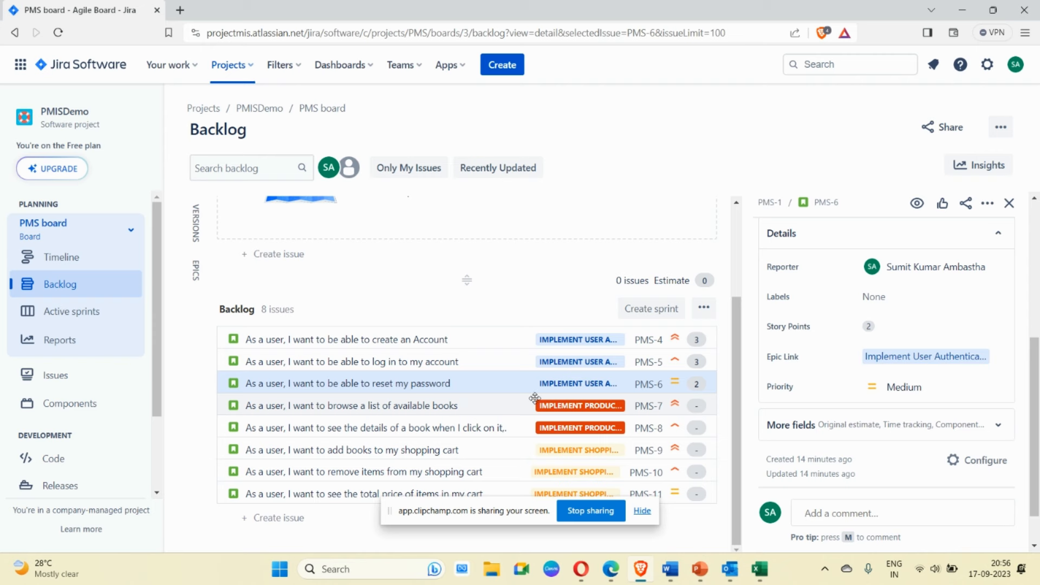
Set the story points of the story about browsing available books (PMS-7) to 5.
left_click(475, 400)
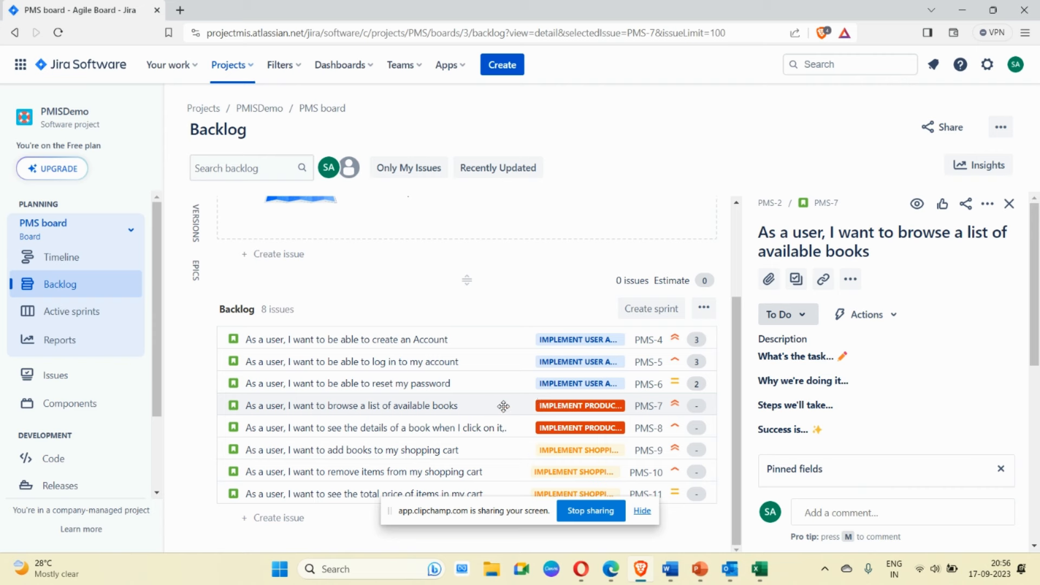
scroll(885, 363, "down", 5)
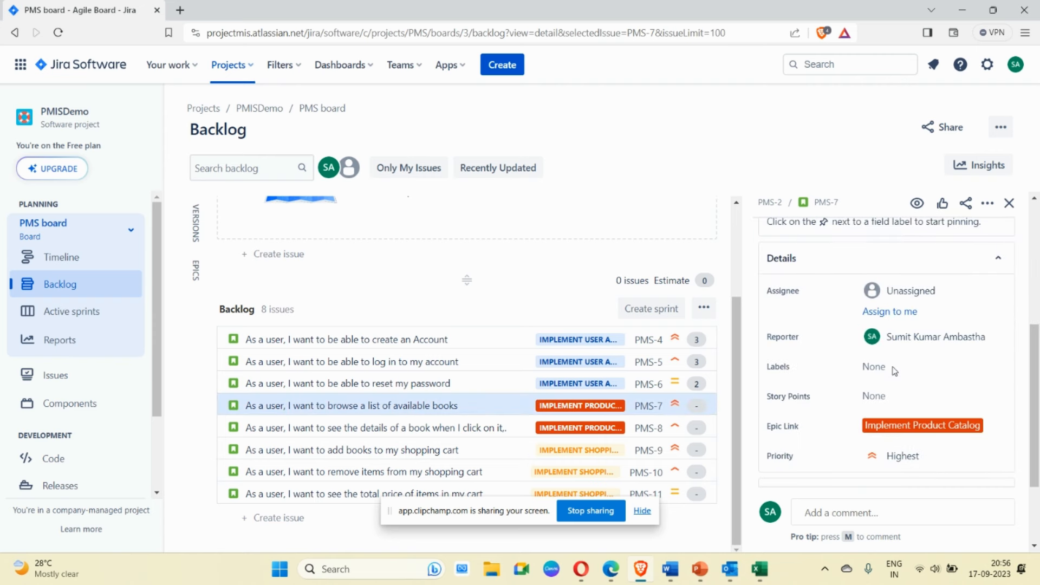
scroll(893, 372, "down", 2)
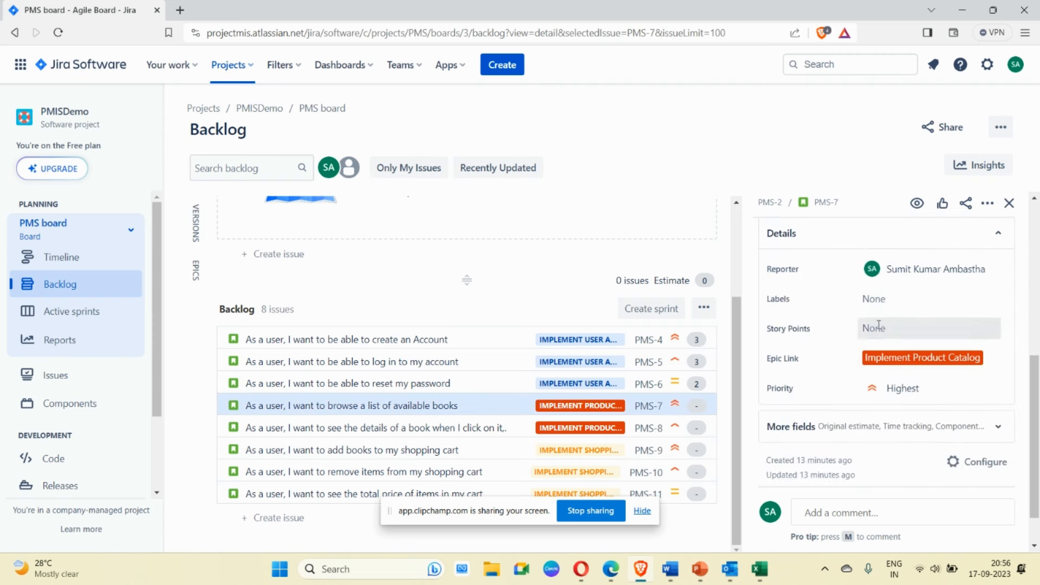
left_click(879, 324)
type("5")
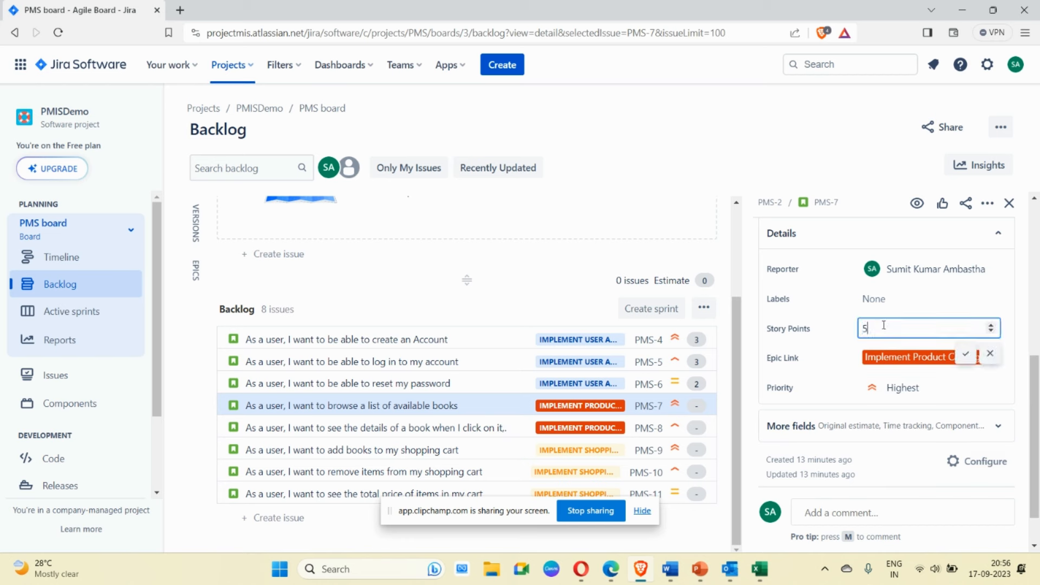
left_click(967, 353)
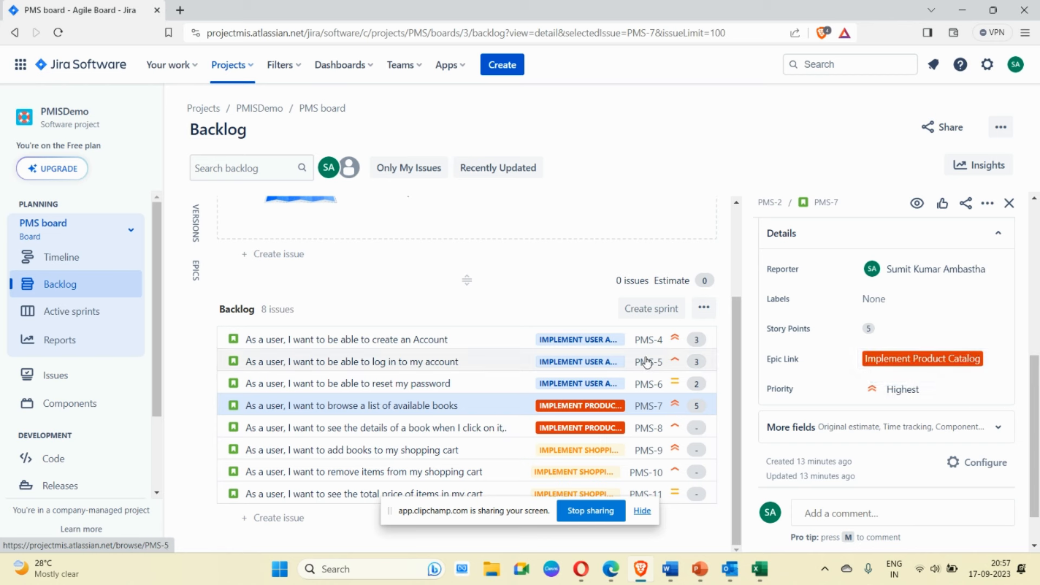
Set the story points of the story about seeing a book's details (PMS-8) to 3.
left_click(390, 427)
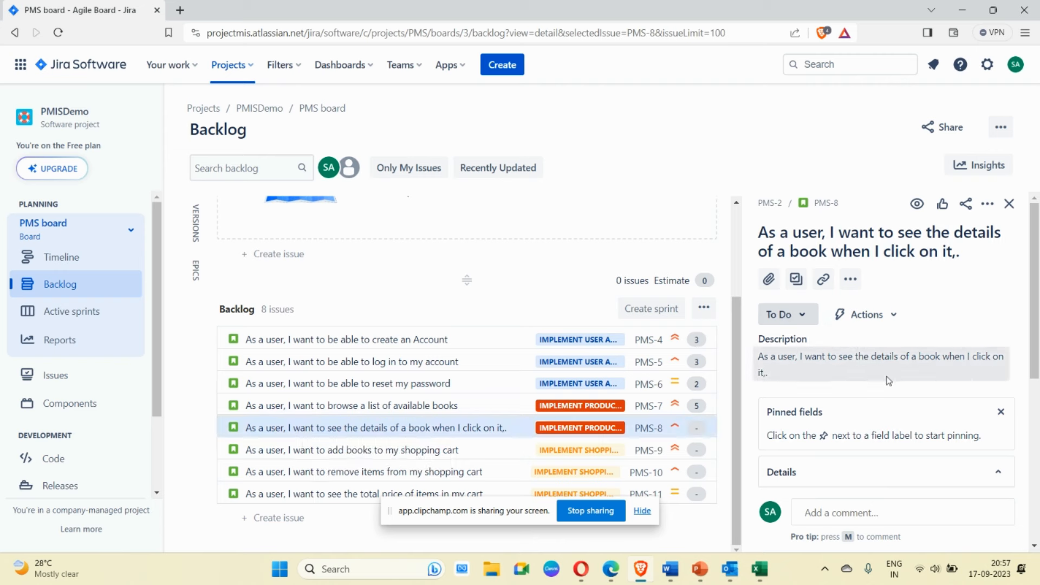
scroll(919, 385, "down", 1)
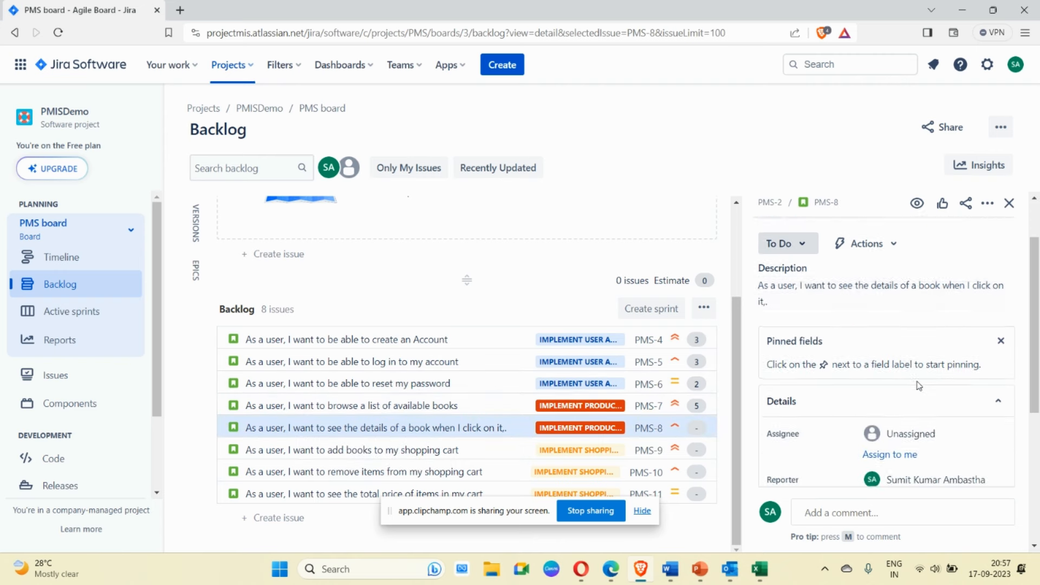
scroll(919, 386, "down", 4)
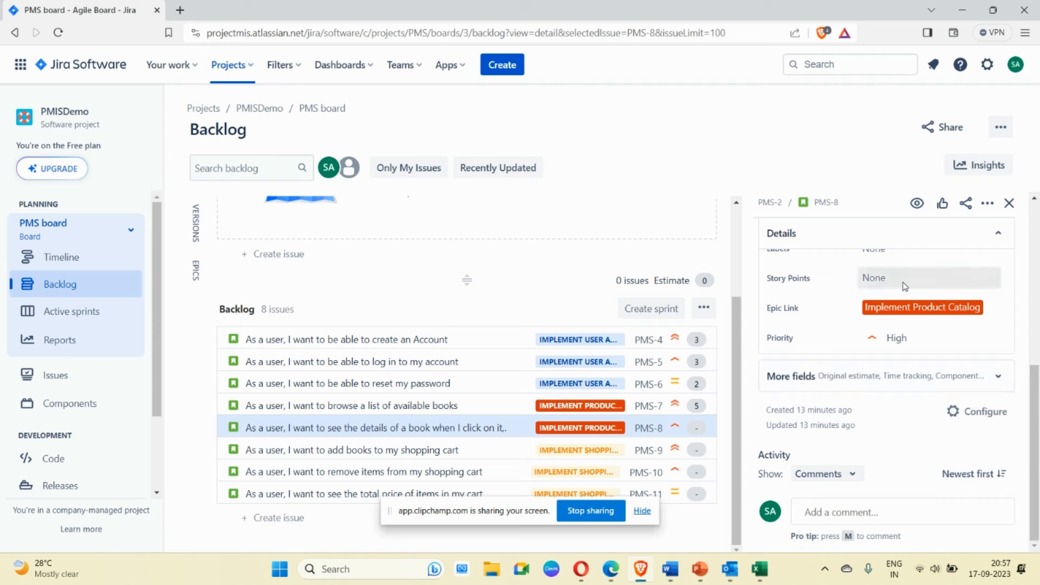
left_click(901, 282)
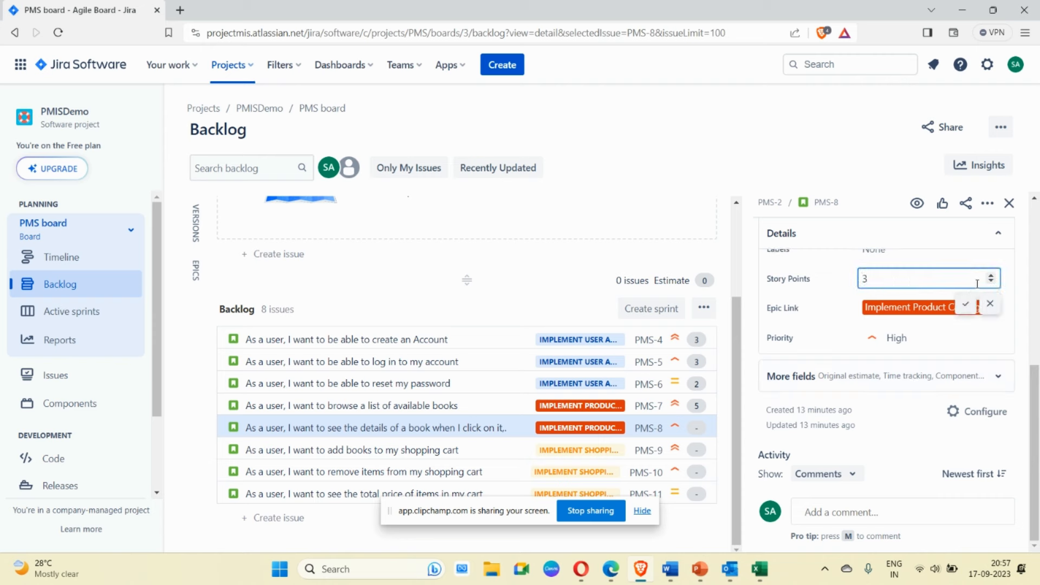
left_click(965, 304)
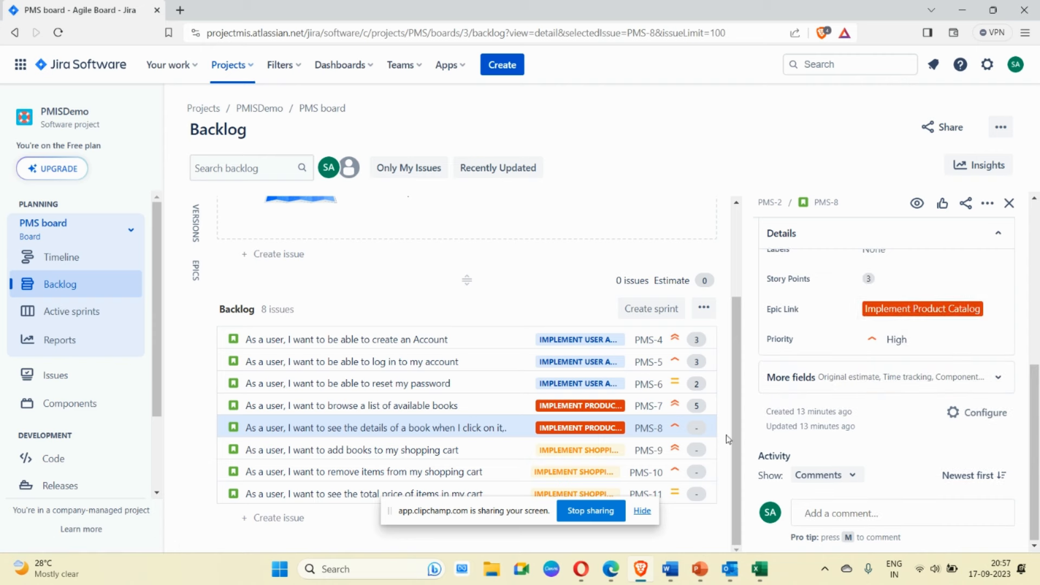
Set the story points of the story about adding books to the shopping cart (PMS-9) to 3.
left_click(404, 451)
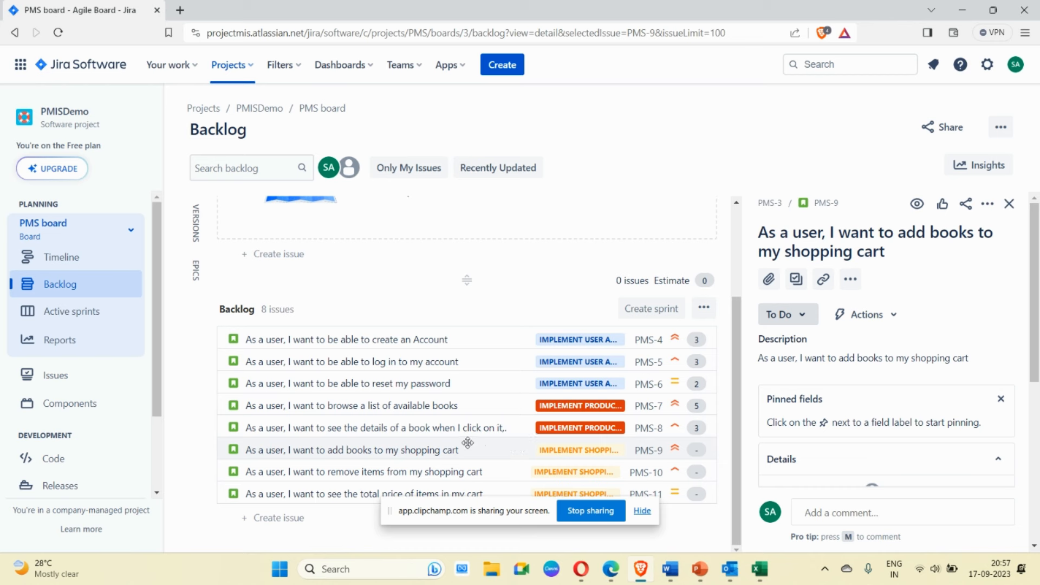
left_click(346, 456)
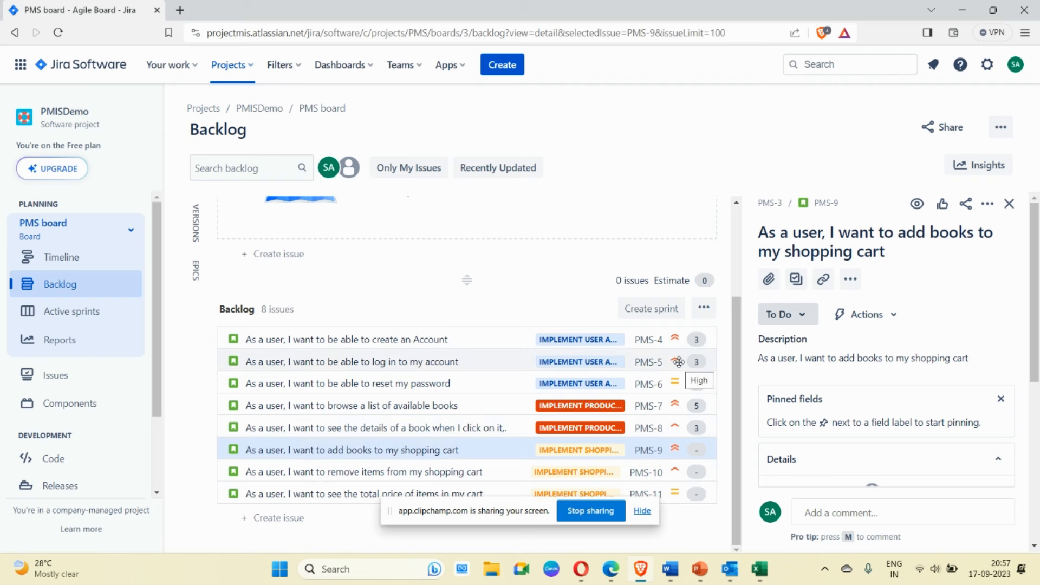
scroll(977, 379, "down", 3)
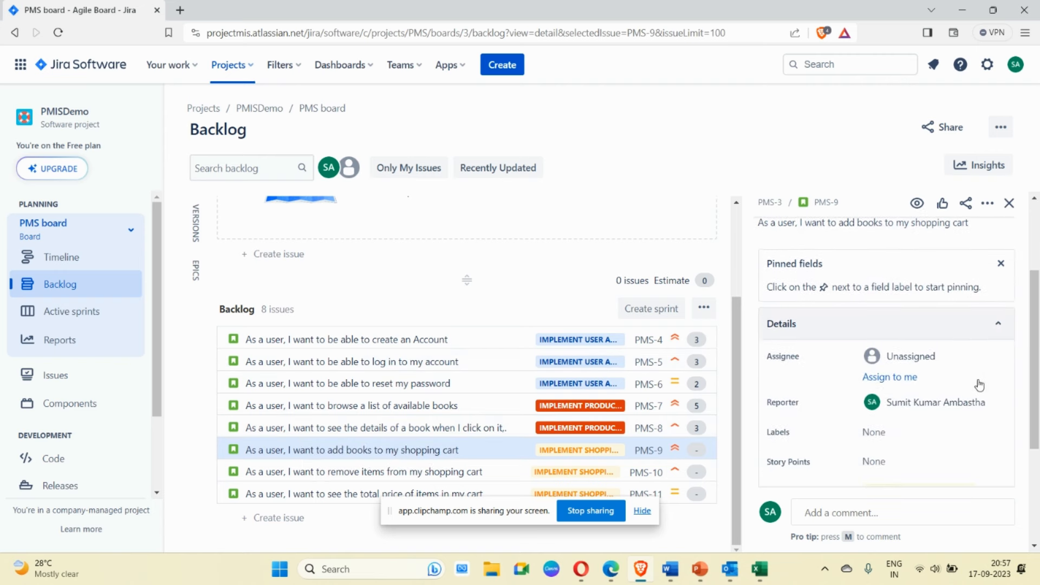
scroll(979, 385, "down", 1)
left_click(874, 394)
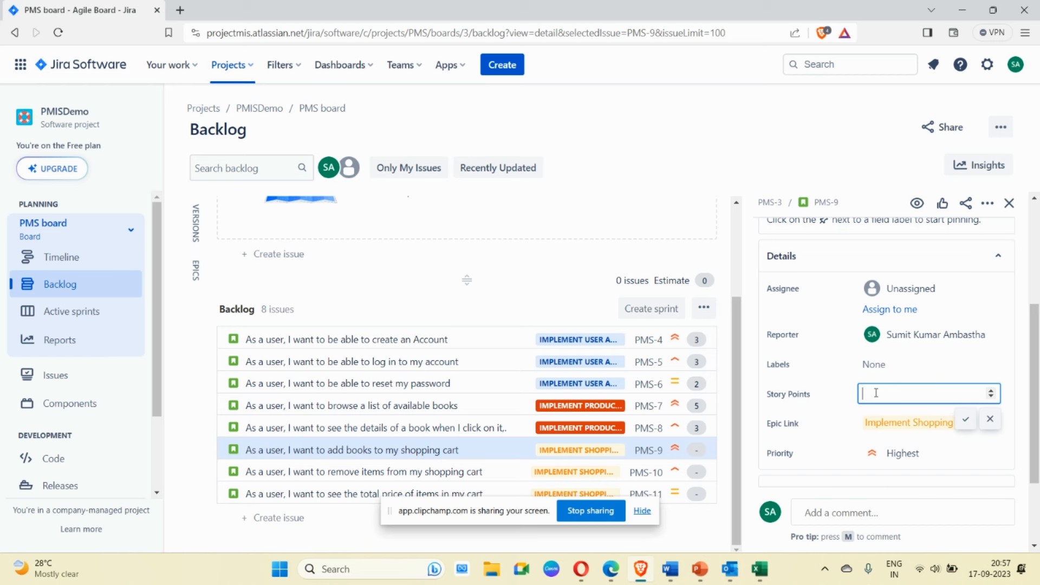
type("3")
left_click(965, 419)
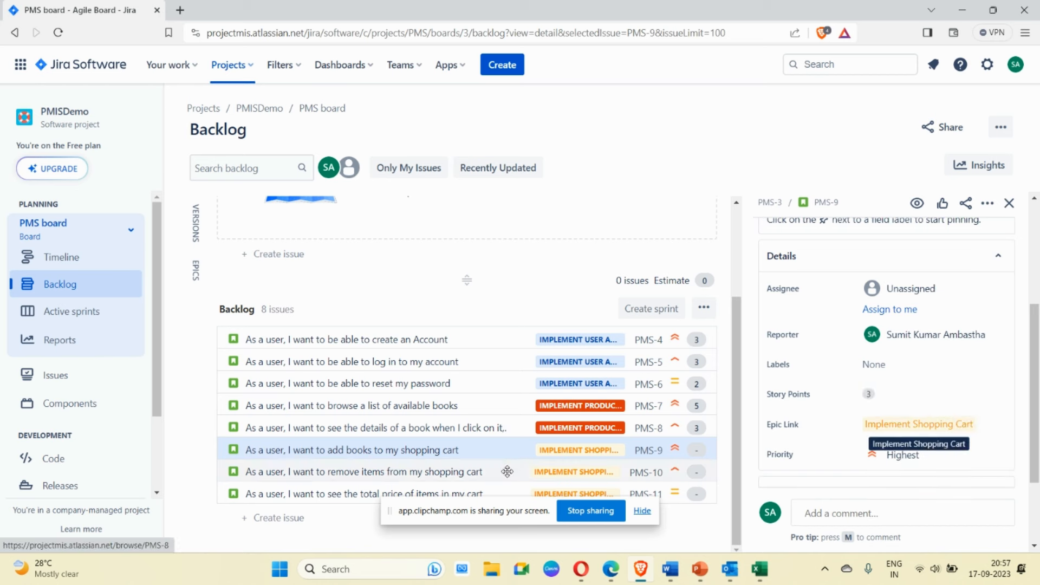
Set the story points of the story about removing items from the shopping cart (PMS-10) to 3.
left_click(389, 472)
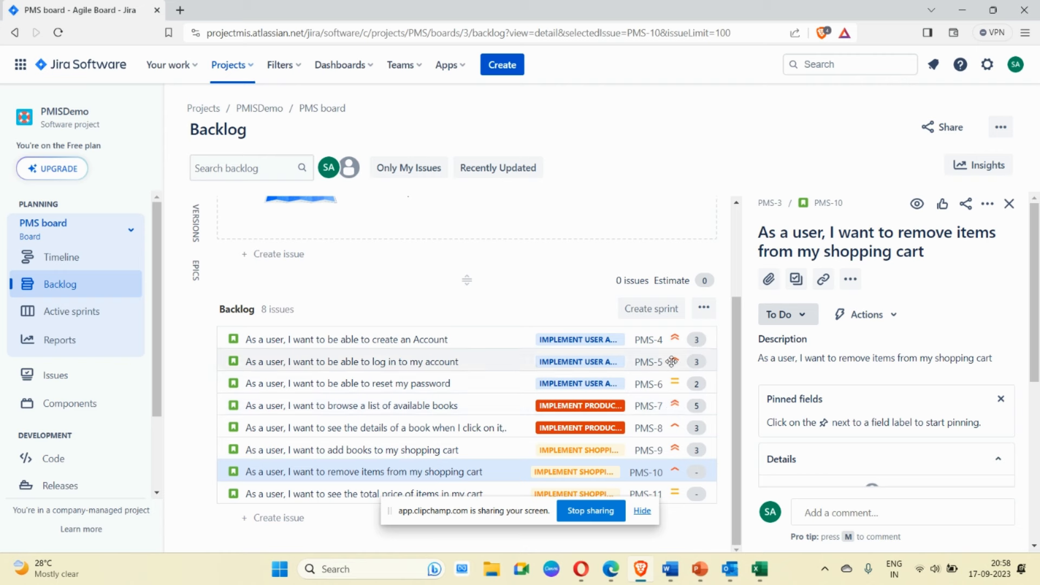
scroll(897, 395, "down", 6)
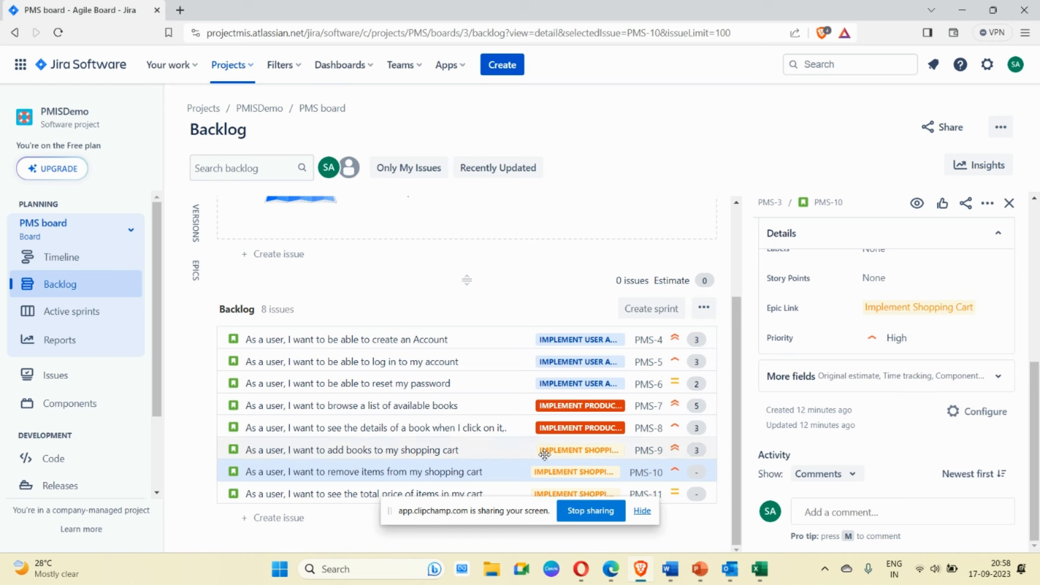
scroll(891, 411, "up", 1)
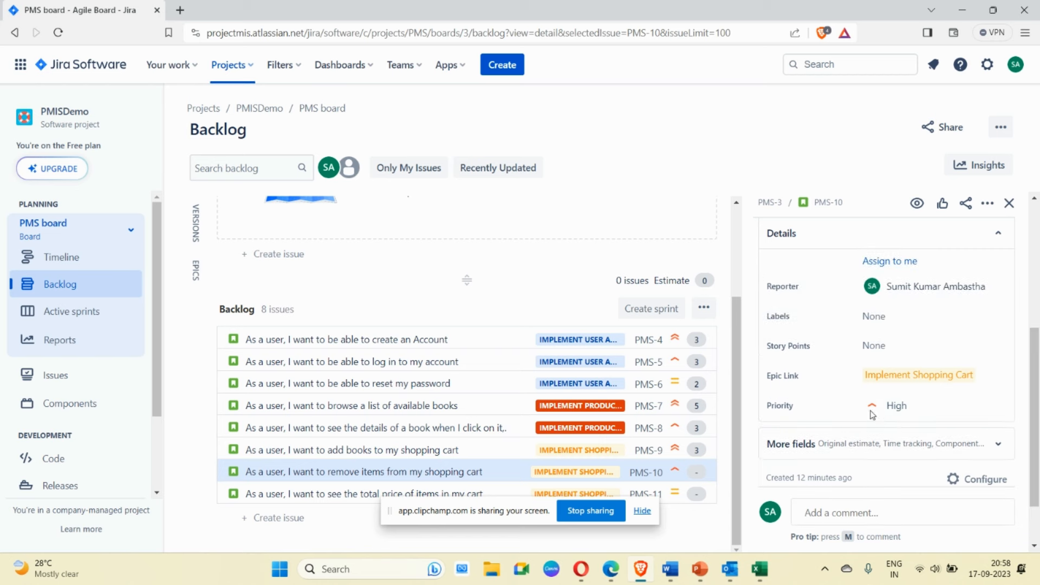
left_click(878, 347)
type("3")
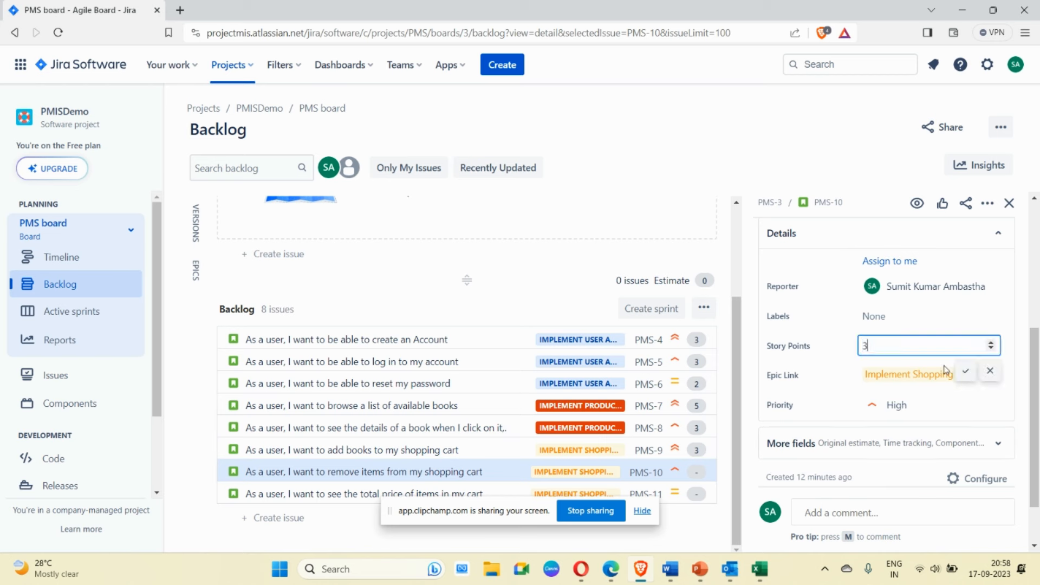
left_click(965, 371)
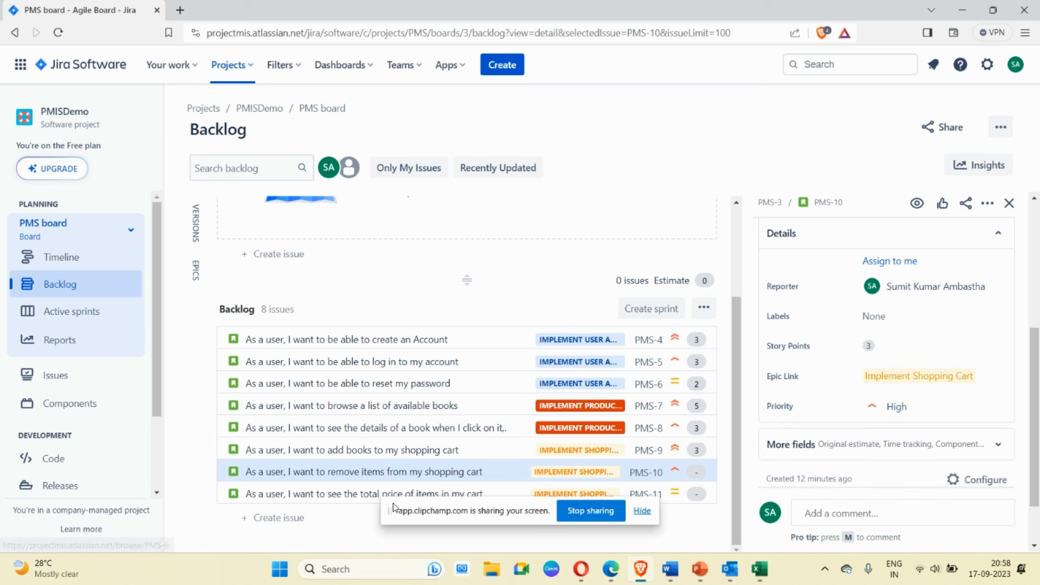
Set the story points of the story about seeing the cart's total price (PMS-11) to 2.
left_click(315, 494)
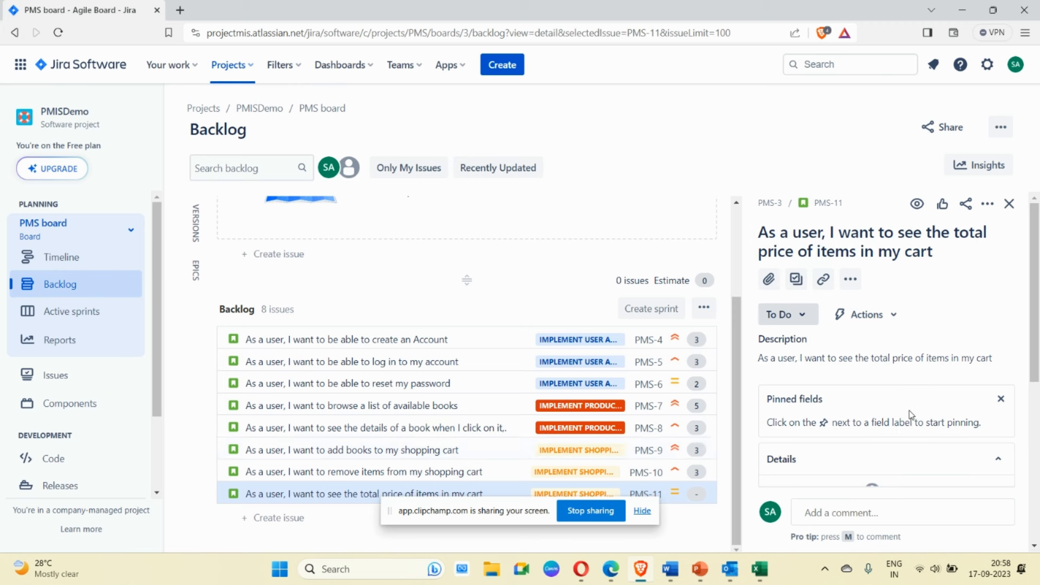
scroll(833, 406, "down", 3)
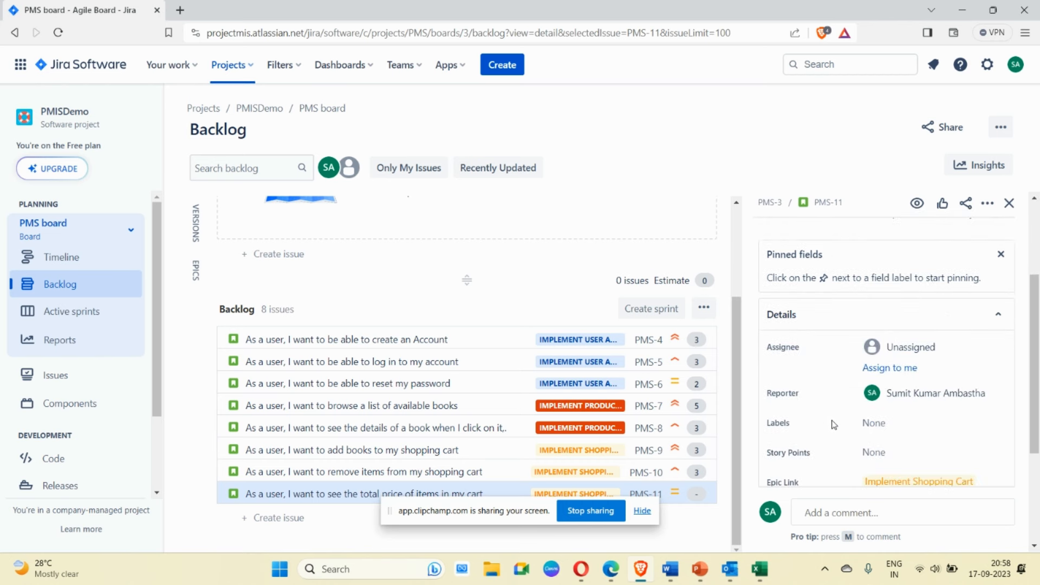
scroll(833, 424, "down", 1)
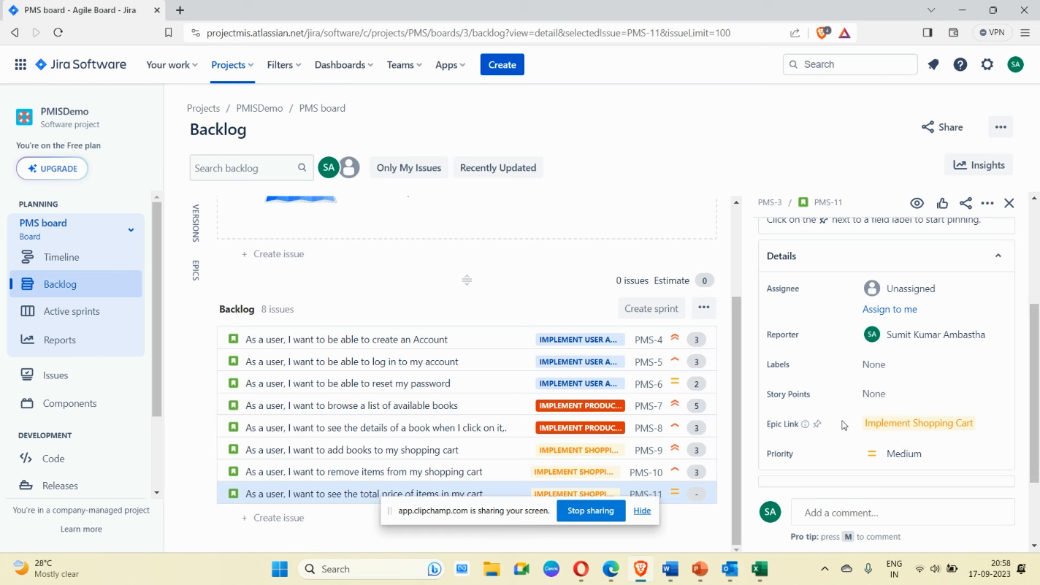
left_click(874, 394)
type("2")
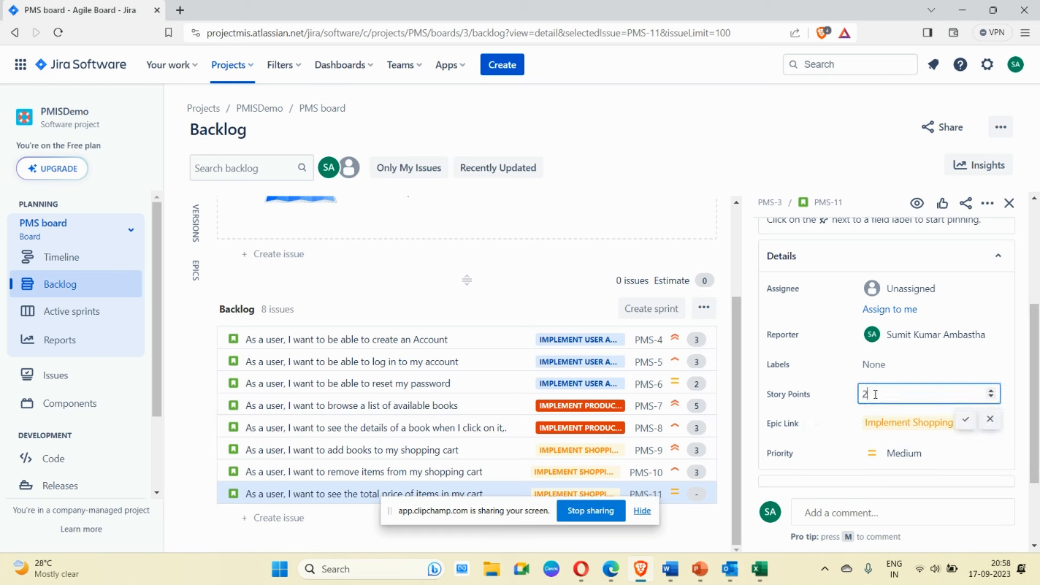
left_click(967, 420)
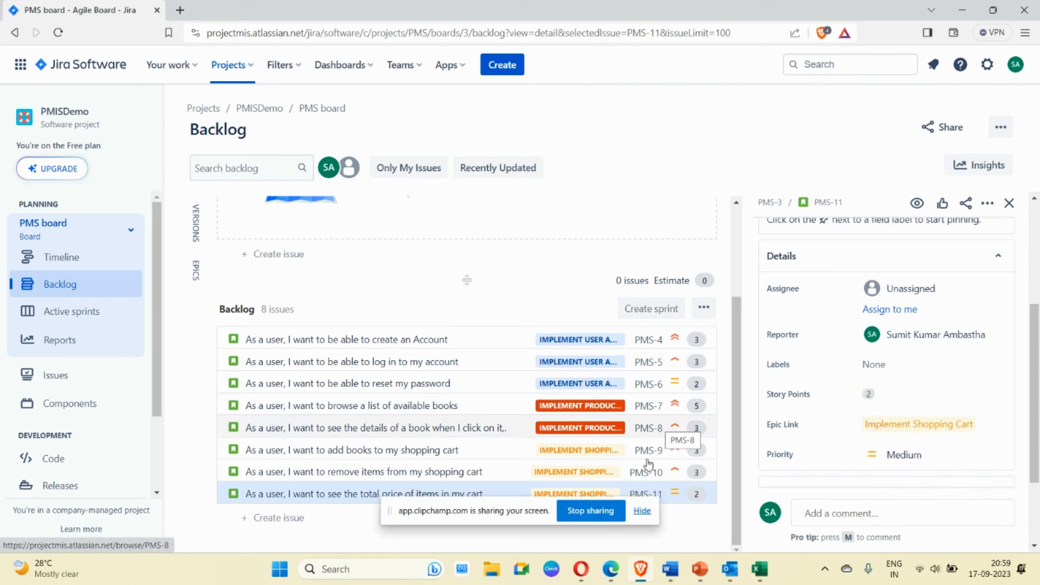
Hide the screen-sharing notice that covers the end of the backlog list.
left_click(642, 511)
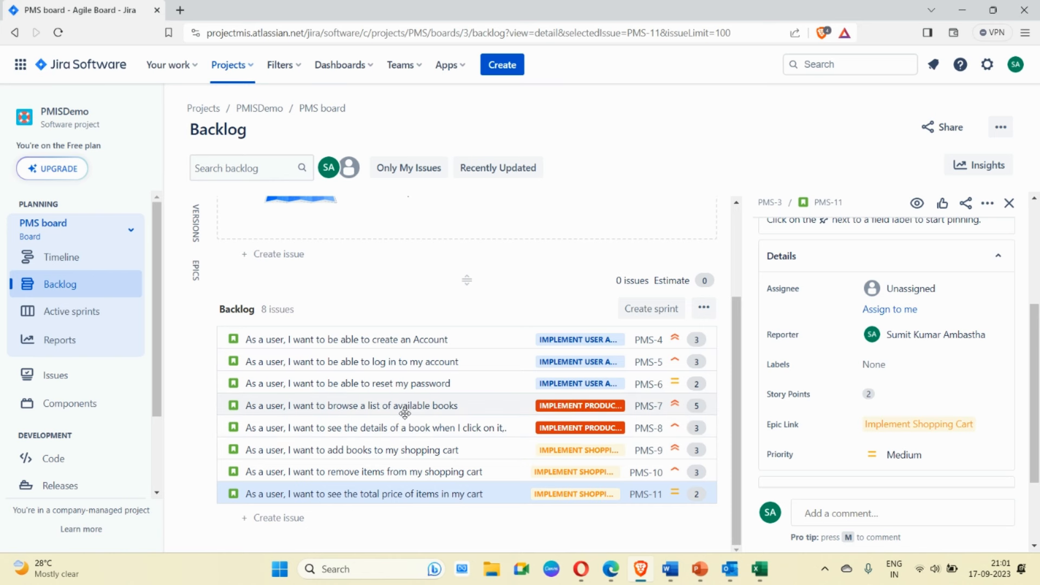
scroll(406, 411, "up", 1)
scroll(406, 412, "down", 1)
scroll(402, 407, "up", 1)
scroll(404, 413, "down", 1)
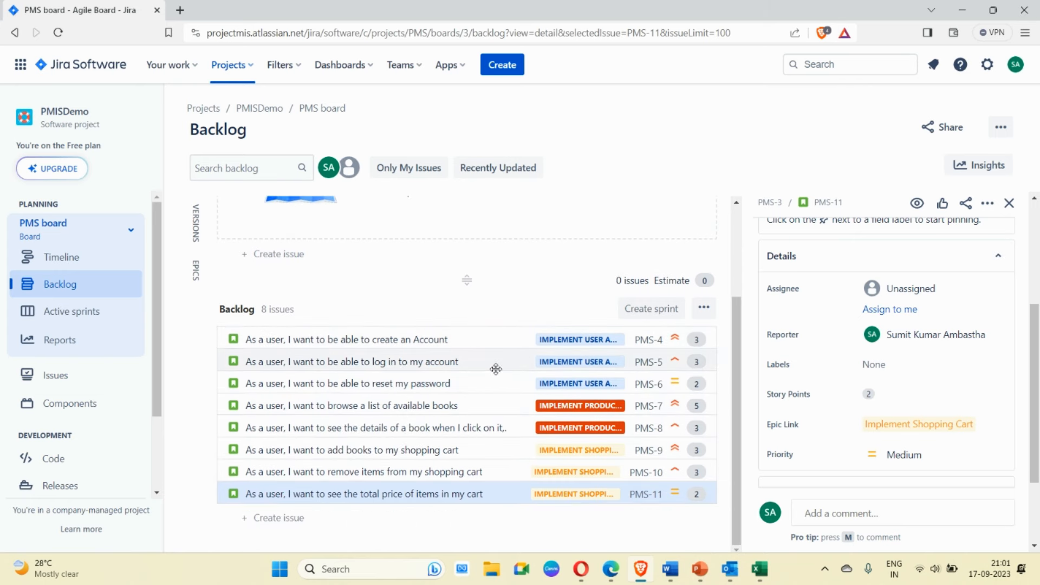
Select the create-an-account story (PMS-4) in the backlog and open its full issue page in a new browser tab.
left_click(463, 340)
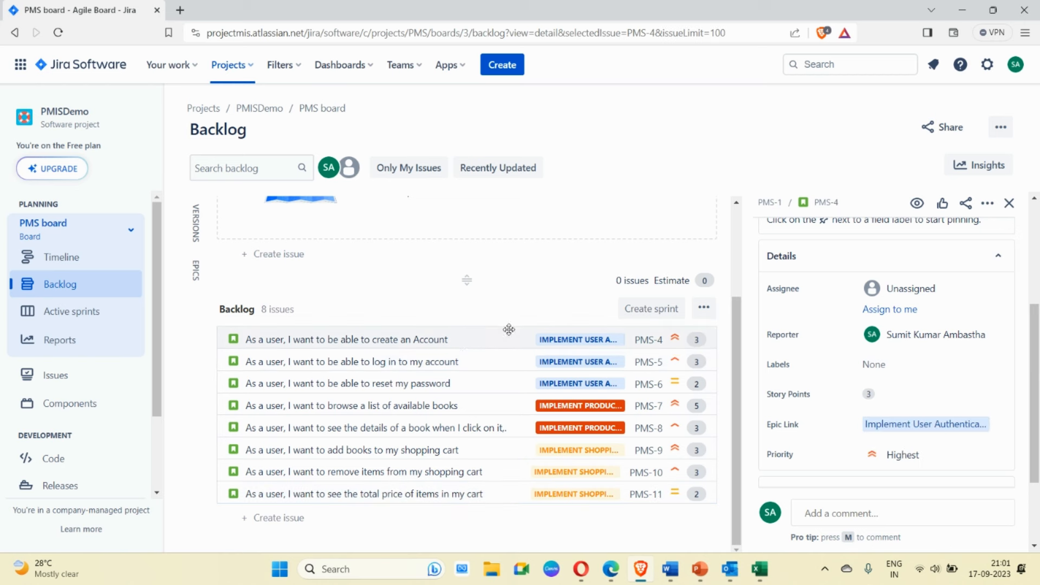
scroll(894, 314, "up", 5)
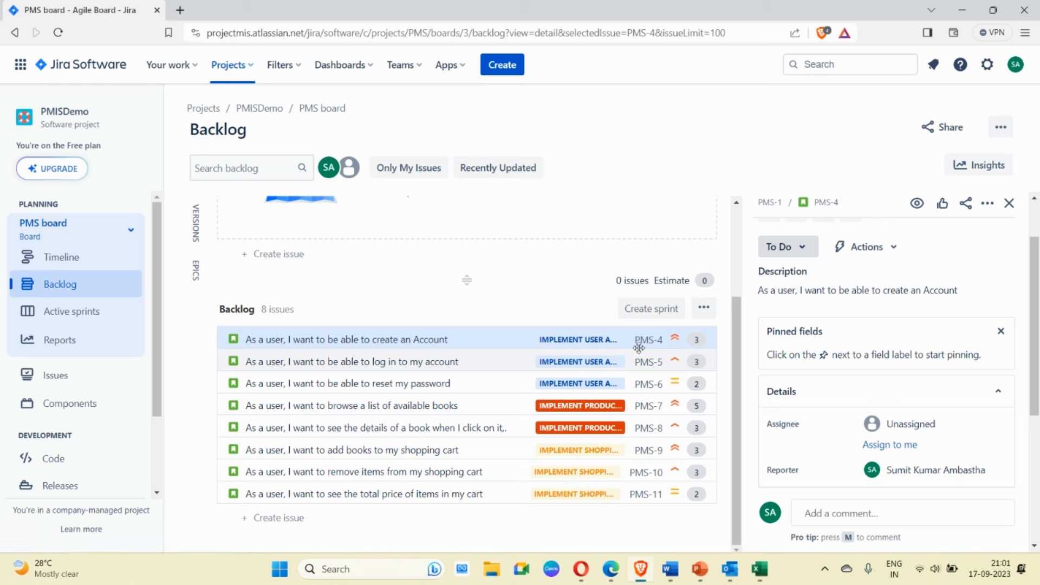
left_click(372, 338)
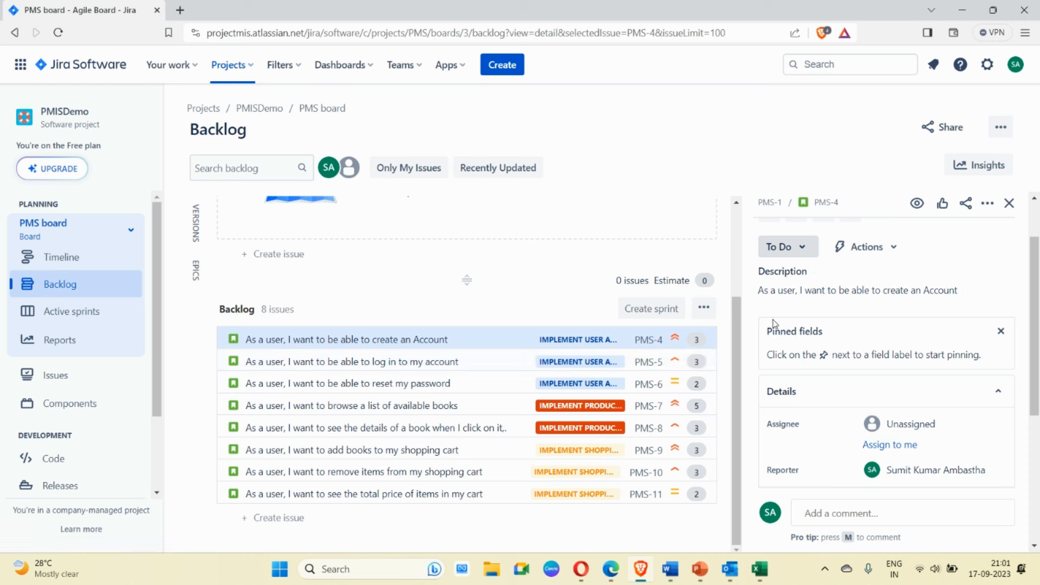
left_click(826, 203)
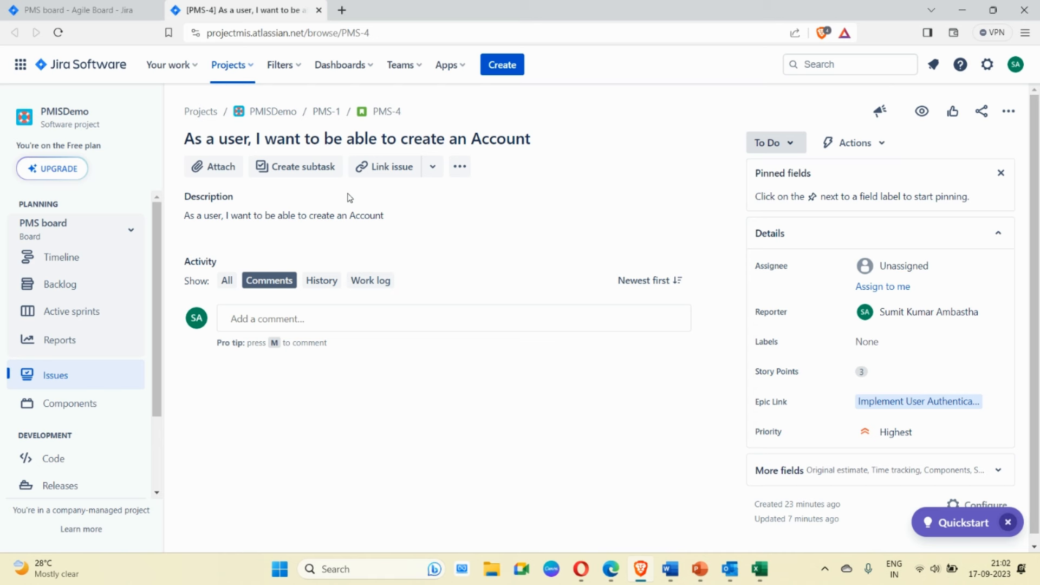
Add a subtask named "Create registration form User Interface (User screen)" to the create-an-account story.
left_click(313, 172)
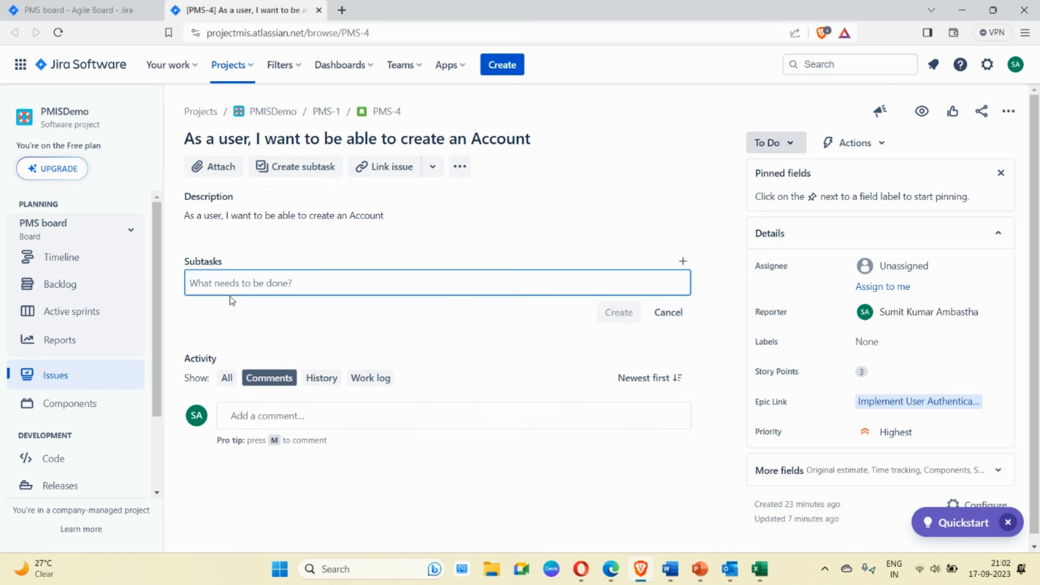
type("Create registra")
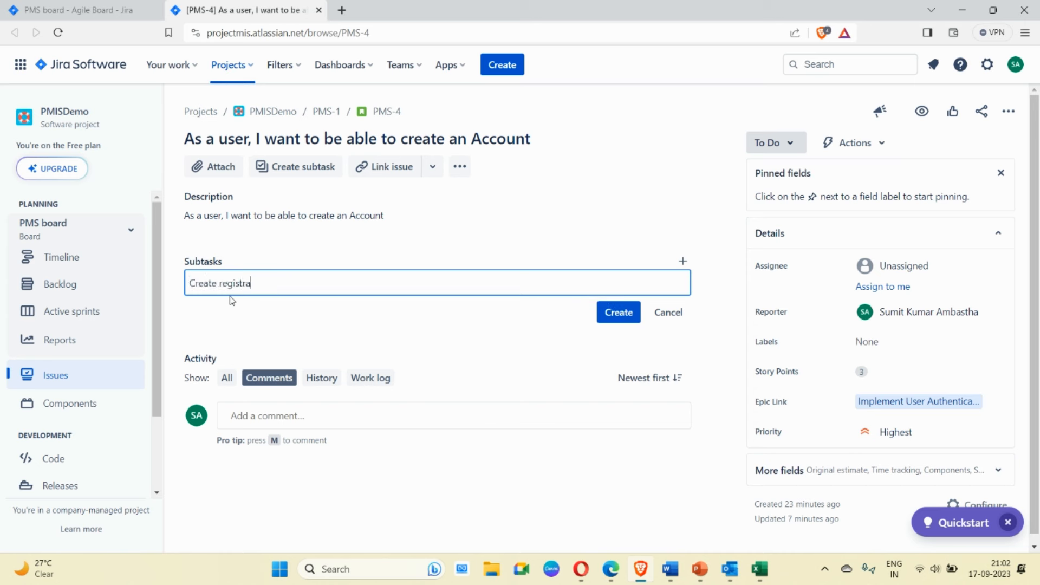
type("tion form User Interface (mock")
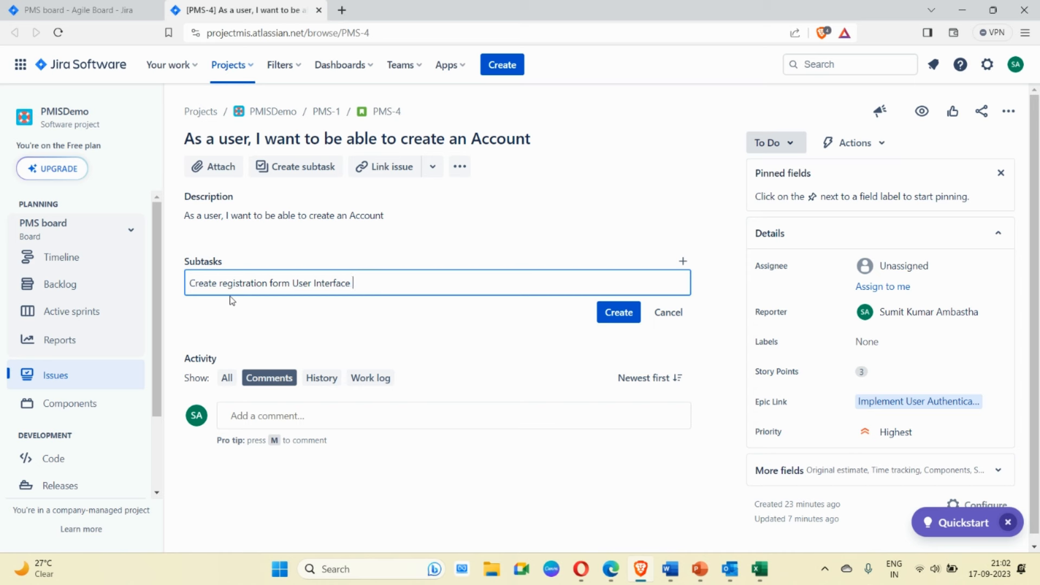
type("up and user screen)")
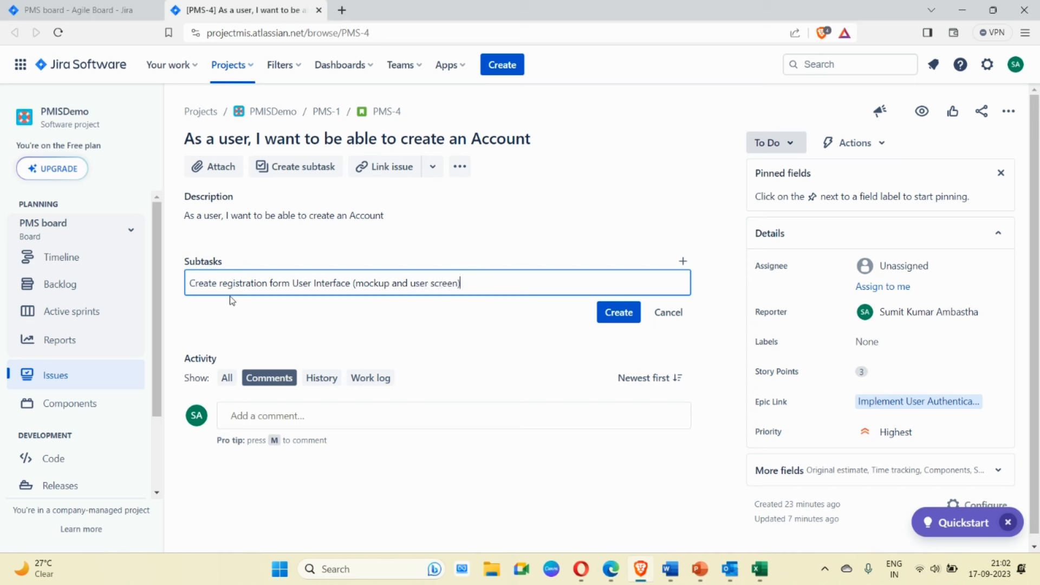
left_click(353, 282)
key("shift+End")
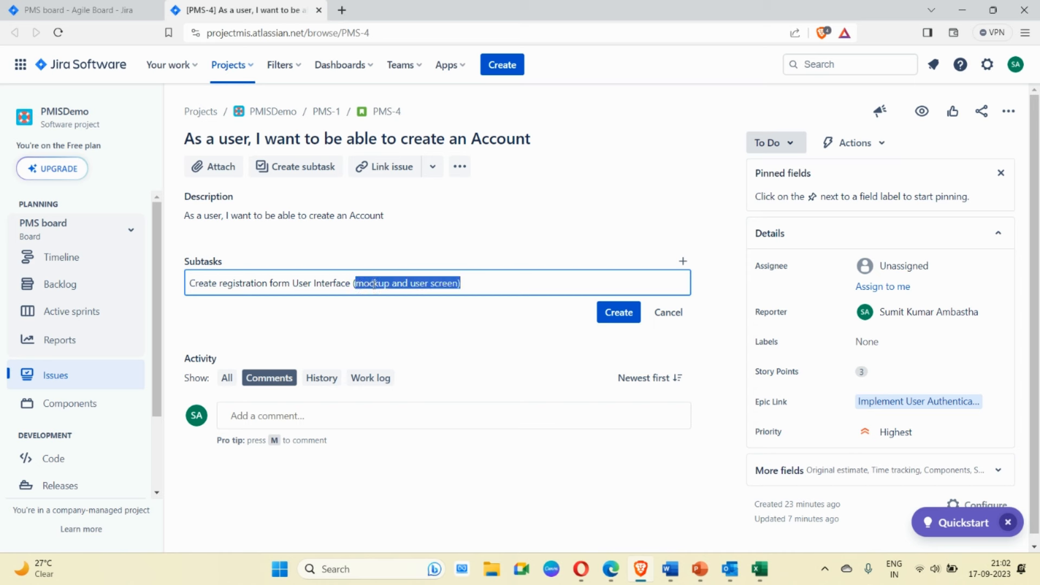
type("User screen)")
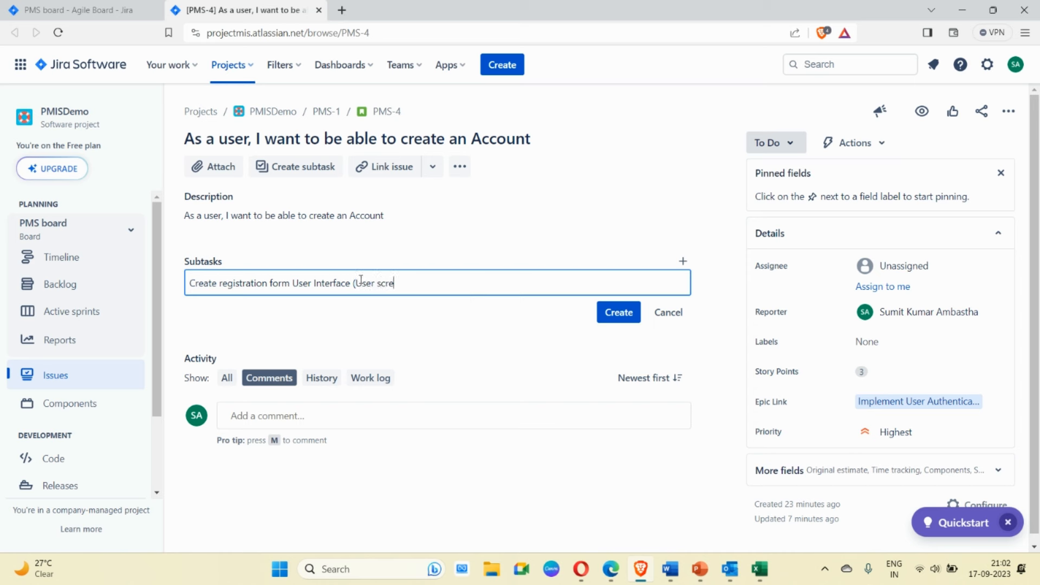
left_click(626, 312)
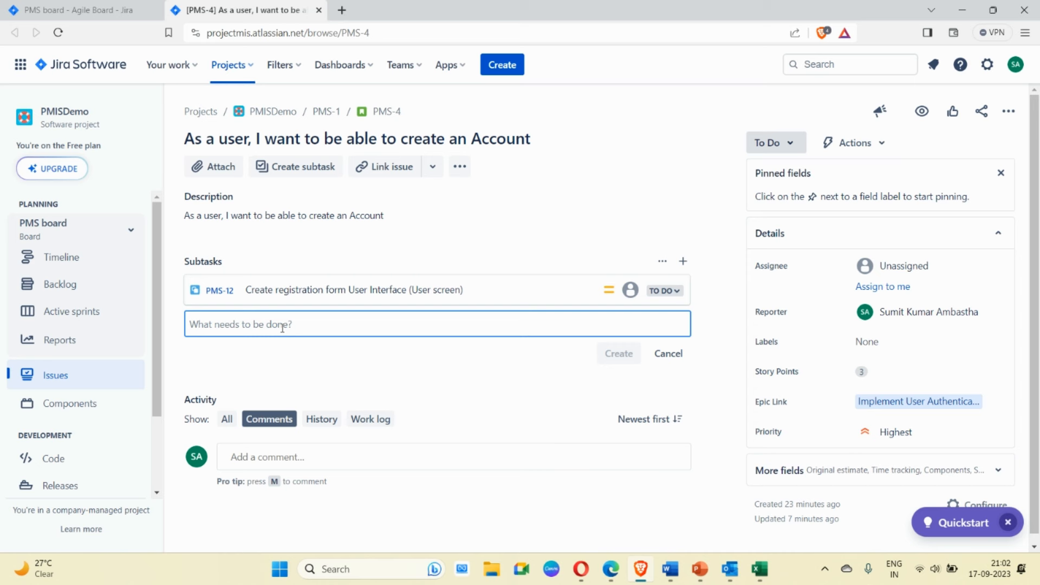
Add subtasks named "Implement User registration logic" and "Add Validations for user input" to the create-an-account story.
type("Im")
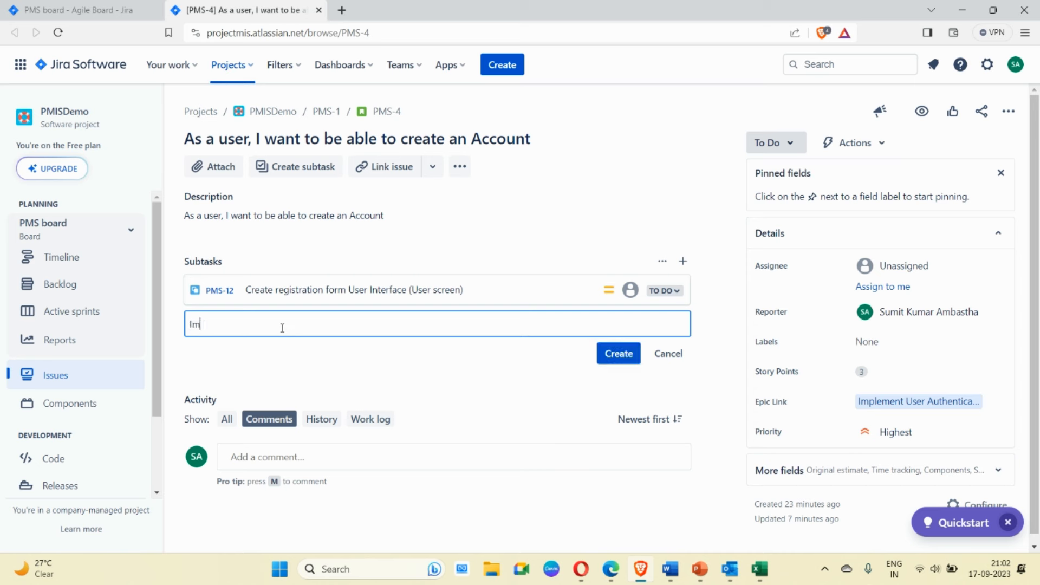
type("plement User registration logic")
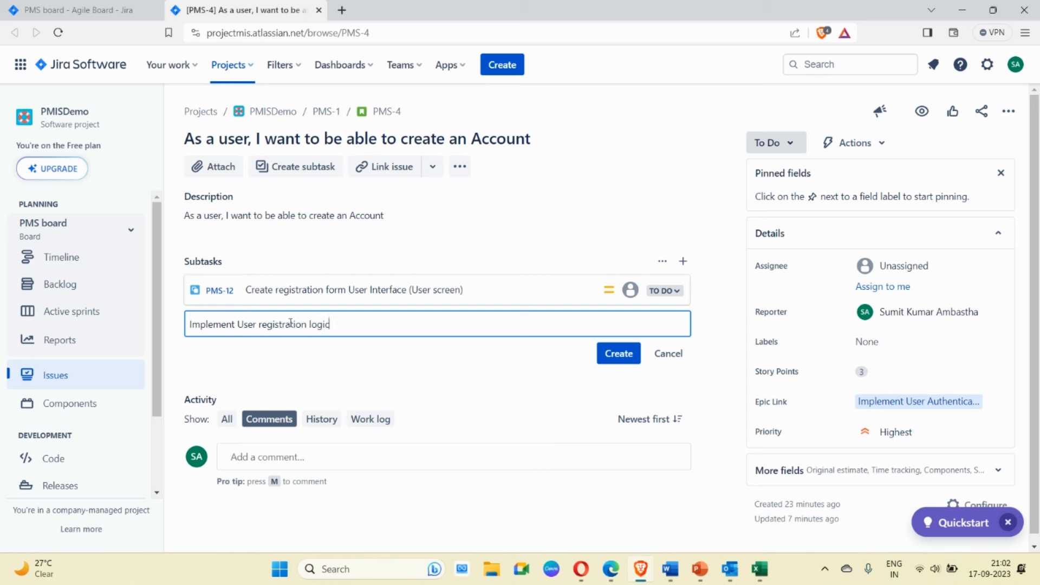
left_click(615, 355)
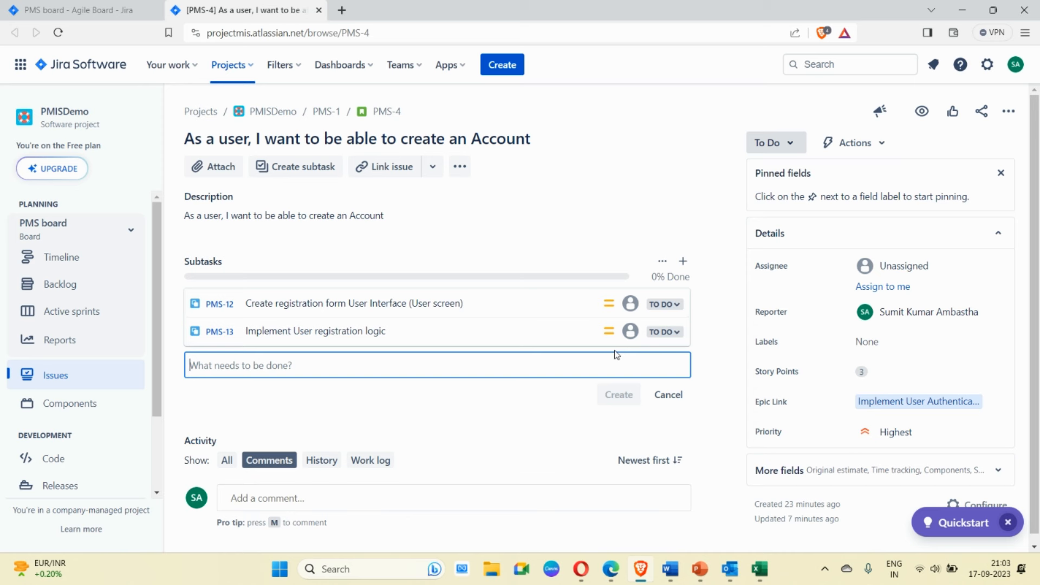
type("Add")
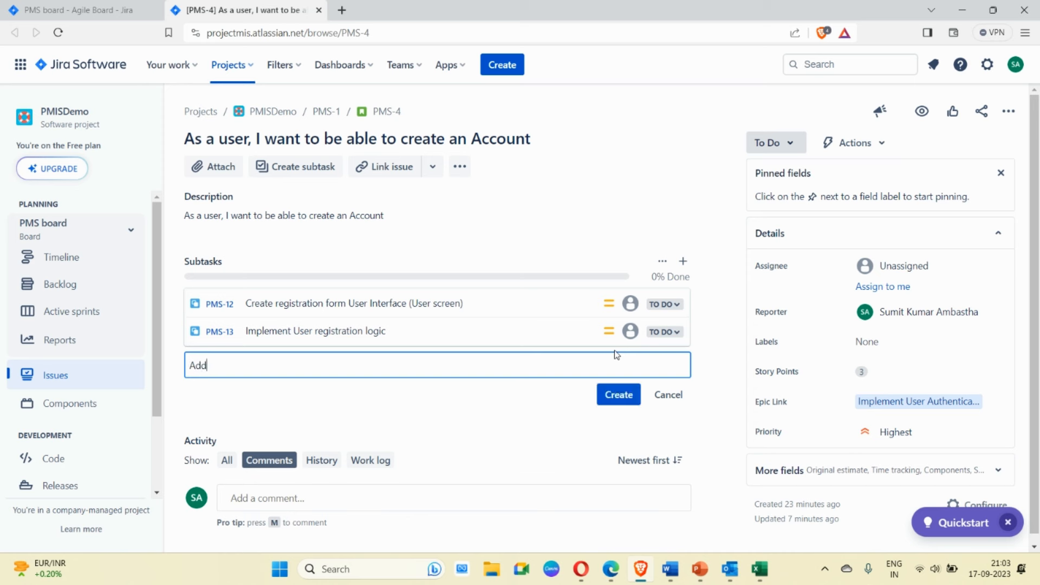
type(" Validations for user input")
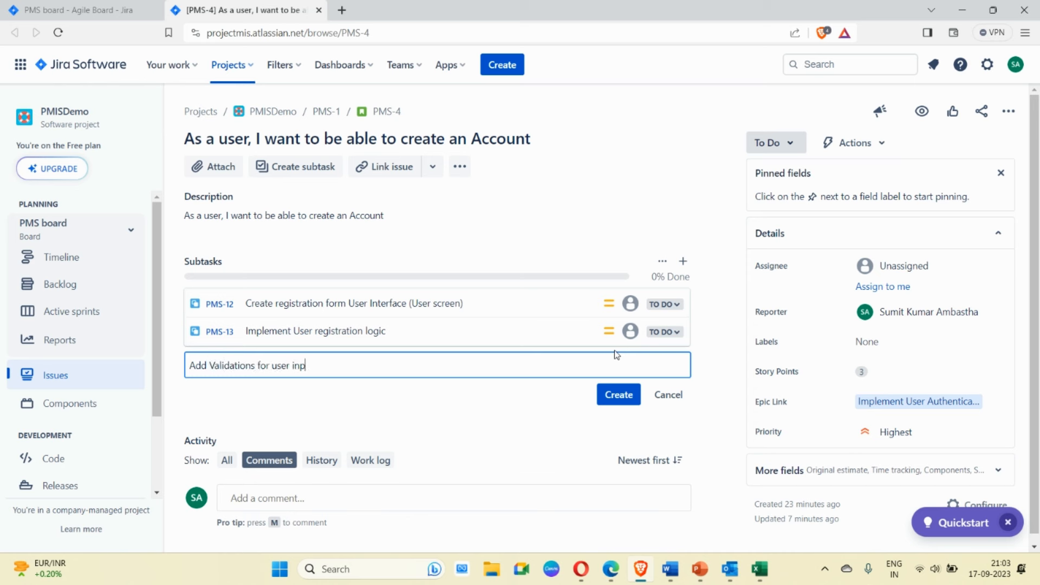
left_click(625, 395)
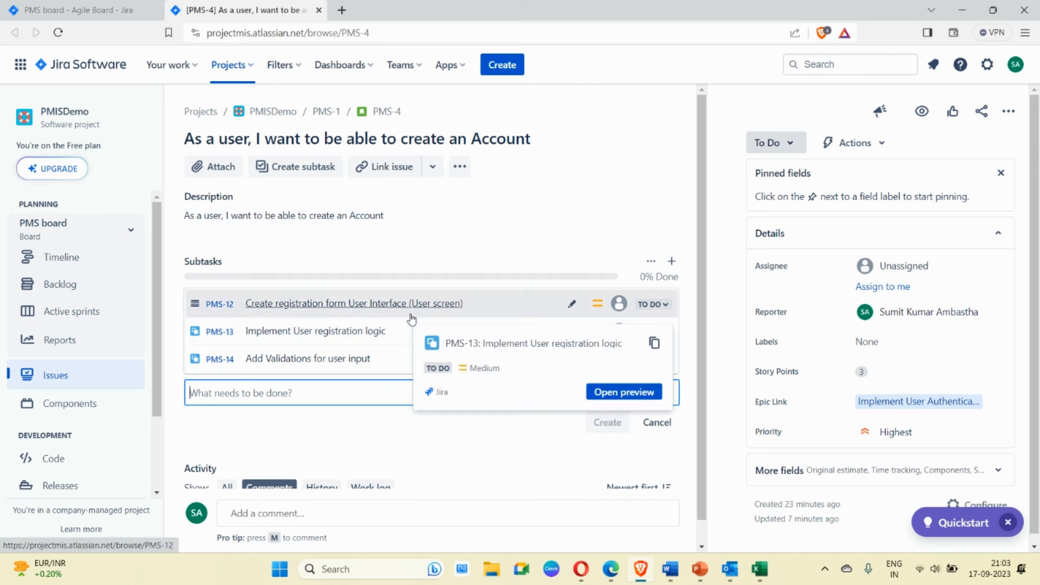
Open the registration form User Interface subtask (PMS-12) and set its original estimate to 20h.
mouse_move(380, 309)
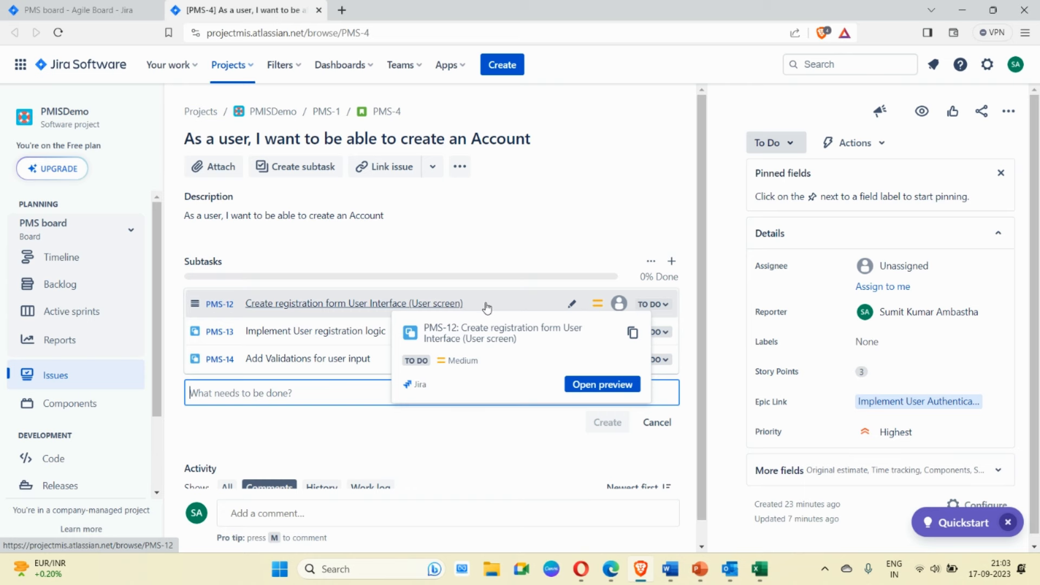
left_click(353, 304)
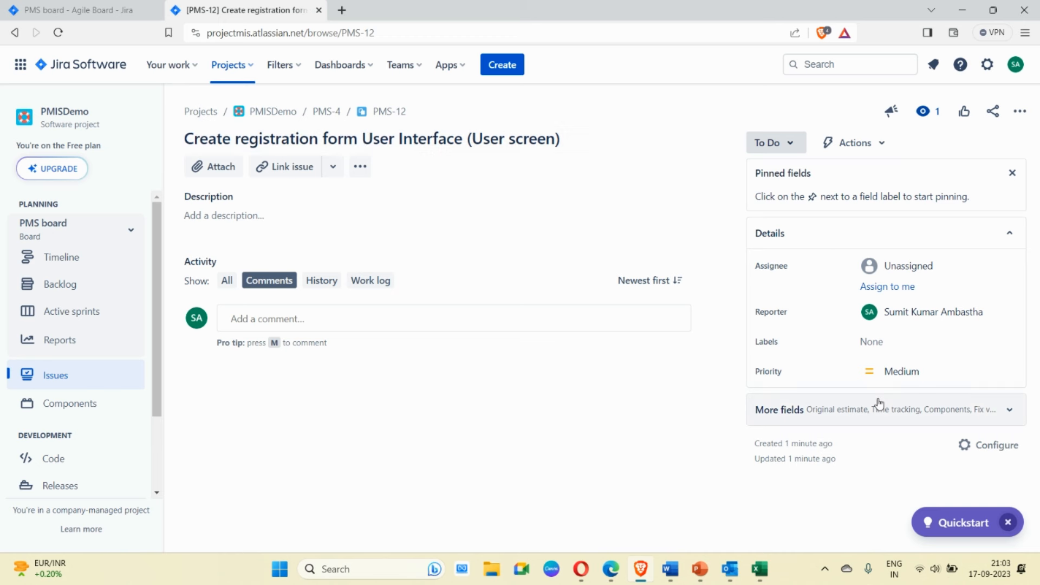
left_click(1008, 410)
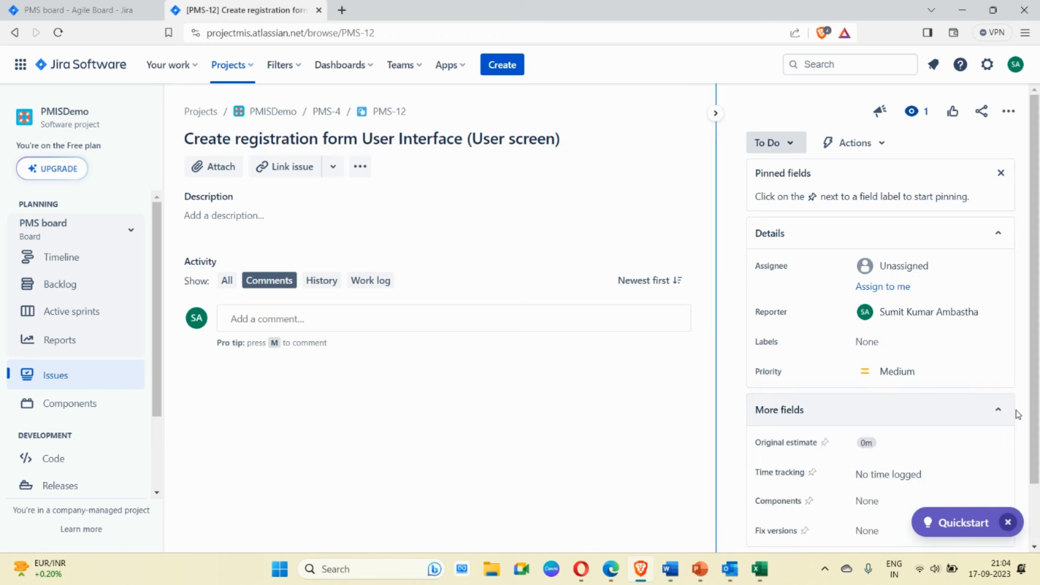
scroll(991, 416, "down", 1)
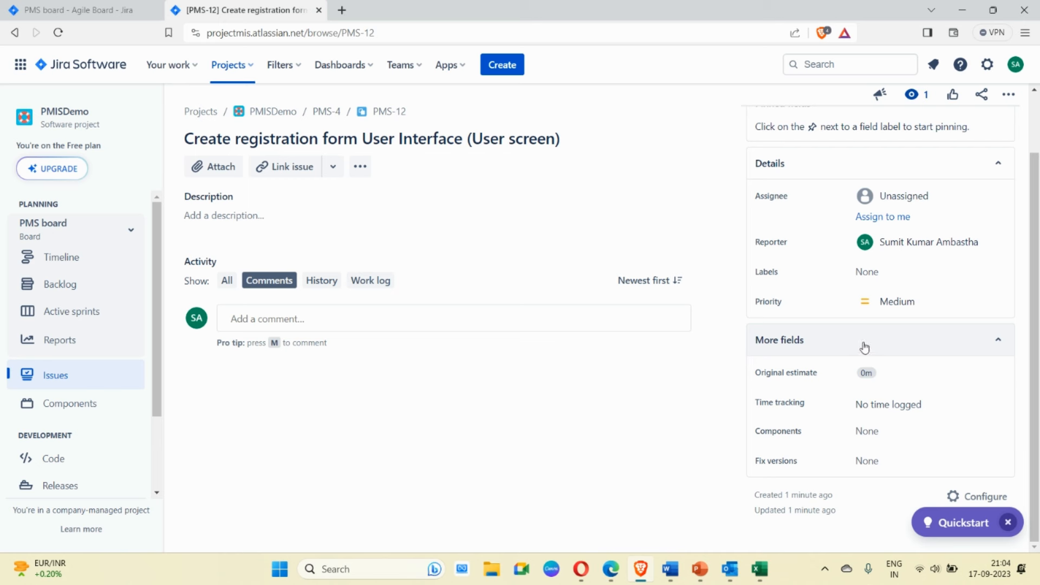
left_click(880, 375)
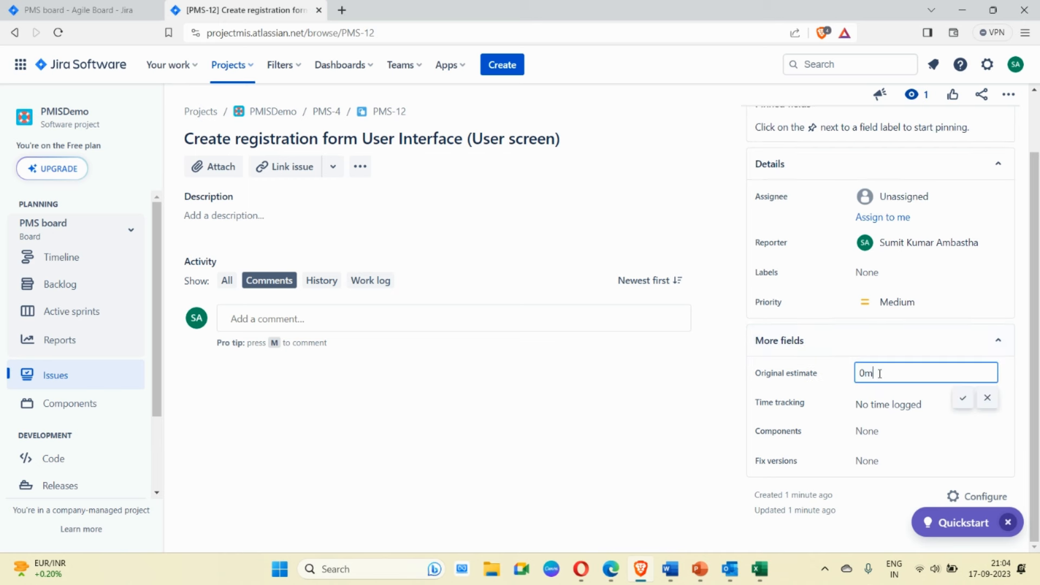
key("BackSpace")
key("BackSpace")
type("20")
key("BackSpace")
type("20h")
left_click(962, 398)
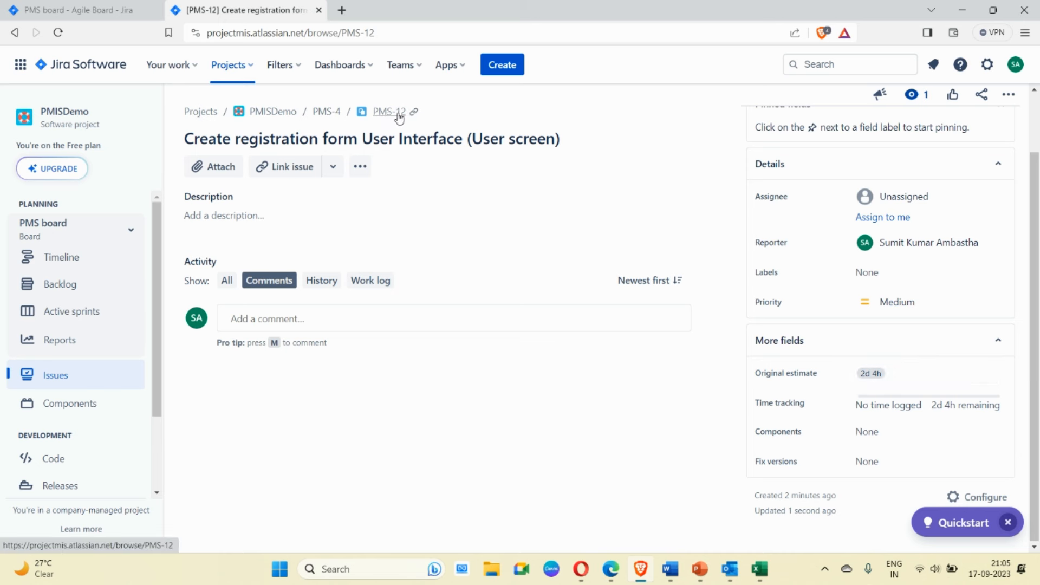
Go back through the parent story to the user registration logic subtask (PMS-13) and set its original estimate to 30h.
left_click(328, 115)
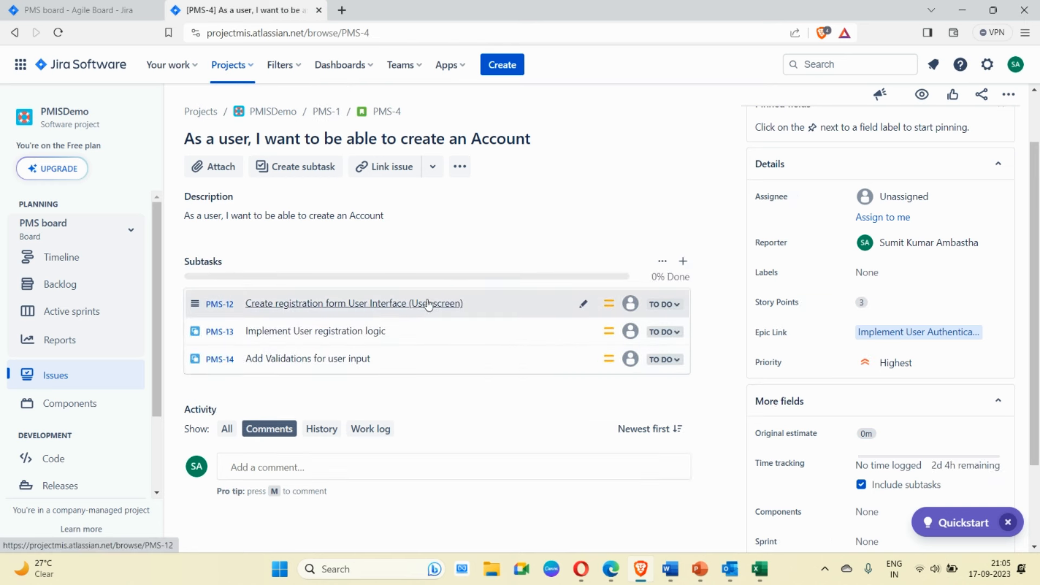
left_click(282, 332)
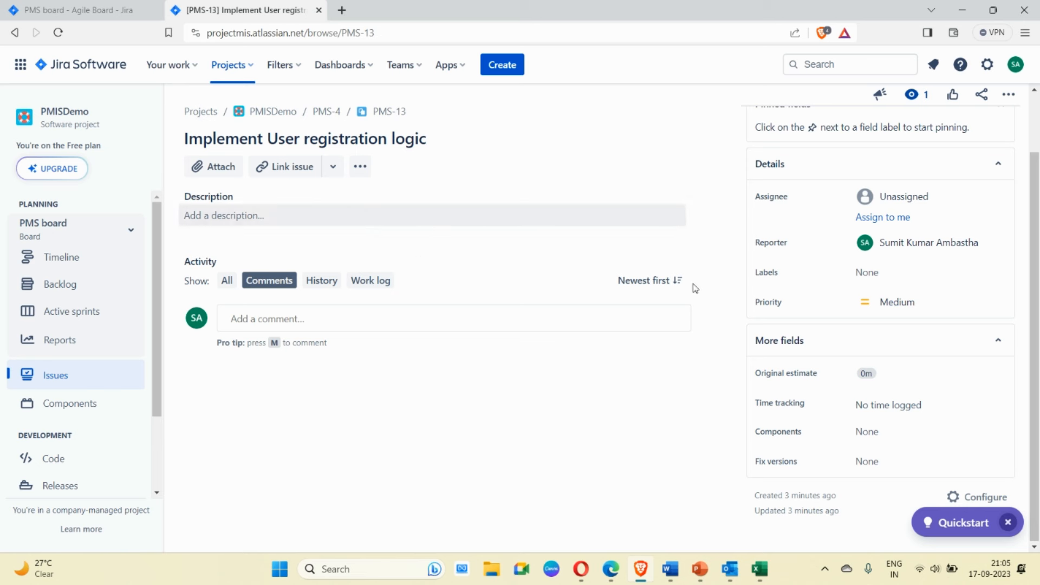
left_click(873, 373)
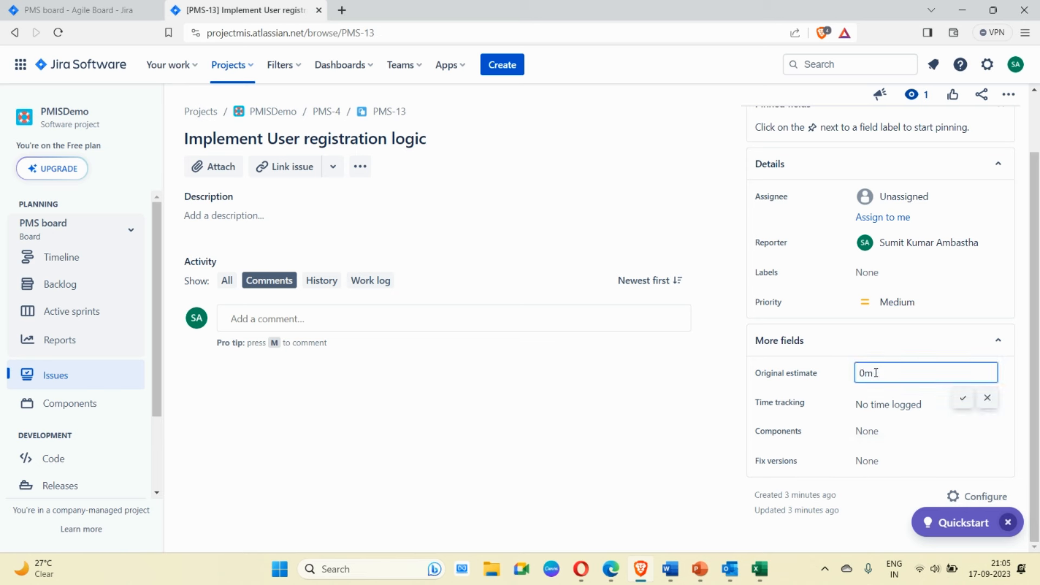
left_click_drag(875, 373, 849, 371)
type("30h")
left_click(962, 398)
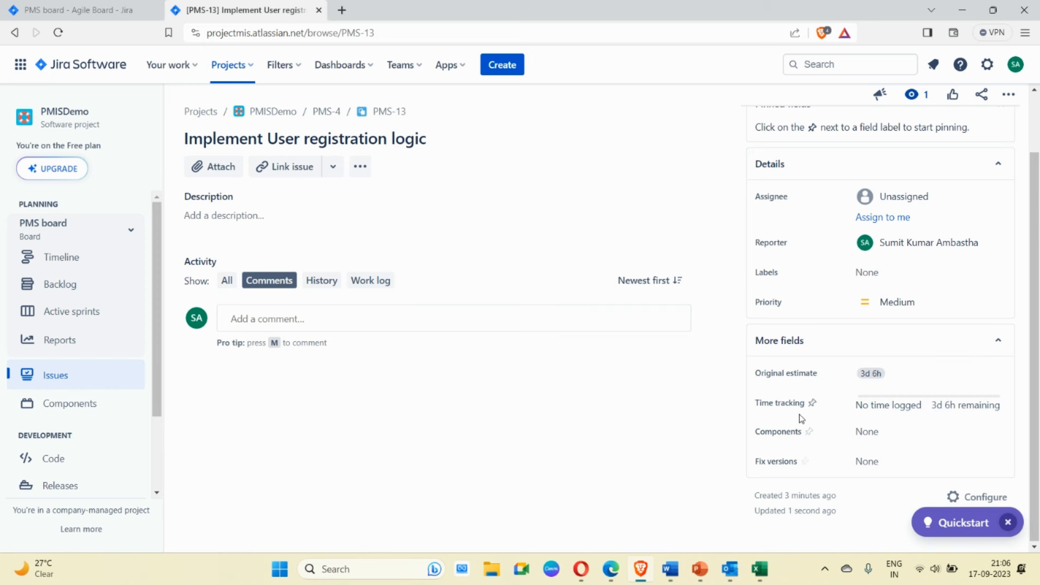
Go back through the parent story to the user input validations subtask (PMS-14) and set its original estimate to 20h.
left_click(329, 114)
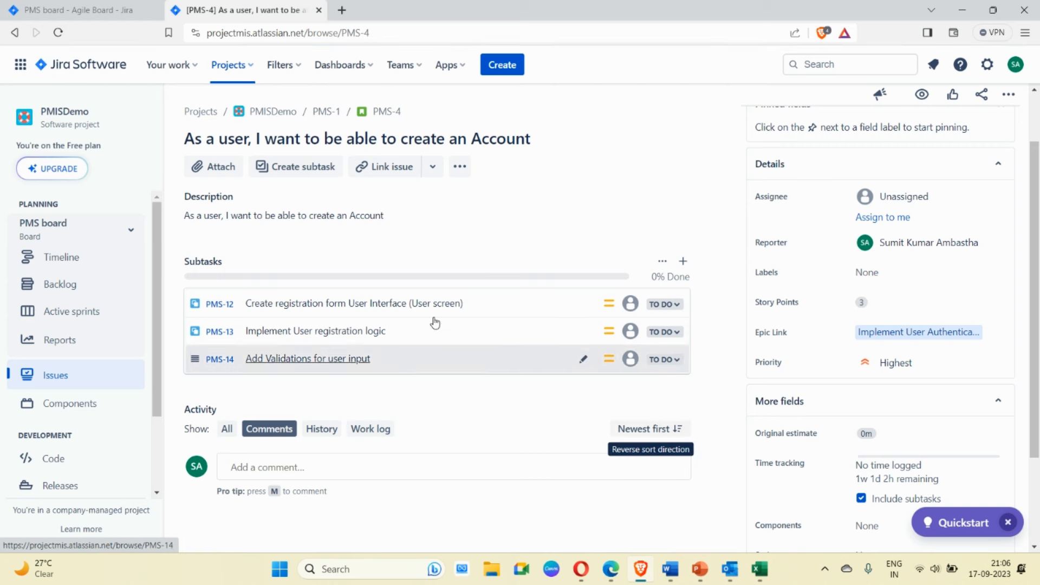
left_click(264, 359)
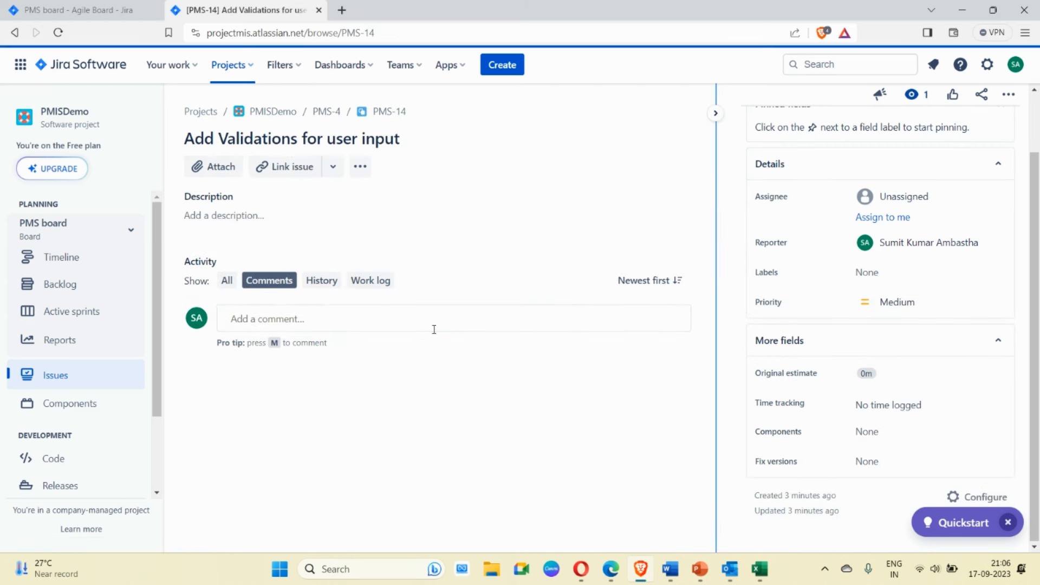
left_click(867, 373)
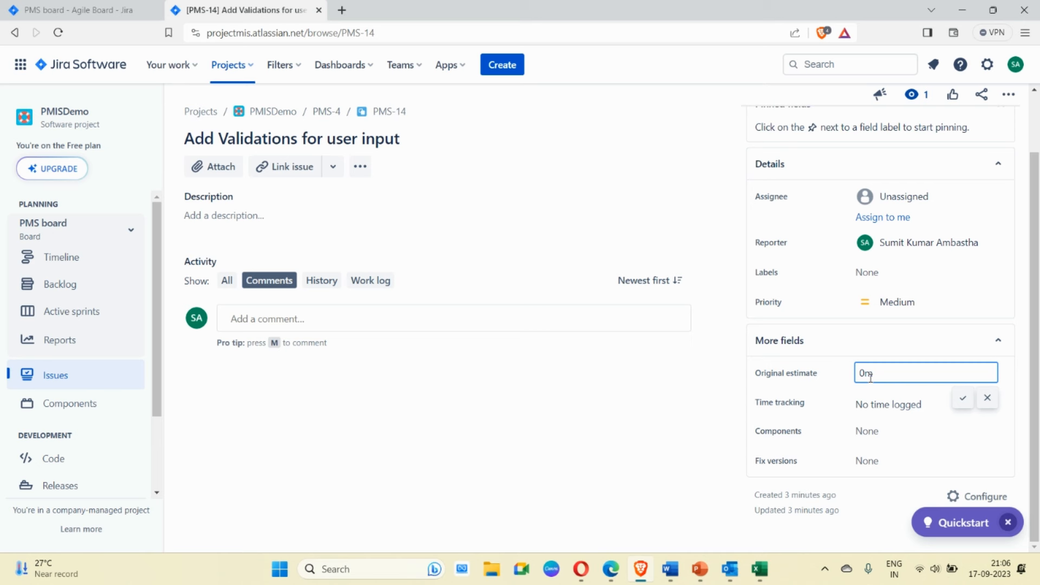
double_click(870, 375)
type("20h")
left_click(960, 401)
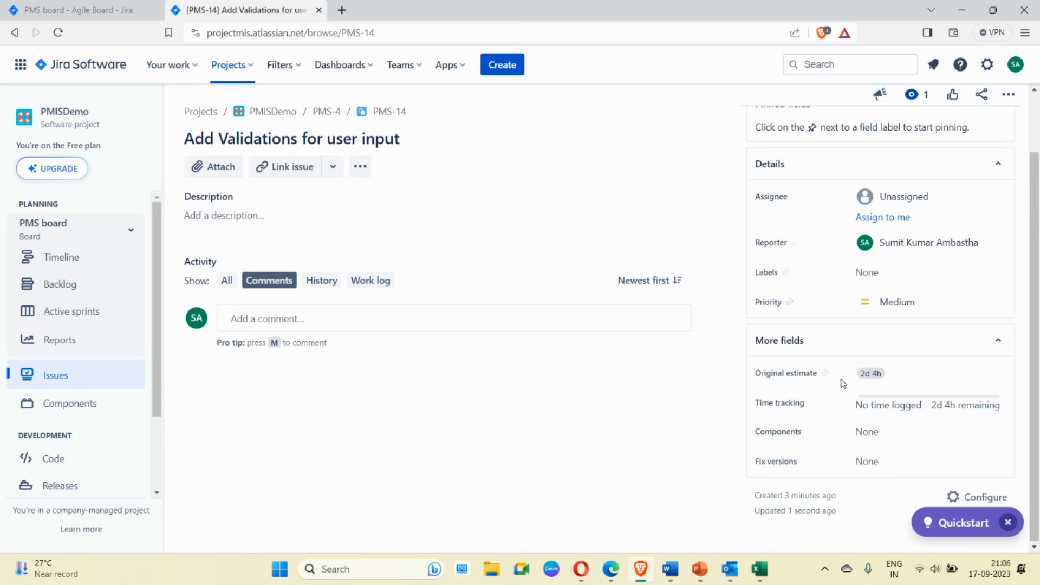
Return to the create-an-account story (PMS-4) and set the story's own original estimate to 4h.
left_click(332, 114)
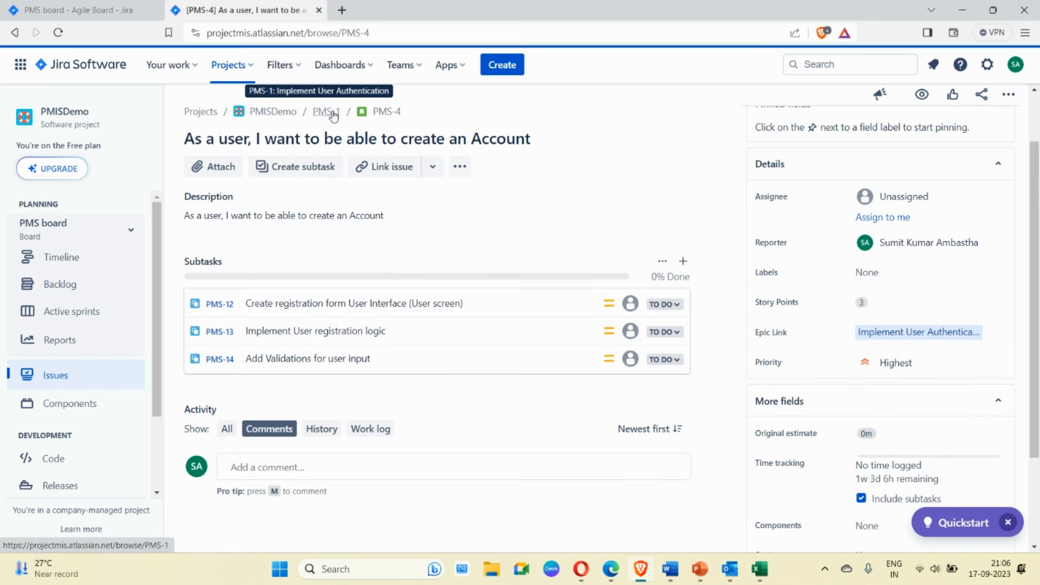
mouse_move(346, 334)
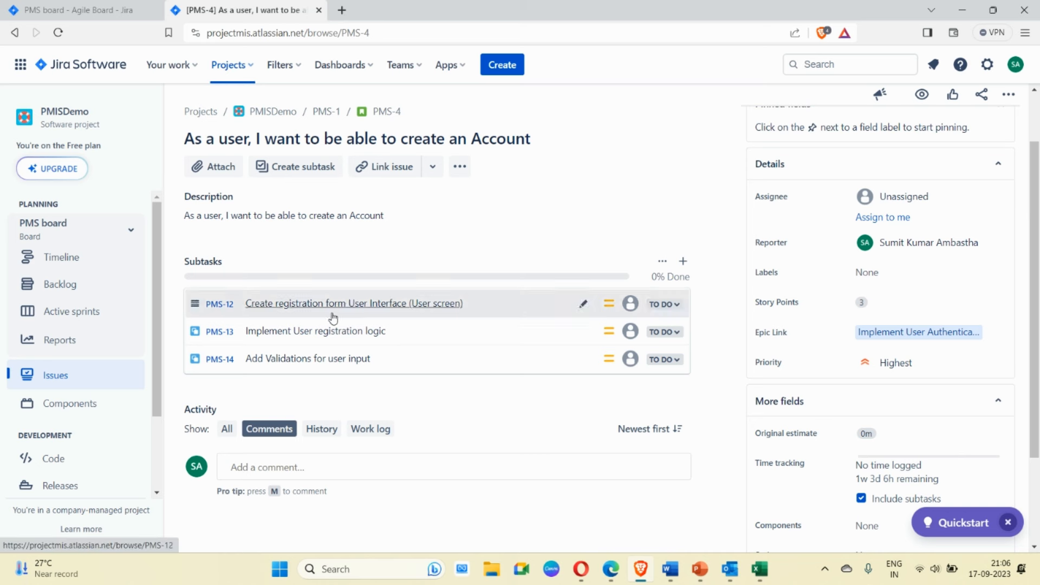
mouse_move(325, 366)
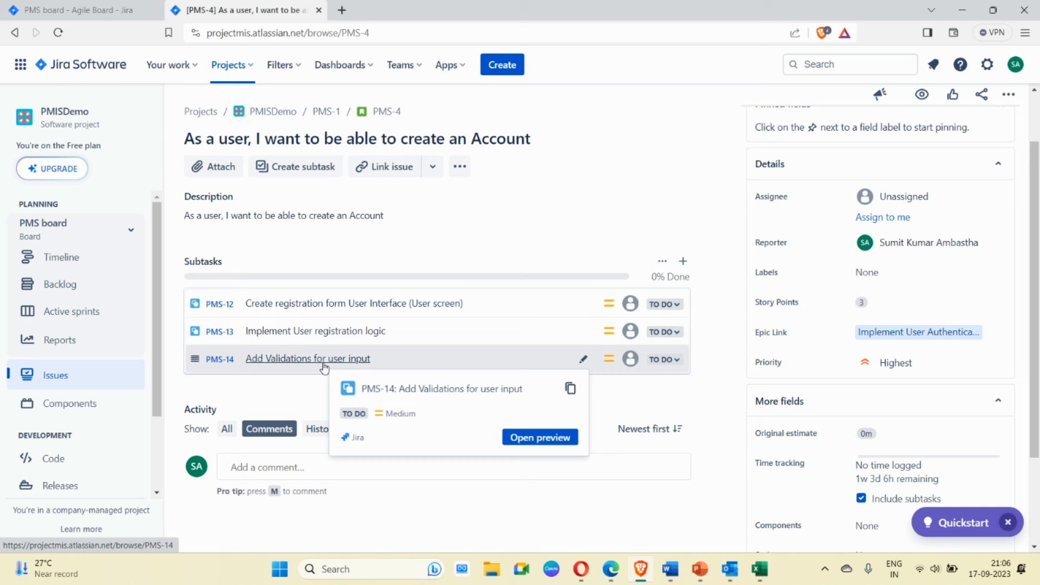
scroll(901, 431, "down", 1)
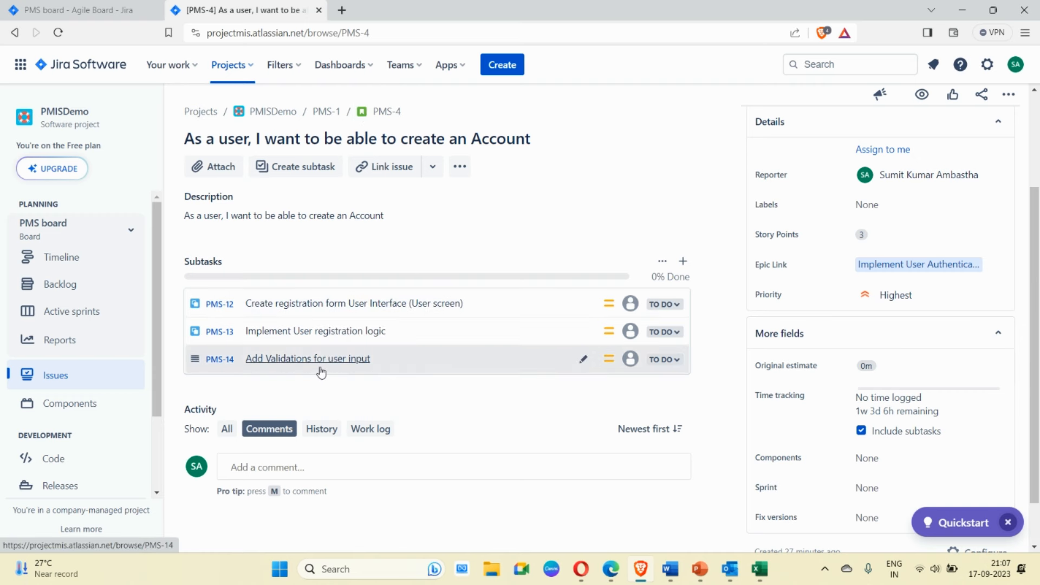
mouse_move(345, 303)
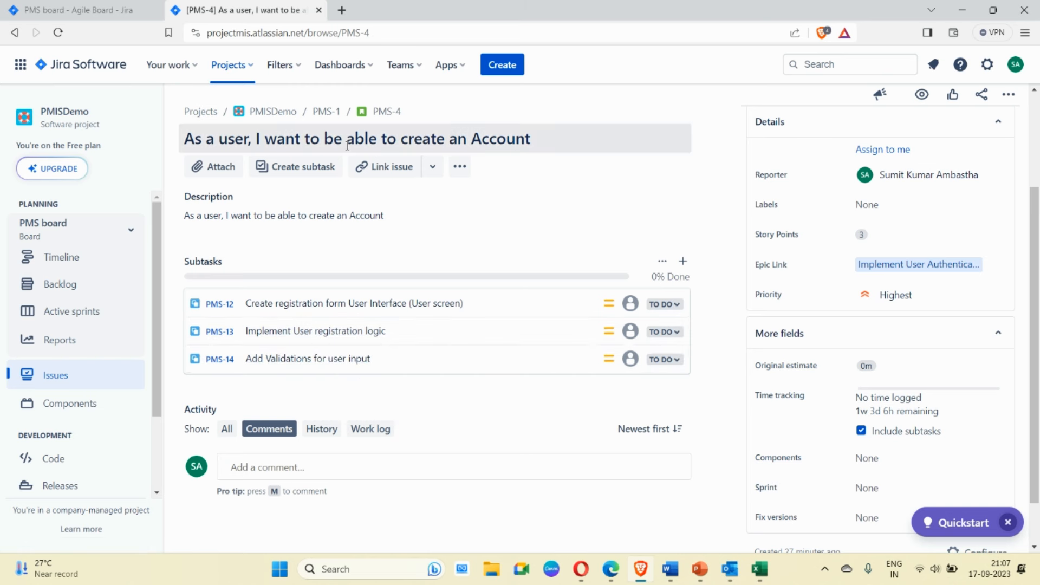
left_click(866, 366)
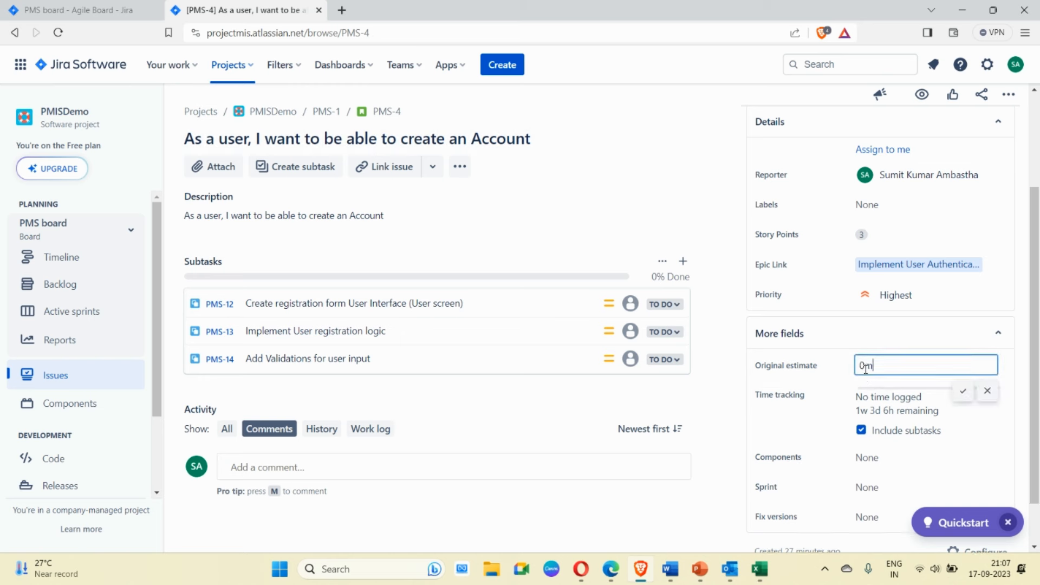
key("ctrl+a")
type("4h")
left_click(964, 391)
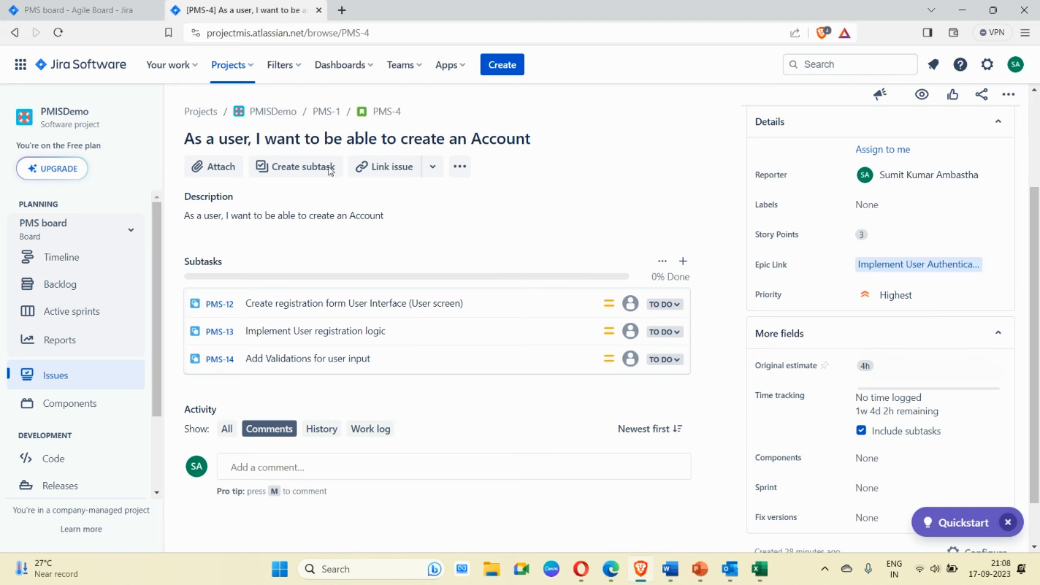
Return to the PMS board's backlog and examine its list of user stories.
left_click(53, 296)
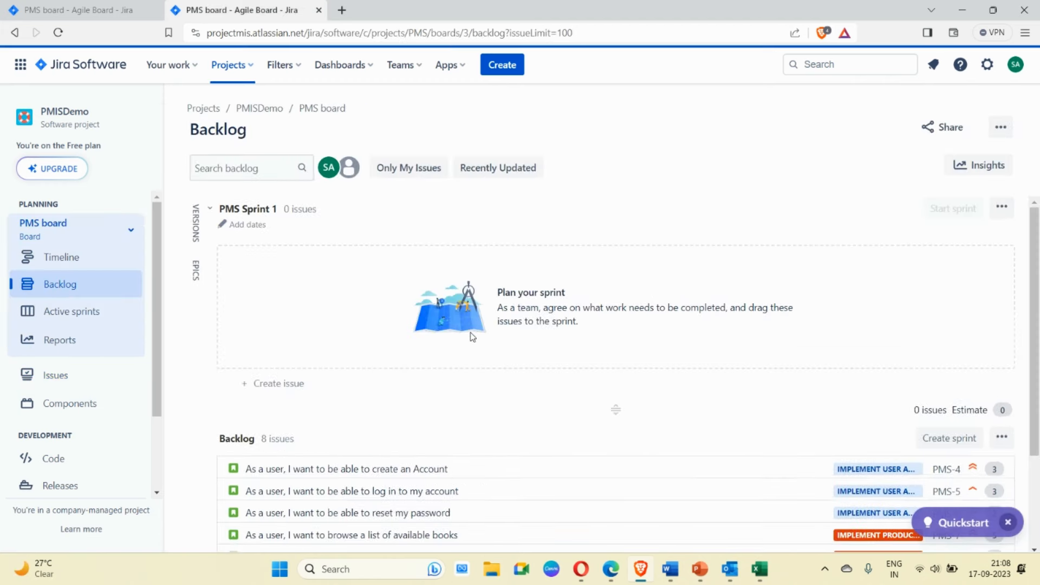
scroll(479, 336, "down", 2)
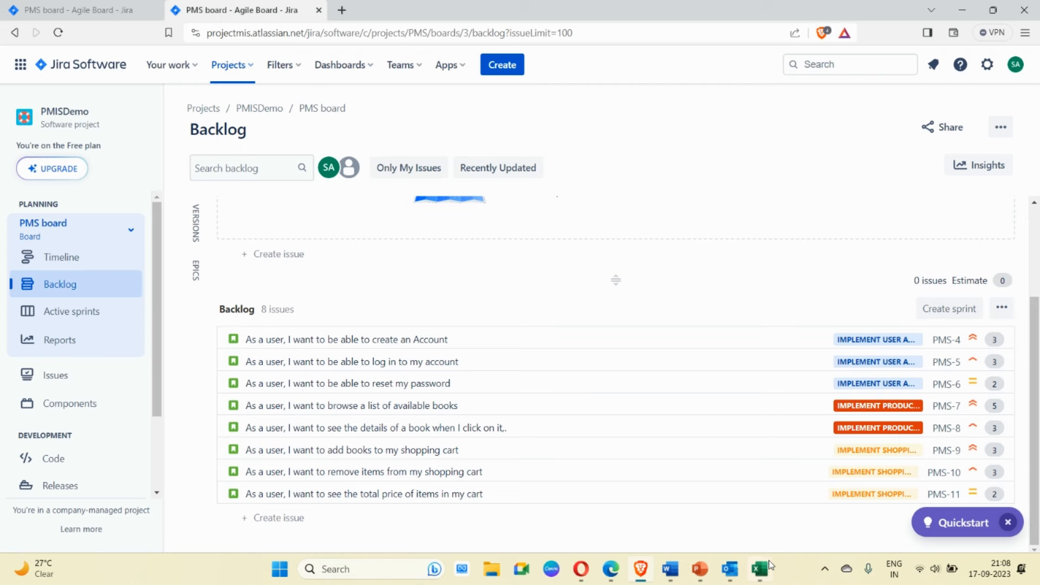
Switch to the Excel workbook Book1 and clear all existing contents of Sheet1.
mouse_move(765, 567)
left_click(757, 523)
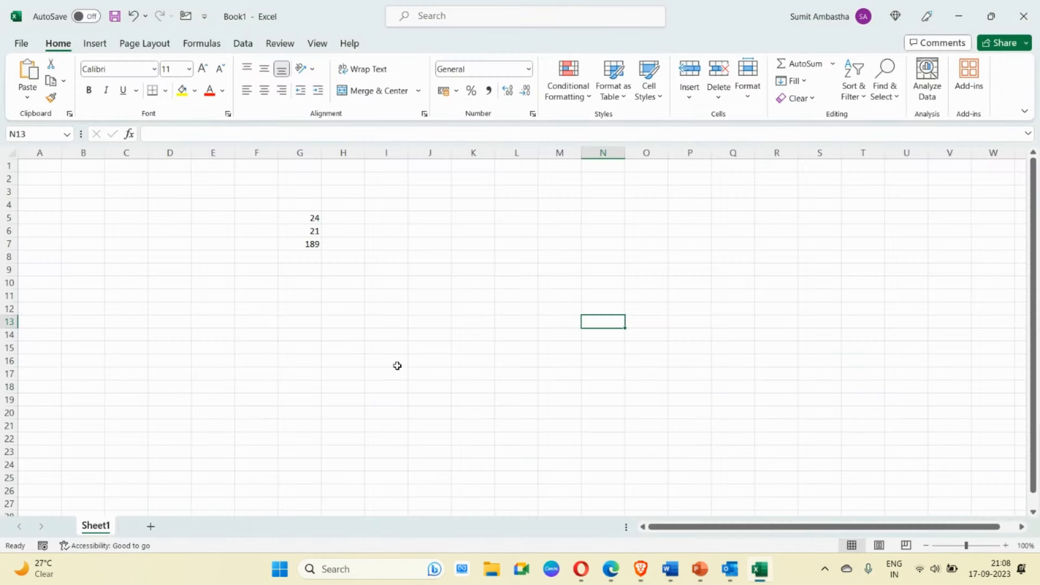
left_click(382, 317)
key("ctrl+a")
key("Delete")
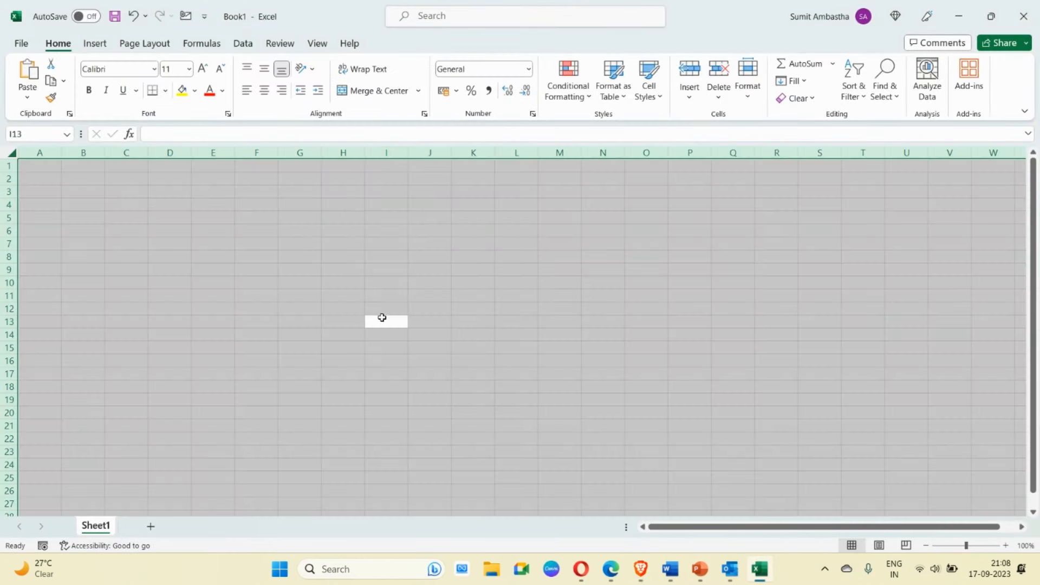
left_click(252, 192)
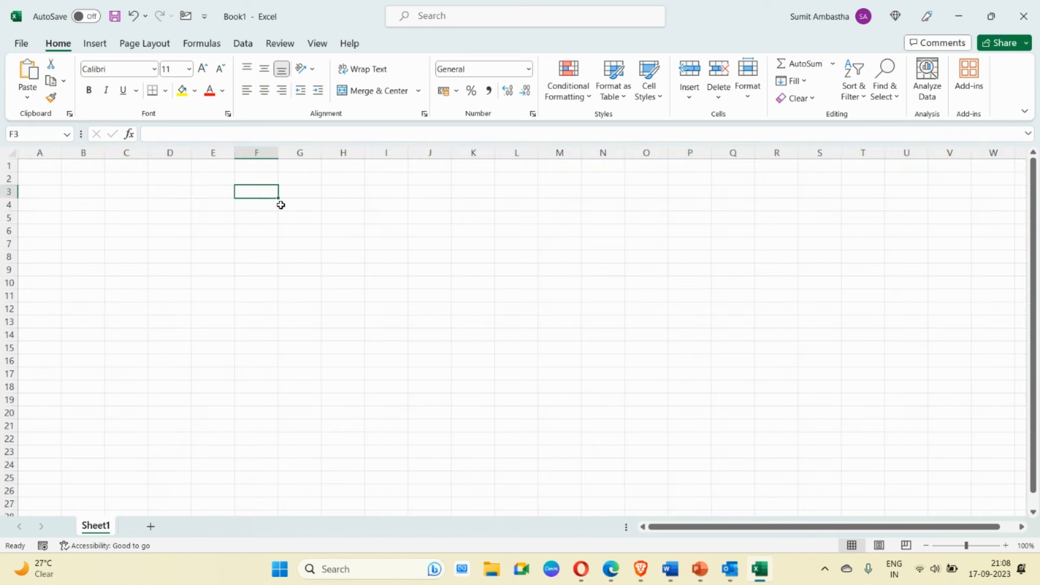
Check the system calendar for the coming dates and enter 18 Sep in cell G4.
left_click(989, 569)
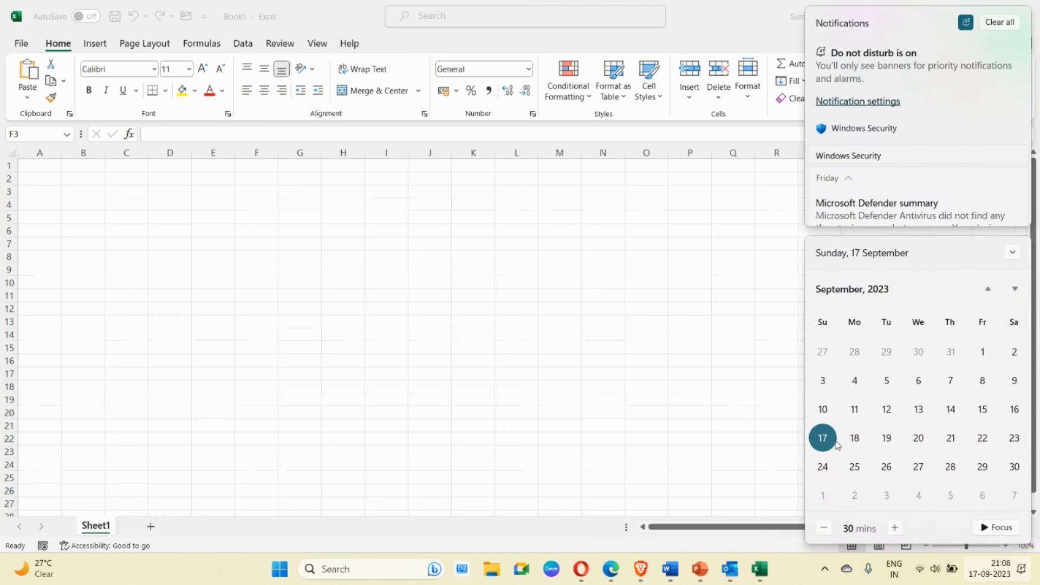
left_click(317, 204)
left_click(301, 204)
type("18 Sep")
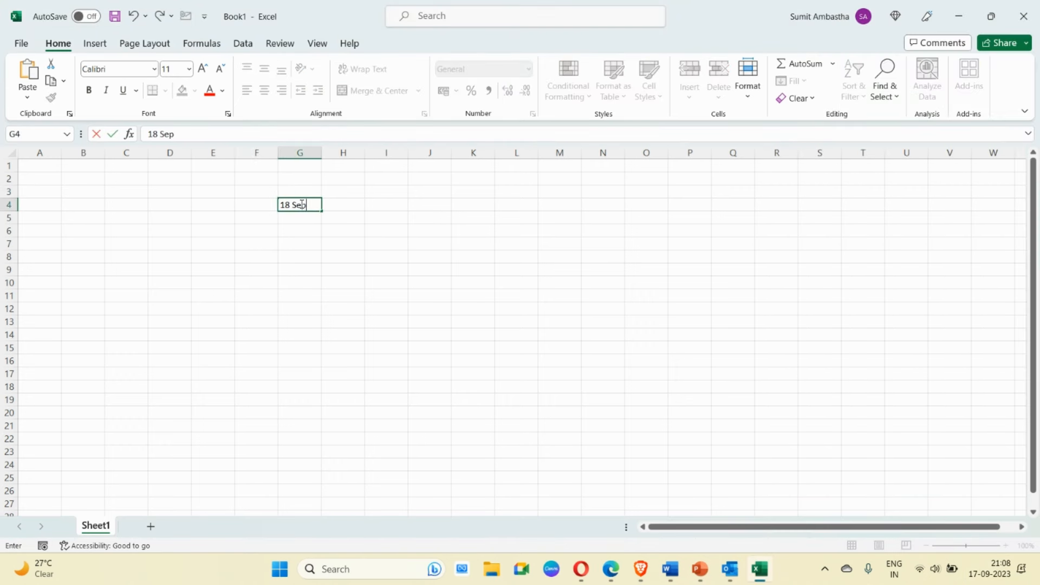
key("Return")
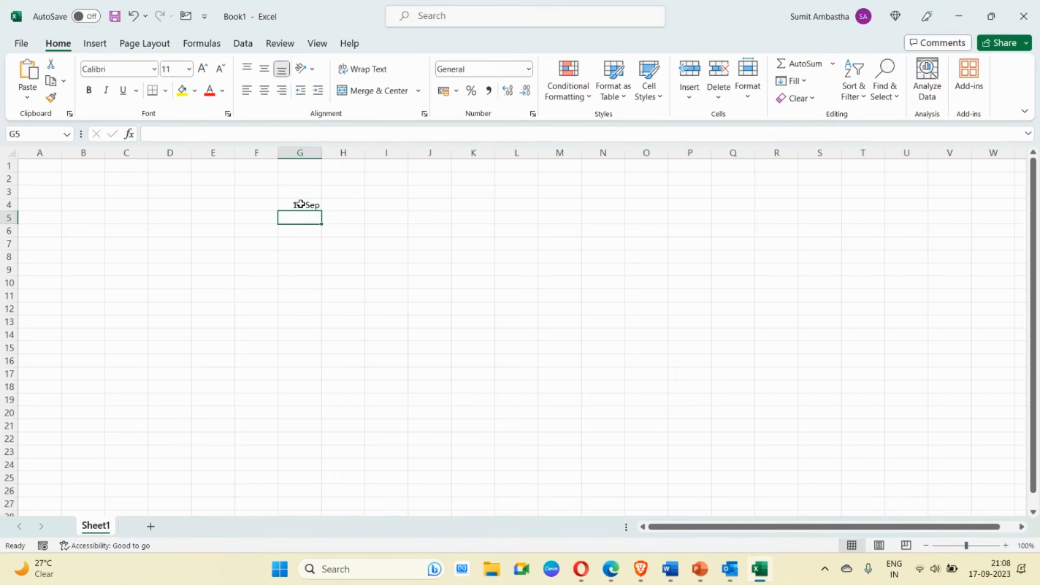
Extend the dates from G4 down to 22-Sep in G8, and list 25-Sep through 29-Sep in G10:G14.
left_click(305, 206)
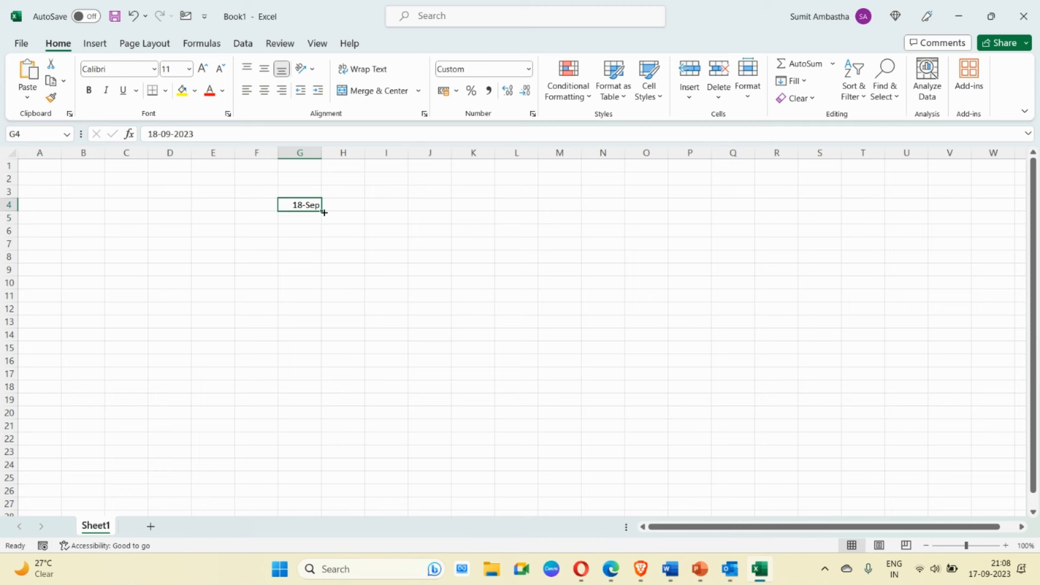
left_click_drag(324, 212, 316, 260)
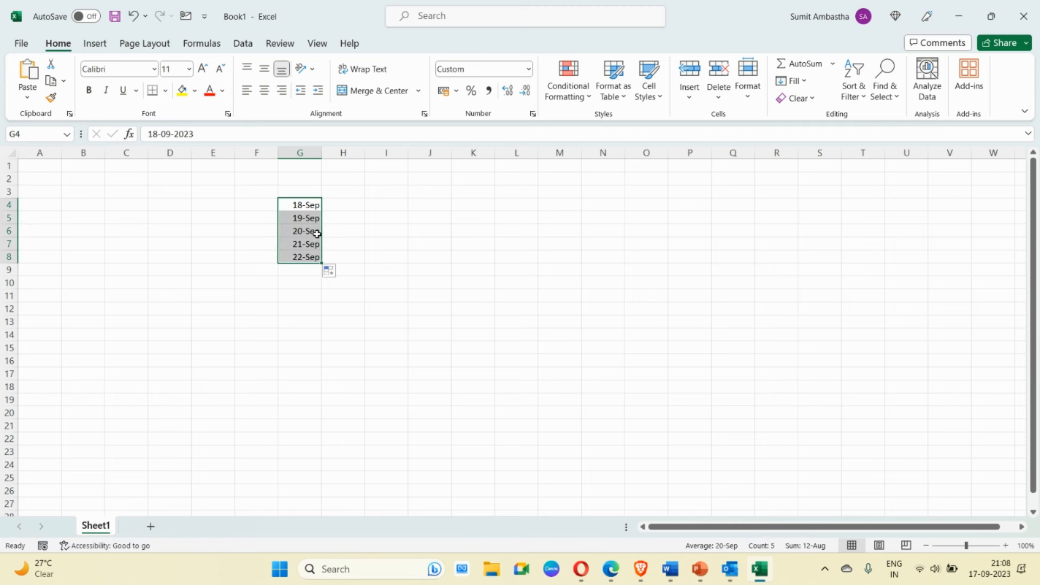
left_click(301, 279)
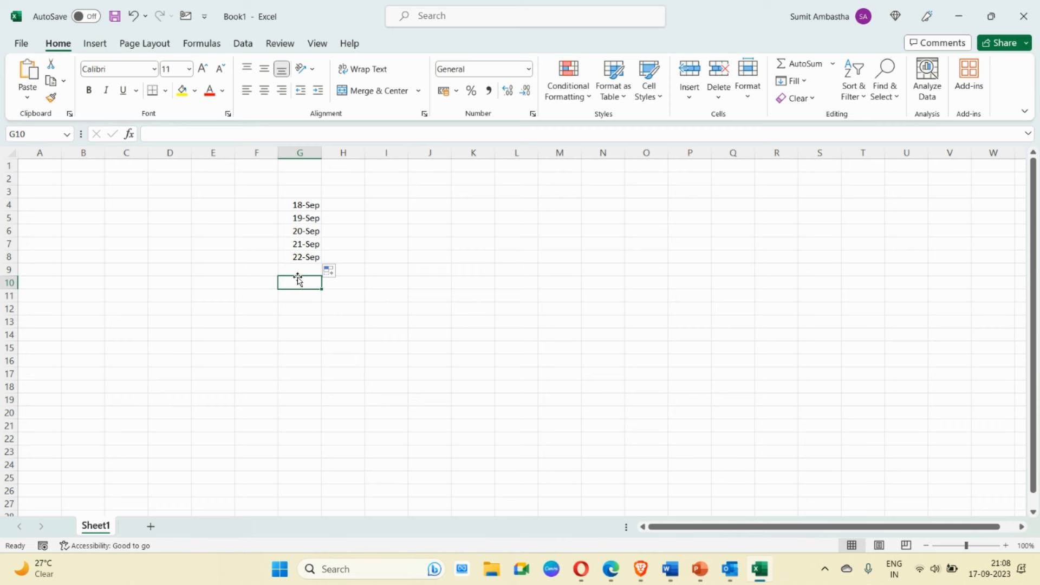
type("25")
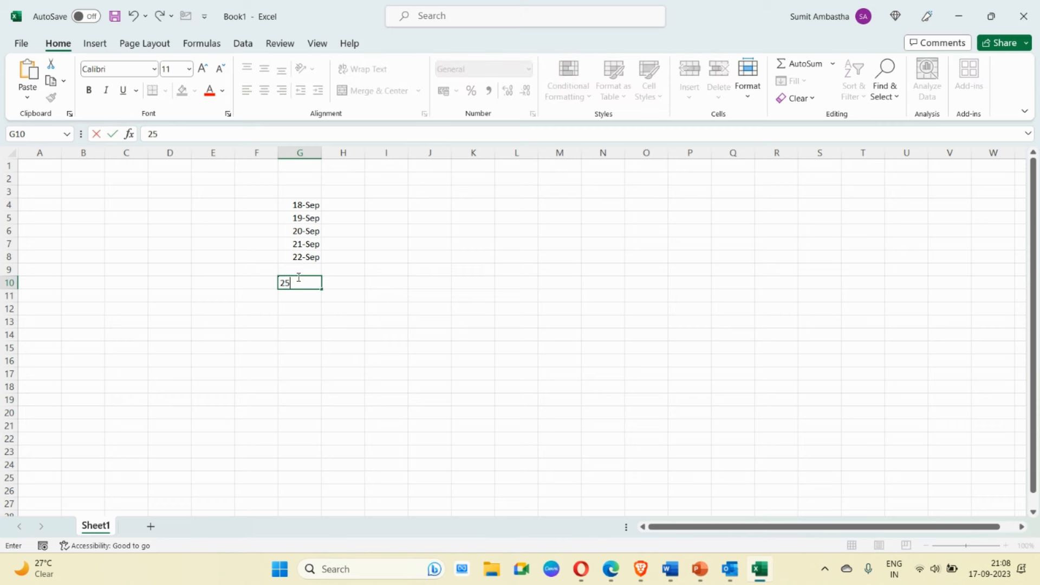
type("-Sep")
key("Return")
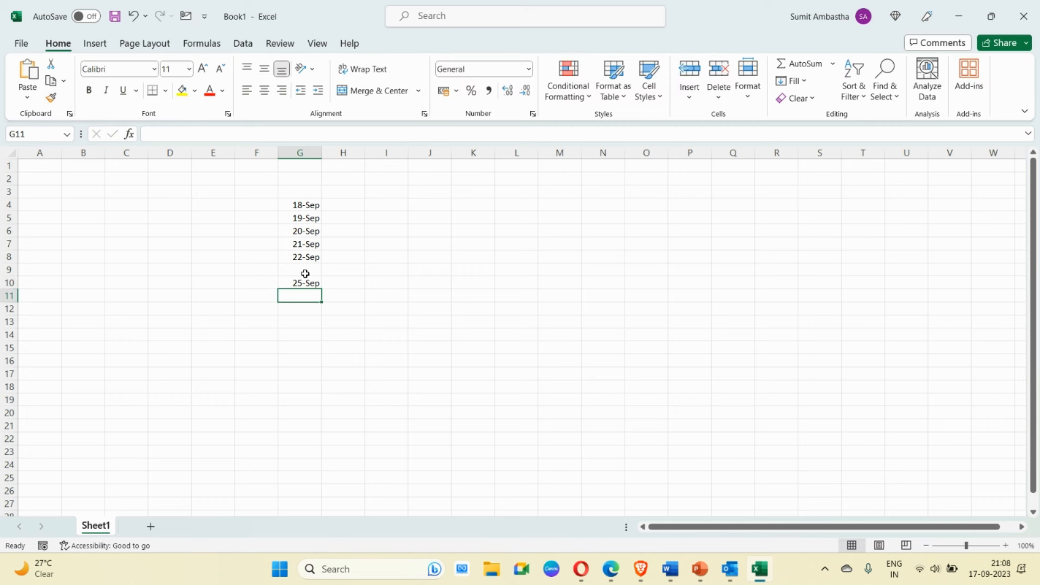
left_click(299, 282)
left_click_drag(323, 289, 319, 337)
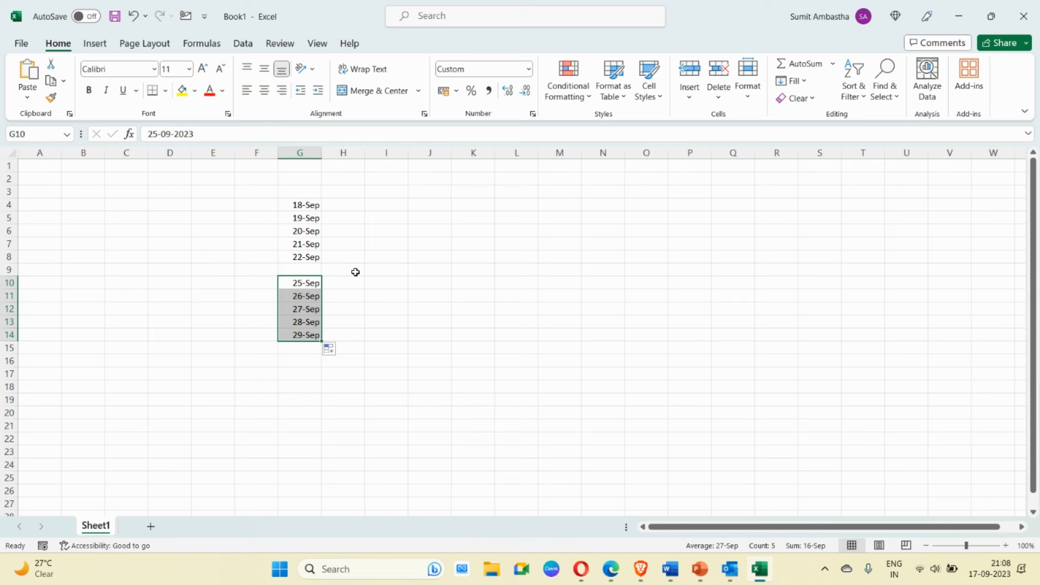
Enter the column headers Dev 1, Dev 2 and Dev 3 in H3:J3.
left_click(352, 192)
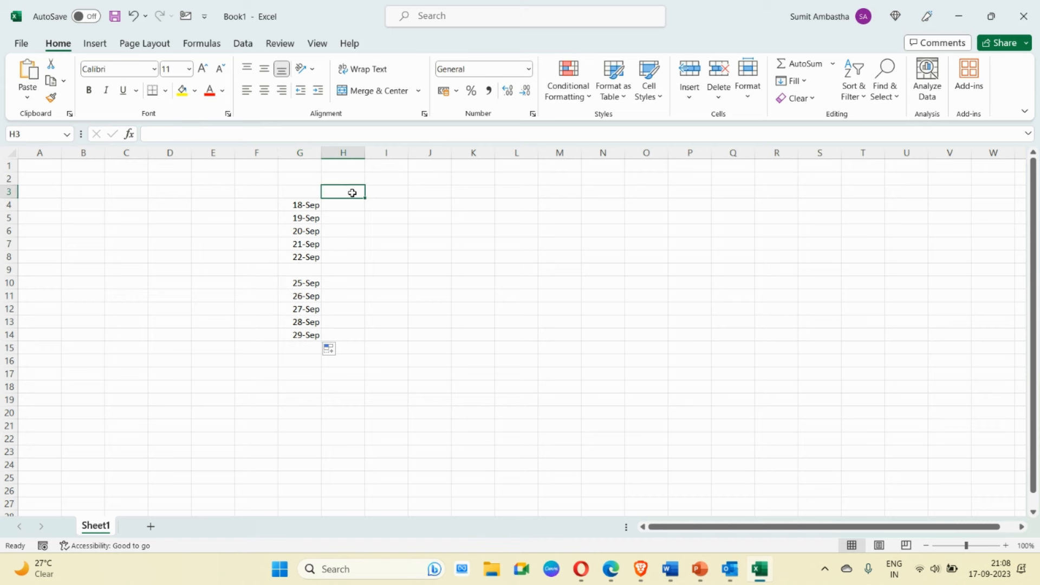
type("Dev 1")
key("Tab")
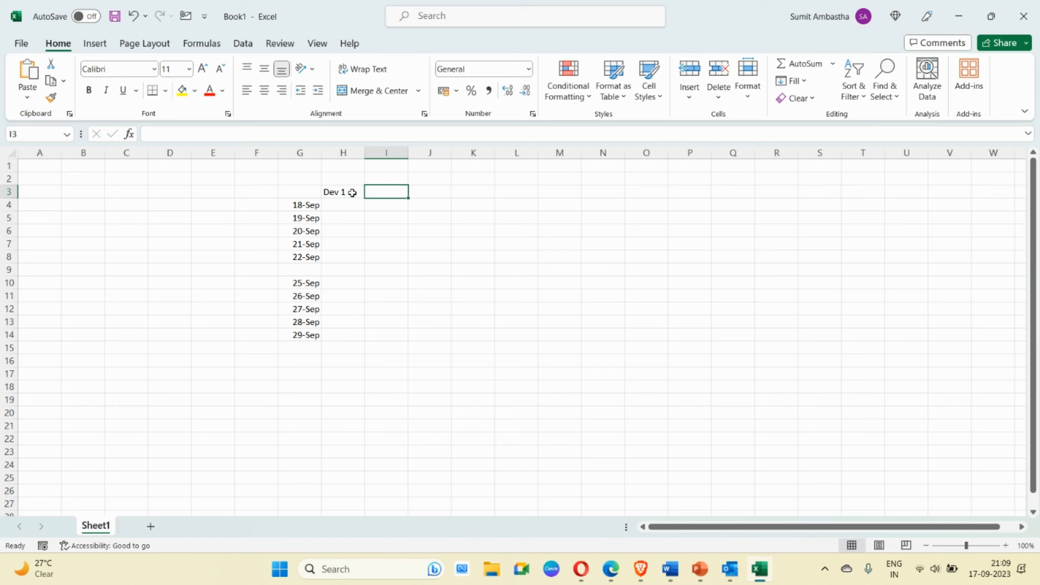
type("Dev 2")
key("Tab")
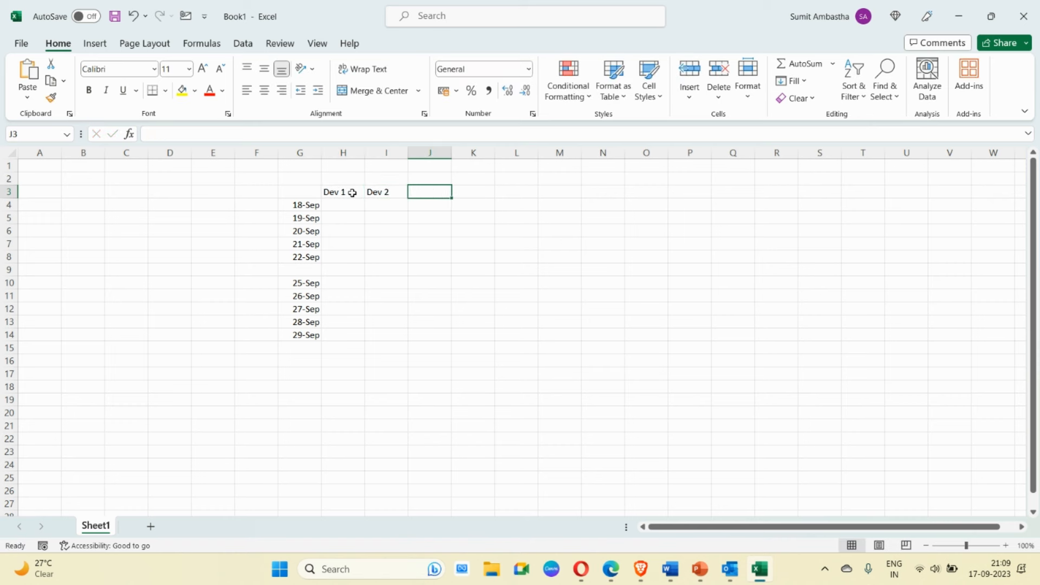
type("Dev 3")
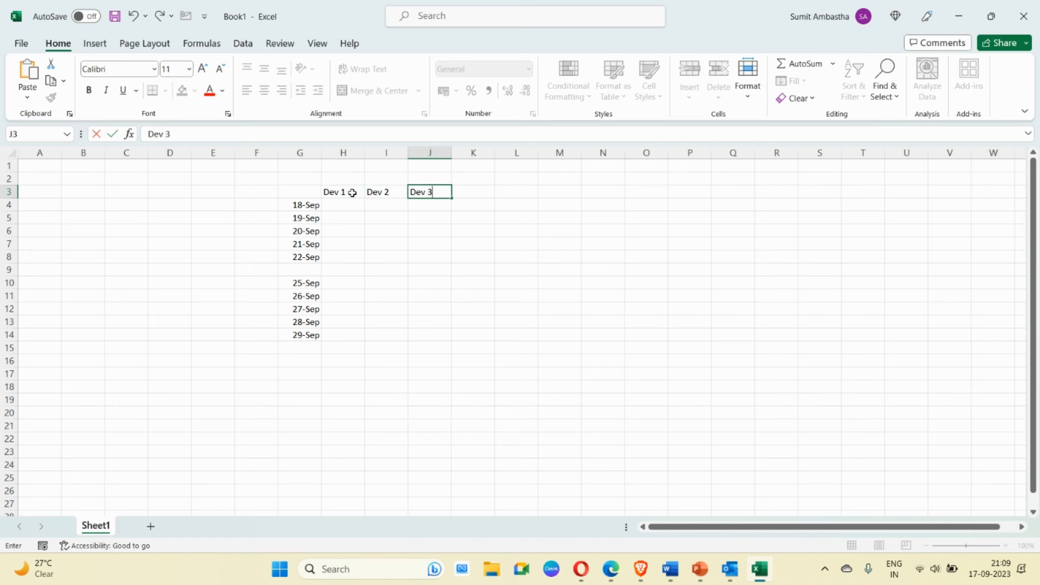
left_click(422, 232)
Enter 8 in H4 and copy it to all three developers for 18-Sep to 22-Sep (H4:J8).
left_click(335, 207)
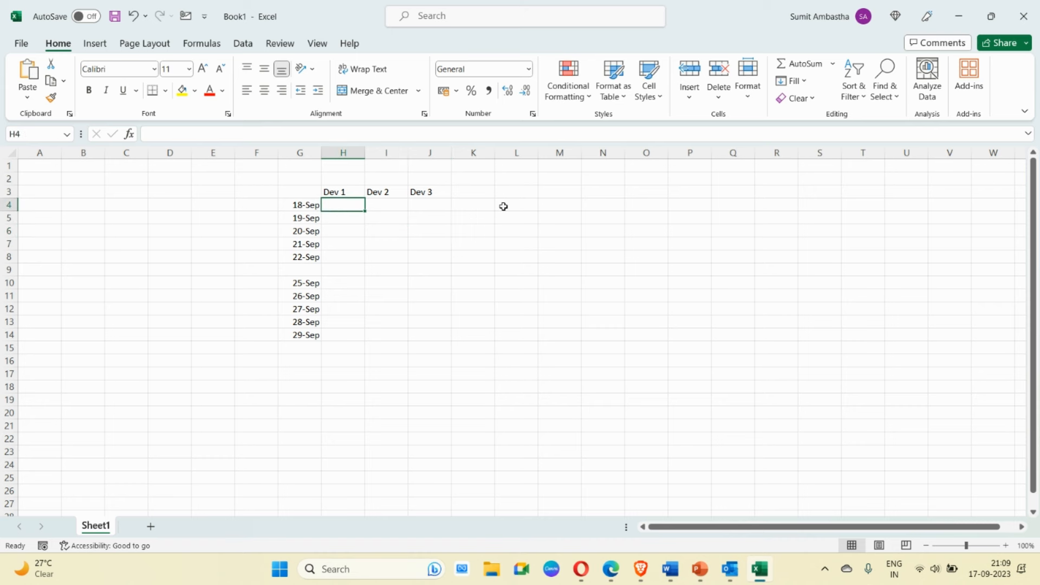
type("8")
left_click(352, 227)
left_click(349, 205)
key("ctrl+c")
left_click(425, 251, "shift")
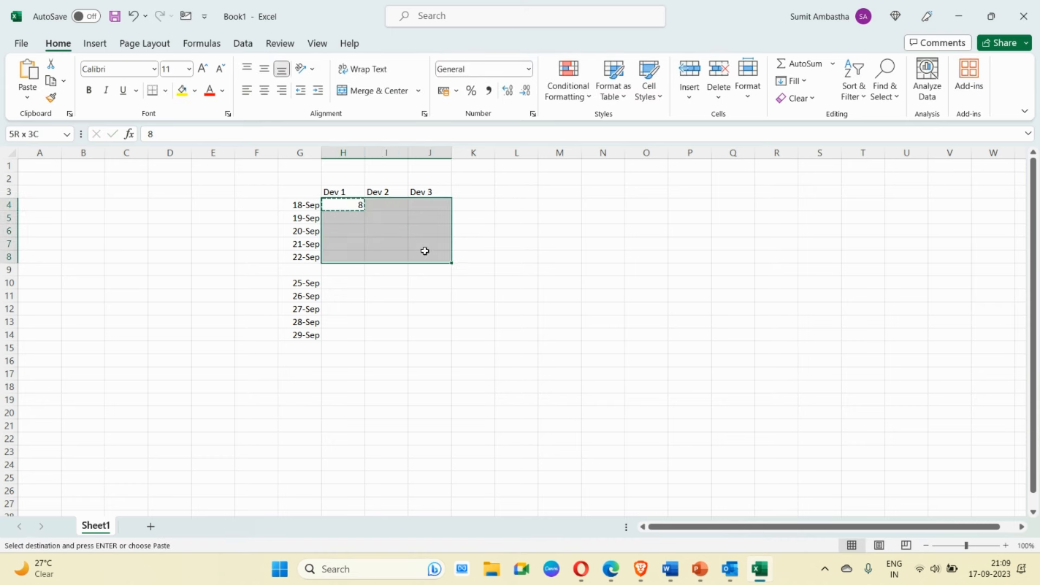
key("ctrl+v")
Copy the same 8-hour value to all three developers for 25-Sep to 29-Sep (H10:J14).
left_click(343, 283)
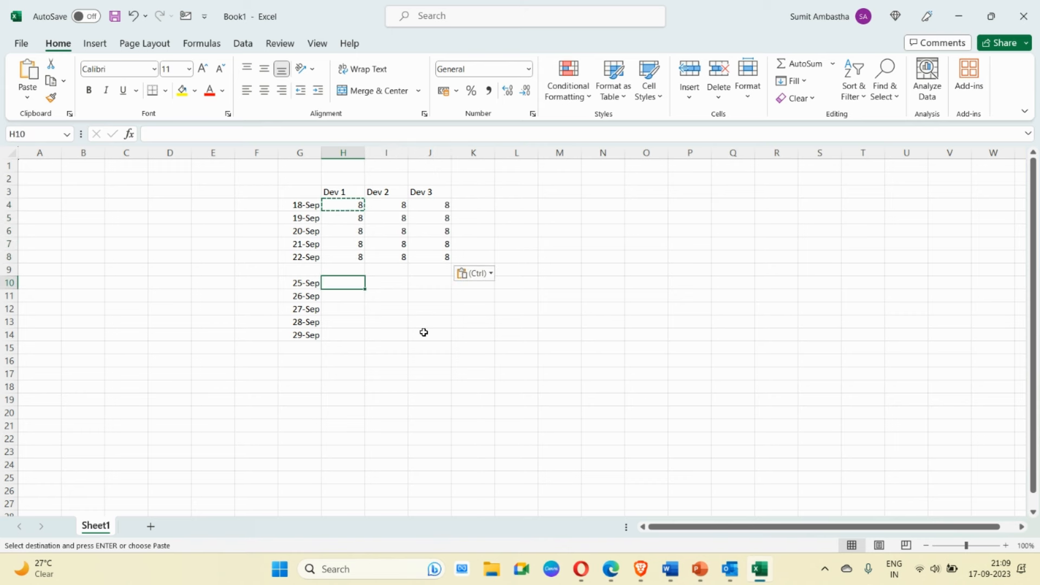
left_click(440, 336, "shift")
key("ctrl+v")
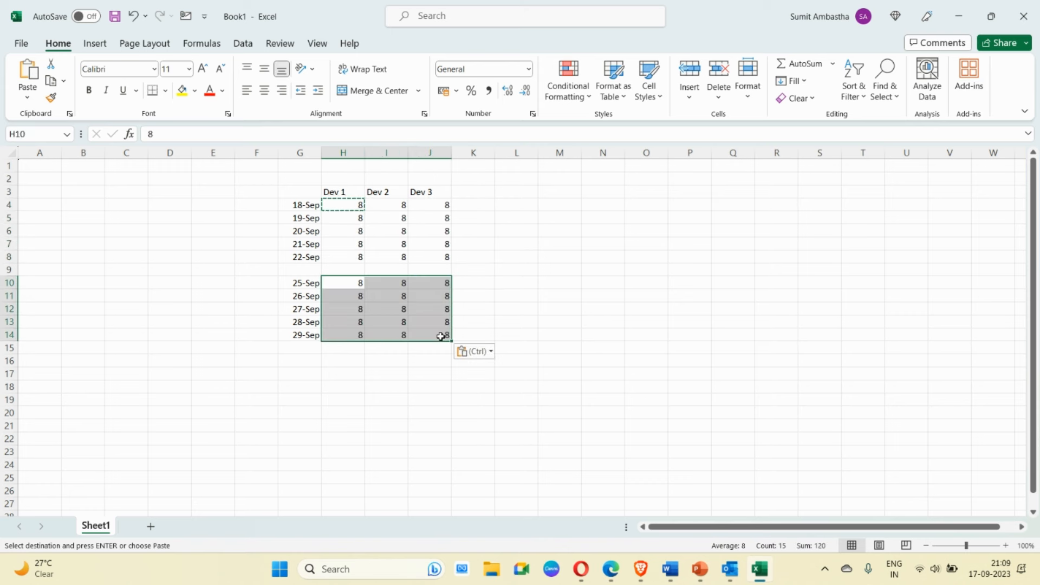
left_click(428, 373)
key("Escape")
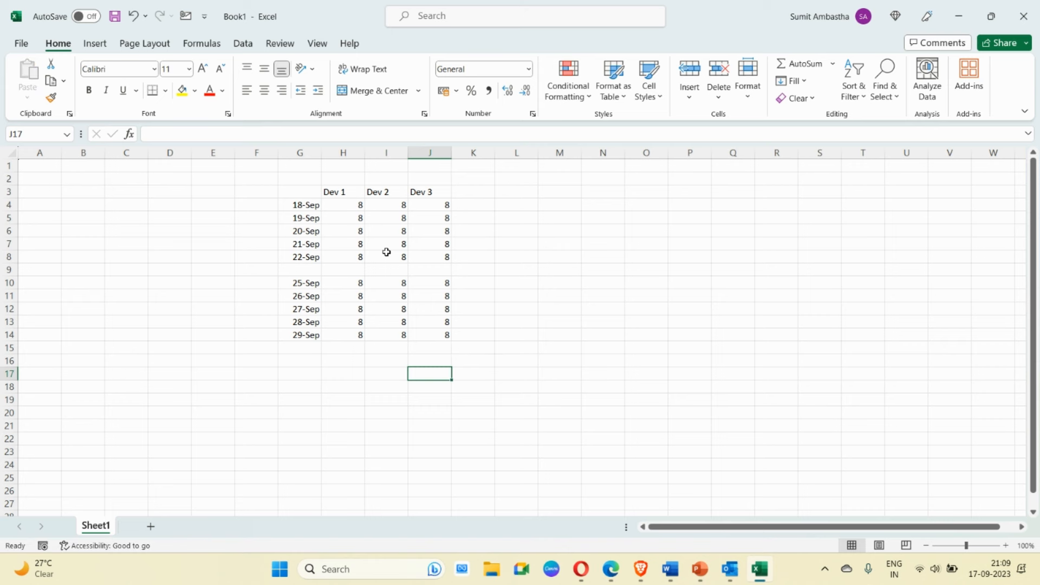
Check the sum of all three developers' hours and enter 240 Hours in H17.
left_click_drag(348, 204, 430, 330)
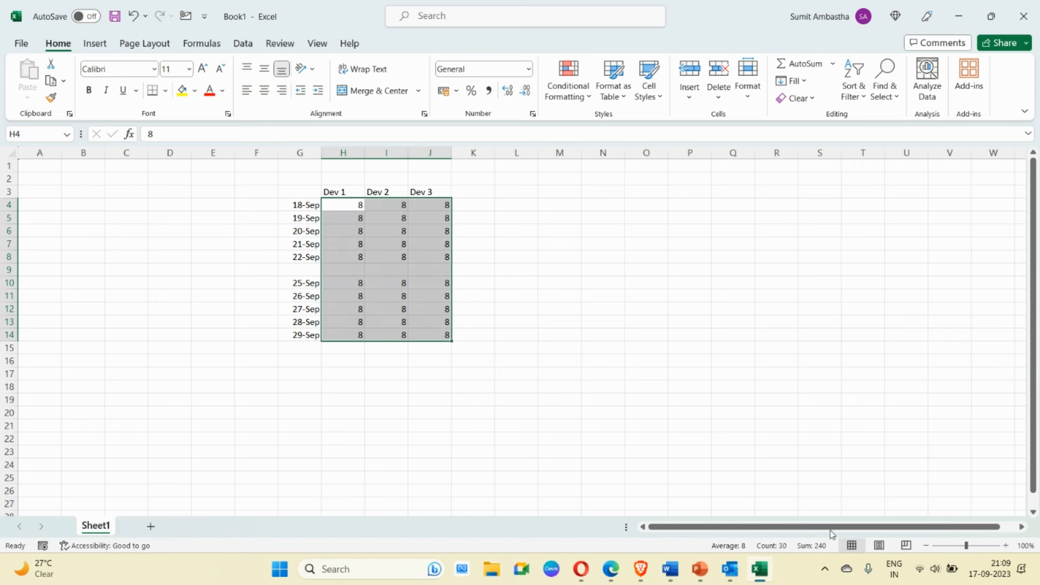
left_click(350, 375)
type("24")
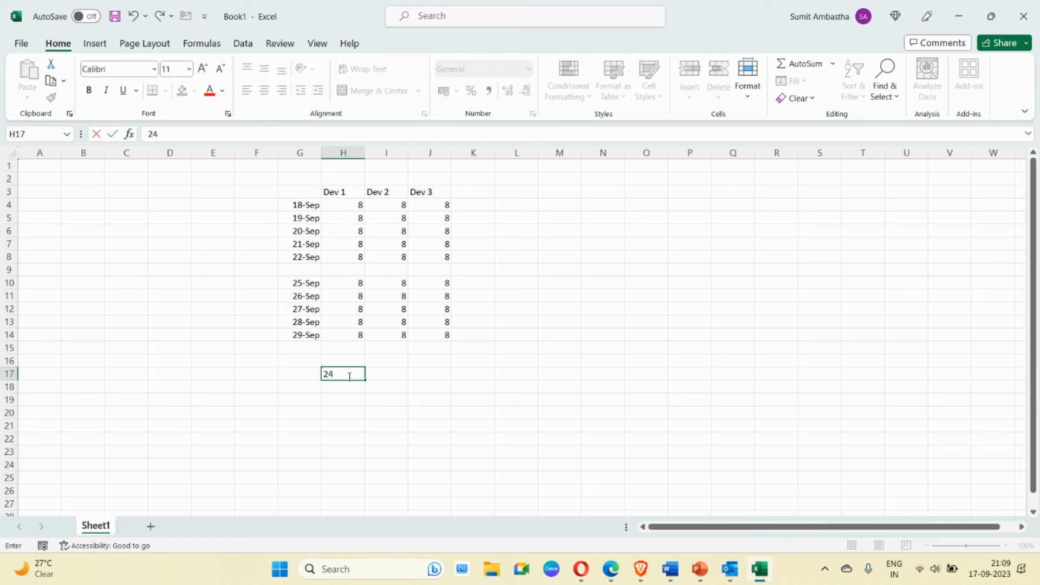
type("0 Hours")
key("Return")
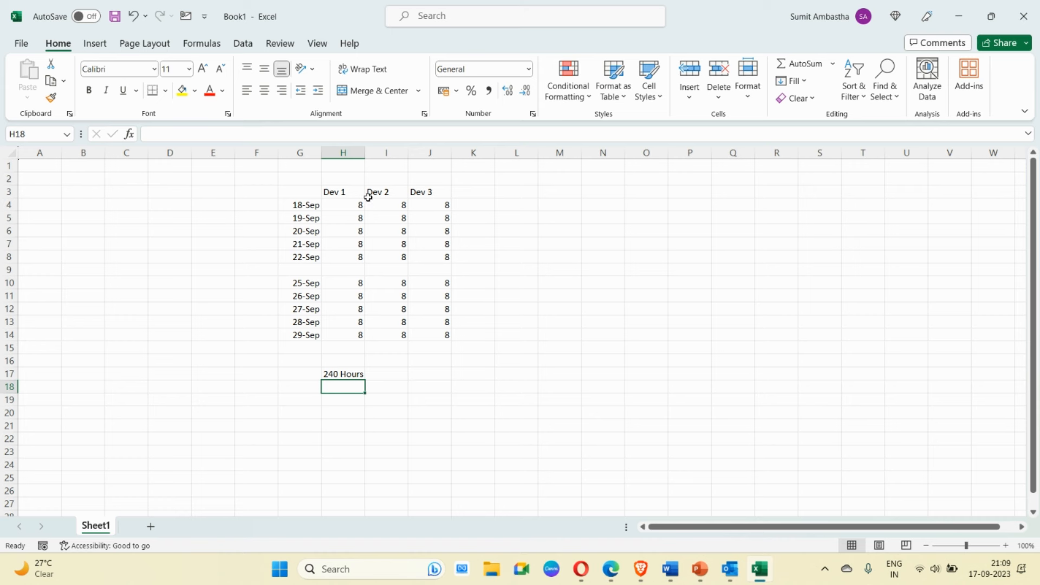
Clear the Dev 3 header and all its hours from column J.
left_click(470, 194)
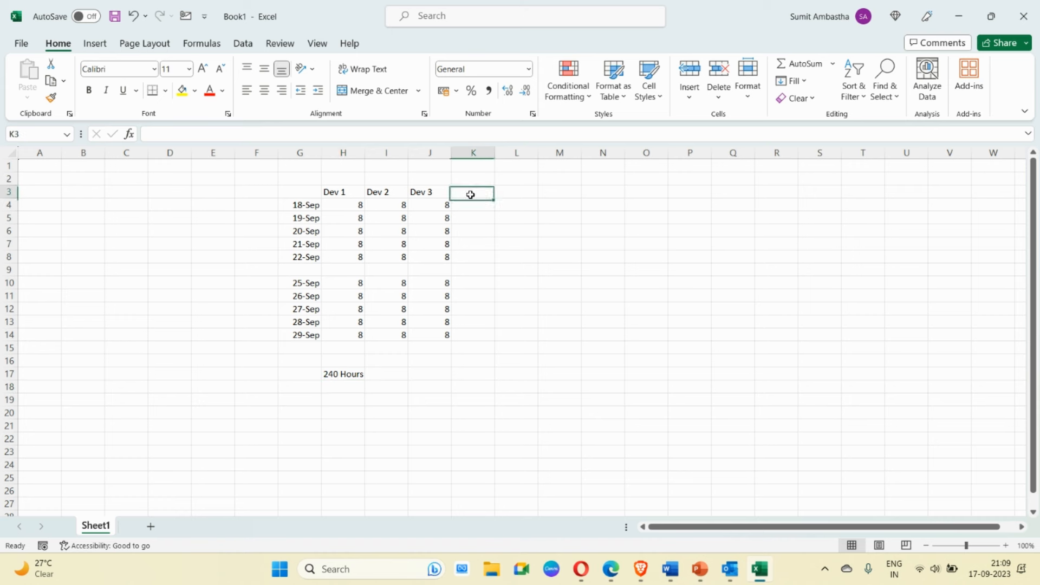
left_click_drag(427, 195, 441, 341)
key("Delete")
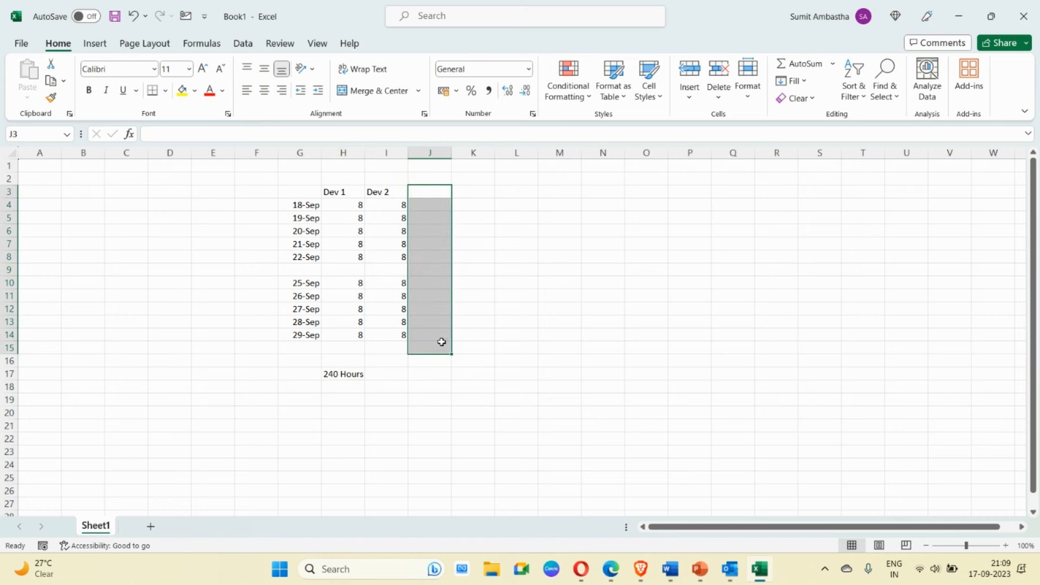
Check the sum of the hours for Dev 1 and Dev 2 and replace H17 with 160 Hours.
left_click_drag(339, 209, 403, 336)
left_click(346, 374)
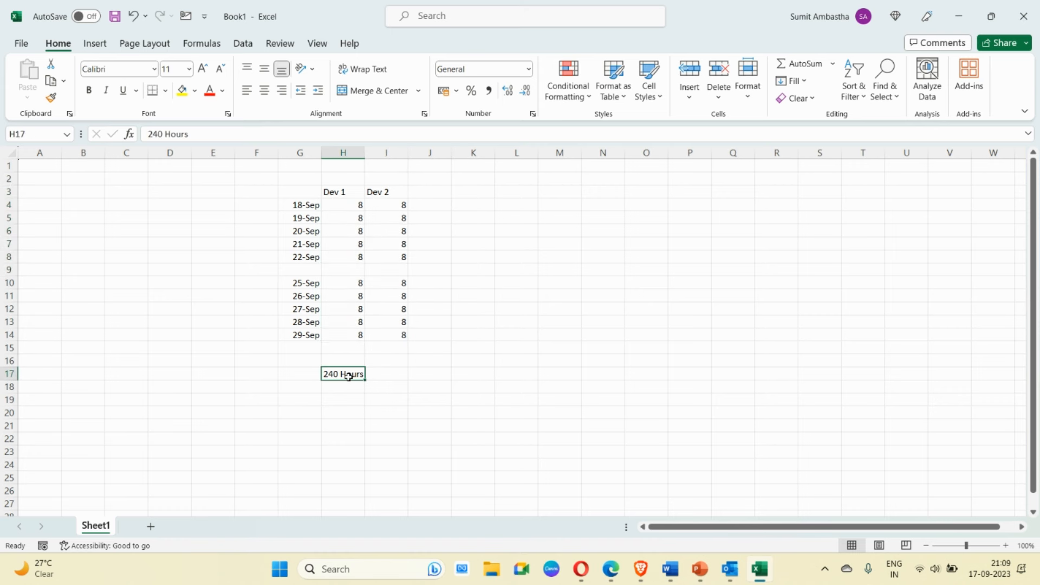
type("160 H")
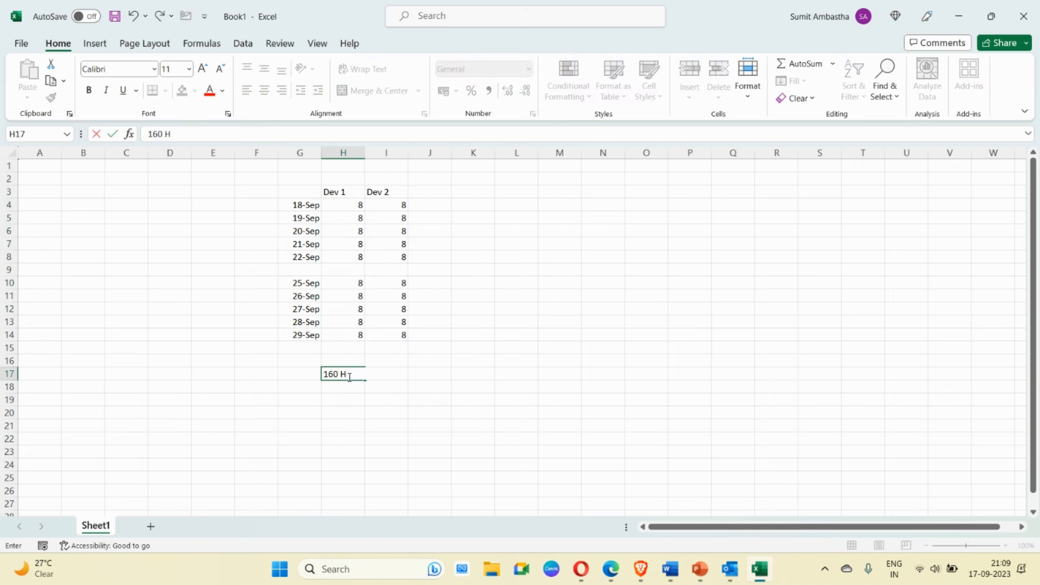
type("ours")
key("Return")
left_click(376, 407)
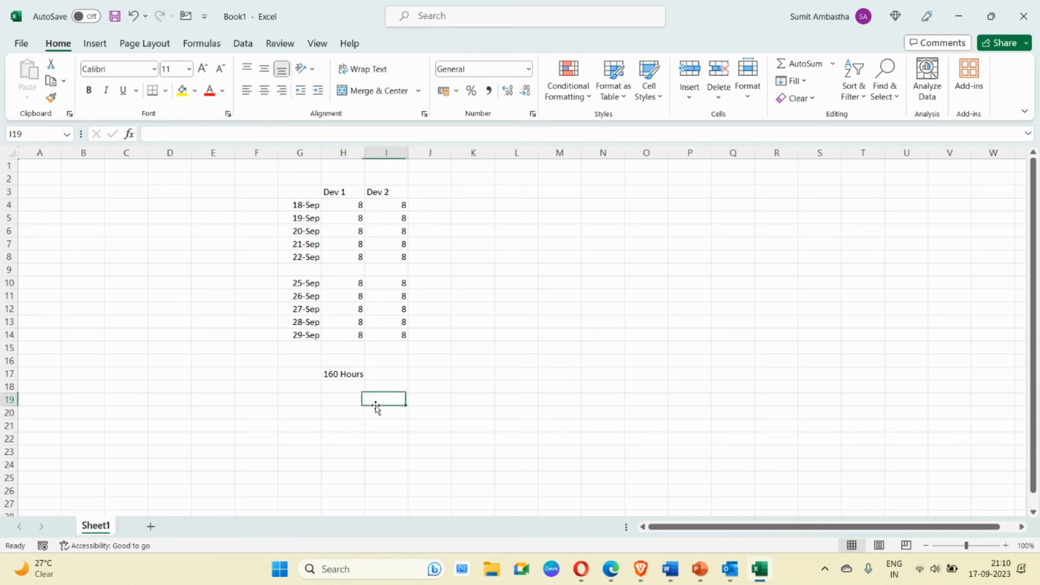
Switch to Jira in the Brave browser and examine the PMS board's backlog stories and the PMS Sprint 1 section.
left_click(639, 570)
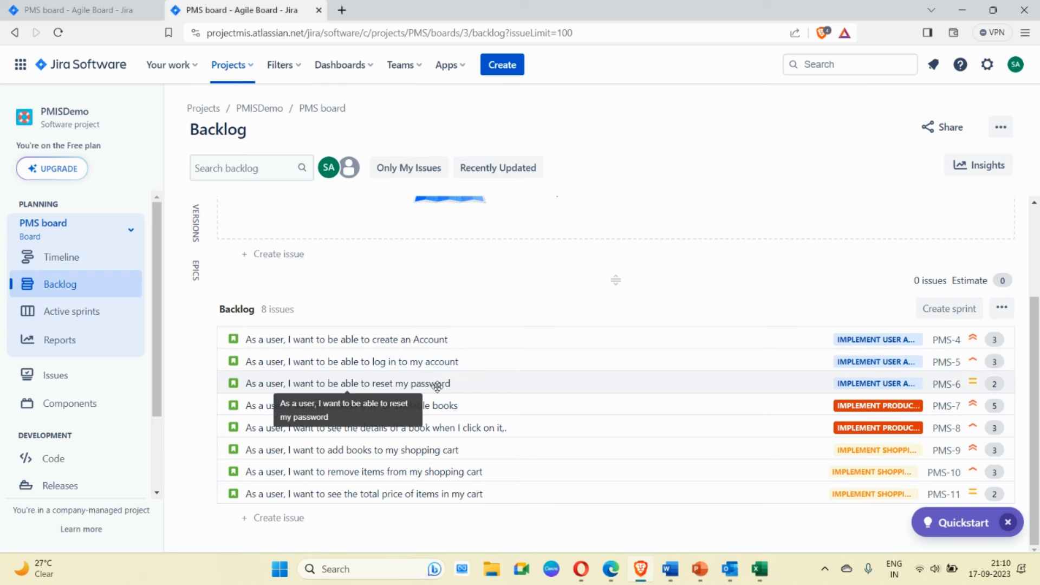
scroll(417, 370, "up", 1)
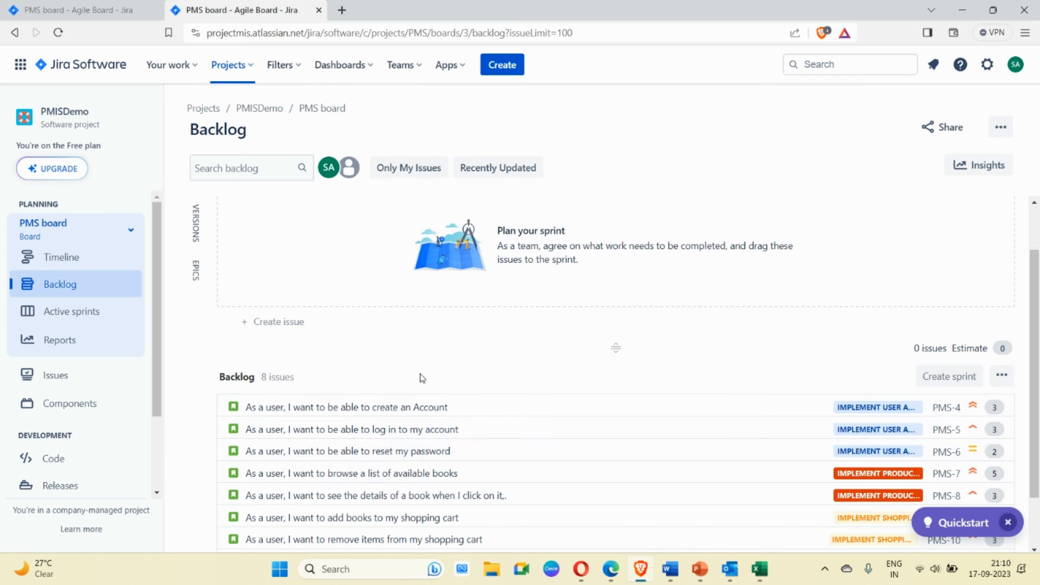
scroll(422, 377, "up", 1)
scroll(422, 378, "down", 2)
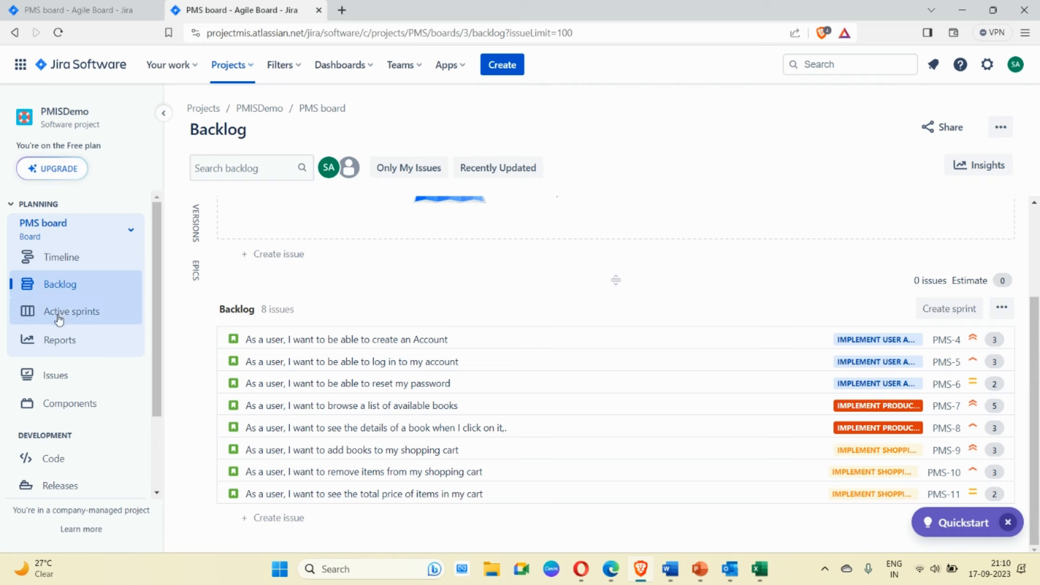
left_click(66, 284)
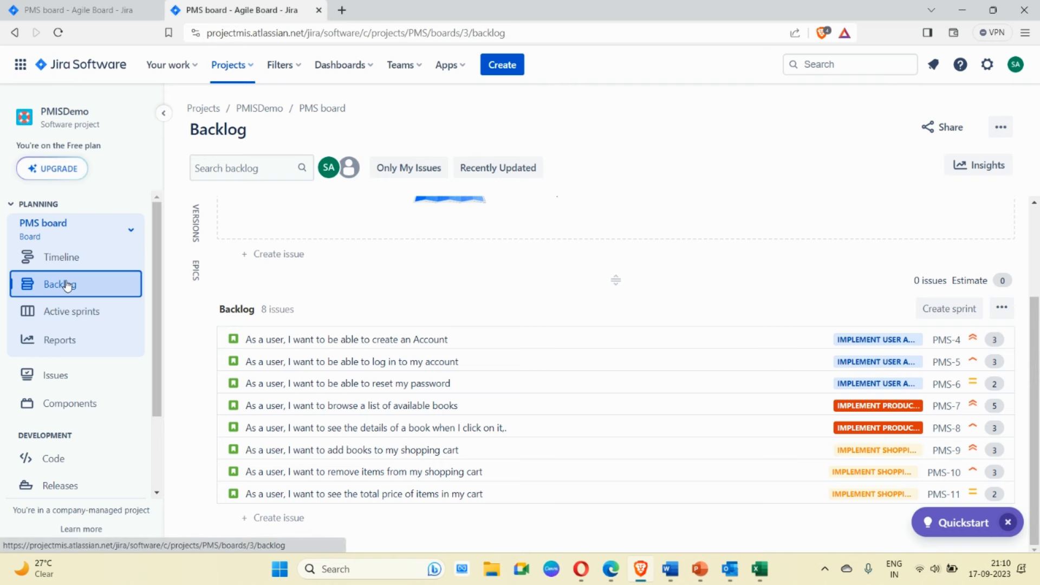
scroll(453, 405, "up", 1)
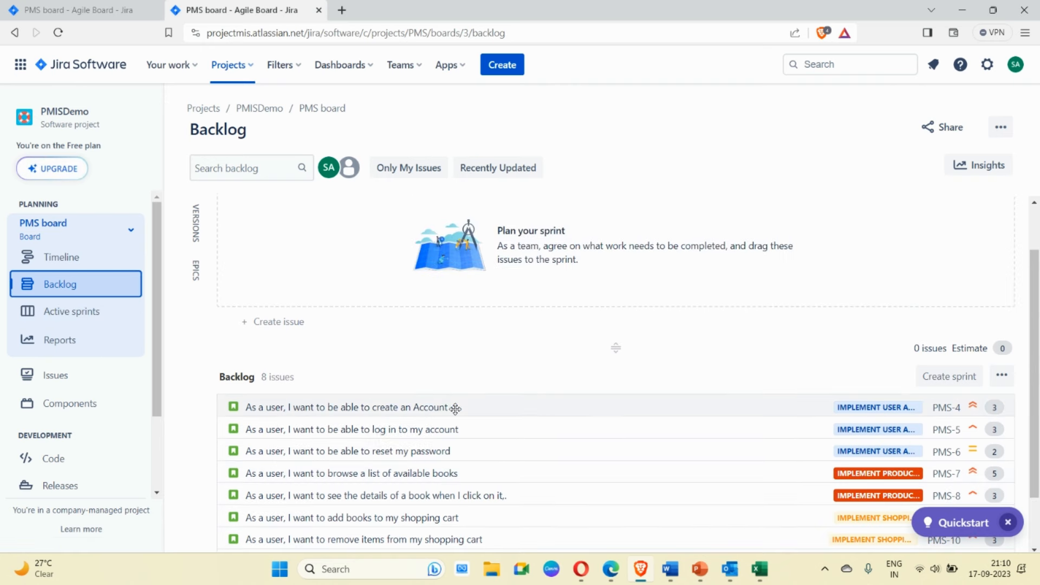
scroll(455, 408, "up", 1)
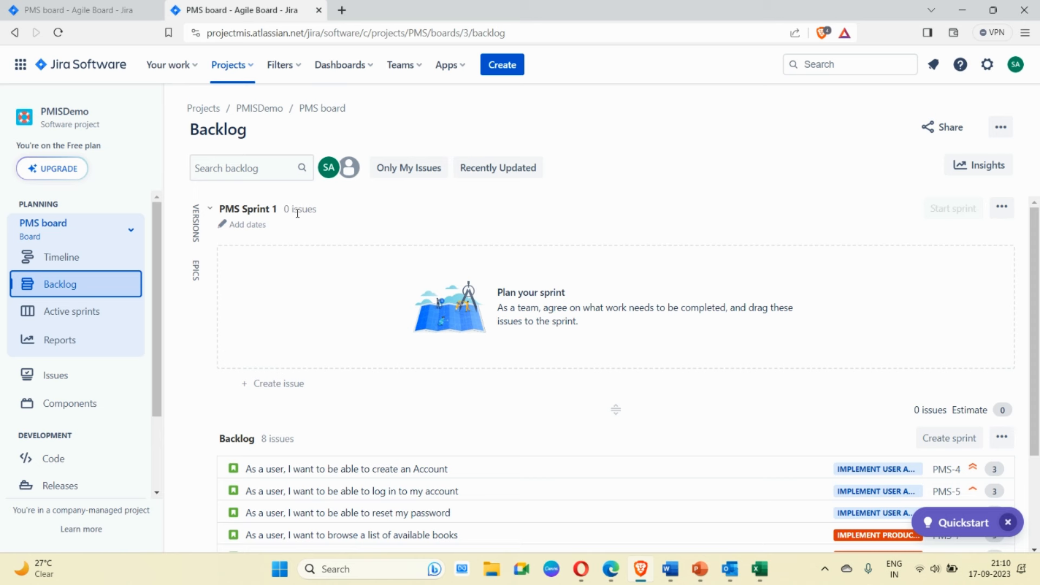
Set PMS Sprint 1 to start on 18/Sep/23 09:10 PM and end on 29/Sep/23 09:10 PM.
left_click(1003, 216)
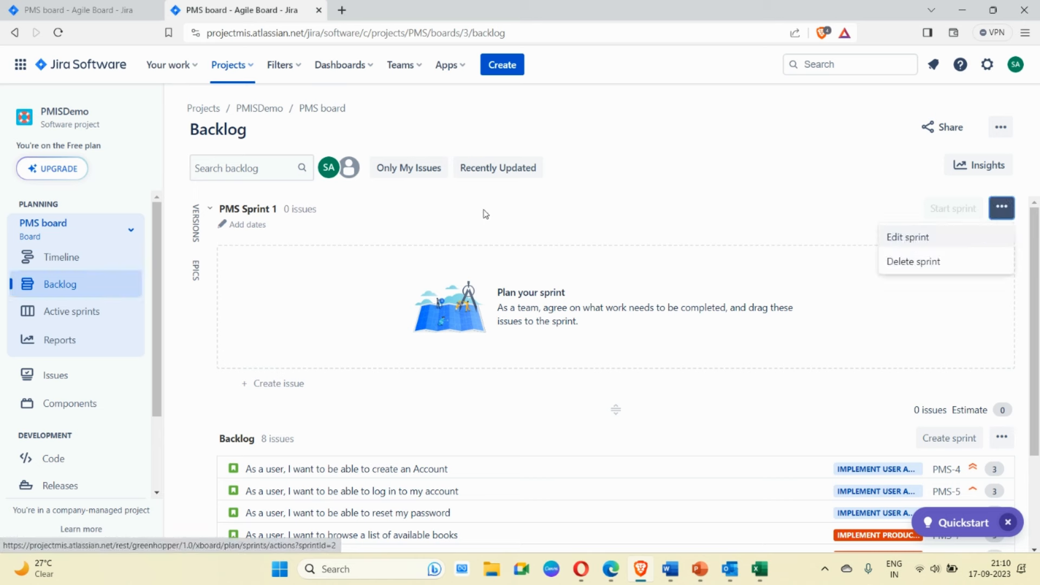
left_click(305, 208)
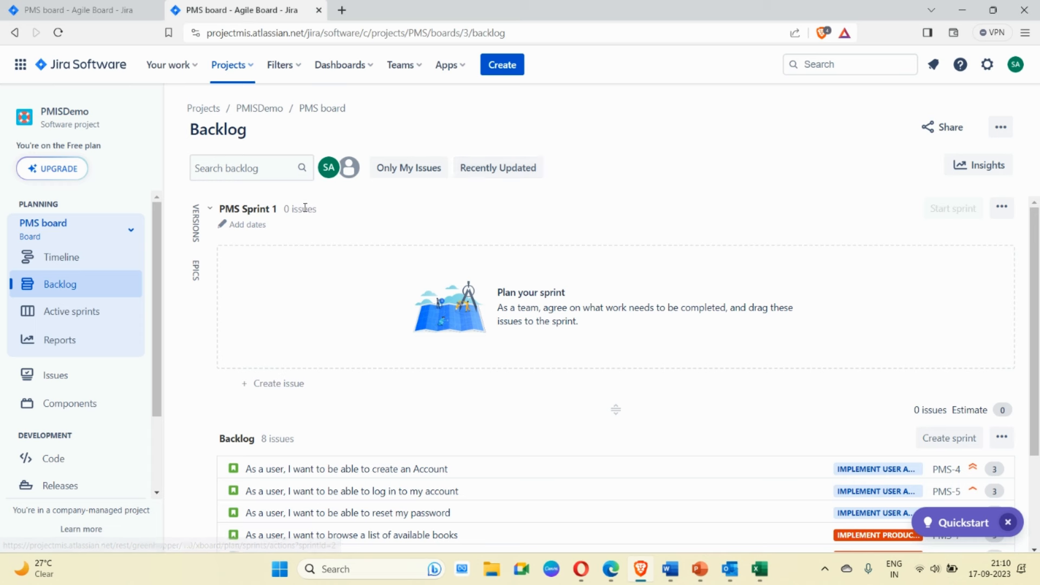
left_click(247, 230)
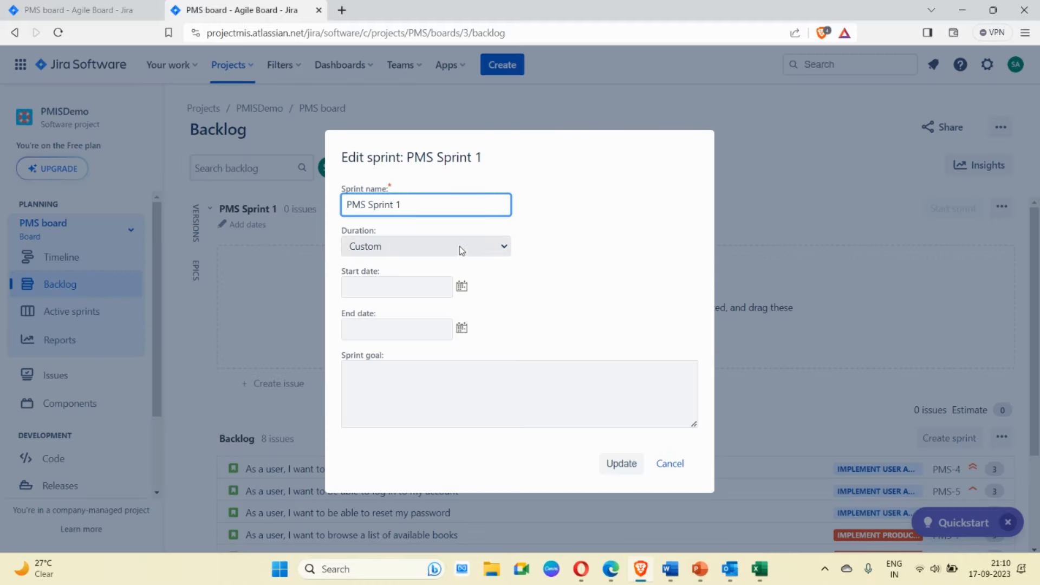
left_click(461, 287)
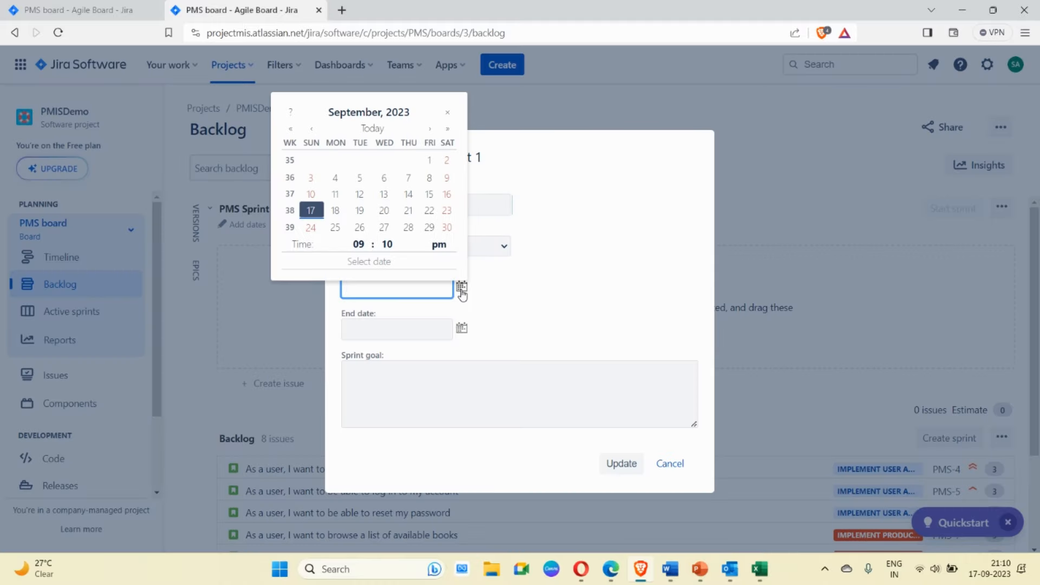
left_click(336, 210)
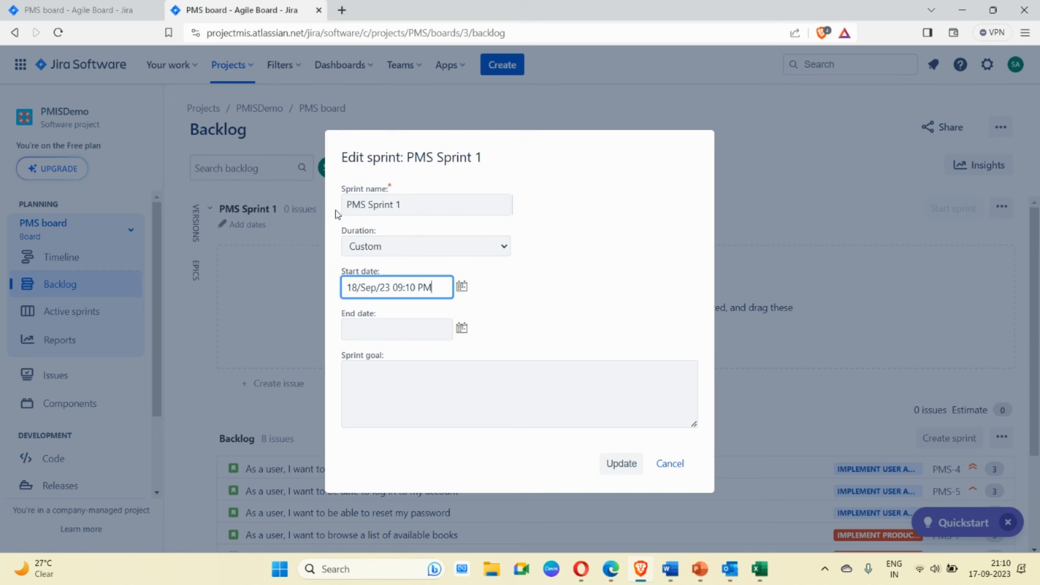
left_click(462, 330)
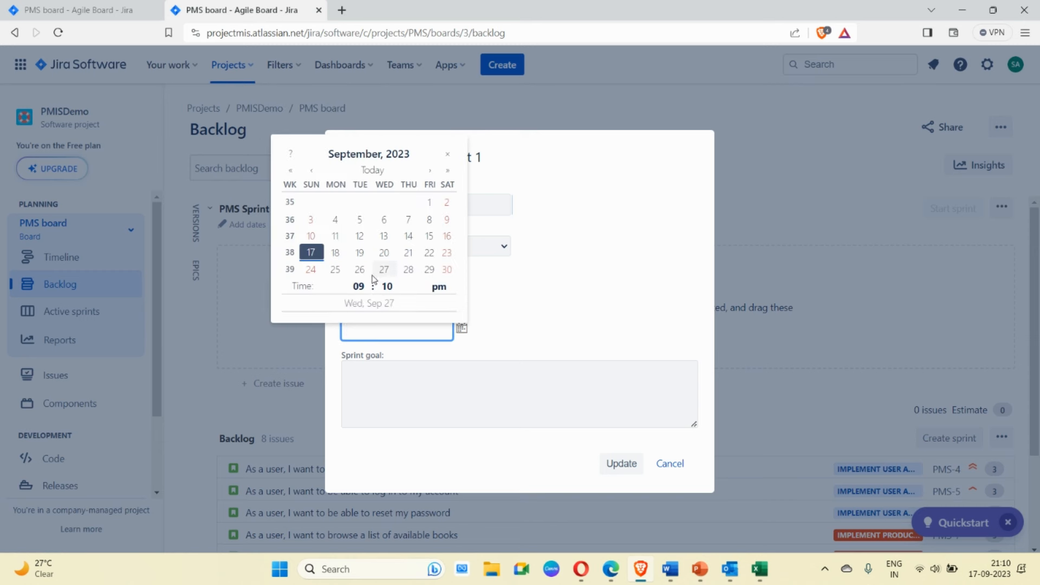
left_click(429, 269)
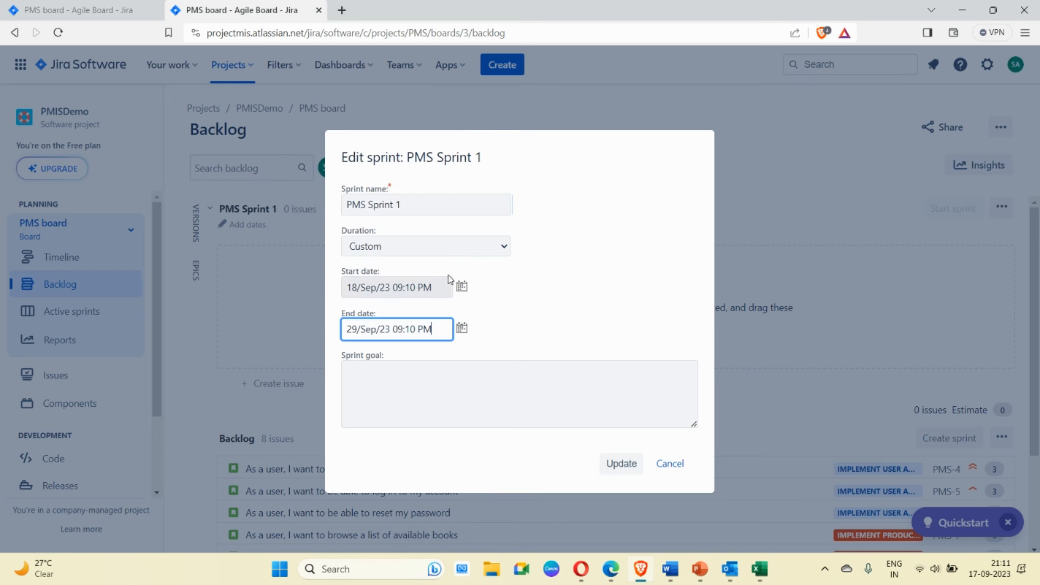
Enter "User Authentication system to be developed and deployed in production" as the PMS Sprint 1 goal and save the sprint.
left_click(417, 398)
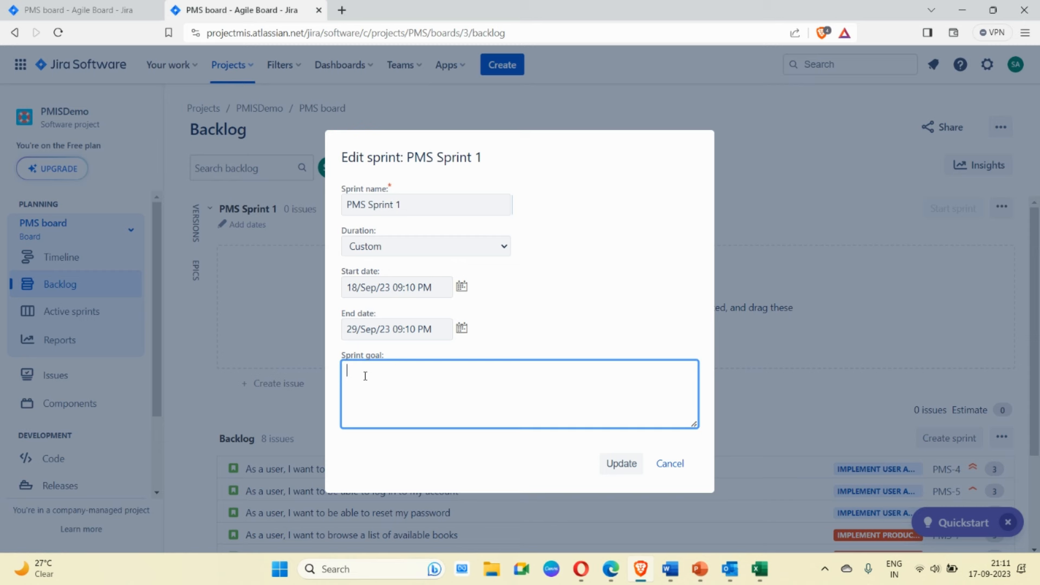
type("User Authentication system to be de")
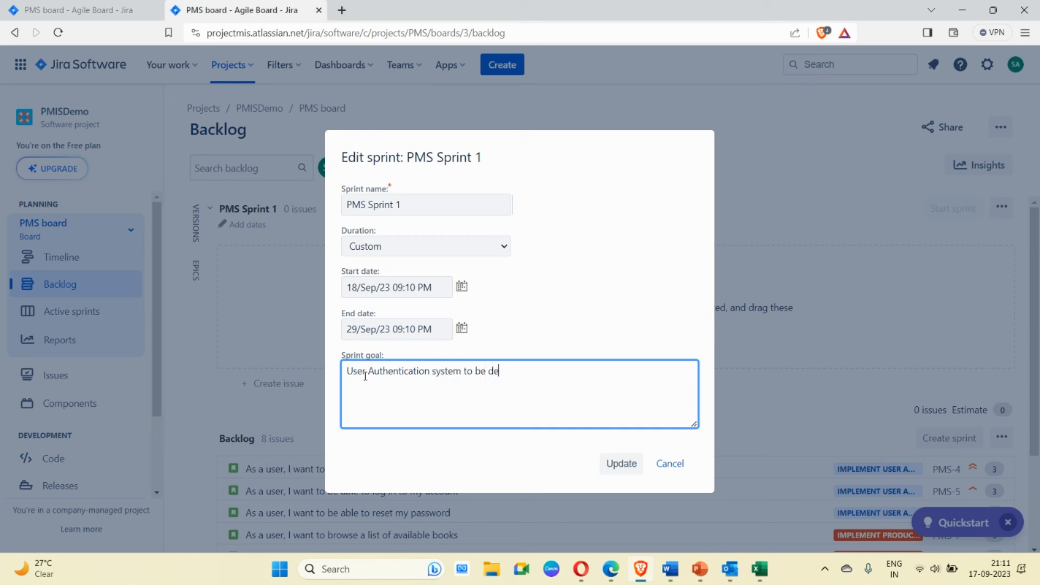
type("veloped and deployed in production")
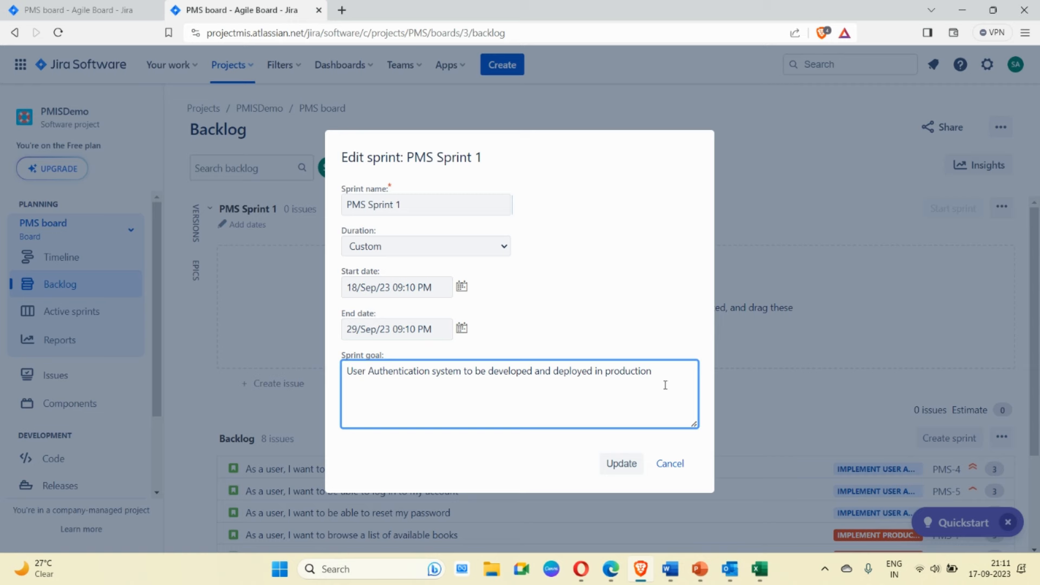
left_click(621, 463)
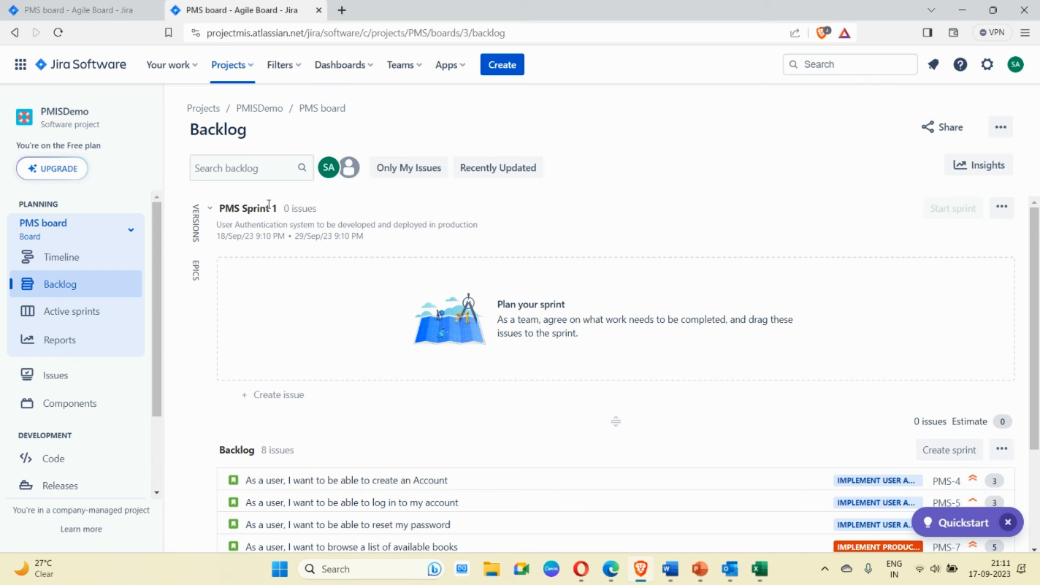
Move the create account, log in and reset password stories (PMS-4, PMS-5, PMS-6) from the backlog into PMS Sprint 1.
scroll(402, 331, "down", 1)
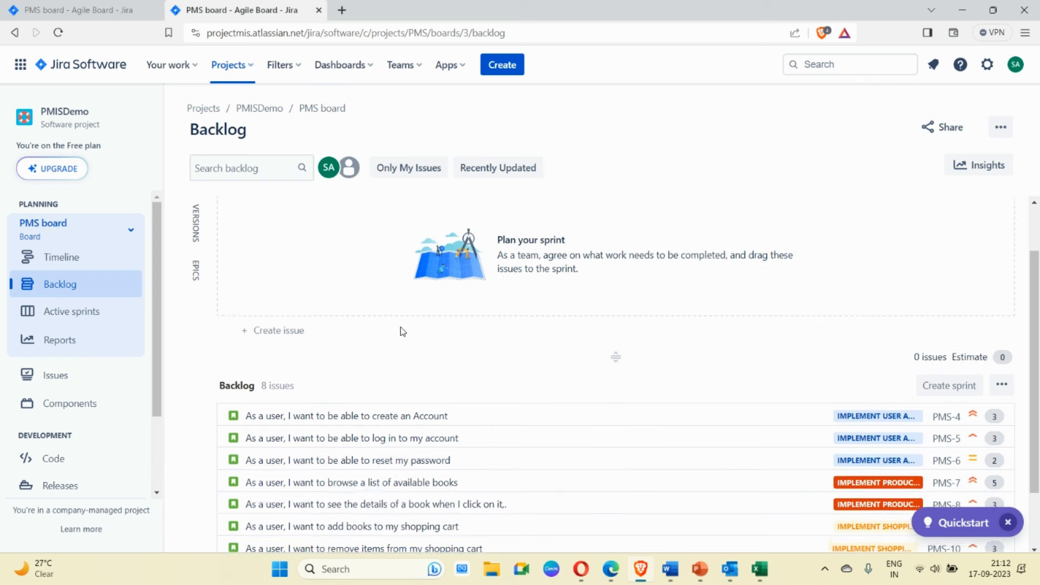
left_click_drag(390, 412, 399, 229)
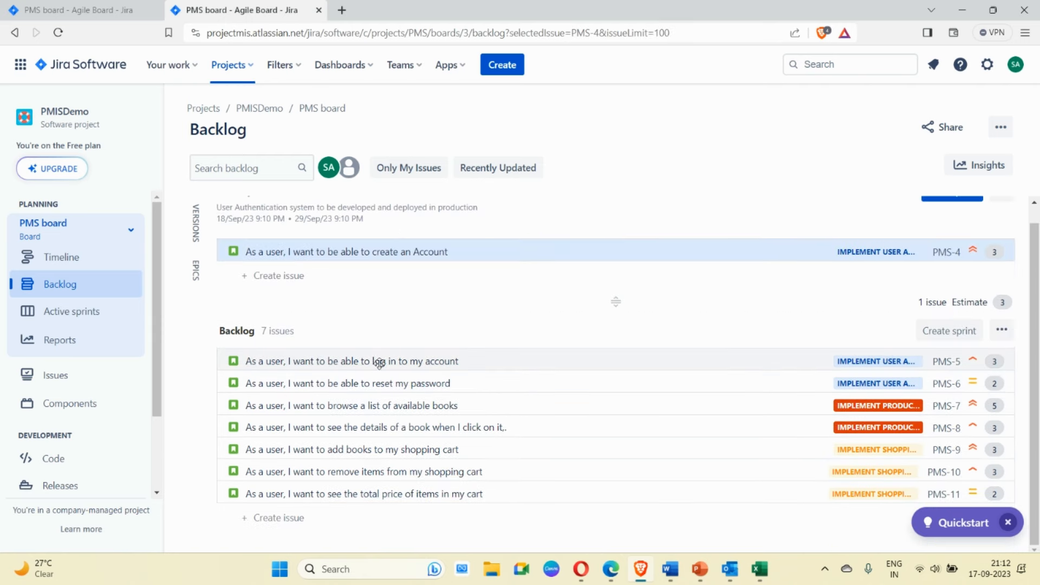
left_click_drag(379, 361, 379, 288)
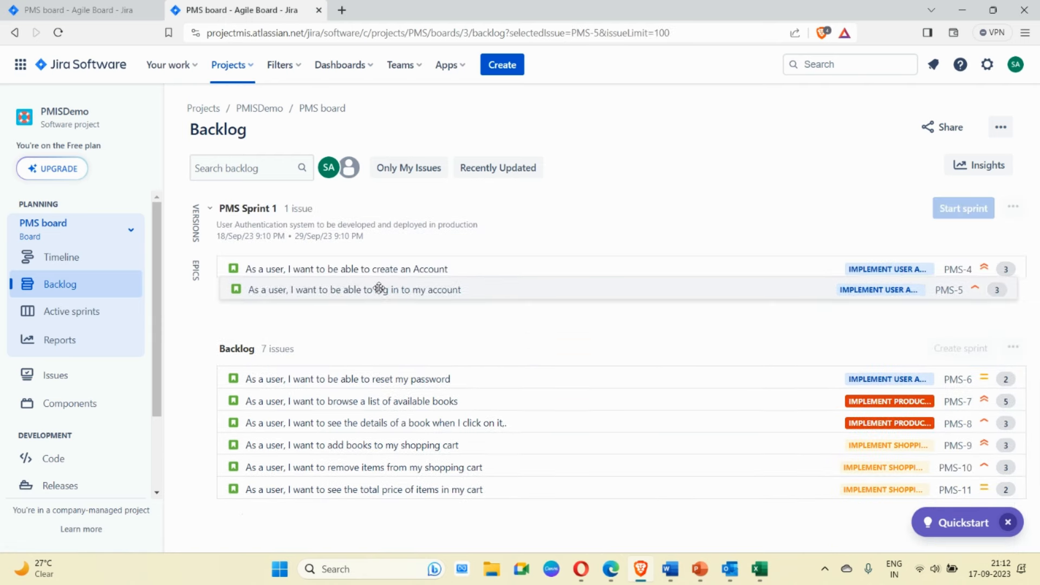
left_click(373, 403)
left_click_drag(374, 401, 375, 313)
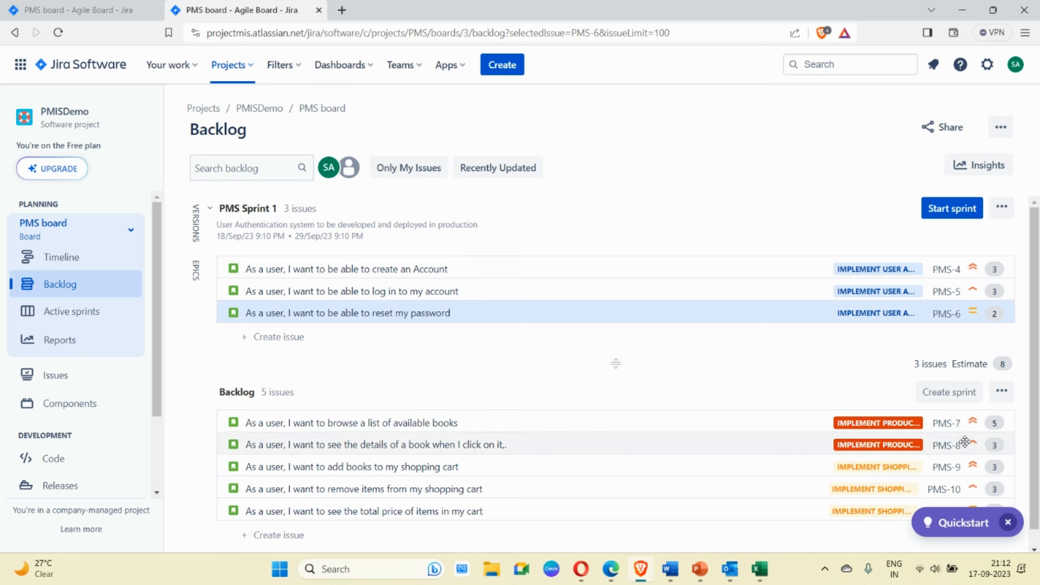
Create a second sprint and open it for editing, picking 2 October 2023 as its start date.
left_click(953, 394)
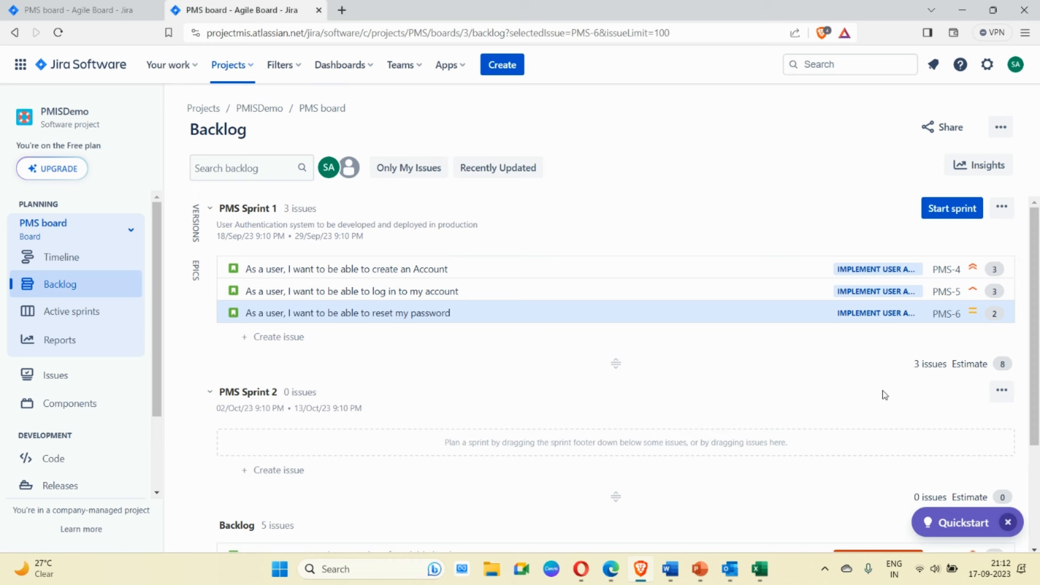
left_click(1002, 397)
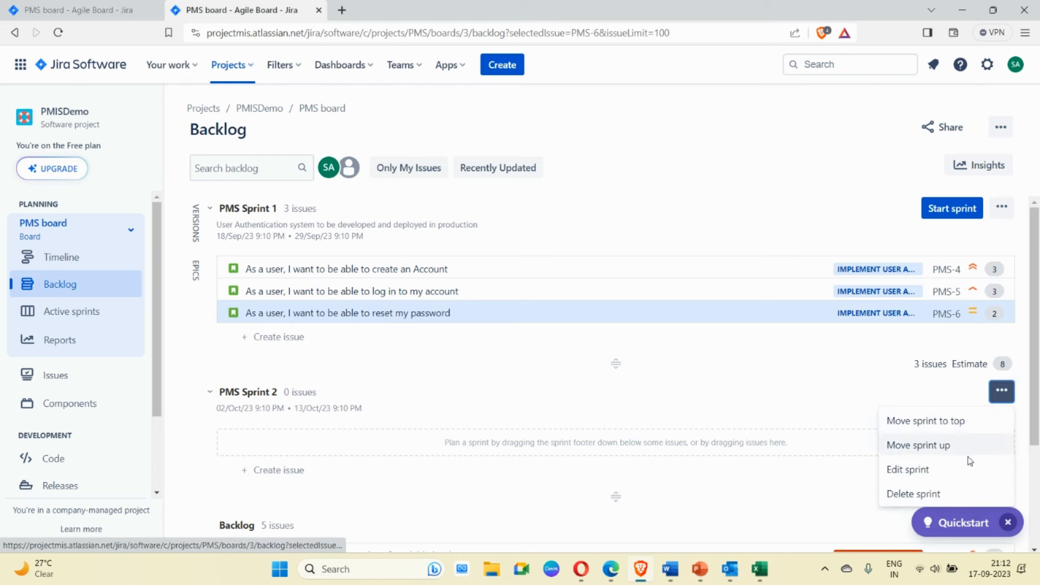
left_click(899, 469)
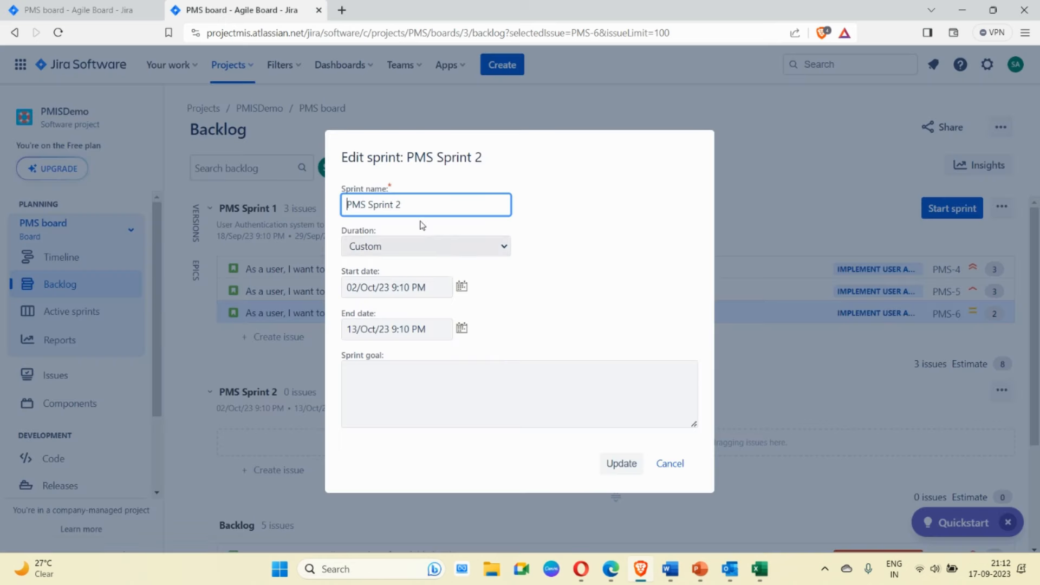
left_click(462, 287)
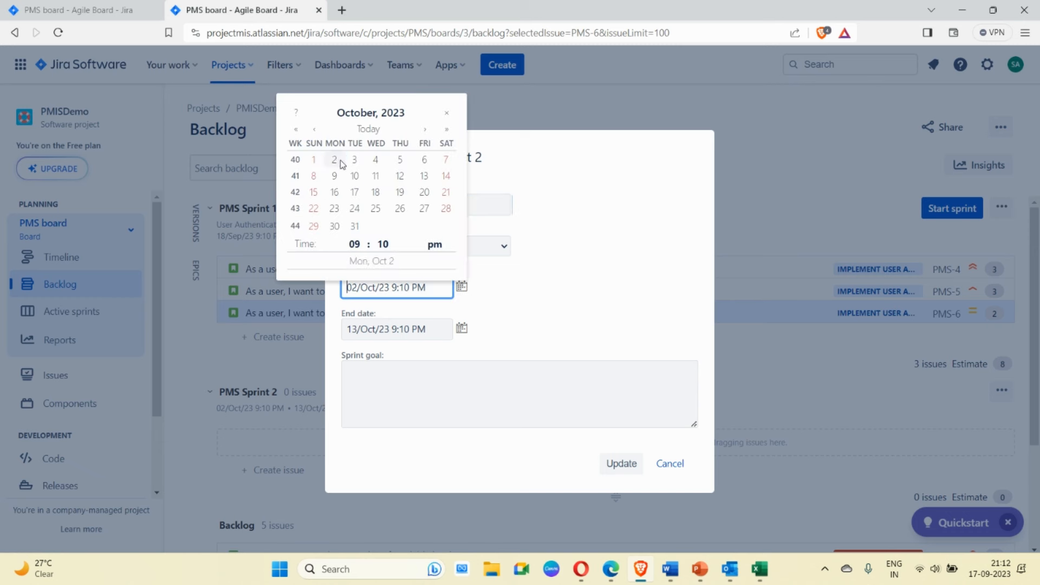
left_click(335, 160)
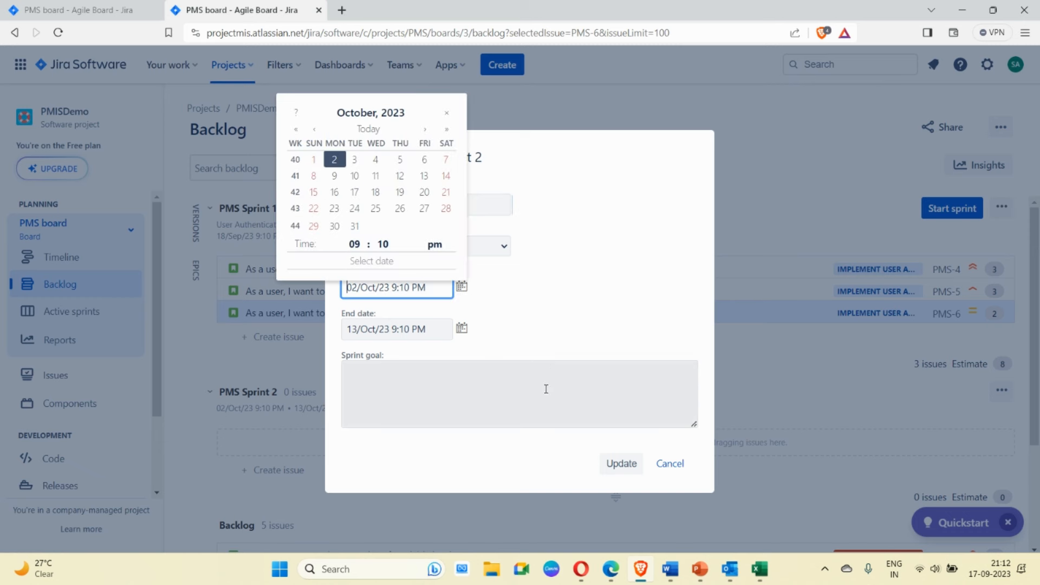
Enter "Implement Product Catalog" as the PMS Sprint 2 goal and save the sprint.
left_click(499, 395)
left_click(499, 394)
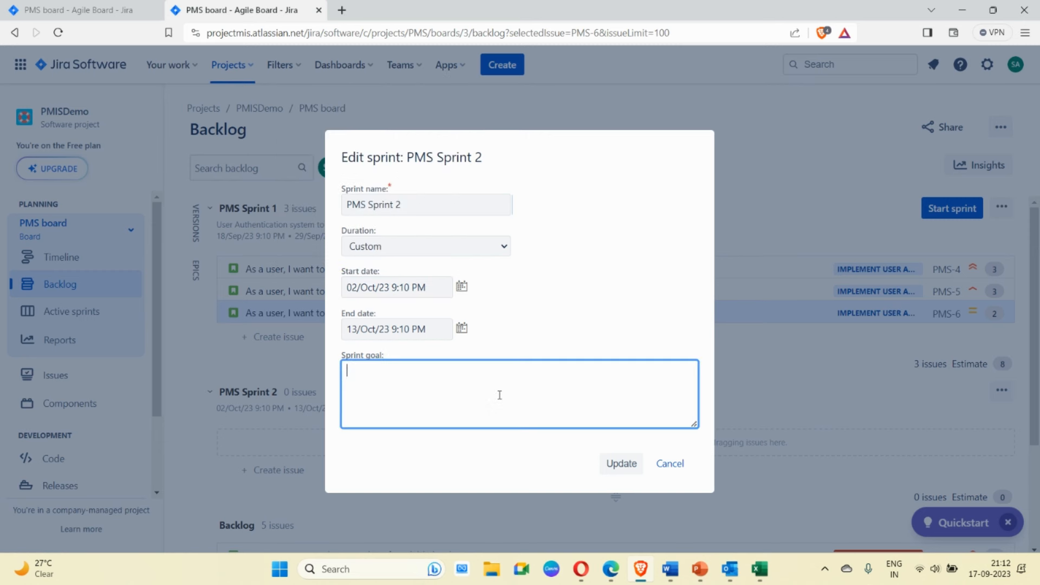
type("Implement Product Backlog")
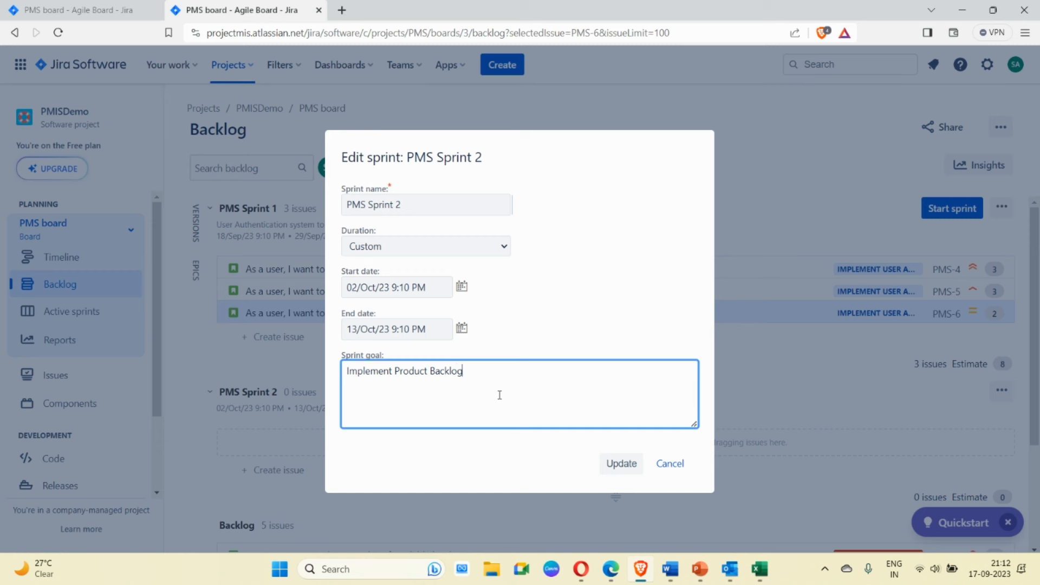
double_click(462, 372)
type("Catalog")
left_click(620, 463)
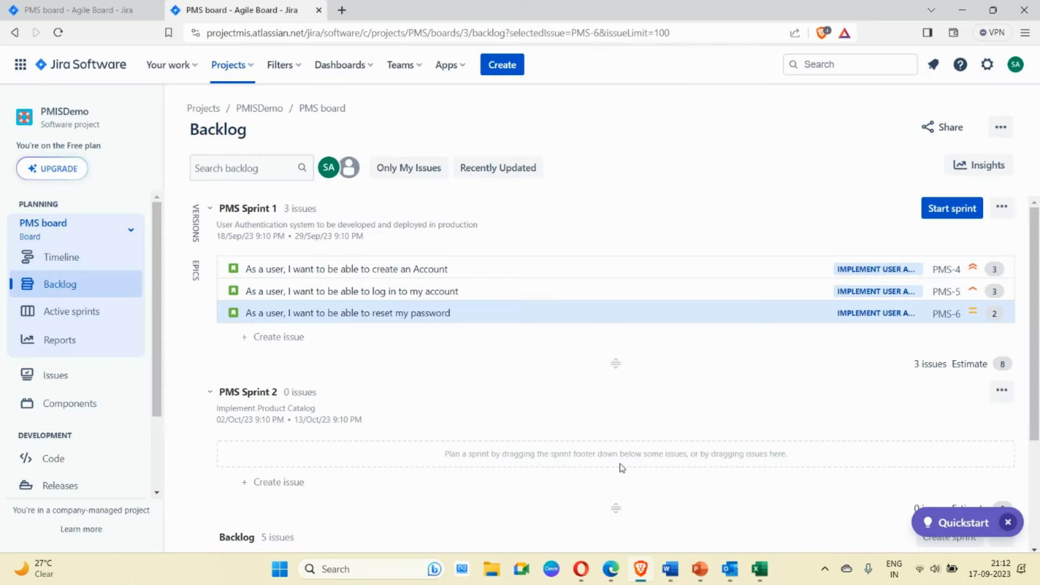
Move the browse books and book details stories (PMS-7 and PMS-8) from the backlog into PMS Sprint 2.
scroll(449, 401, "down", 3)
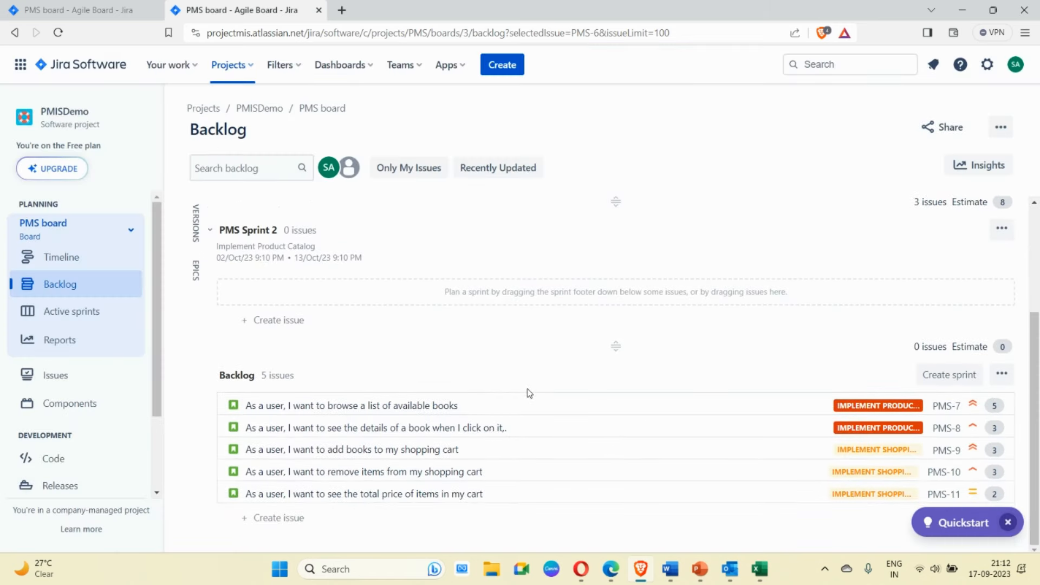
left_click_drag(327, 407, 358, 473)
scroll(379, 449, "down", 2)
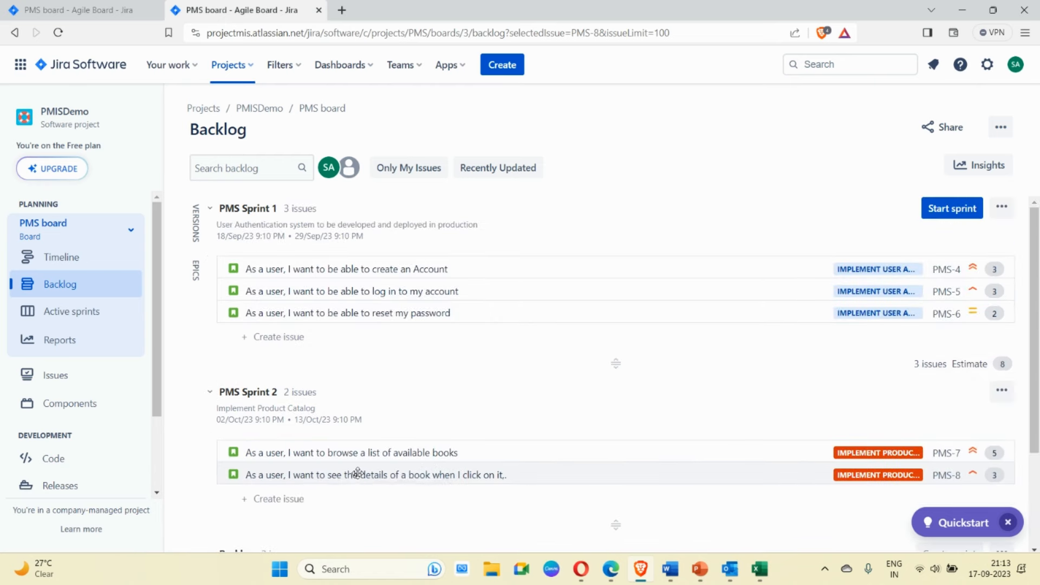
Create a third sprint and save it with the sprint goal "Implement Shopping Cart".
scroll(357, 473, "down", 3)
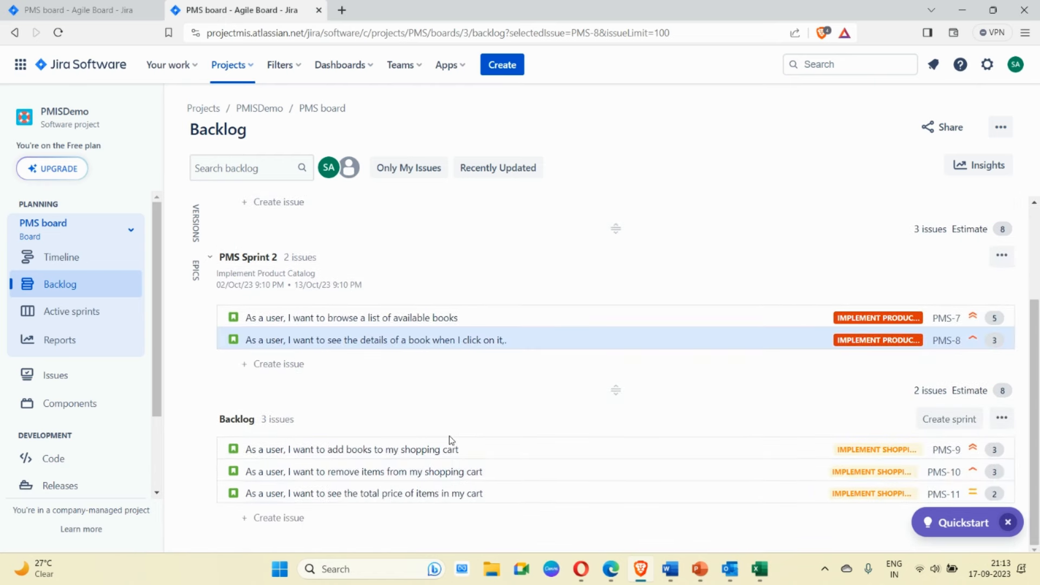
left_click(942, 425)
scroll(428, 416, "down", 2)
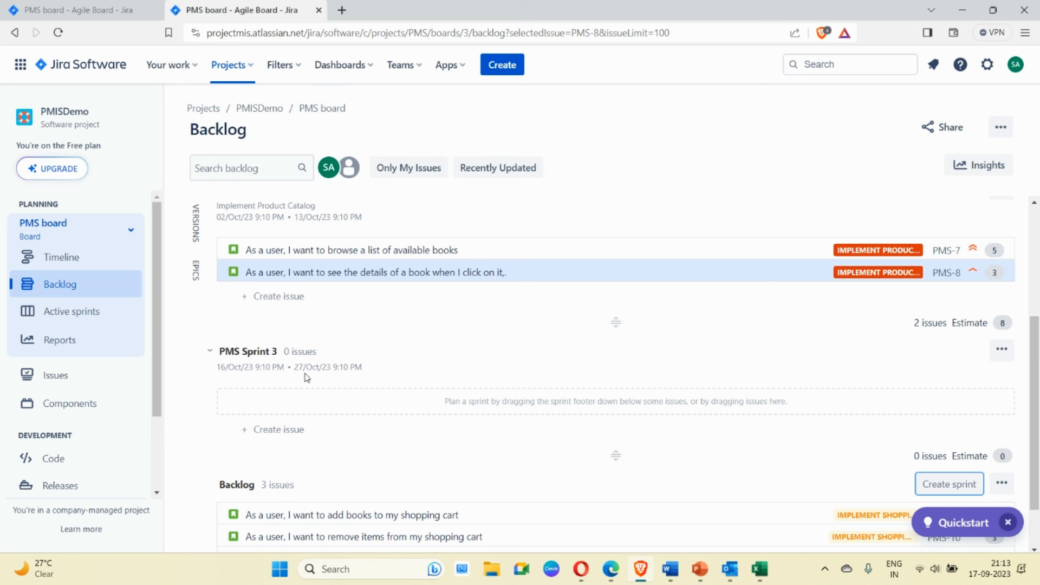
left_click(1007, 354)
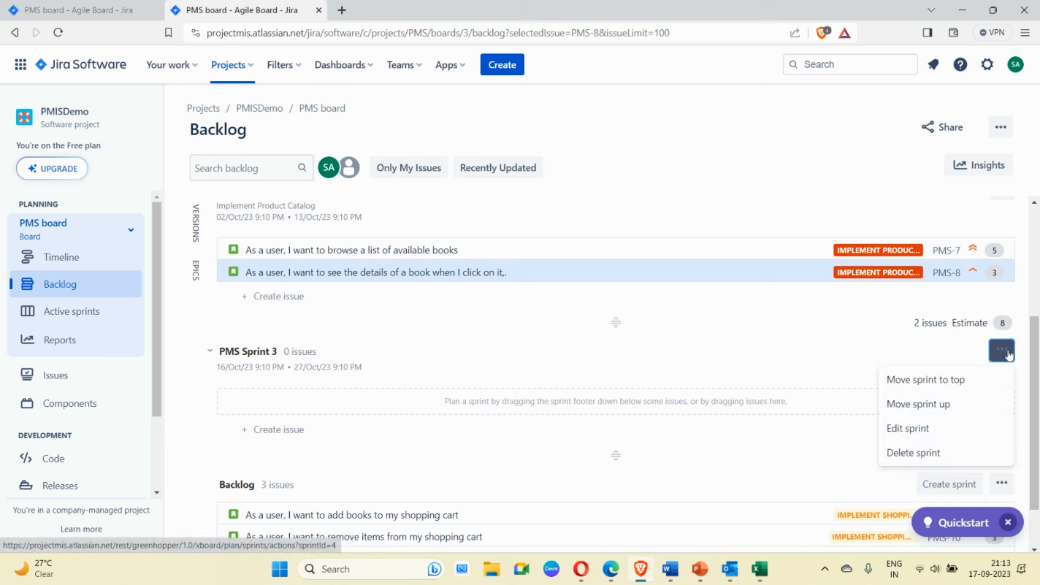
left_click(911, 429)
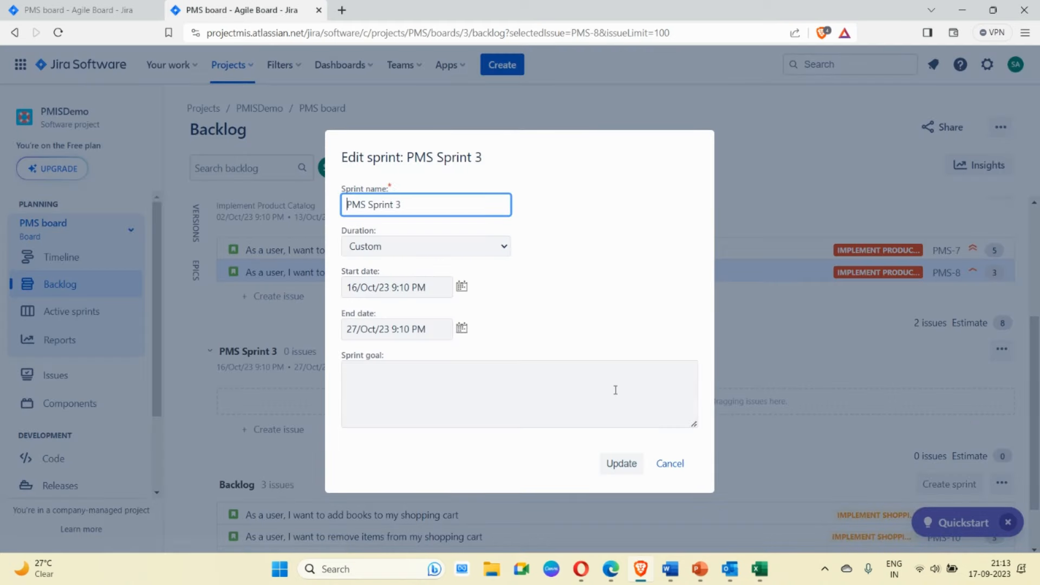
left_click(386, 373)
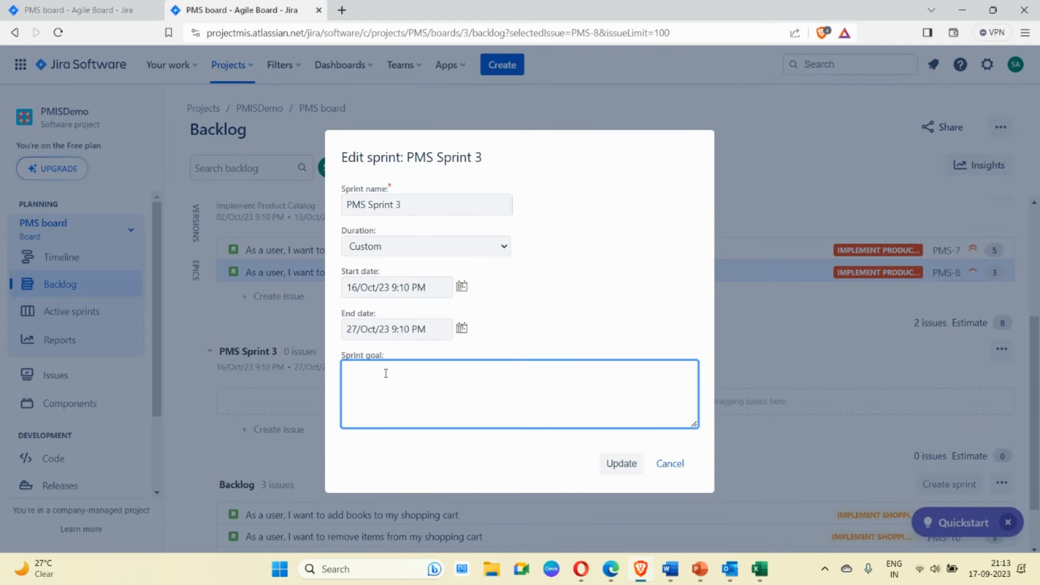
type("Implement Shopping Cart")
left_click(611, 465)
Move the three shopping cart stories (PMS-9, PMS-10, PMS-11) from the backlog into PMS Sprint 3 and review the planned sprints.
scroll(502, 373, "down", 2)
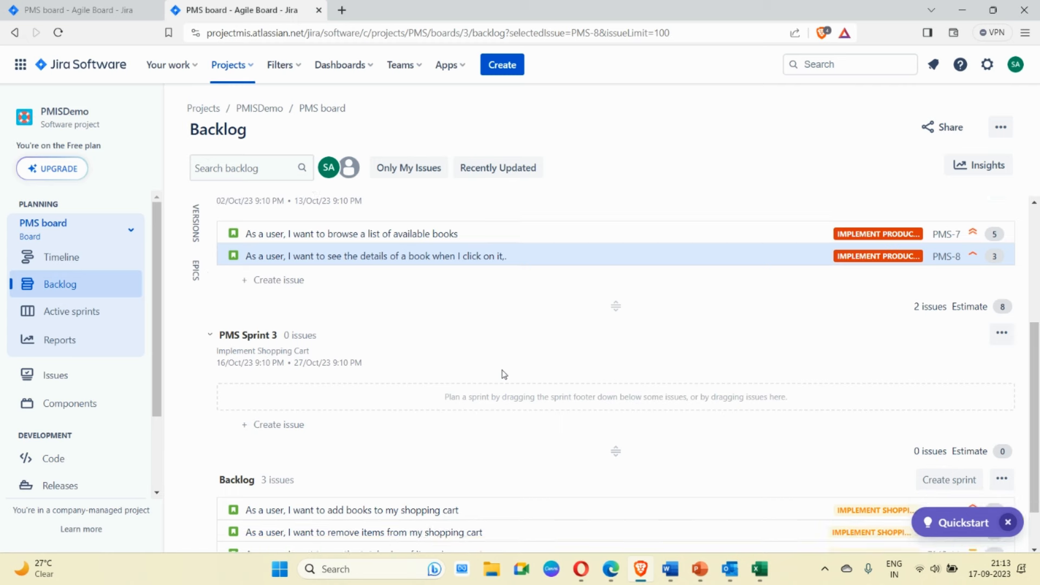
left_click_drag(364, 450, 364, 503)
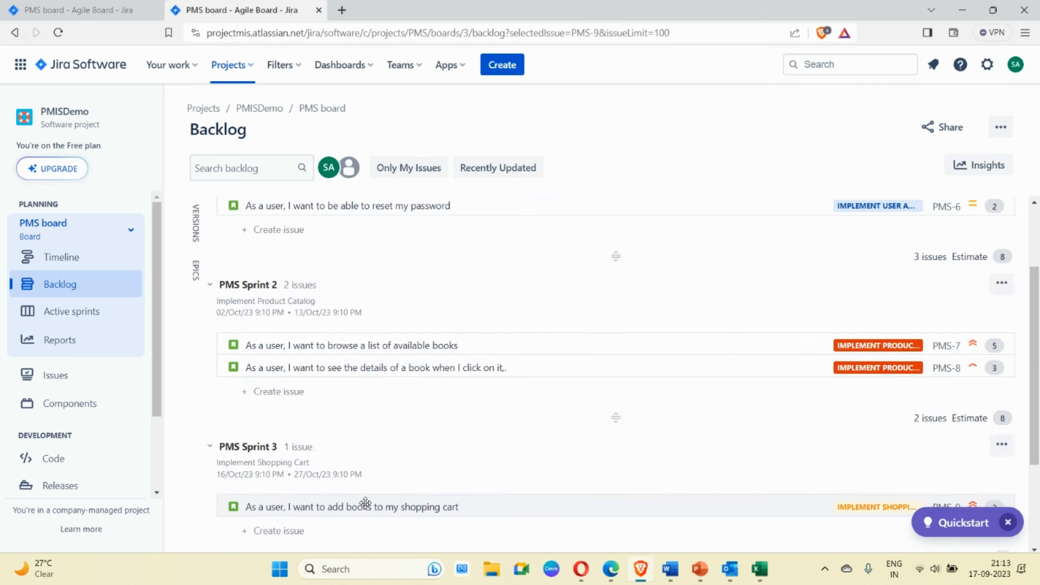
scroll(366, 462, "down", 3)
scroll(363, 422, "up", 3)
left_click_drag(366, 461, 365, 534)
scroll(378, 509, "down", 3)
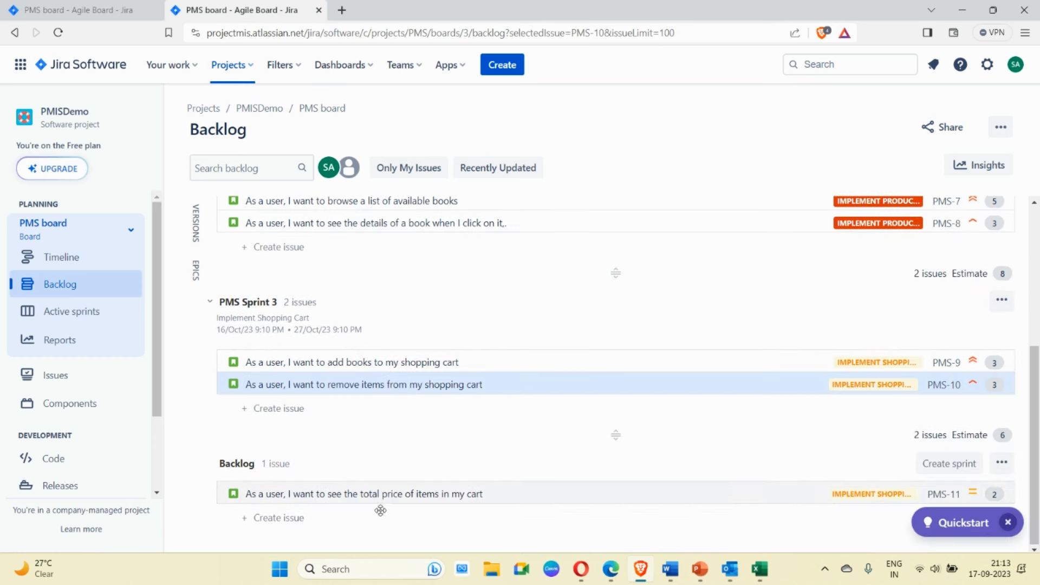
scroll(385, 466, "up", 3)
left_click_drag(373, 490, 387, 427)
scroll(378, 512, "down", 2)
scroll(388, 427, "up", 5)
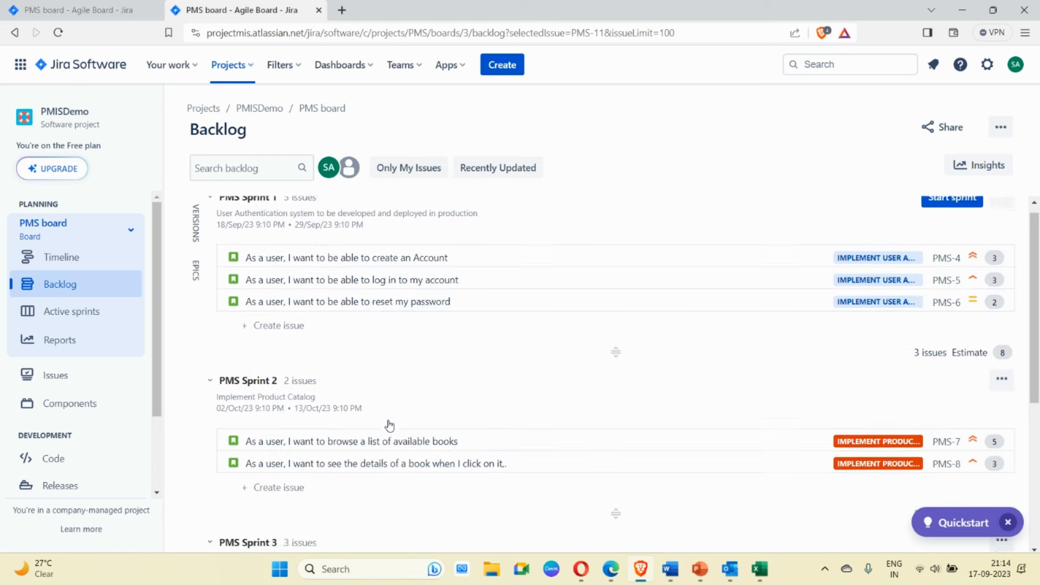
scroll(388, 426, "down", 1)
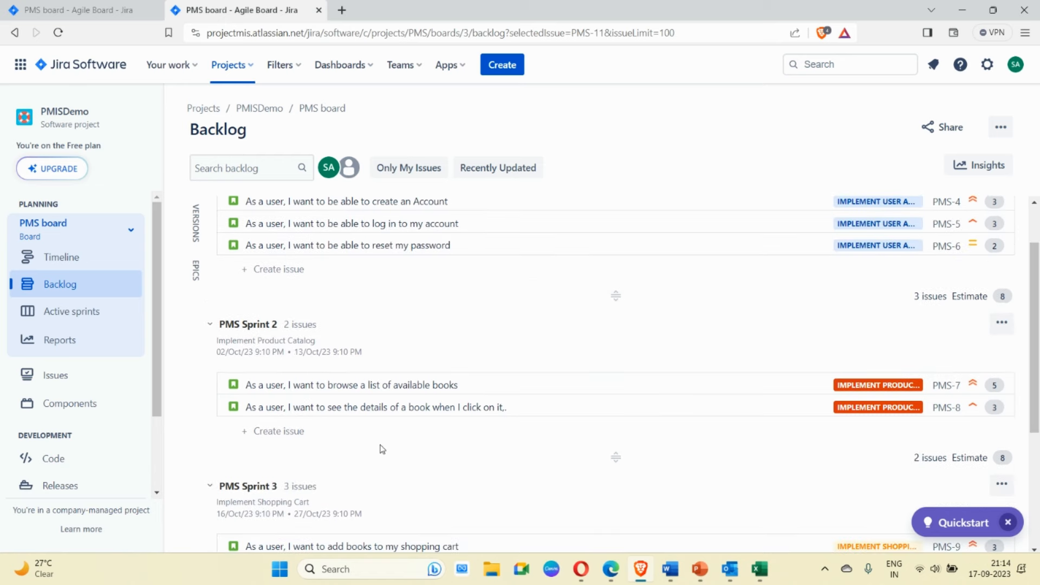
Review the goals, dates, stories and estimates of PMS Sprints 1 to 3 and the remaining backlog.
scroll(394, 449, "up", 1)
scroll(392, 447, "down", 5)
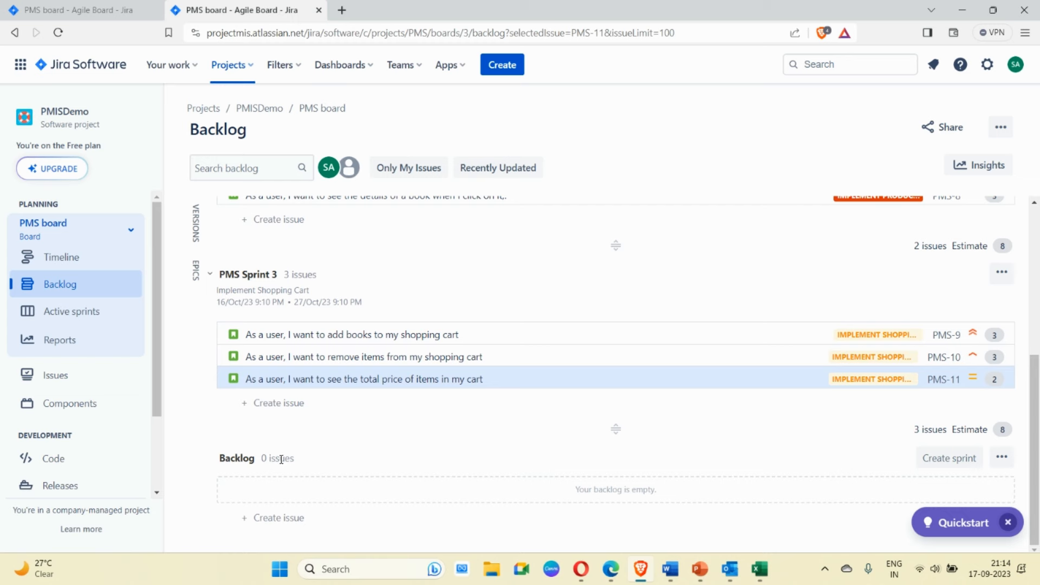
scroll(281, 459, "up", 5)
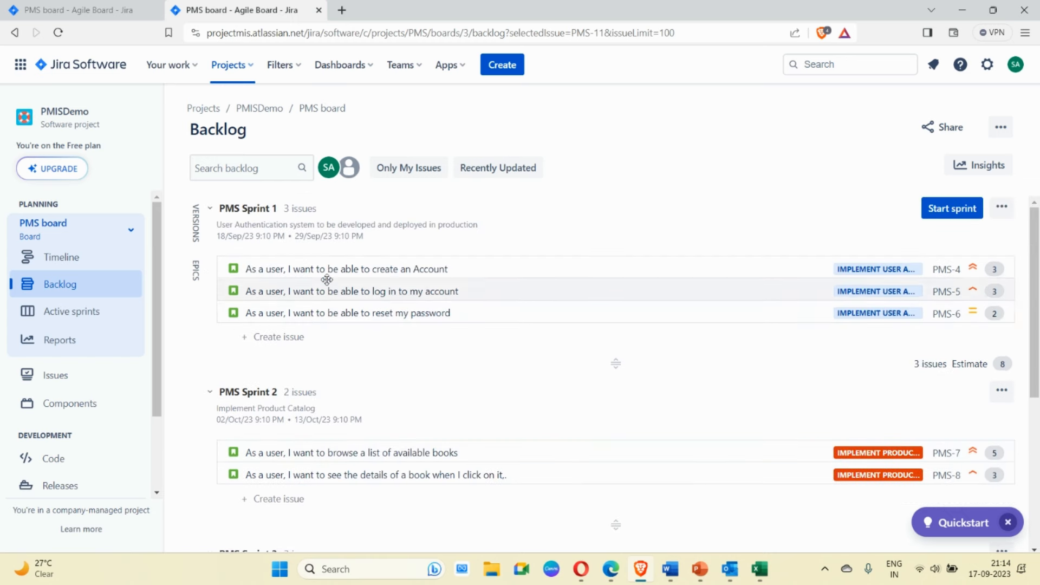
scroll(271, 295, "down", 2)
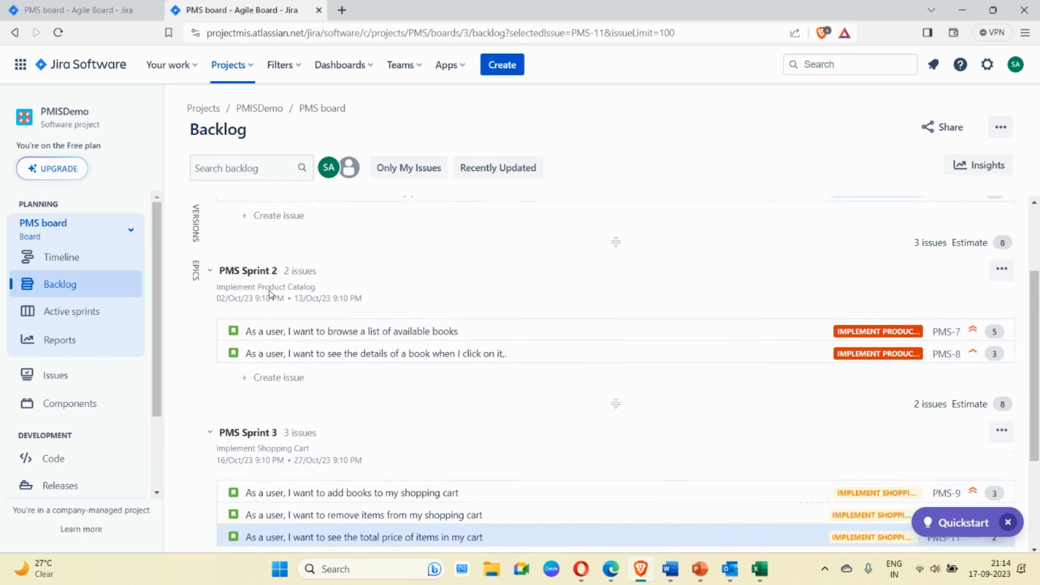
scroll(271, 295, "down", 3)
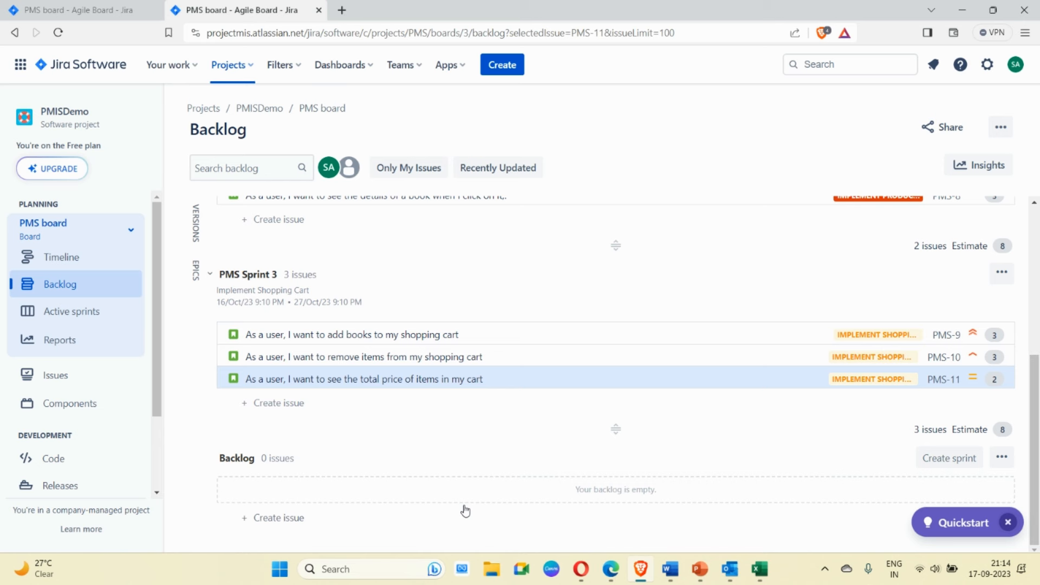
scroll(466, 491, "up", 5)
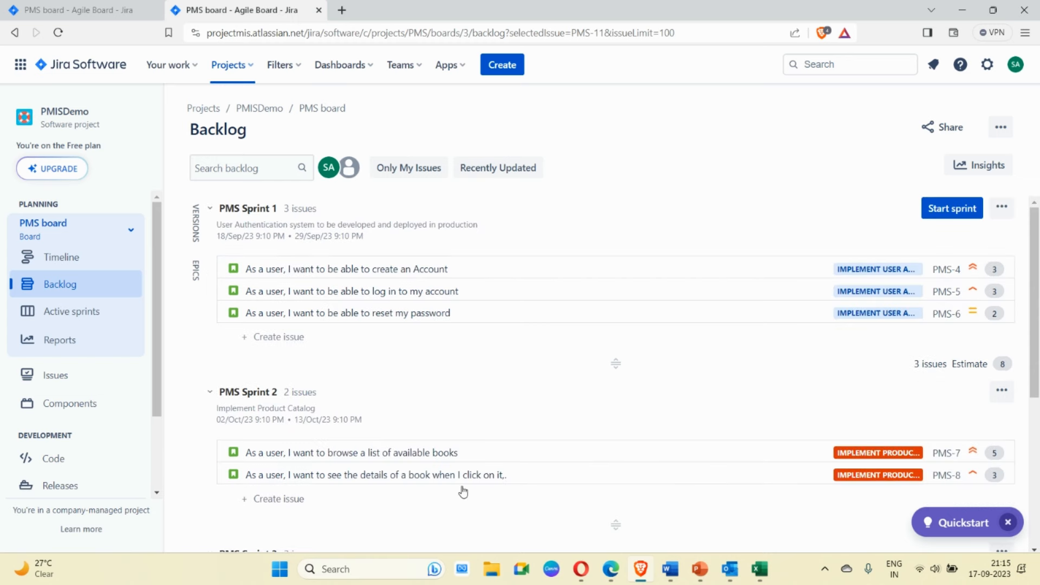
scroll(418, 456, "down", 4)
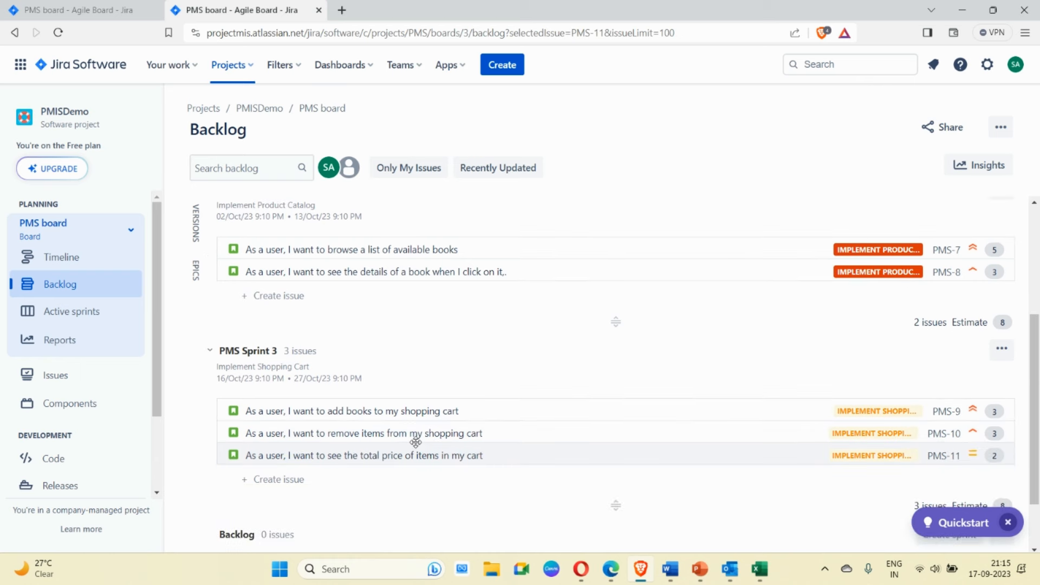
scroll(416, 442, "up", 4)
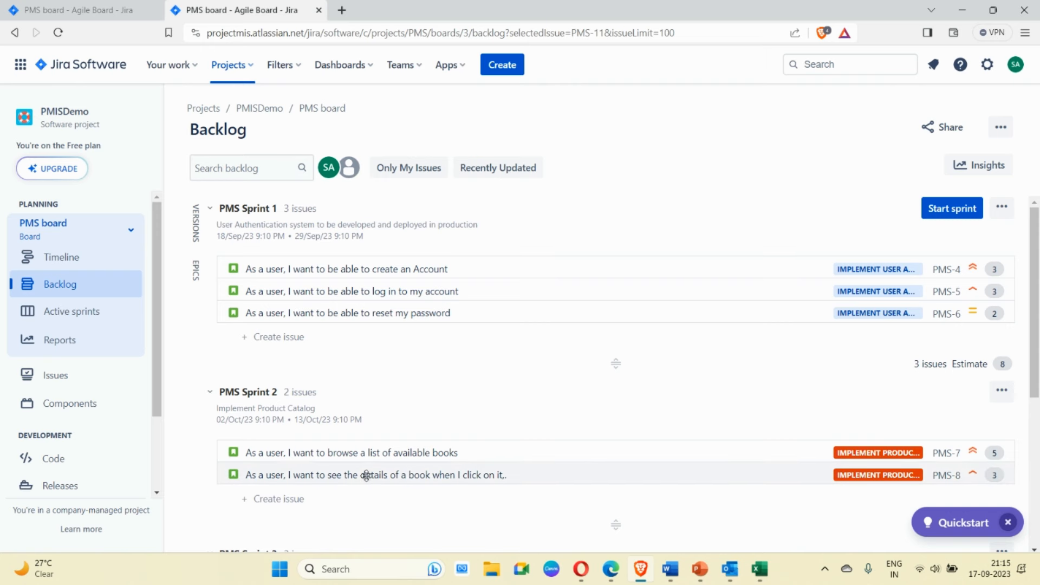
scroll(370, 474, "down", 3)
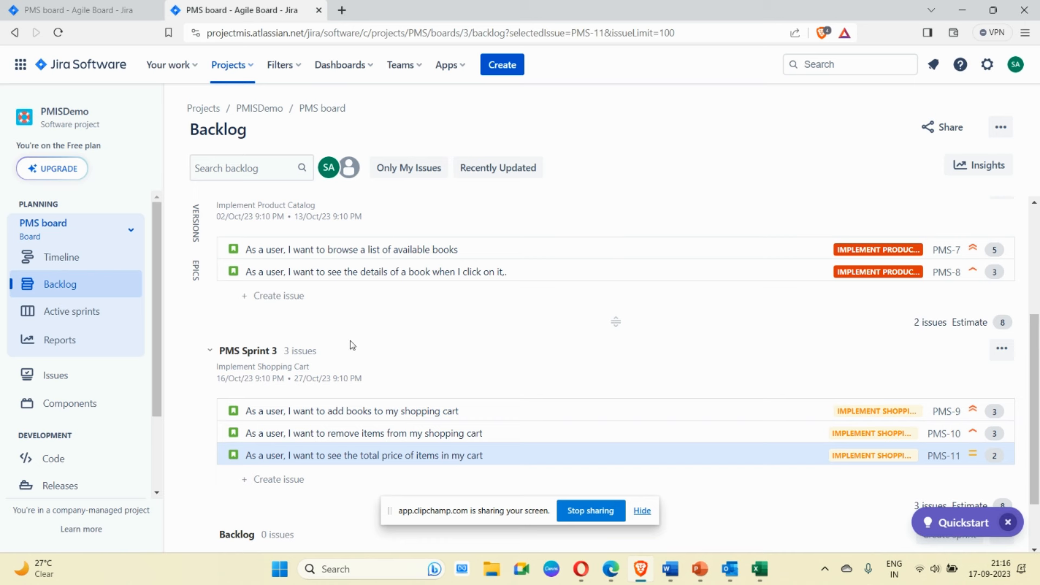
Check the active sprints board, dismiss the screen-sharing notice, and return to PMS Sprint 1 in the backlog.
left_click(91, 312)
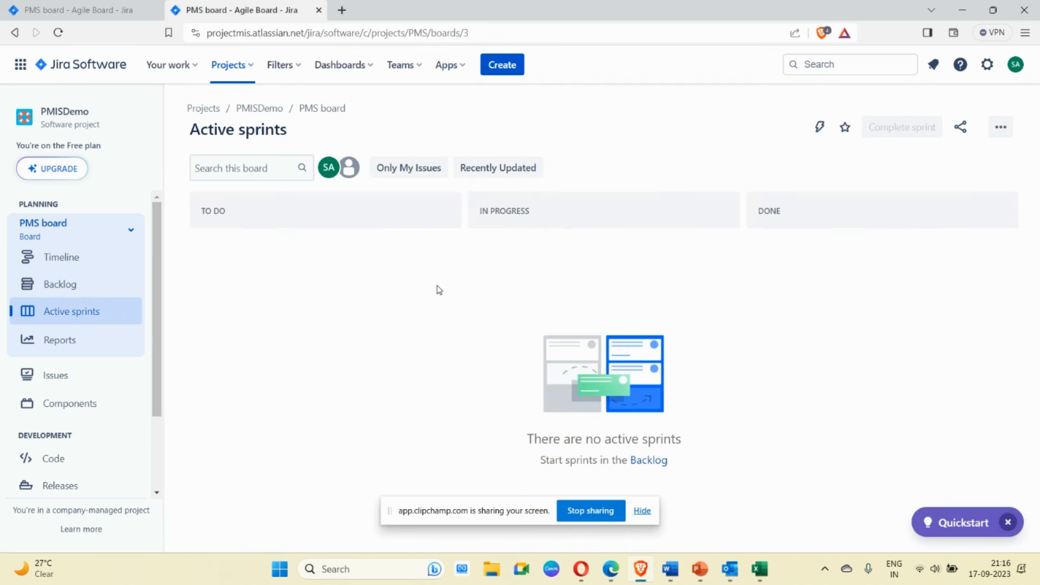
left_click(642, 511)
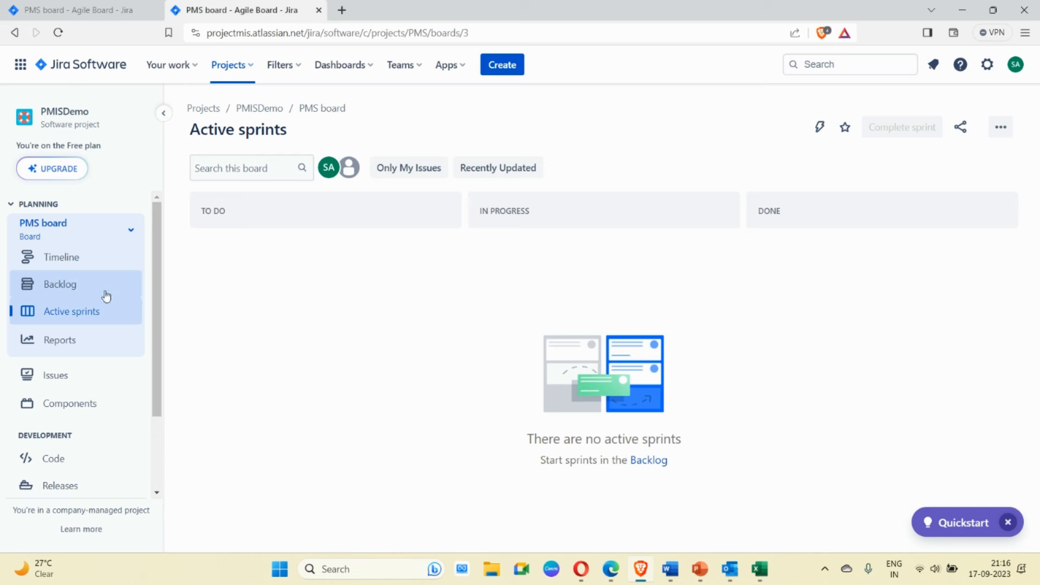
left_click(60, 287)
scroll(493, 325, "up", 3)
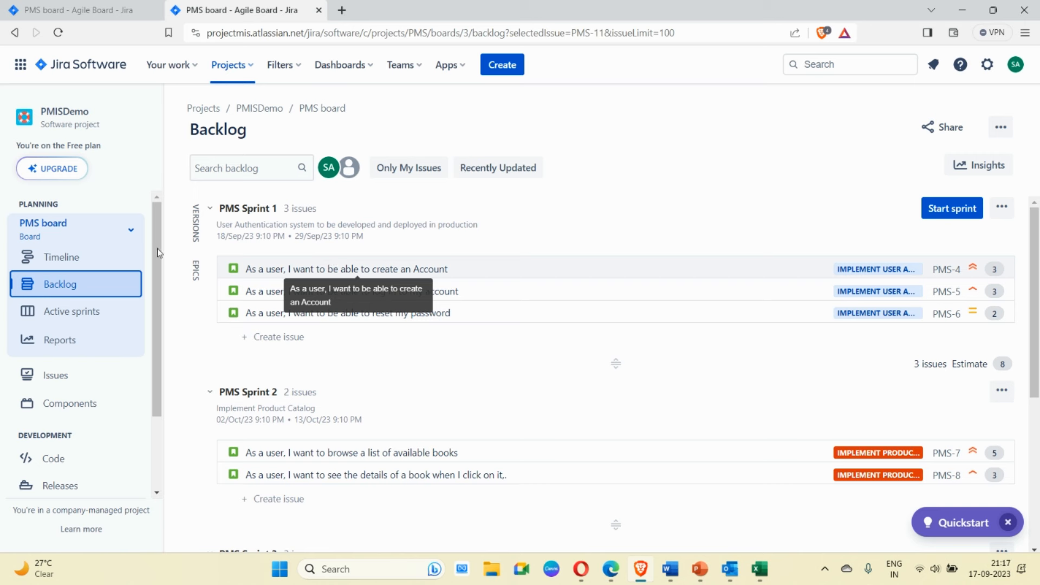
Start PMS Sprint 1 with its start date set to 18/Sep/23 09:17 PM.
left_click(964, 211)
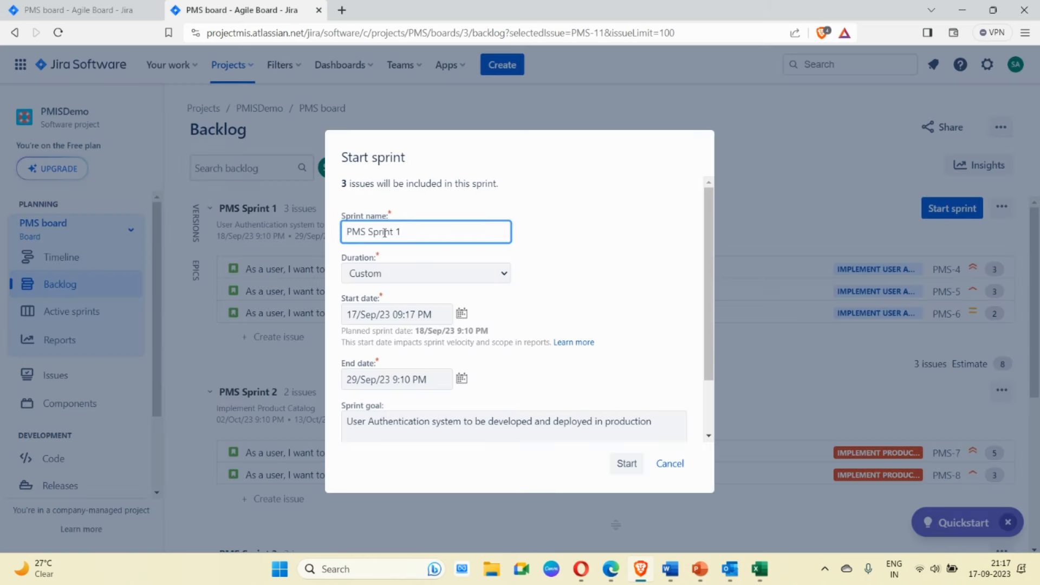
left_click(469, 317)
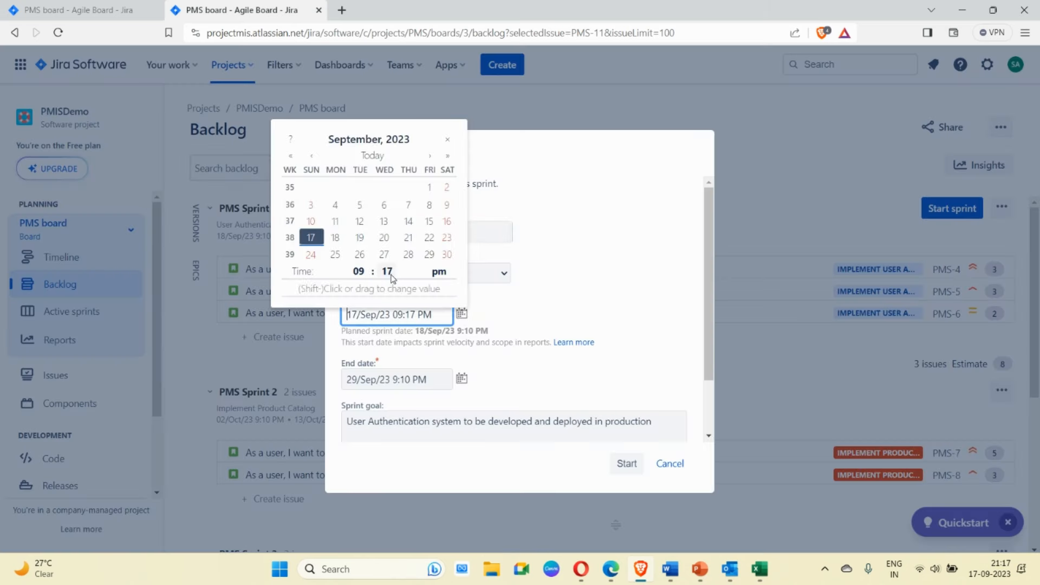
left_click(339, 238)
left_click(533, 373)
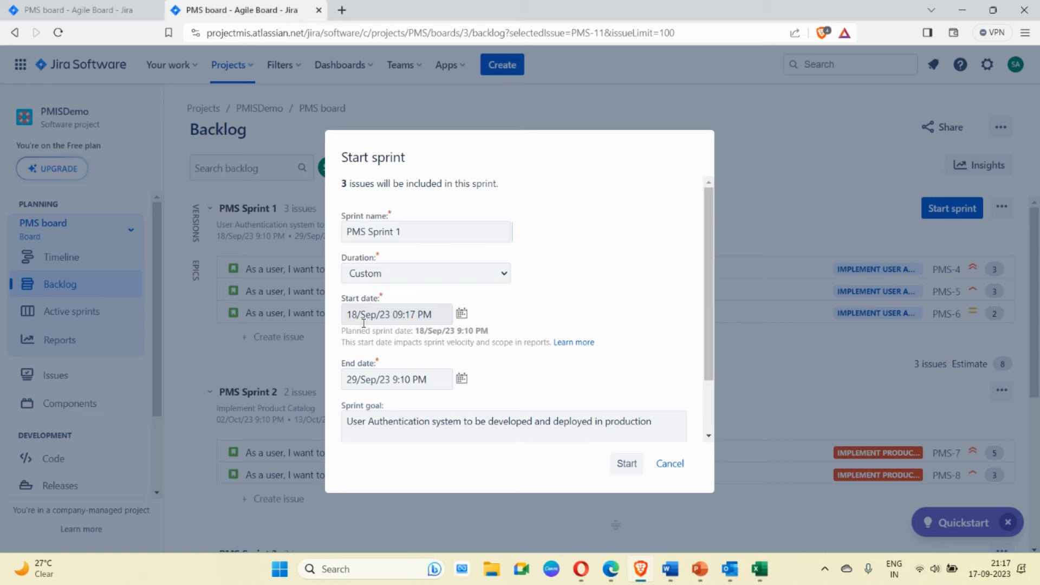
left_click(626, 464)
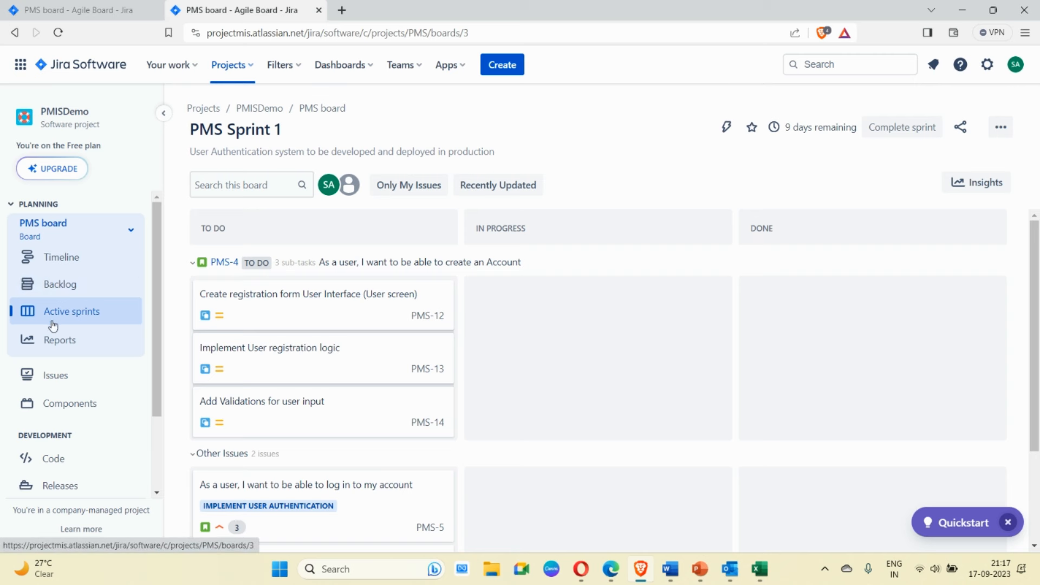
Compare PMS Sprint 1 in the backlog with its active sprint board and look over the sub-tasks and stories.
left_click(61, 288)
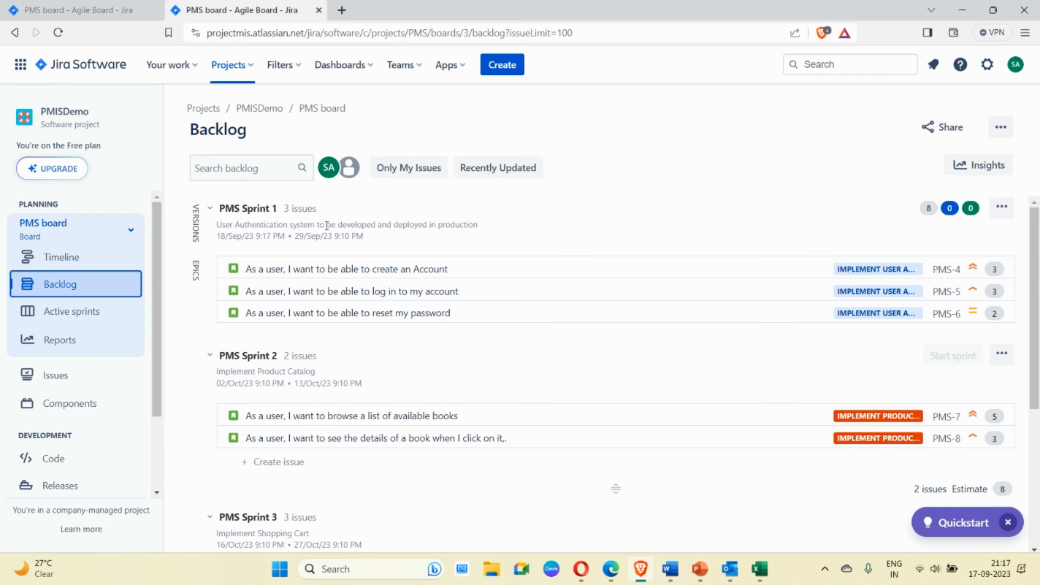
left_click(58, 317)
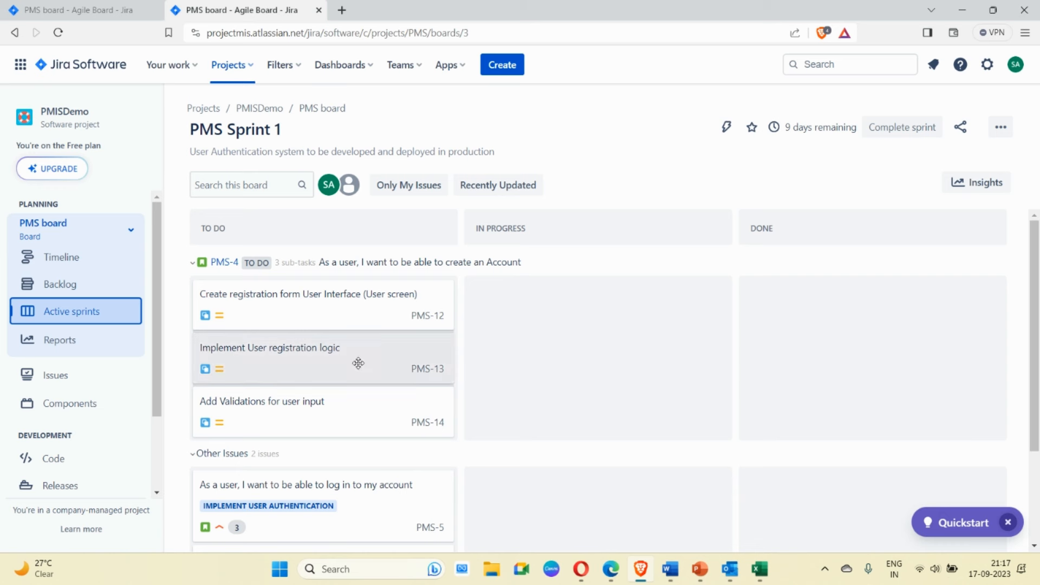
scroll(358, 363, "down", 2)
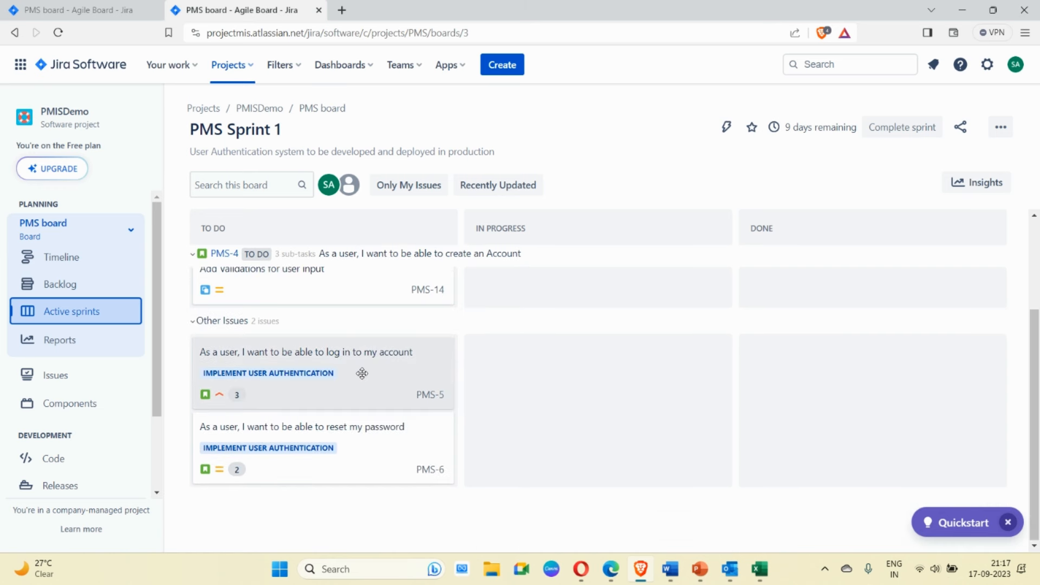
scroll(363, 373, "up", 2)
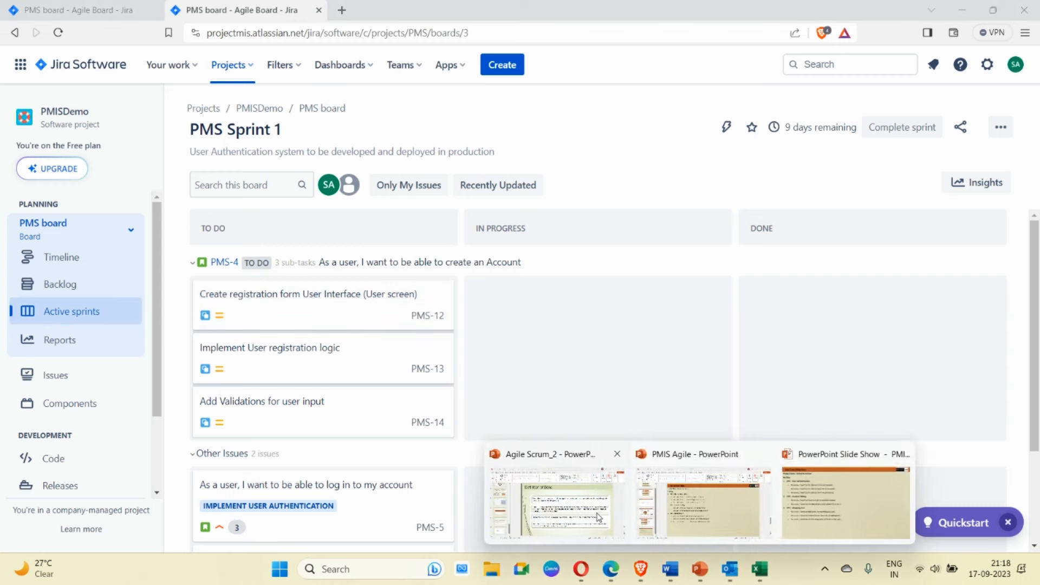
Switch to PowerPoint, view the Scrum ceremonies slide in the PMIS Agile presentation, and return to the Jira sprint board.
left_click(585, 512)
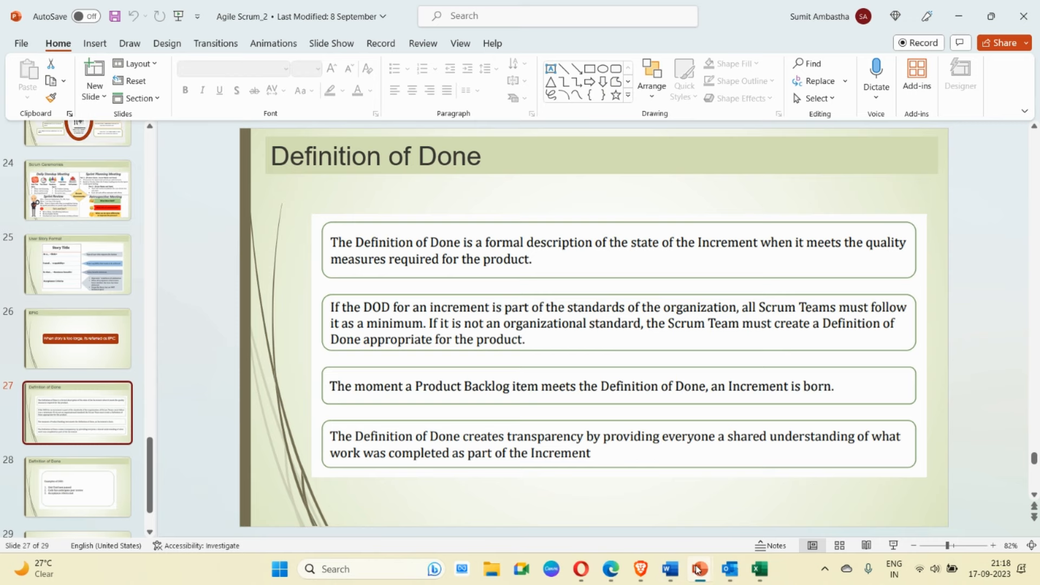
mouse_move(699, 553)
left_click(710, 514)
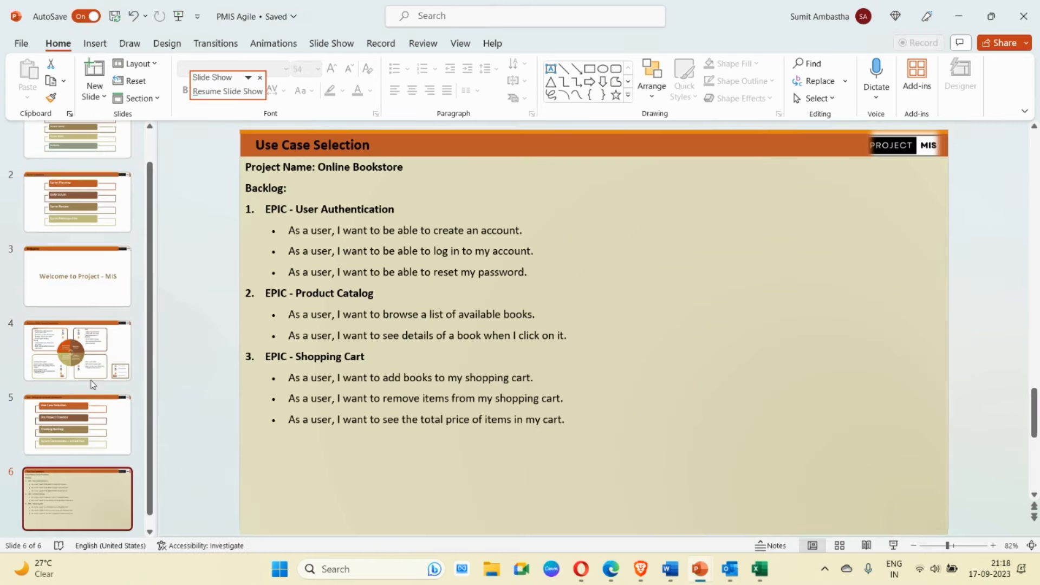
left_click(92, 376)
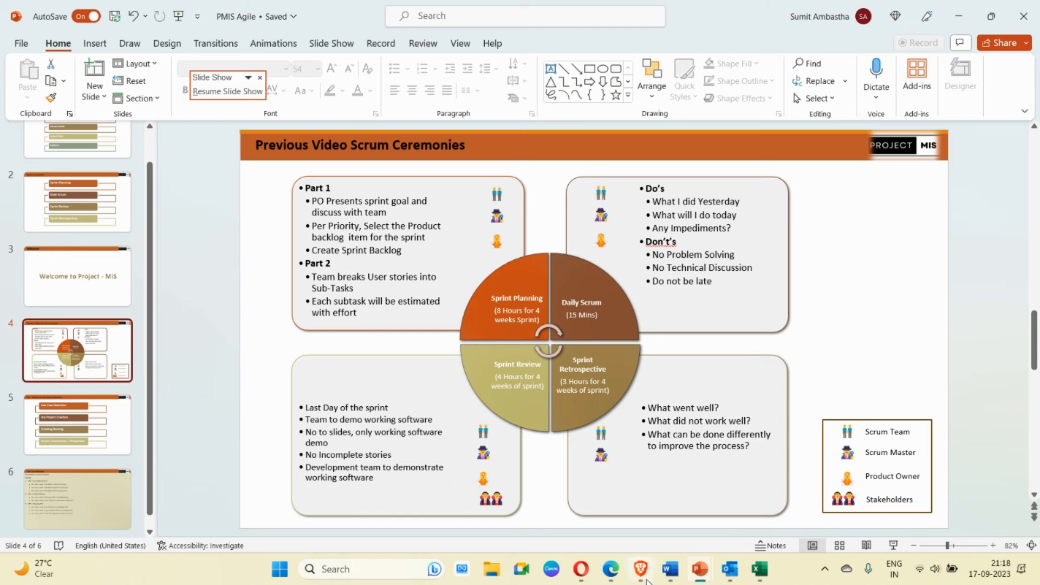
left_click(640, 569)
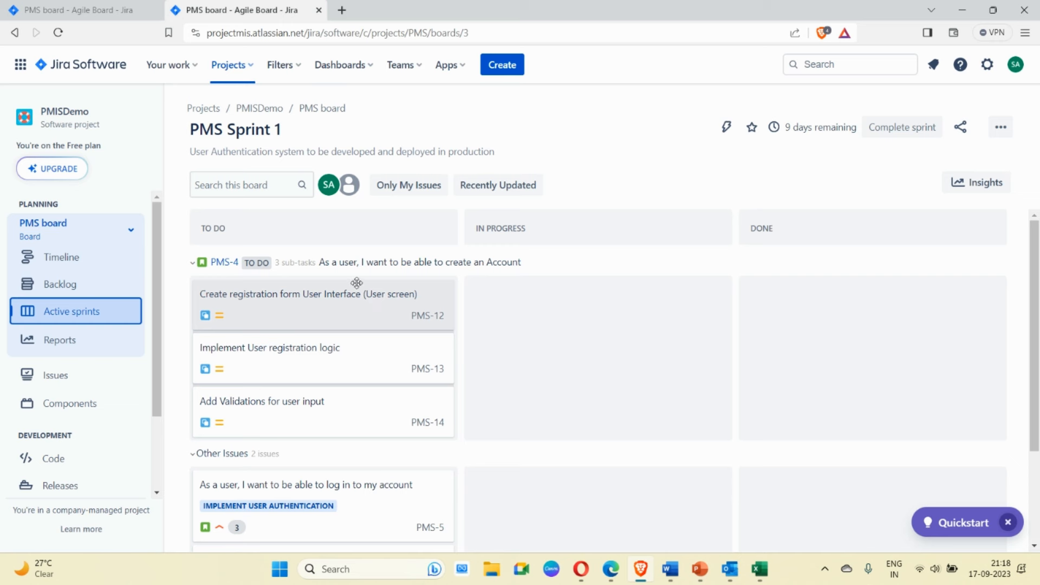
Move the registration form interface and user registration logic sub-tasks (PMS-12 and PMS-13) from To Do to In Progress.
left_click(283, 299)
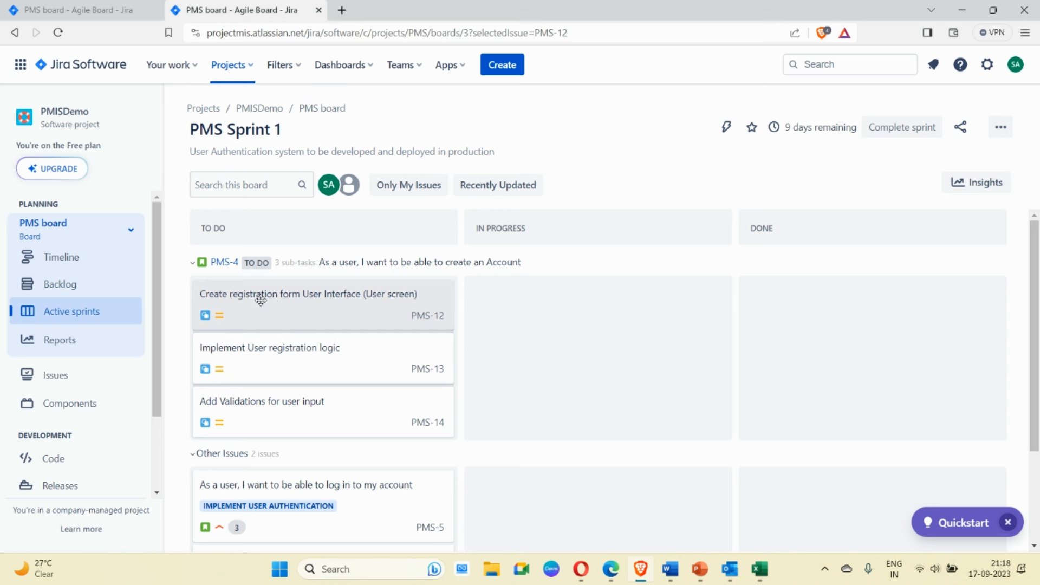
left_click_drag(261, 300, 542, 309)
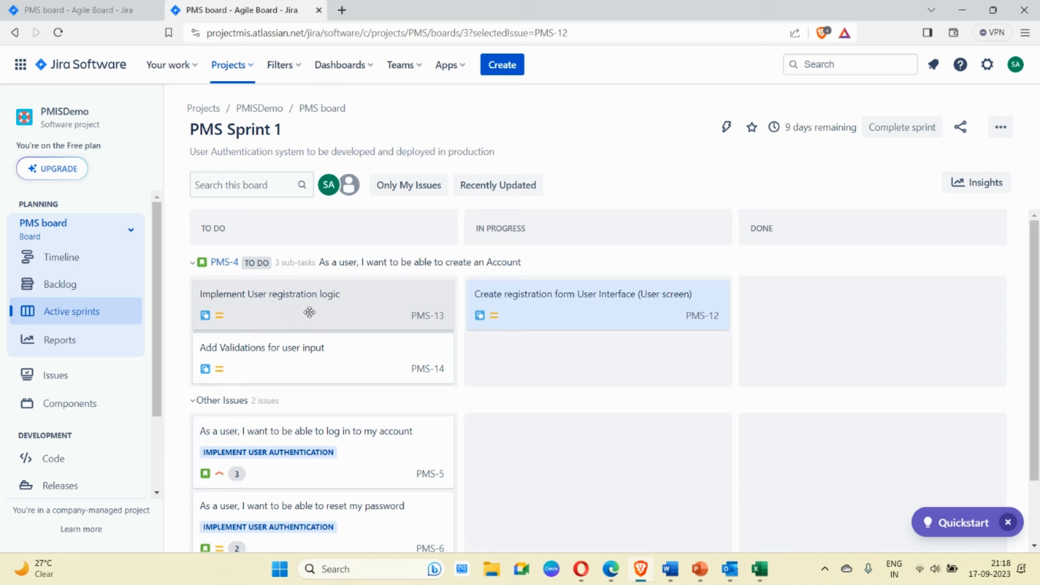
left_click_drag(294, 299, 574, 359)
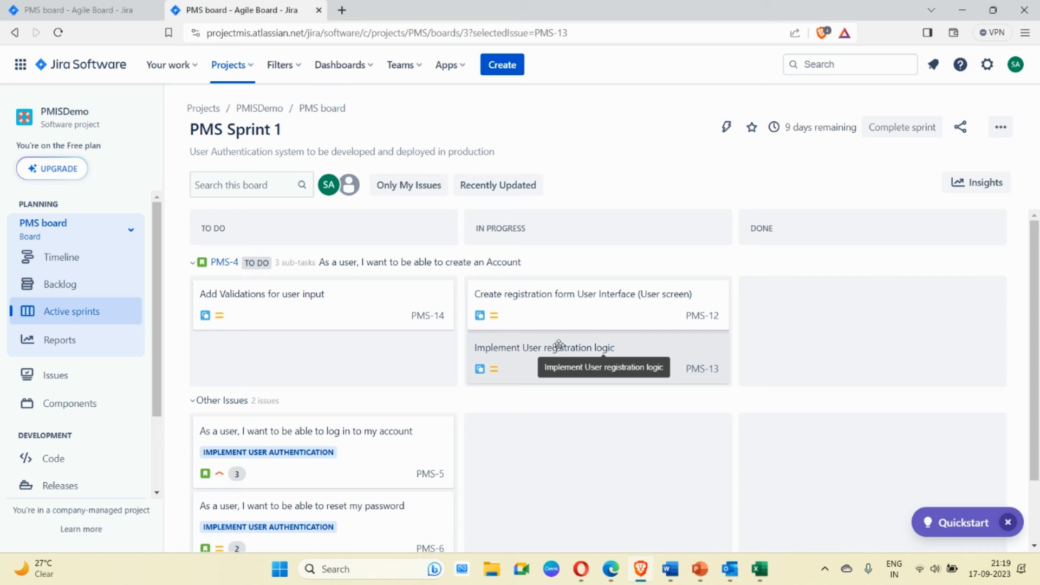
left_click(558, 345)
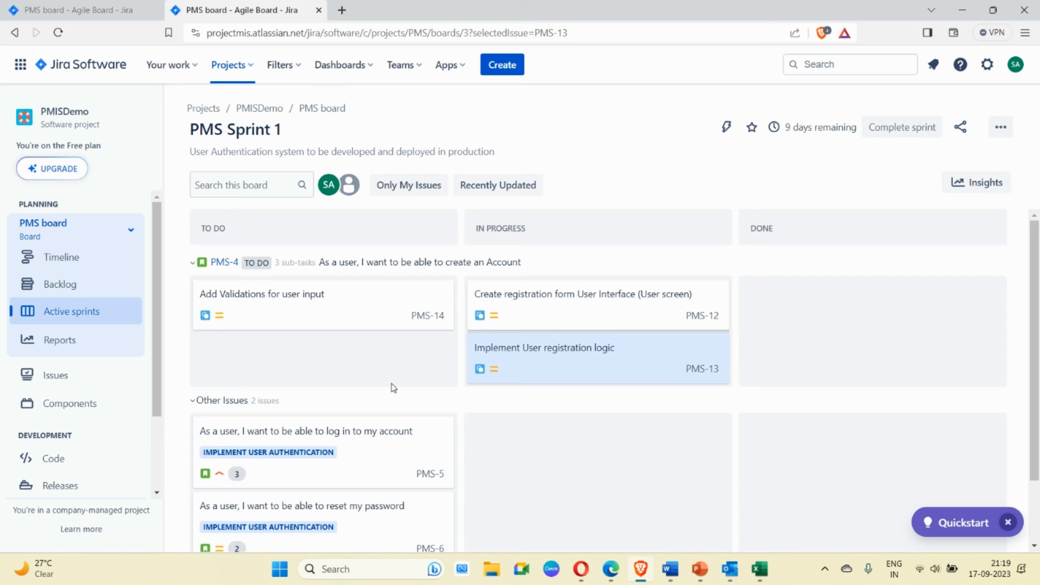
left_click(575, 287)
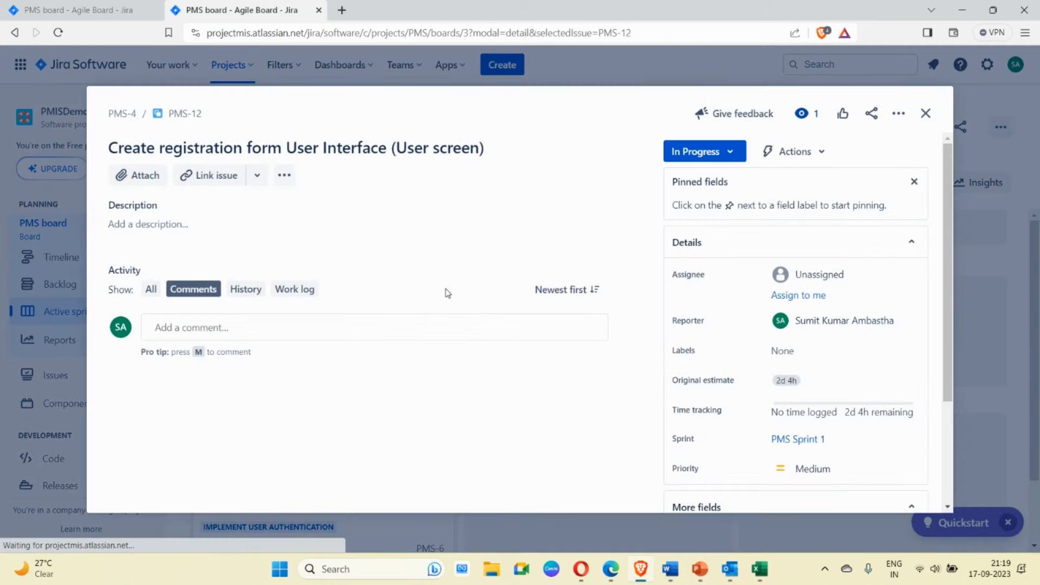
left_click(209, 326)
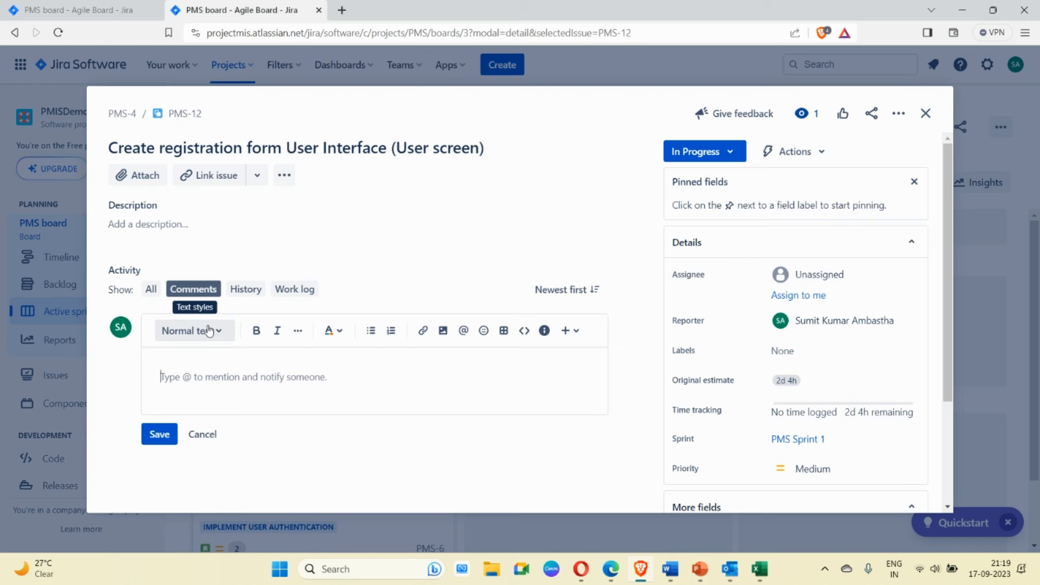
left_click(924, 113)
Add the comment "Form design is done" to sub-task PMS-12, save it and close the issue.
left_click(575, 304)
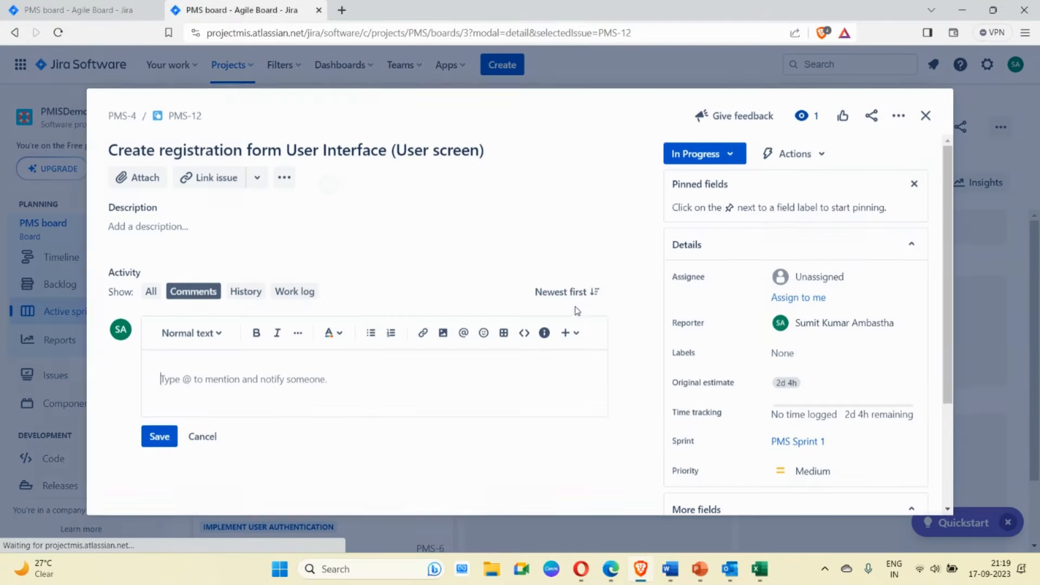
left_click(224, 371)
type("For")
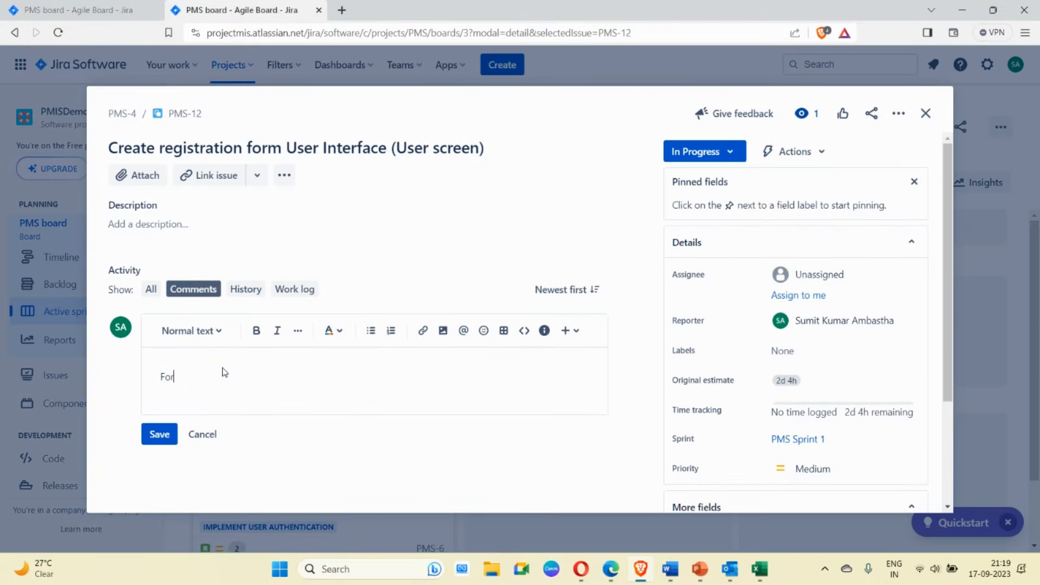
type("m design is done")
left_click(158, 435)
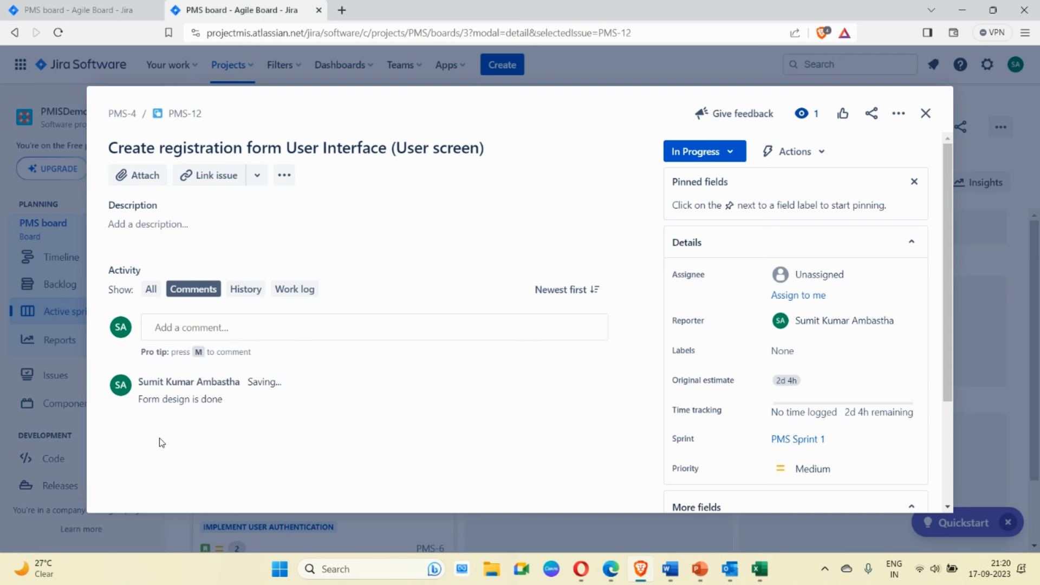
left_click(926, 113)
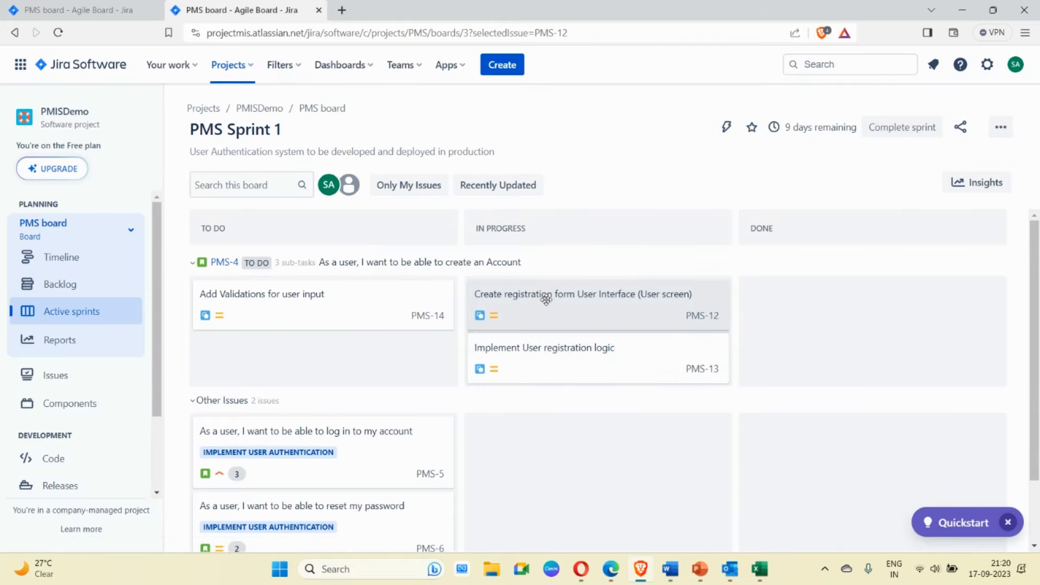
Add the comment "Adding screen component and customizing look" to sub-task PMS-12, save it and close the issue.
left_click(542, 297)
left_click(228, 323)
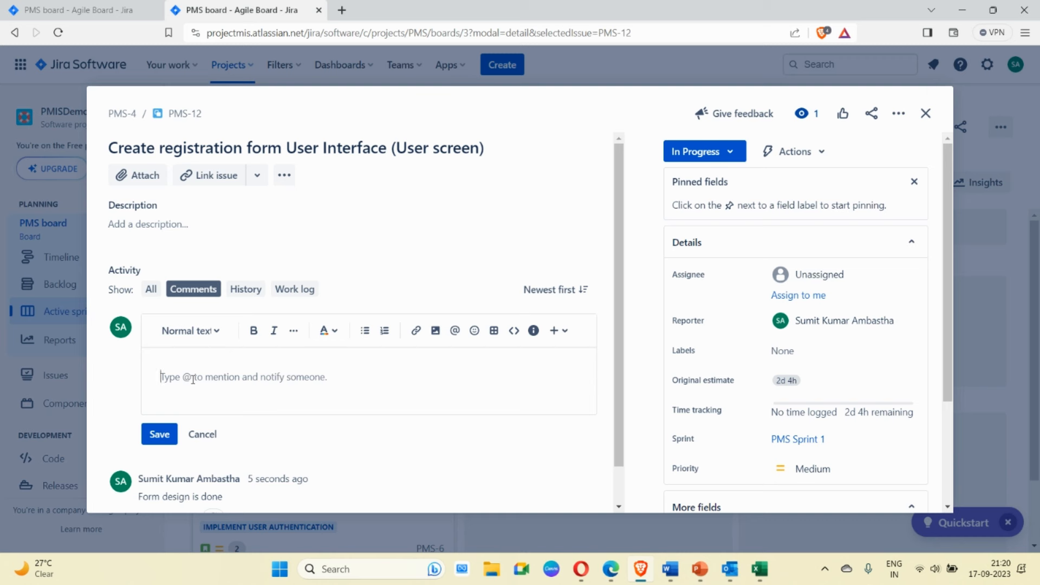
type("Adding screen co")
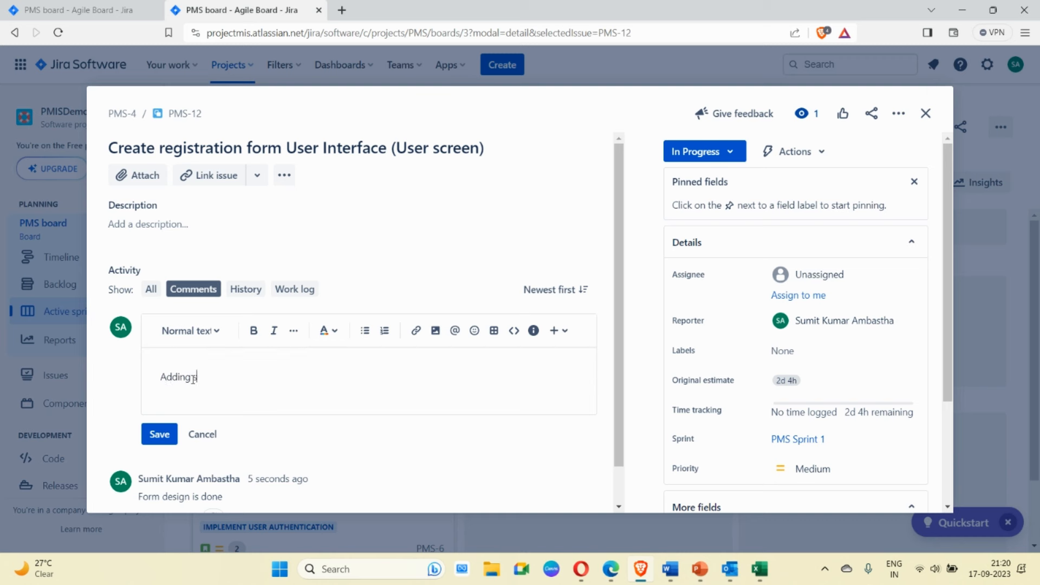
type("mponent and ")
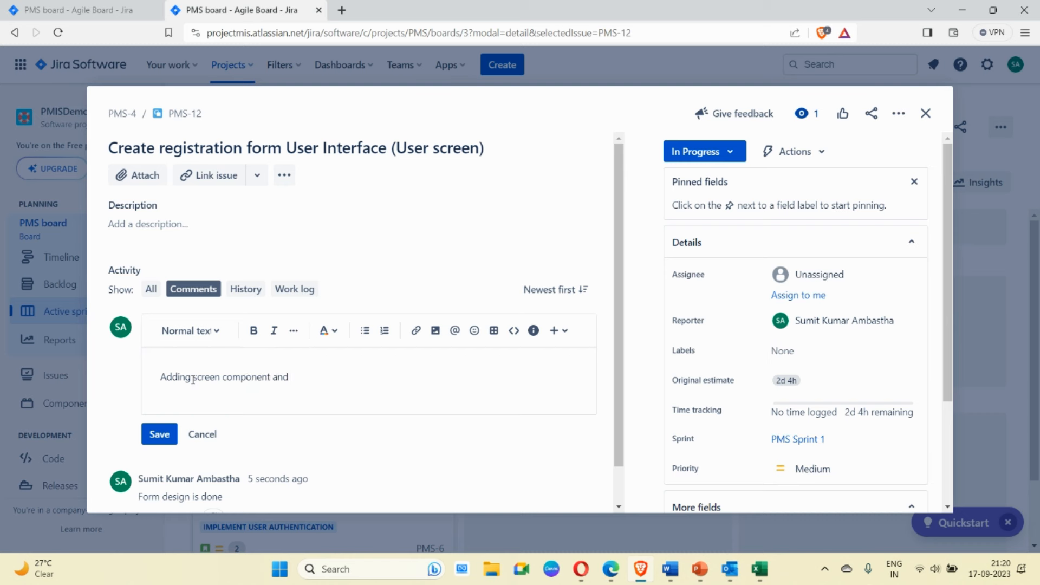
type("customizing look")
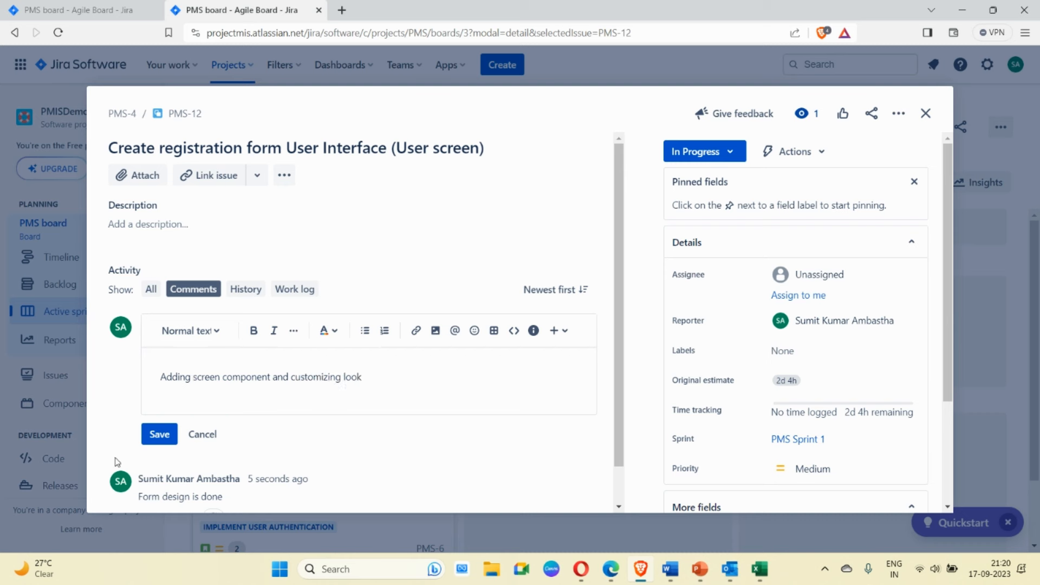
left_click(152, 443)
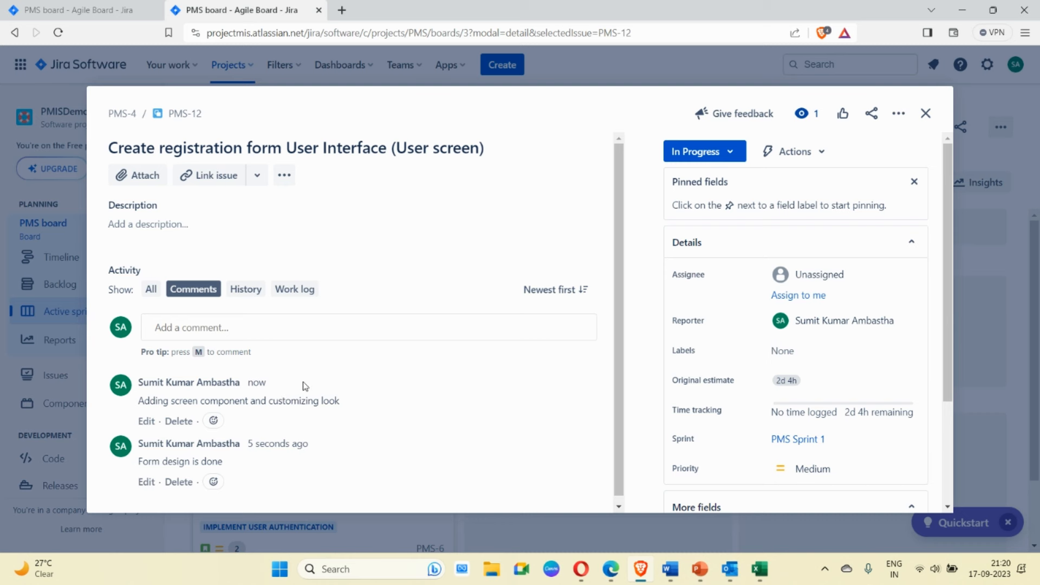
mouse_move(294, 380)
left_click(924, 115)
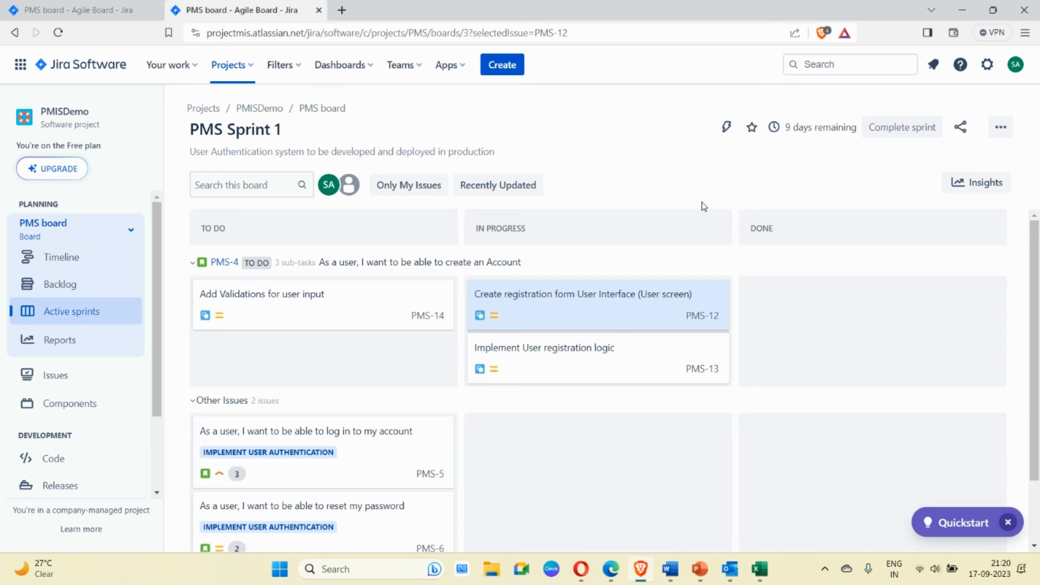
View the details of sub-task PMS-13, close it and check the sprint's remaining time.
left_click(553, 361)
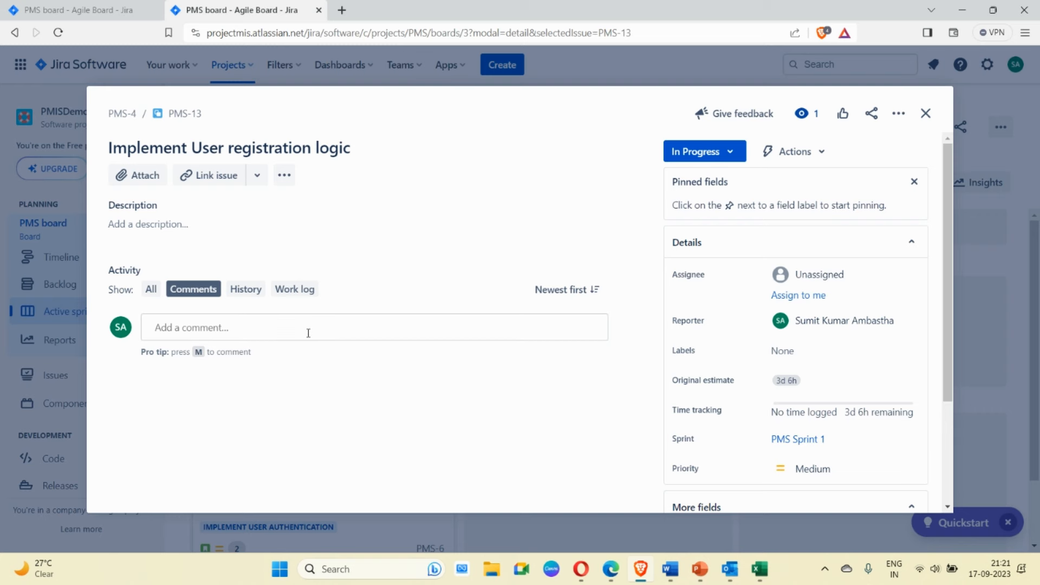
left_click(925, 113)
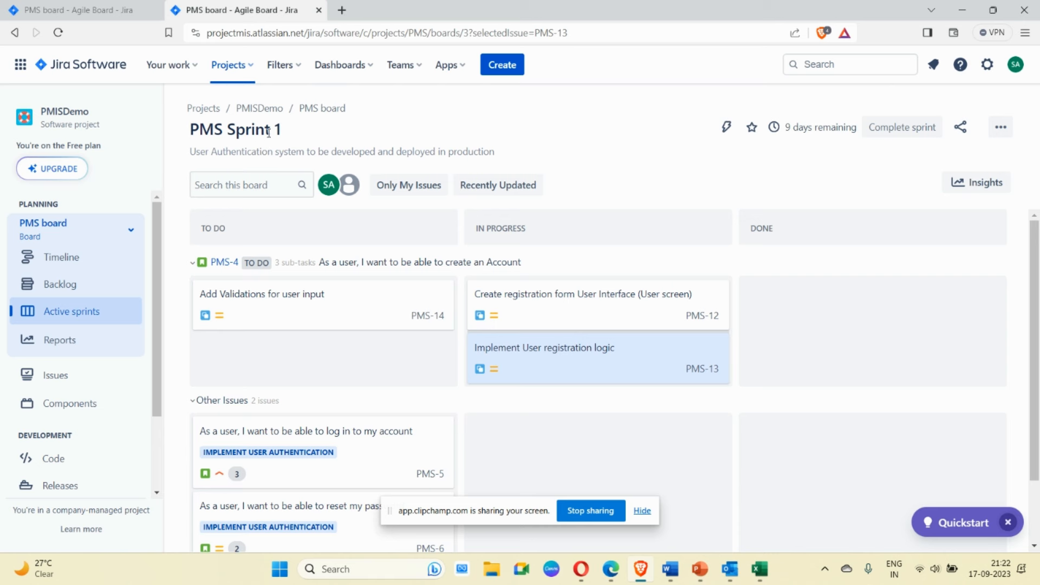
mouse_move(775, 134)
Move sub-tasks PMS-12, PMS-13 and PMS-14 to Done and update parent issue PMS-4 to match.
left_click_drag(545, 295, 813, 305)
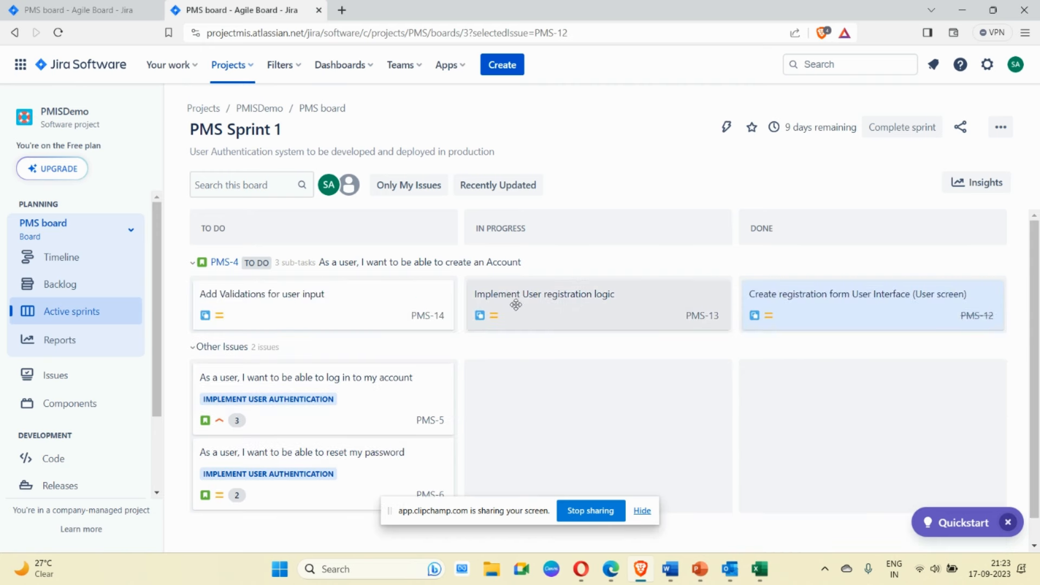
left_click_drag(518, 303, 785, 319)
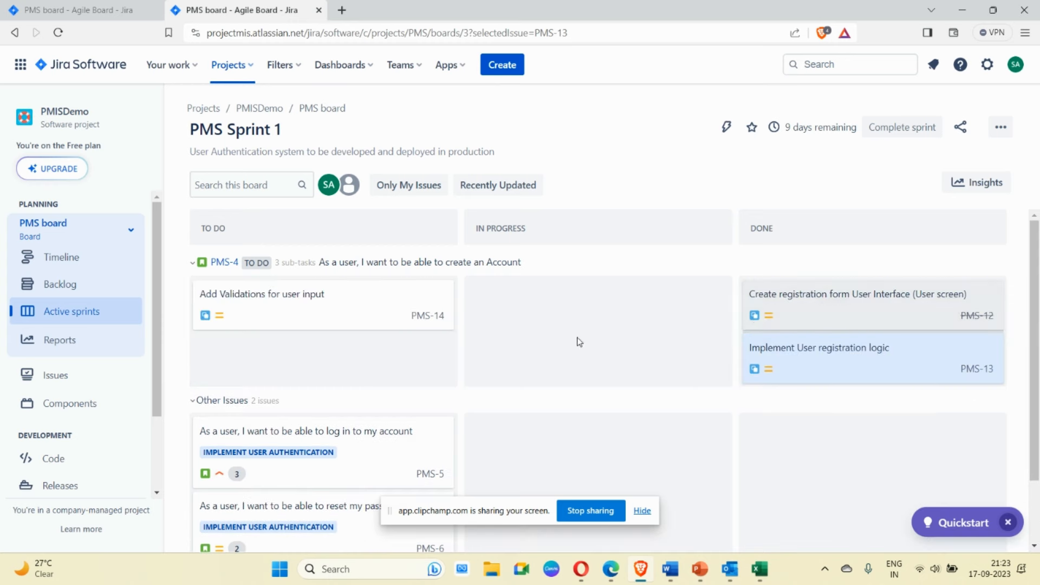
left_click_drag(349, 311, 883, 341)
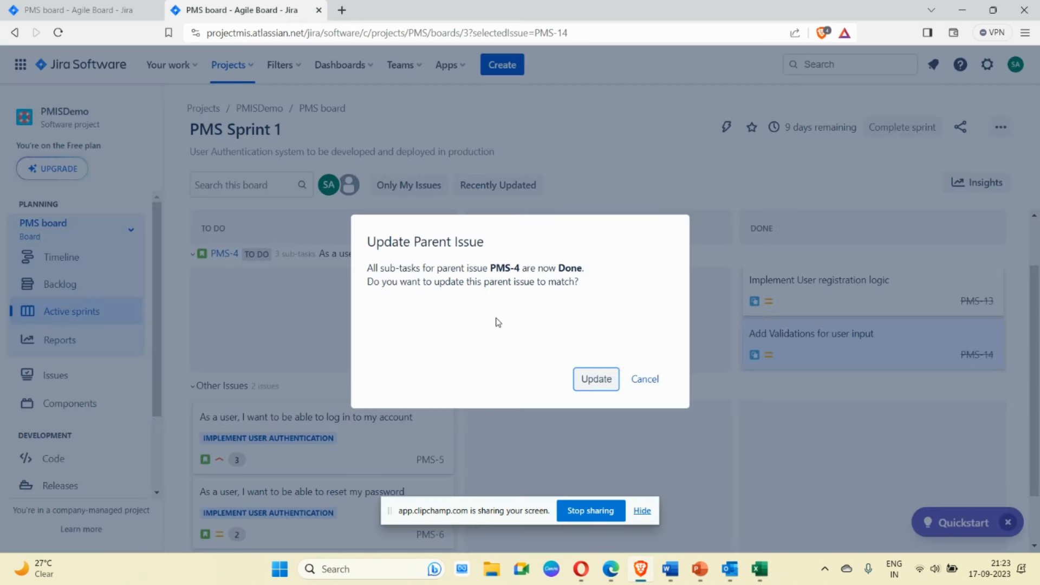
left_click(596, 379)
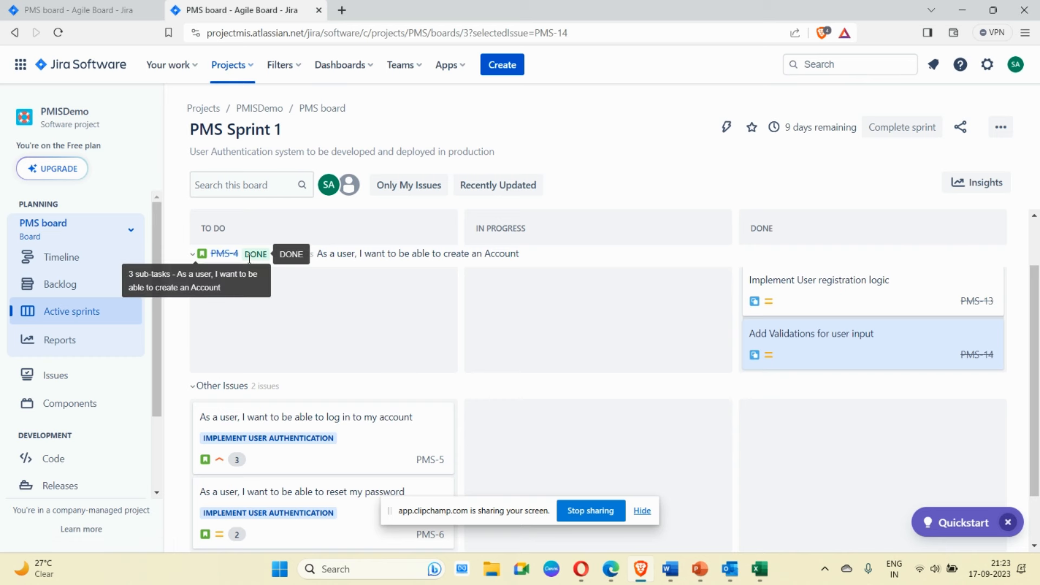
Move the account login story (PMS-5) and the password reset story (PMS-6) from To Do to Done.
scroll(287, 379, "down", 1)
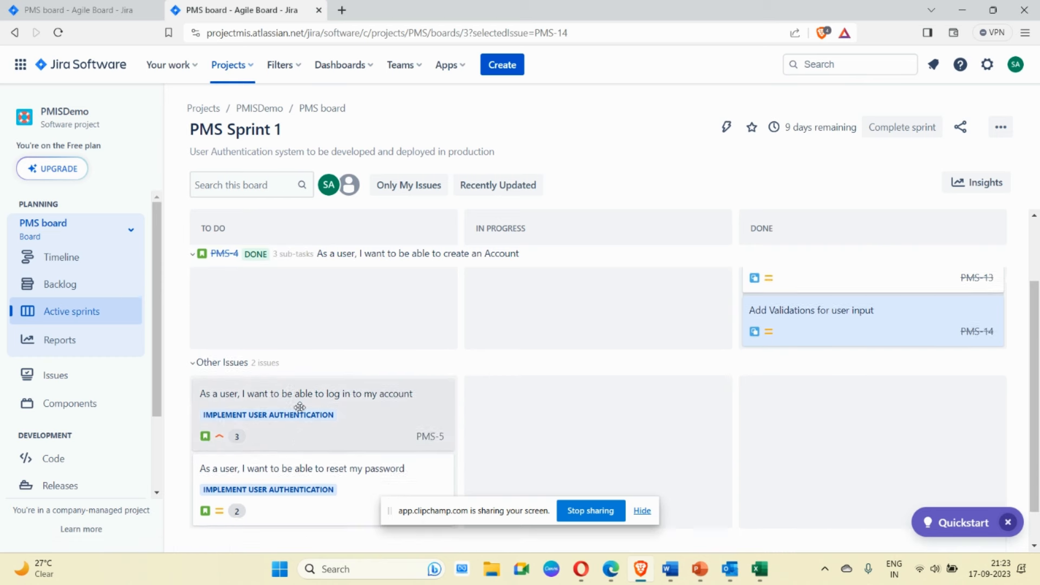
left_click_drag(281, 364, 832, 444)
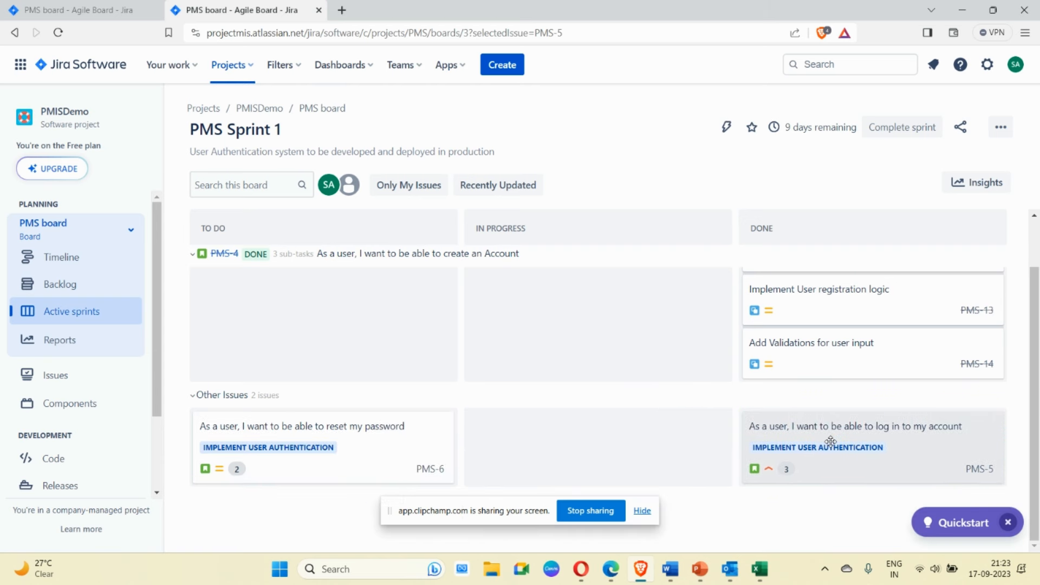
left_click_drag(257, 430, 800, 432)
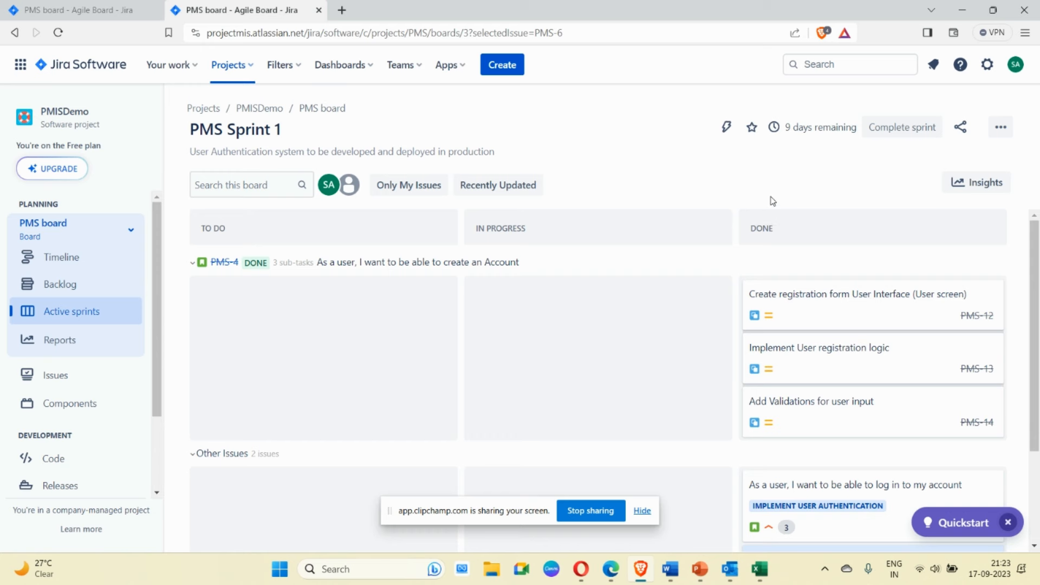
Check the finished issues on the board, complete PMS Sprint 1 and look through its sprint report.
scroll(547, 328, "down", 1)
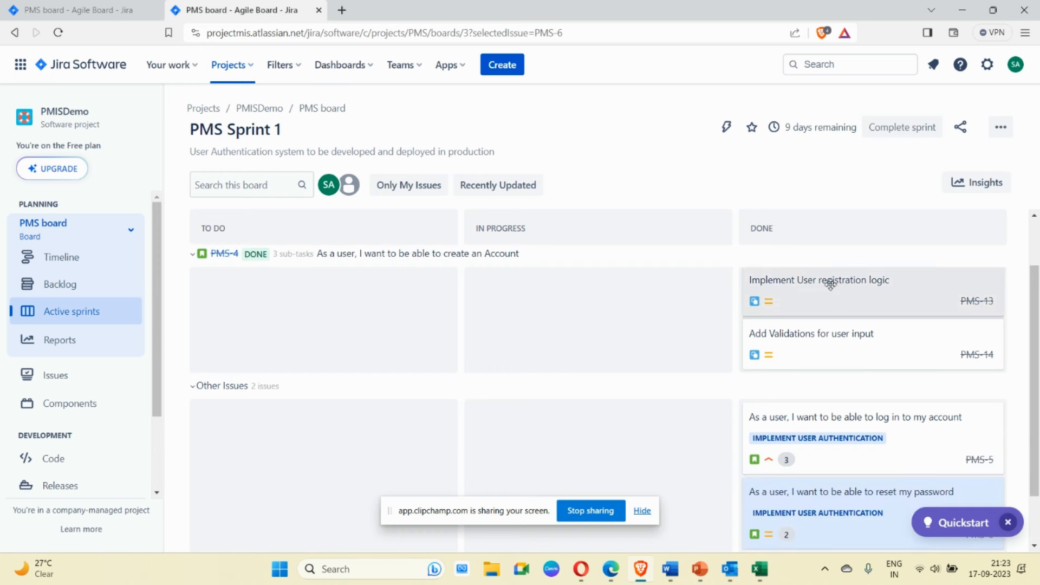
scroll(788, 368, "down", 1)
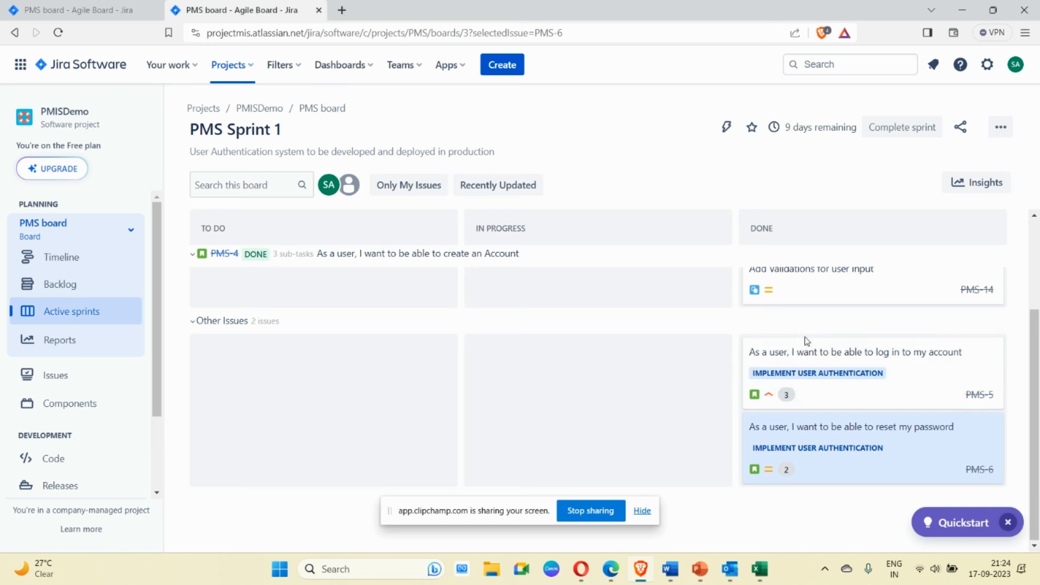
scroll(742, 332, "up", 3)
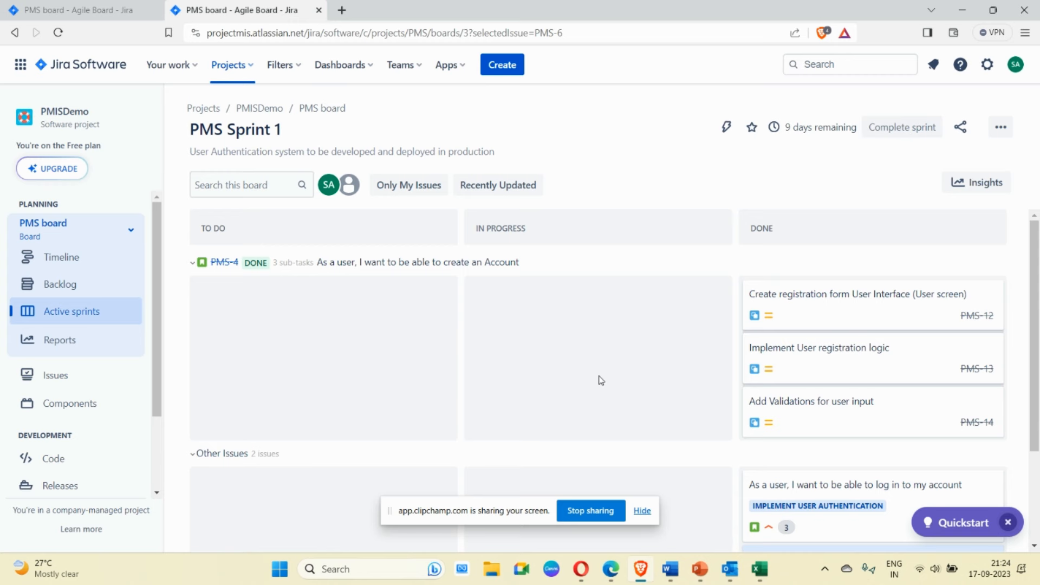
left_click(909, 134)
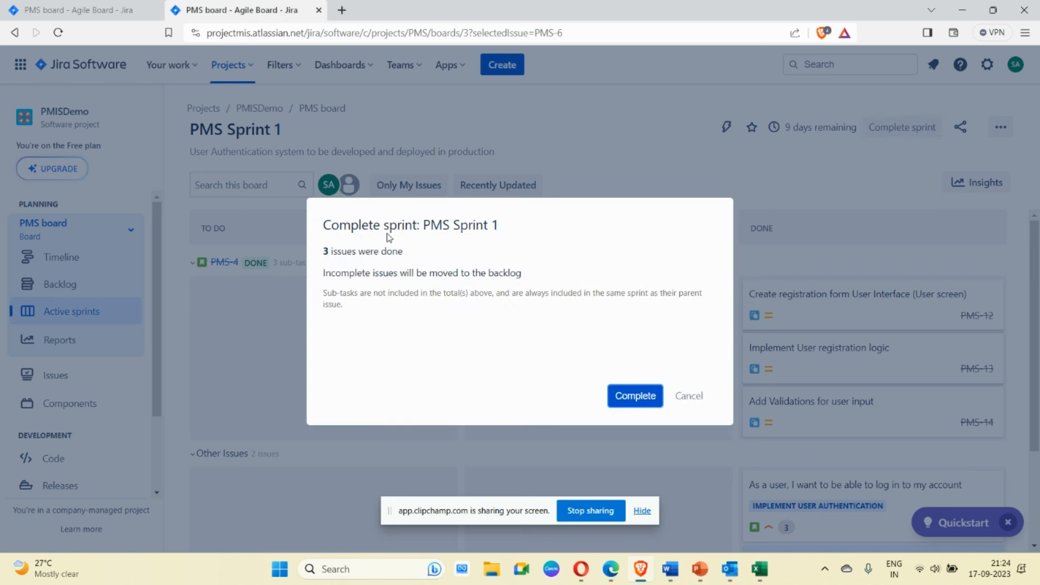
left_click(637, 399)
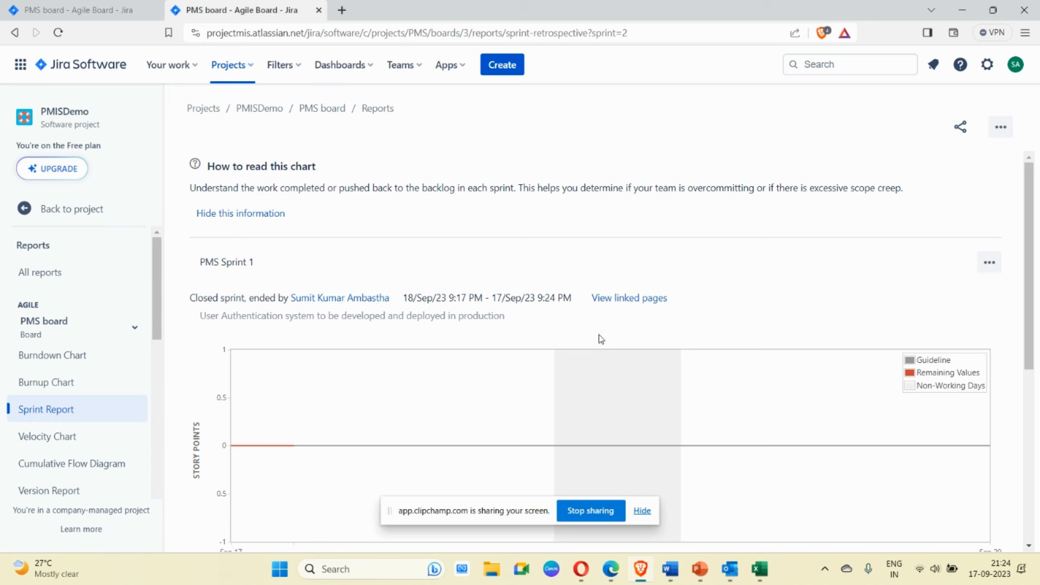
scroll(553, 329, "down", 3)
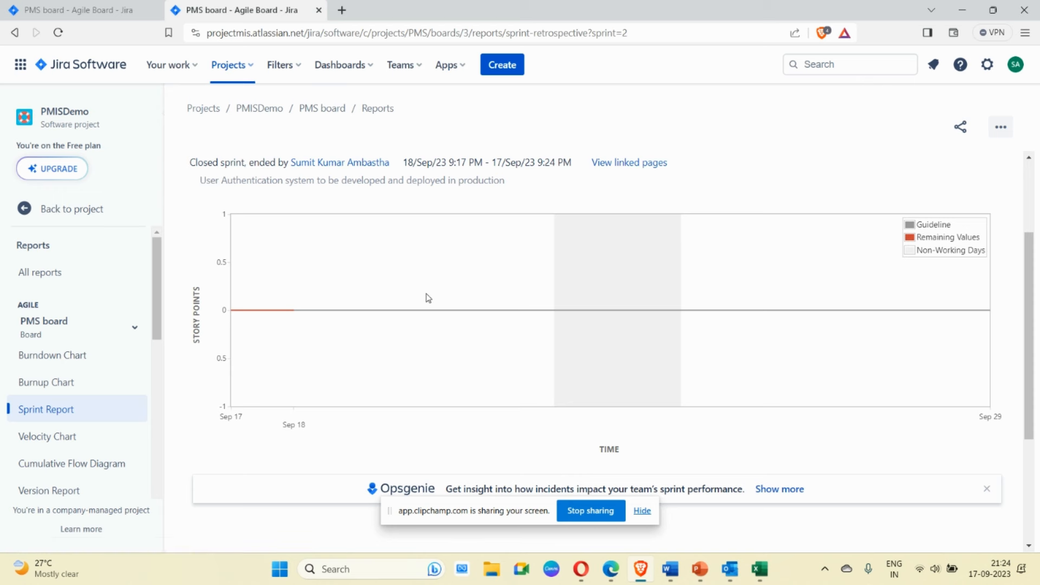
scroll(436, 306, "down", 2)
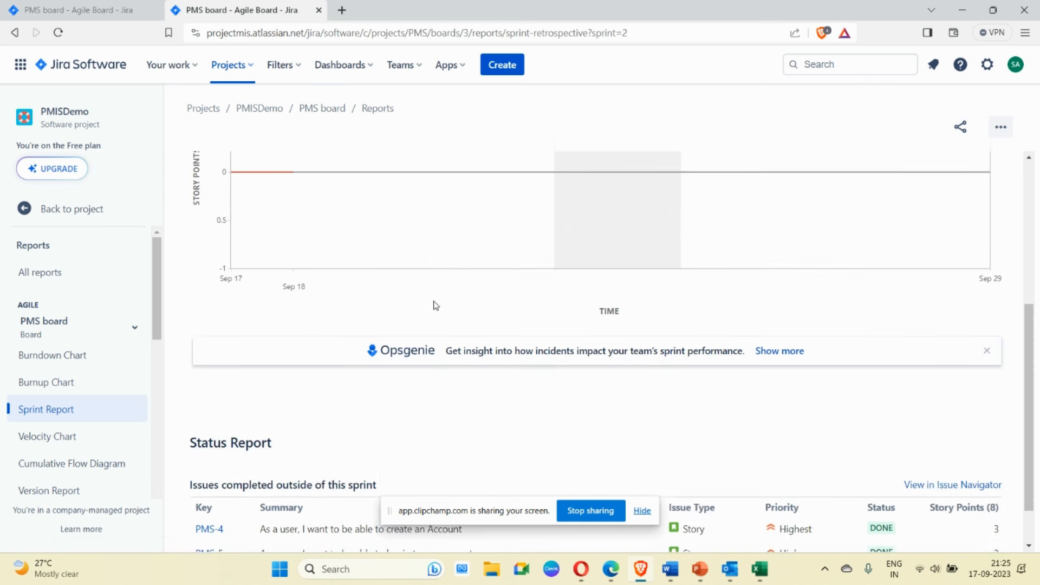
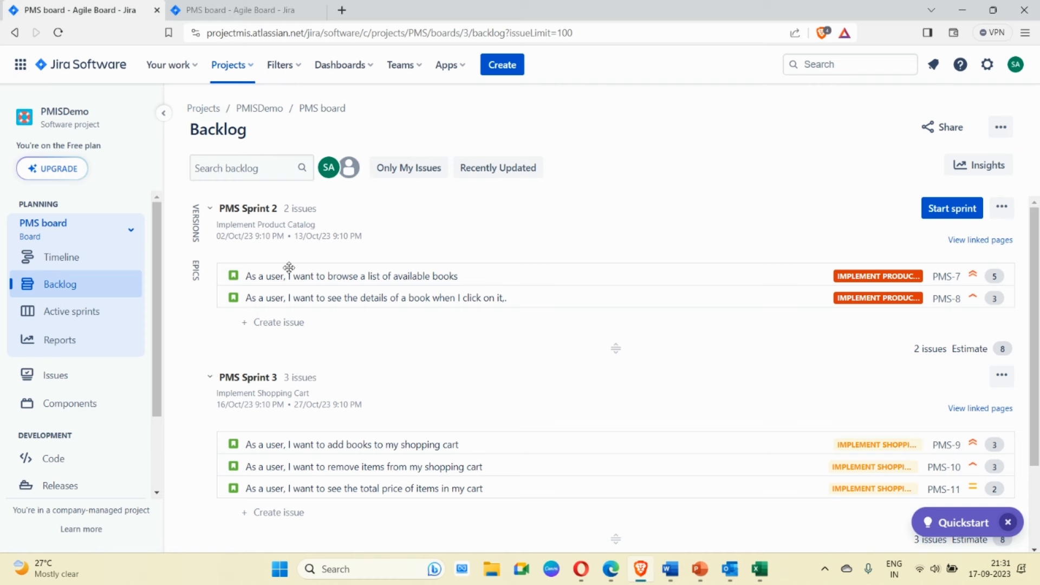
Switch from Jira to Confluence, create a new page and dismiss the Learn the basics guide.
left_click(21, 65)
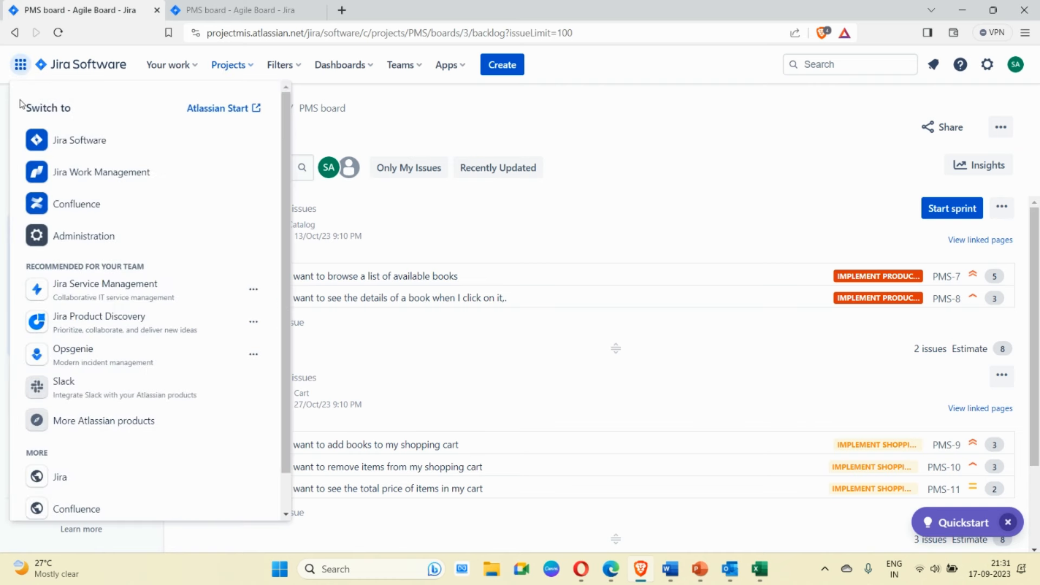
left_click(87, 209)
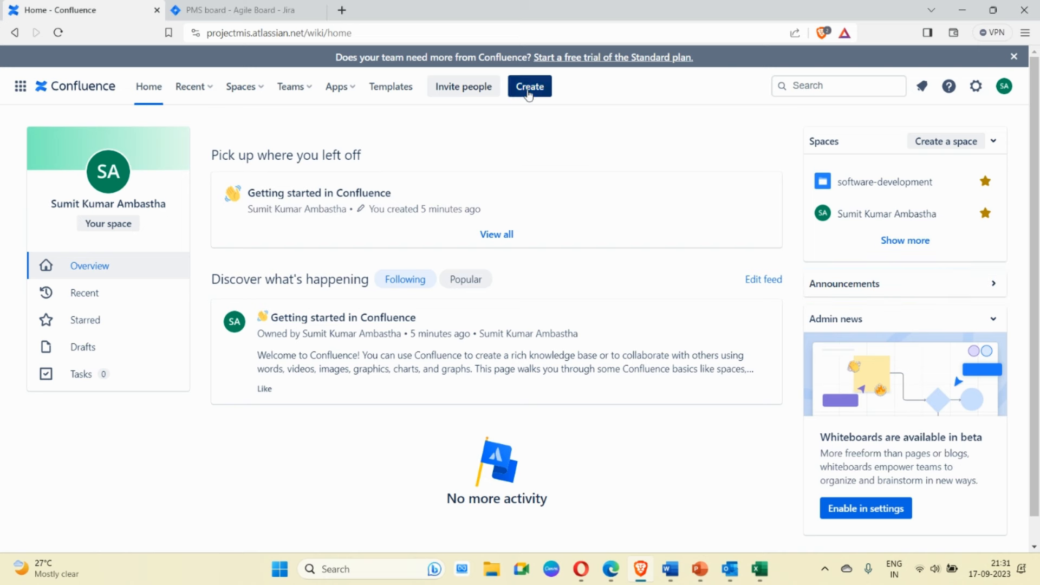
left_click(528, 95)
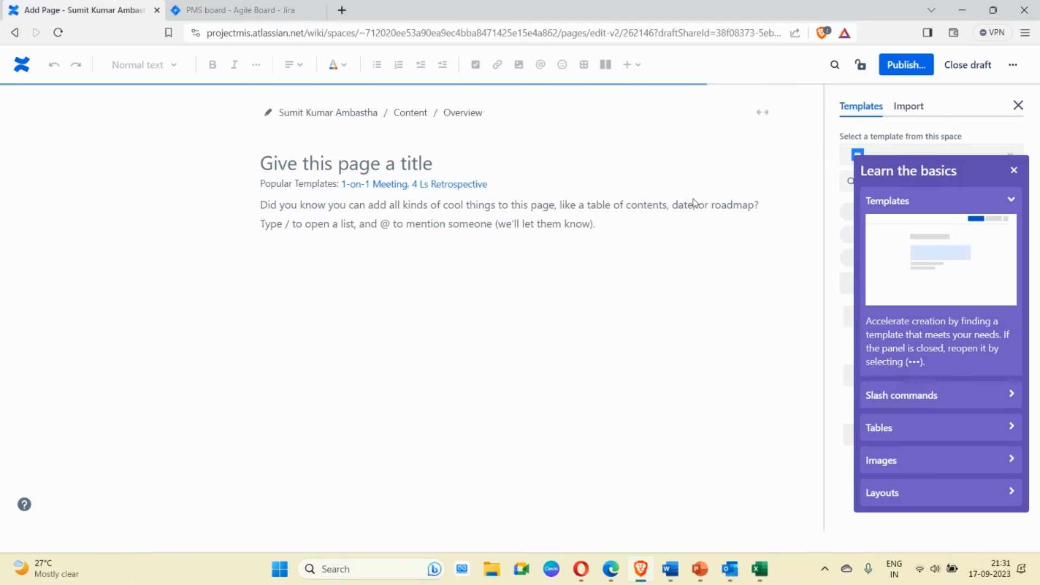
left_click(1013, 169)
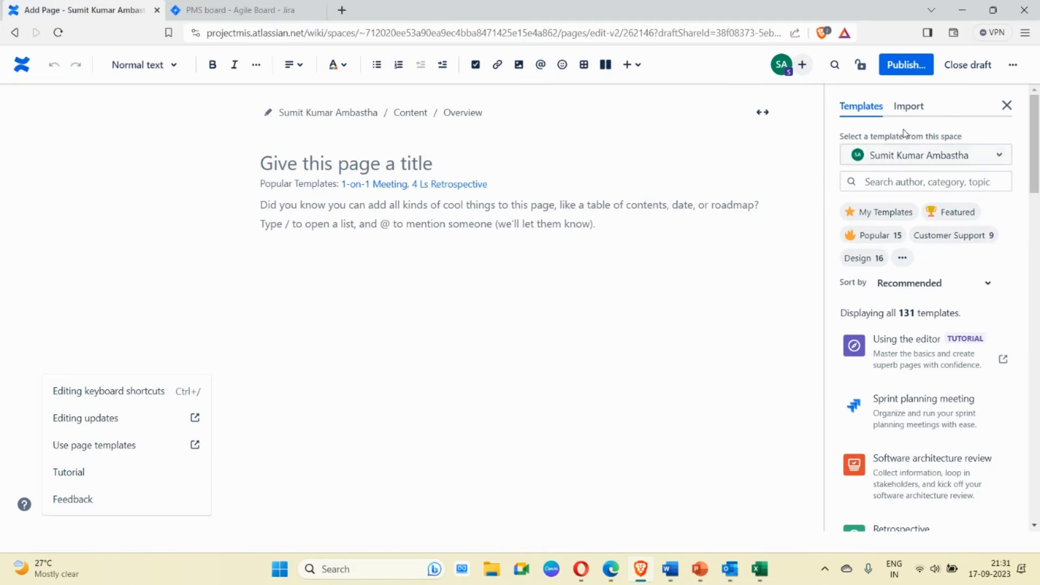
Search the page templates for "retrospective" and apply the Retrospective template to the new page.
left_click(897, 184)
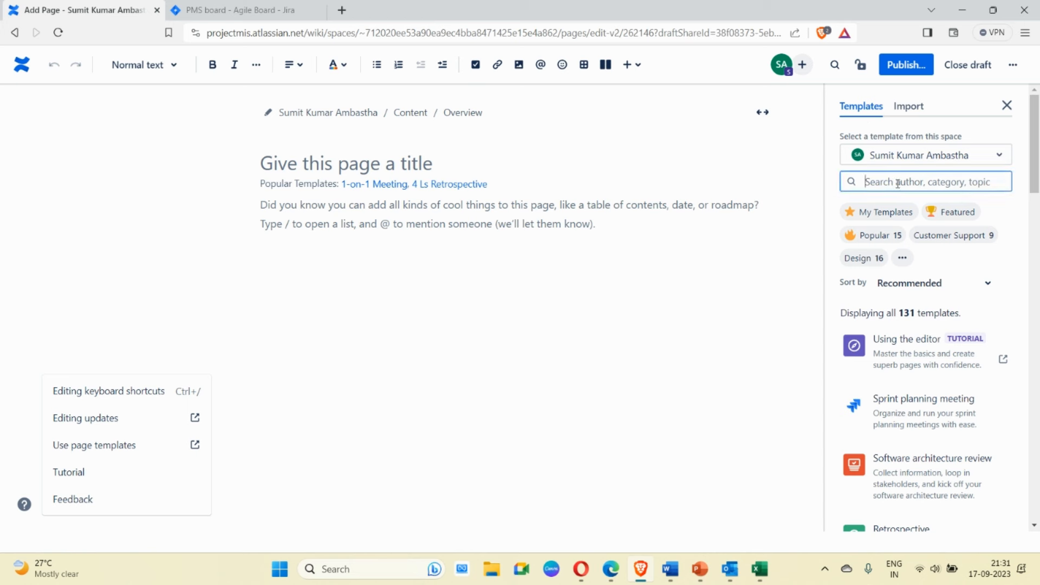
type("retr")
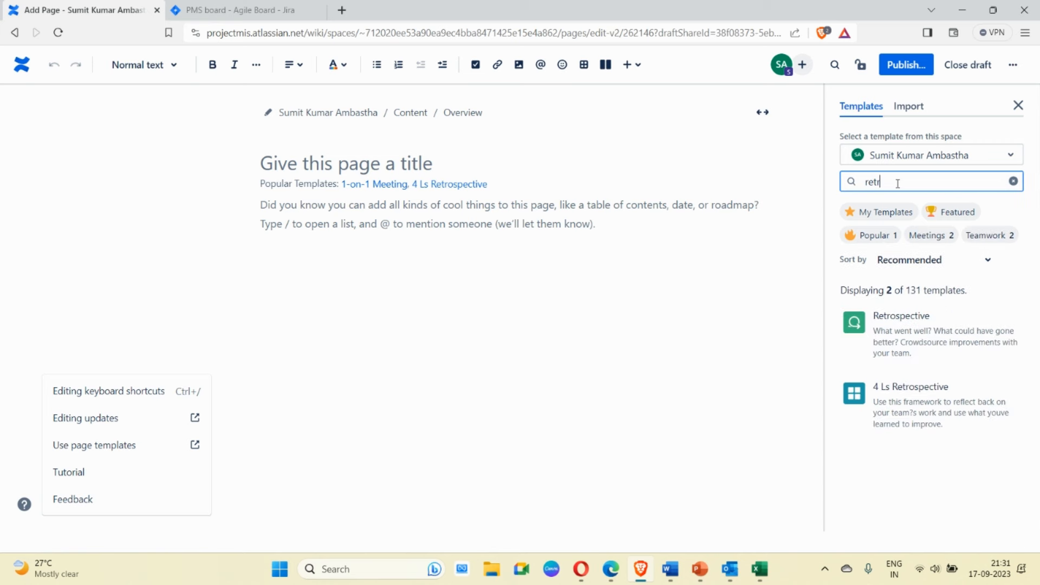
type("ospective")
left_click(913, 324)
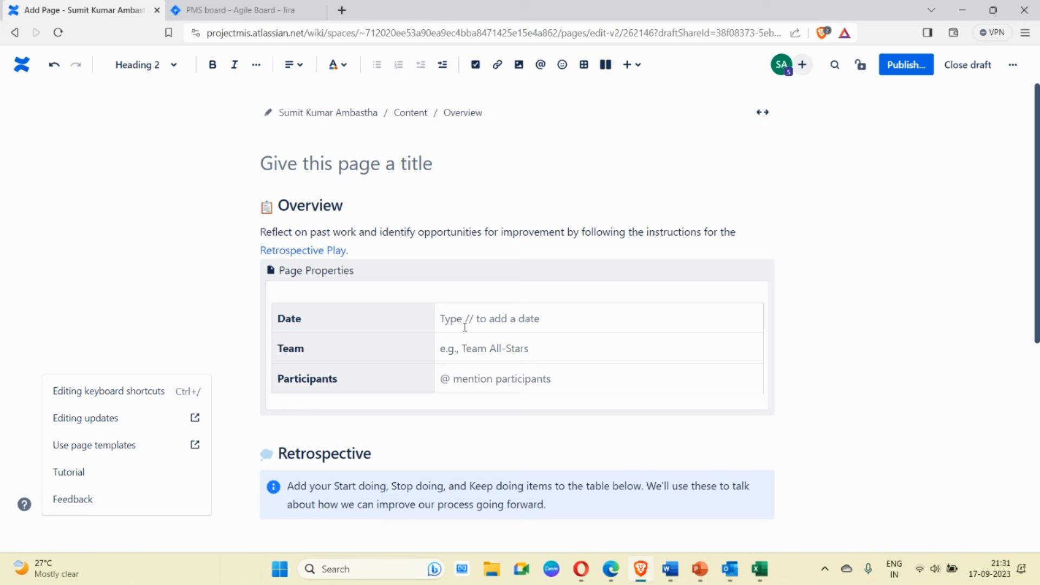
Mention a team member in the Participants row and look over the template's Retrospective table and Action items section.
left_click(486, 384)
type("@")
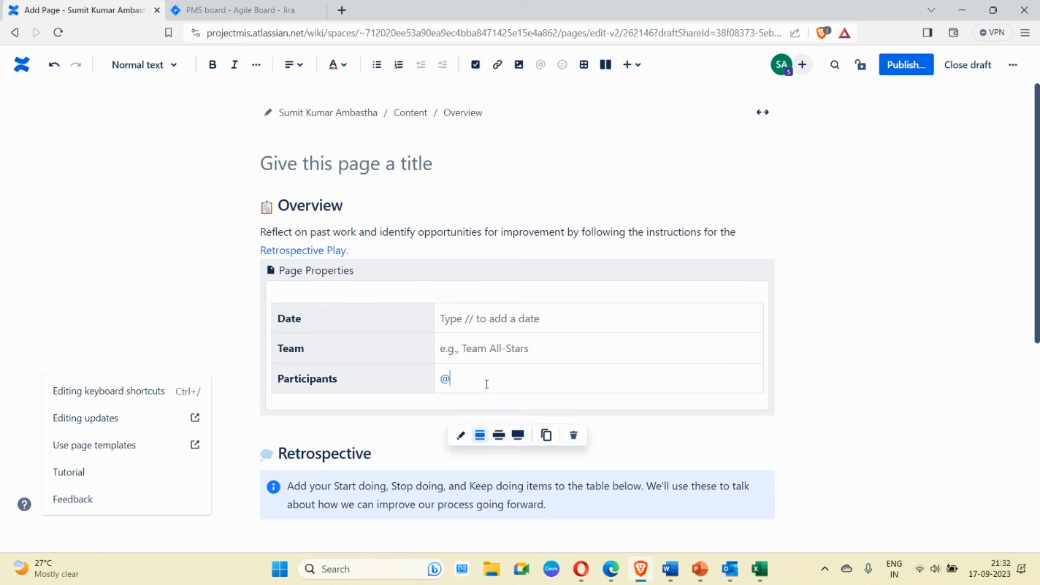
type("s")
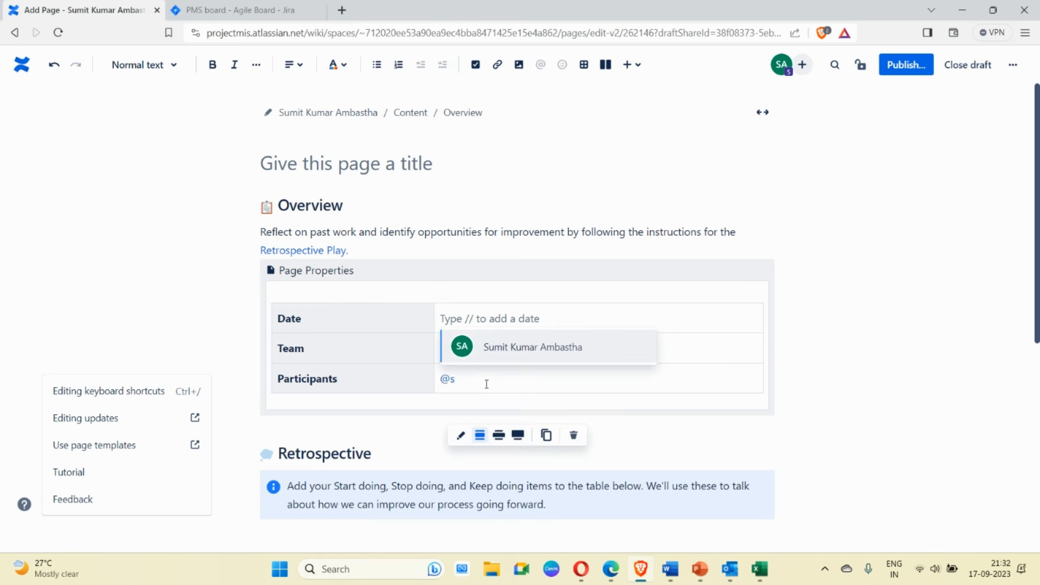
left_click(515, 348)
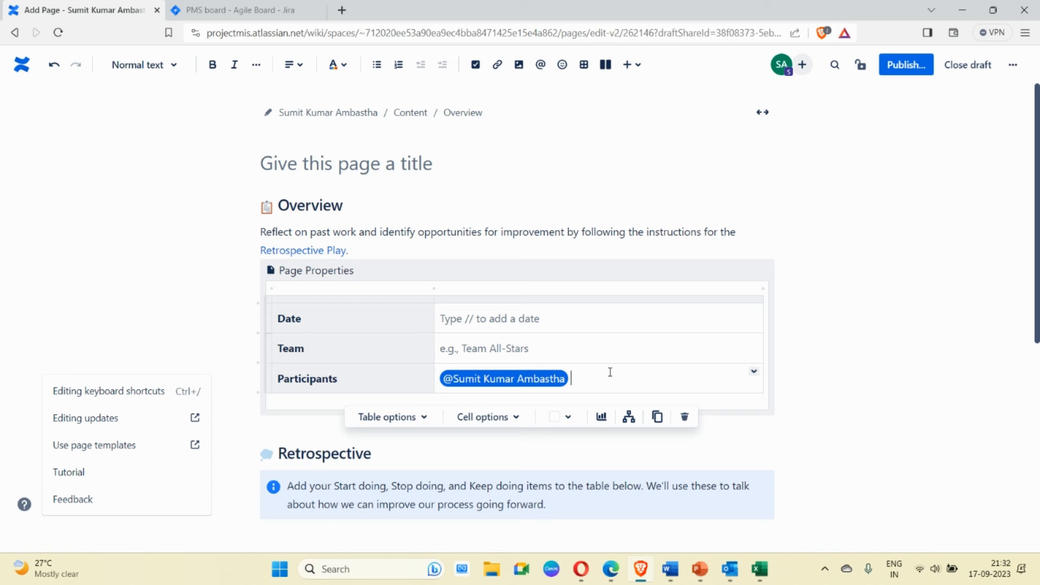
left_click(936, 323)
scroll(899, 303, "down", 4)
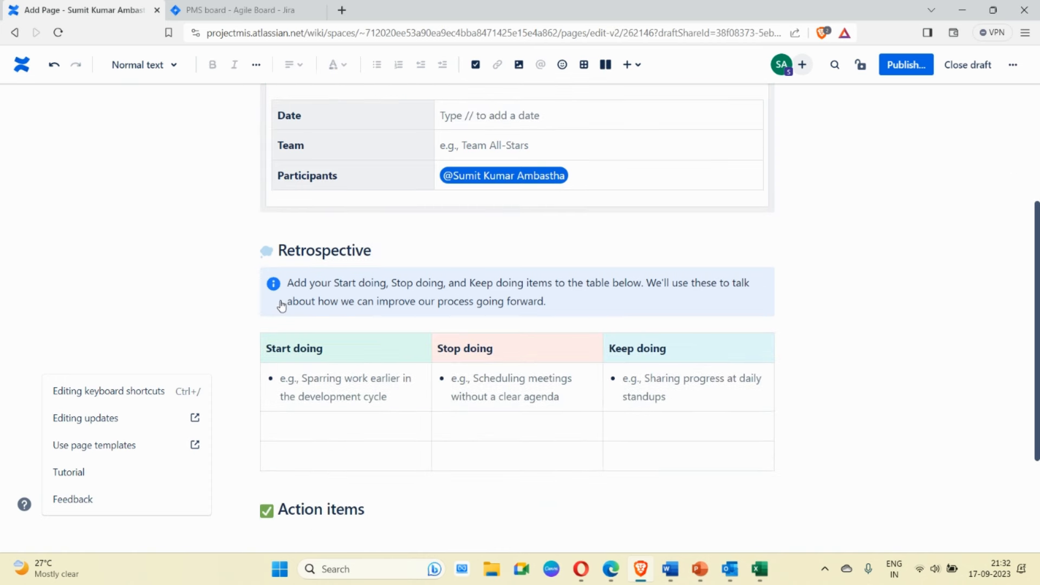
scroll(282, 303, "down", 1)
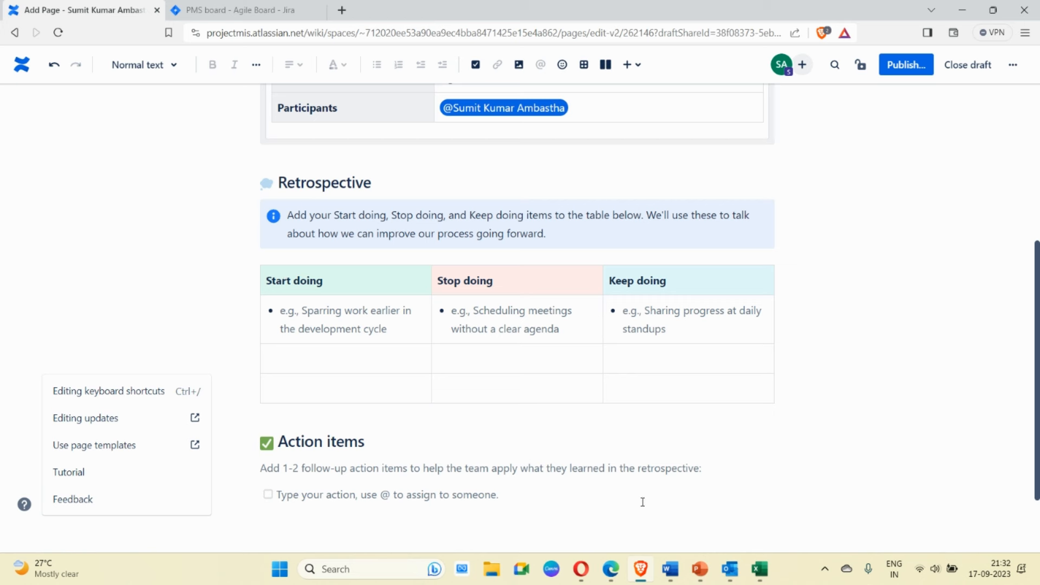
Switch to the PMIS Agile presentation in PowerPoint, read the Sprint Retrospective questions on the Scrum ceremonies slide, and return to the Confluence draft.
mouse_move(701, 567)
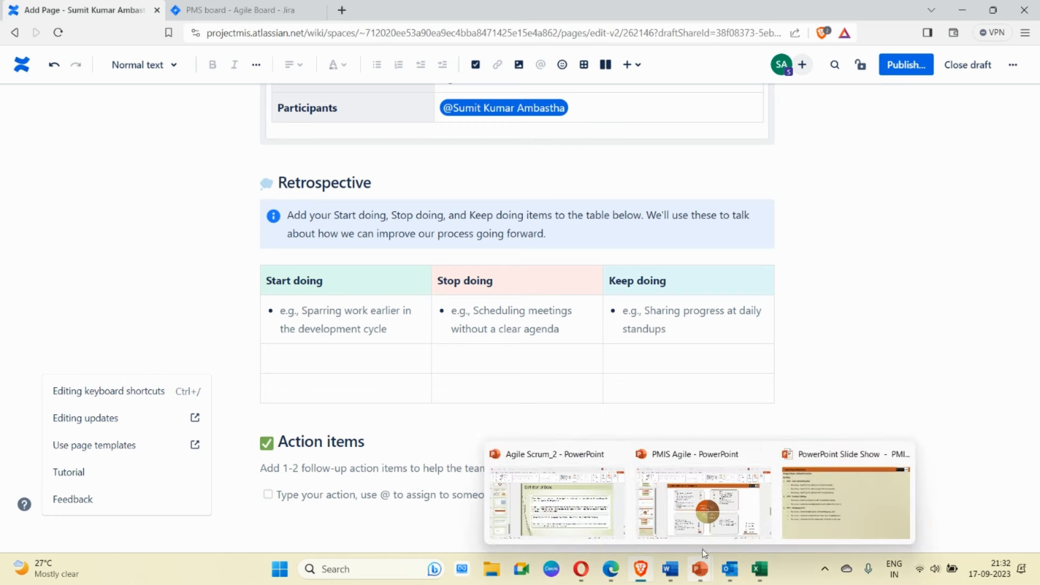
left_click(715, 491)
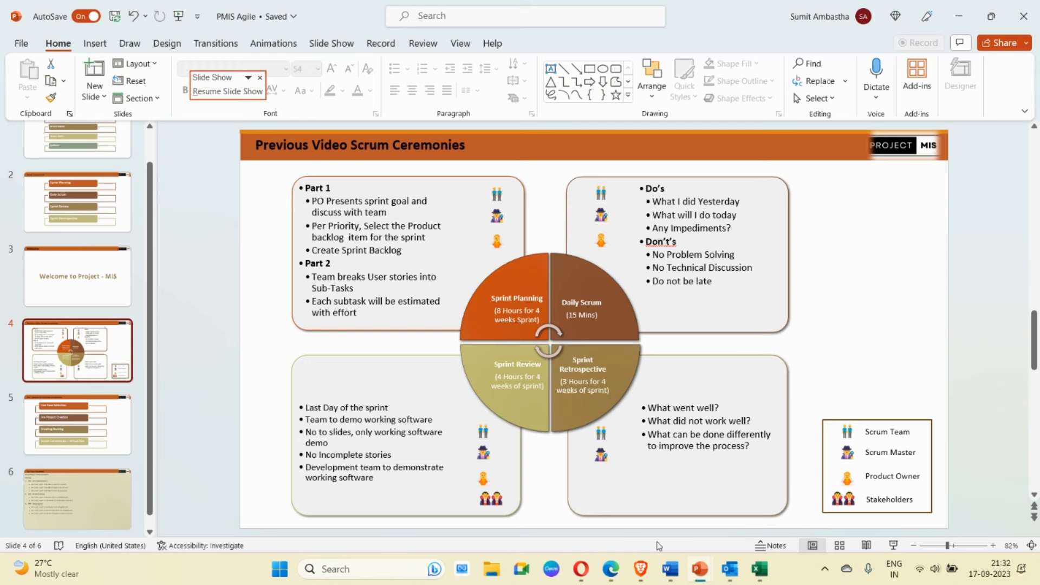
left_click(646, 573)
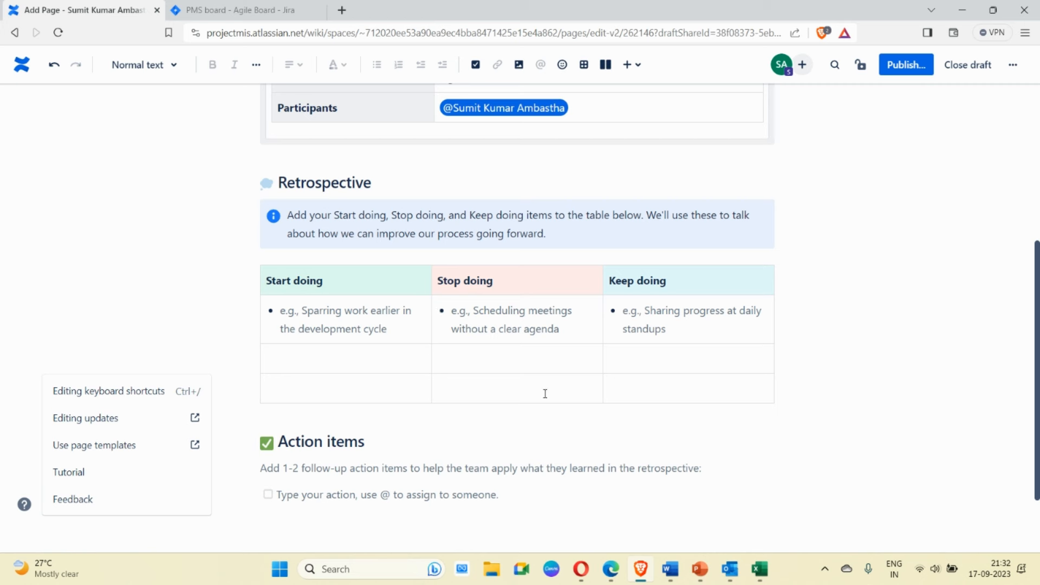
Review the draft's Start doing, Stop doing and Keep doing table, the Action items section and the Overview page properties.
scroll(434, 347, "down", 1)
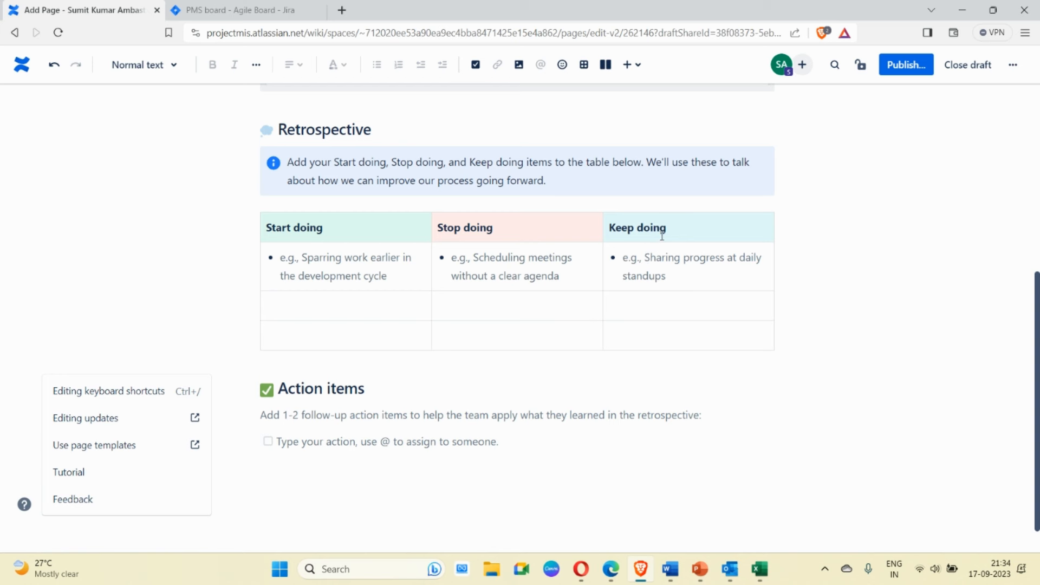
scroll(576, 316, "up", 3)
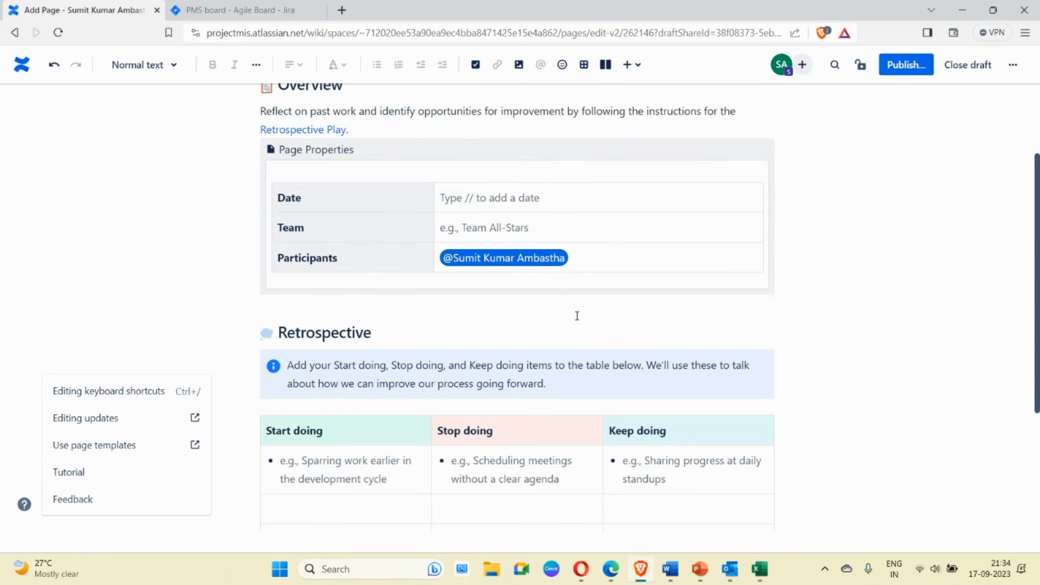
scroll(576, 316, "up", 1)
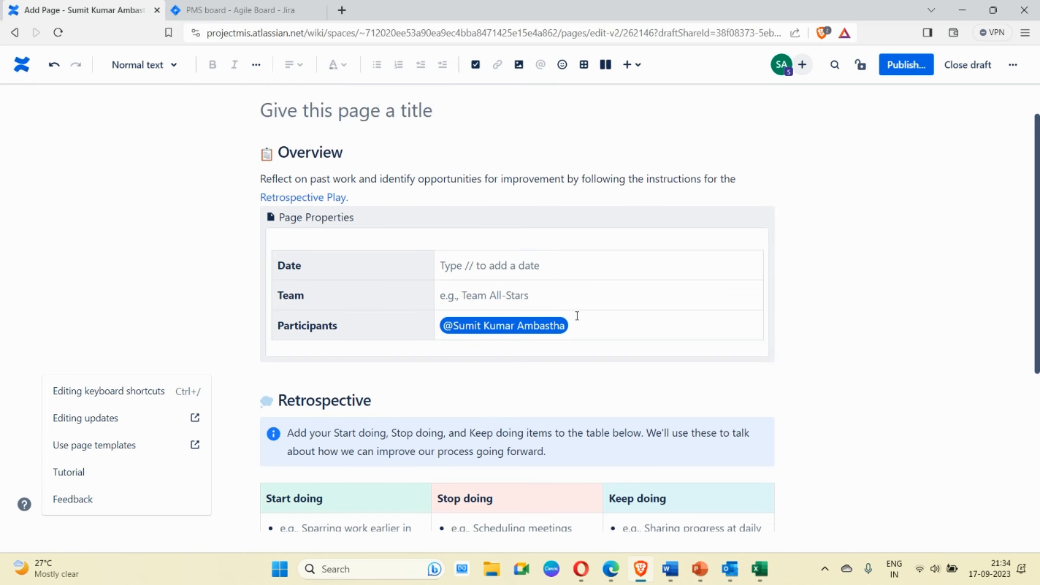